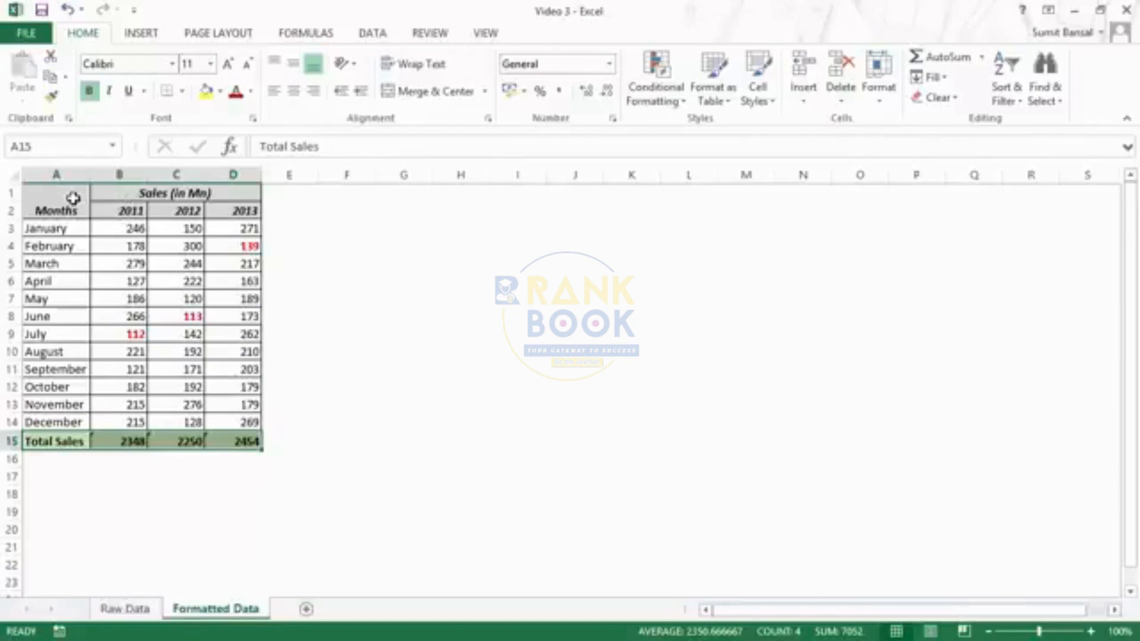
- Select the Total Sales row A15:D15 on Formatted Data, then go to the Raw Data sheet
left_click_drag(60, 439, 233, 444)
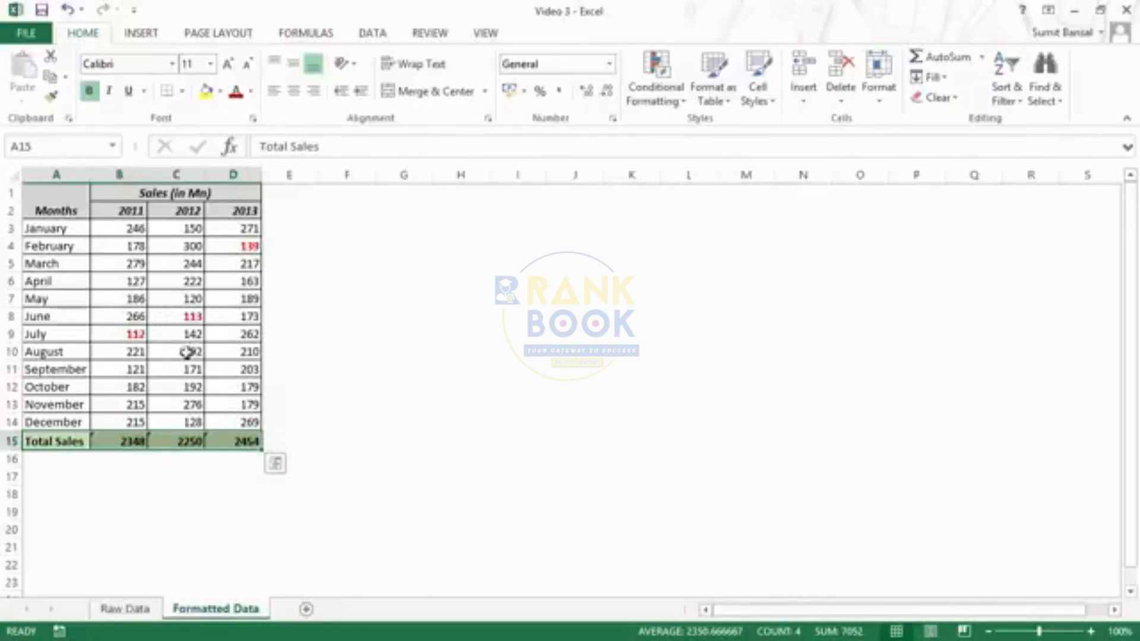
left_click(125, 609)
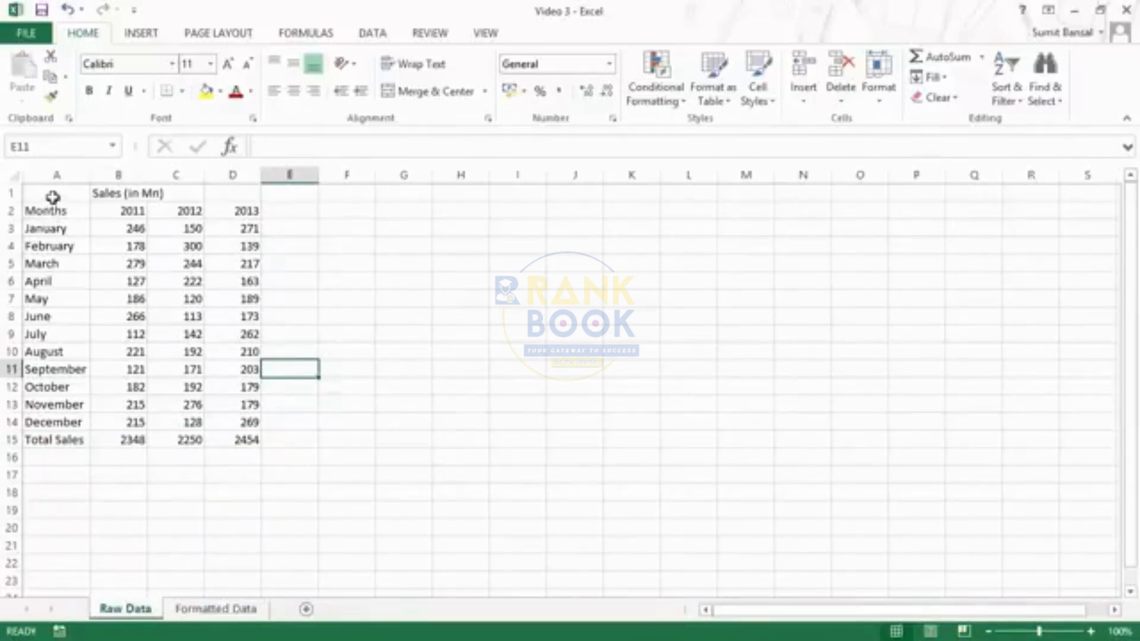
left_click(235, 607)
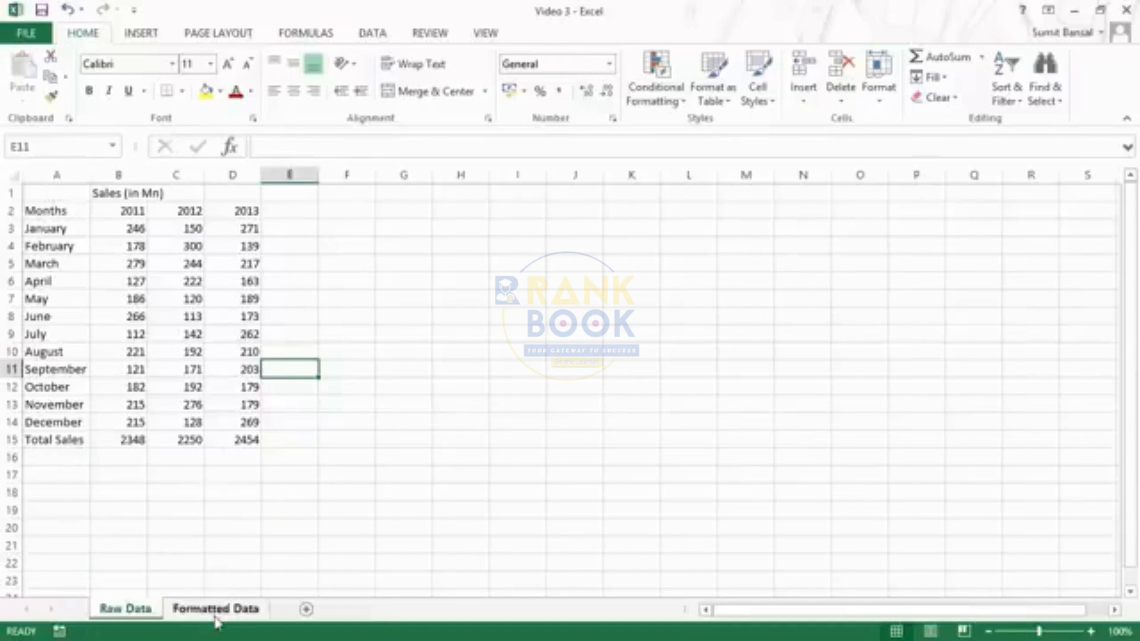
left_click(125, 609)
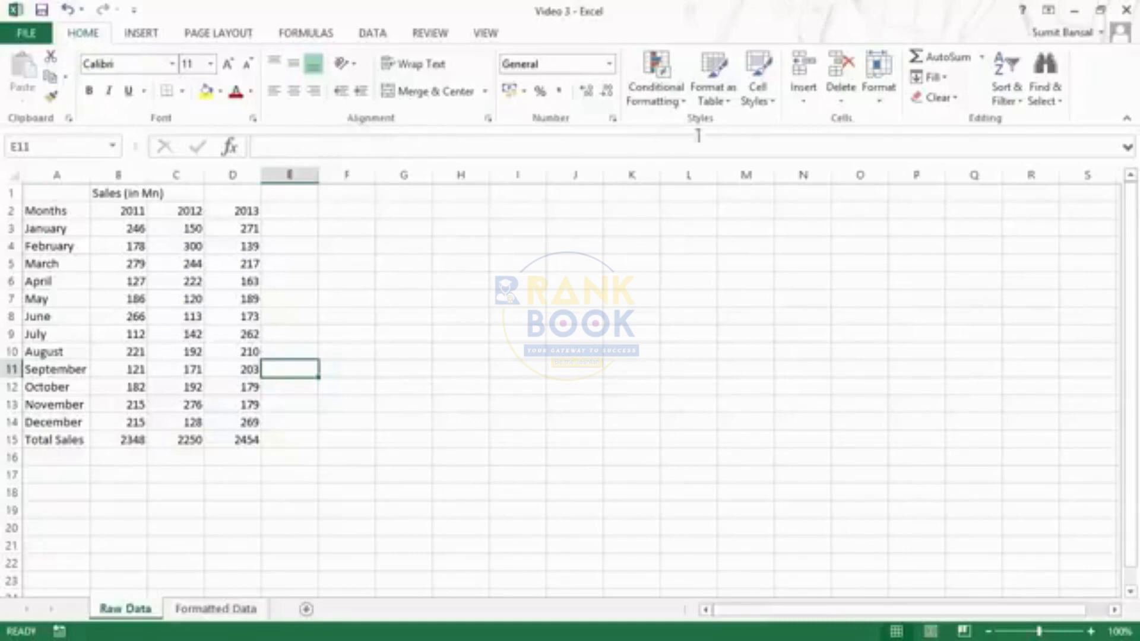
left_click(171, 64)
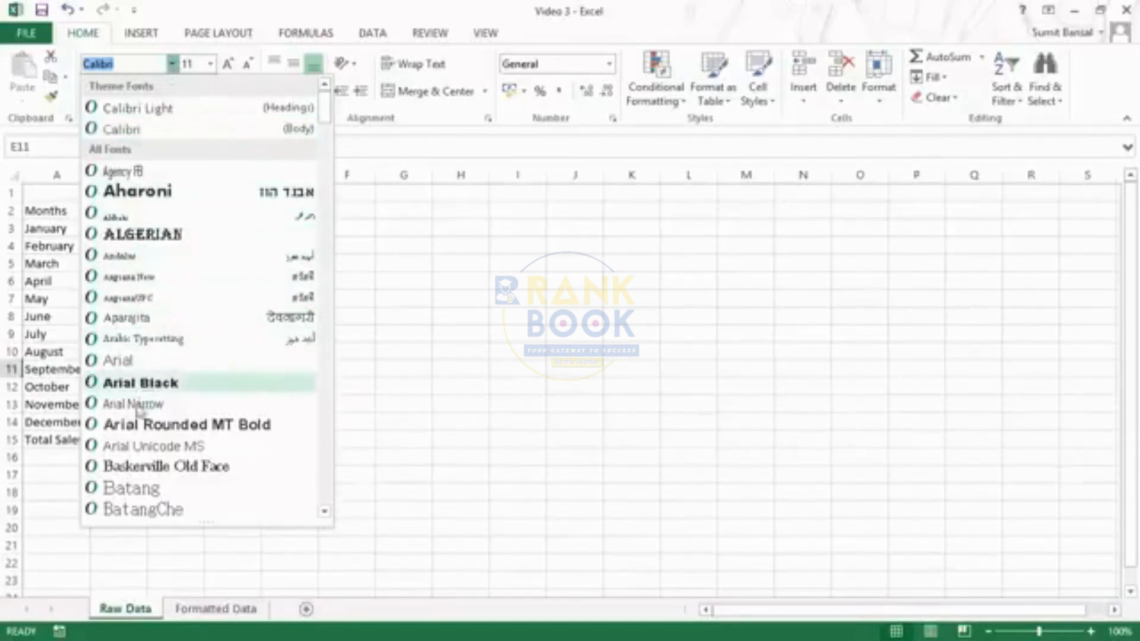
left_click(171, 65)
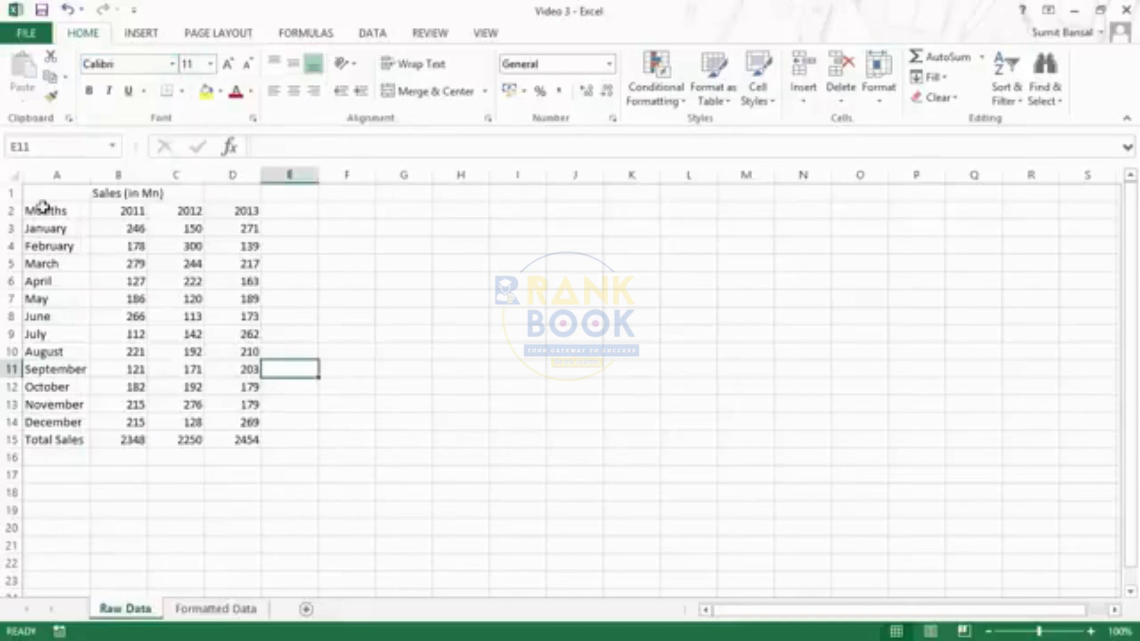
left_click_drag(45, 211, 252, 441)
left_click(171, 65)
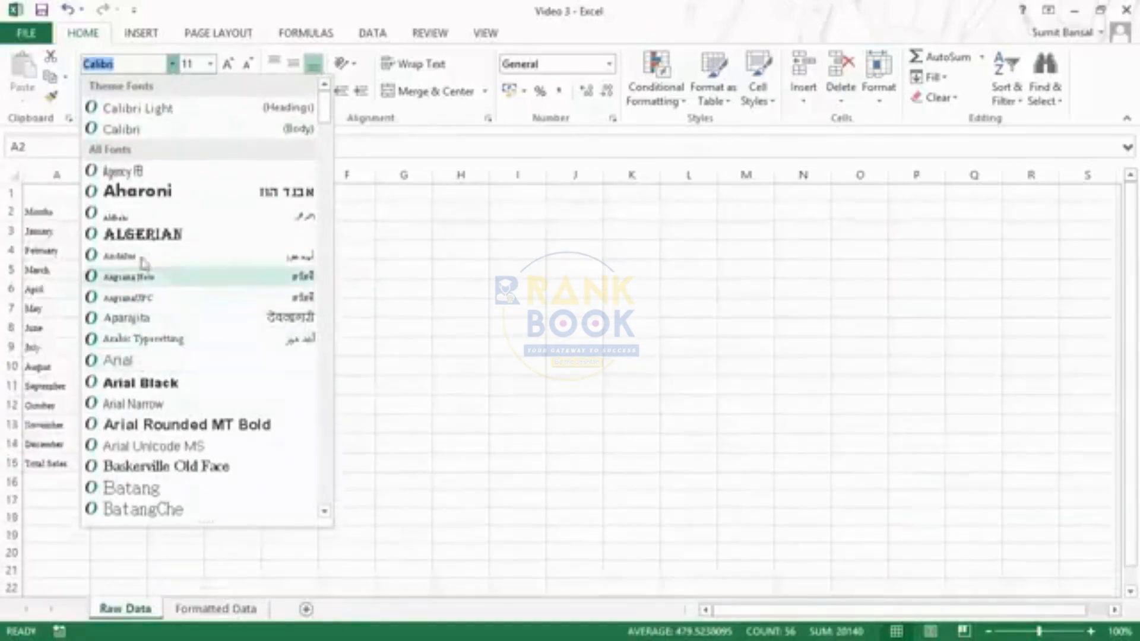
left_click(173, 65)
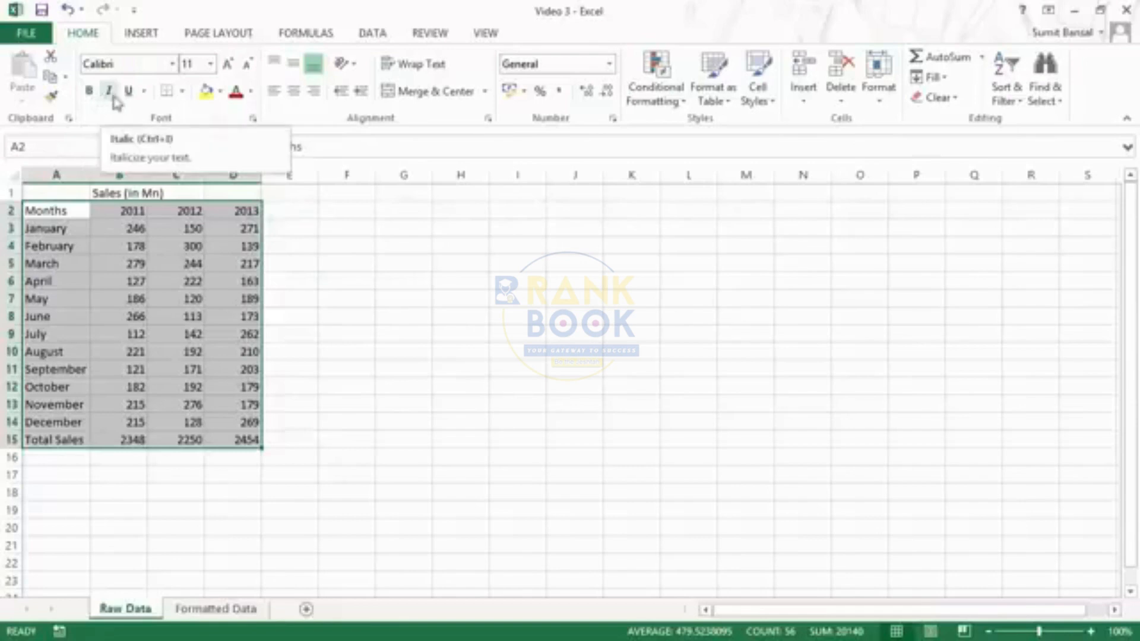
left_click(143, 90)
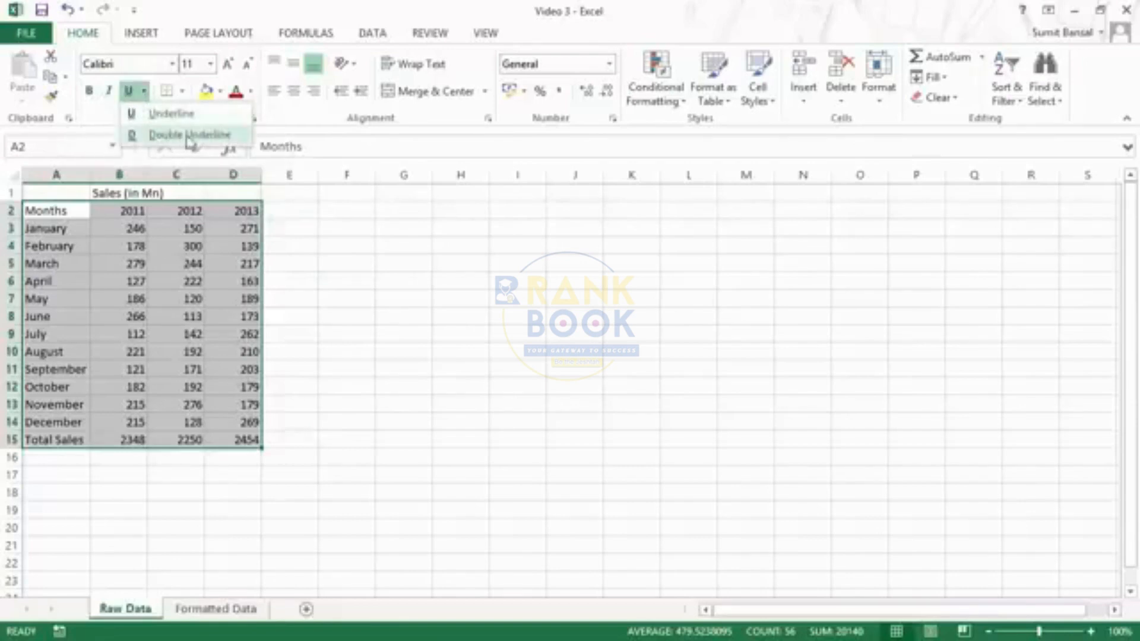
left_click(181, 91)
left_click(182, 90)
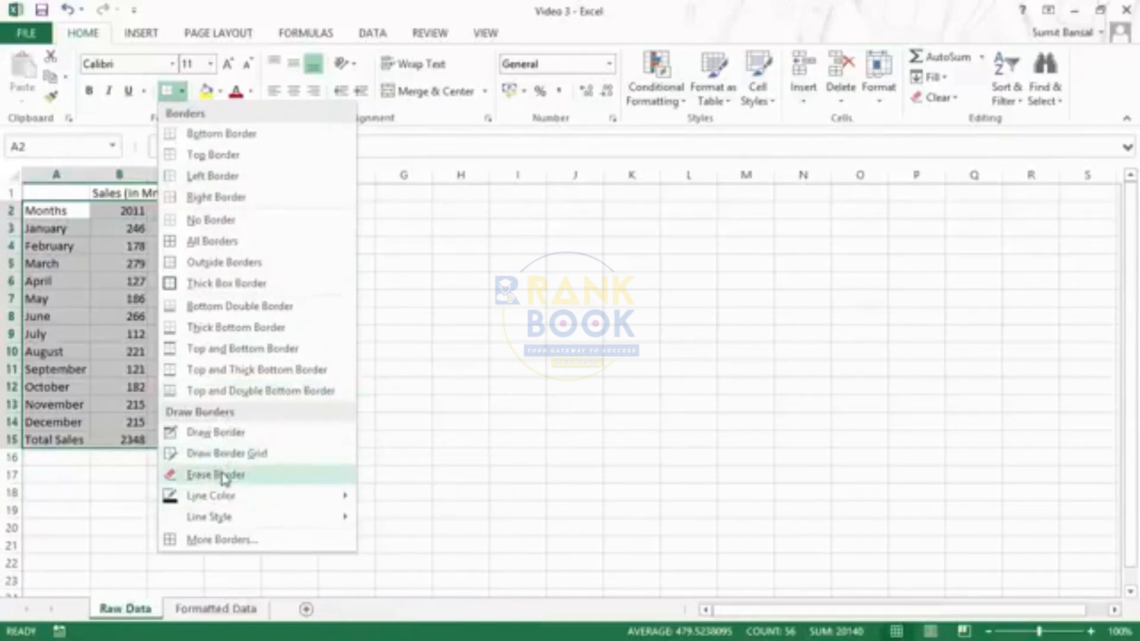
mouse_move(226, 508)
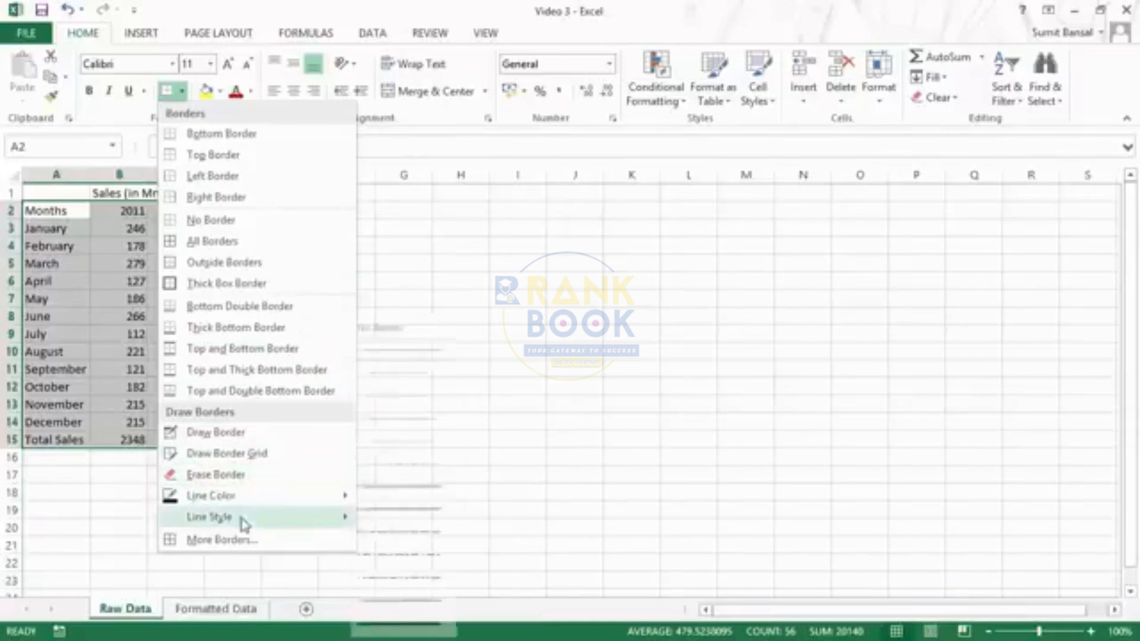
mouse_move(245, 525)
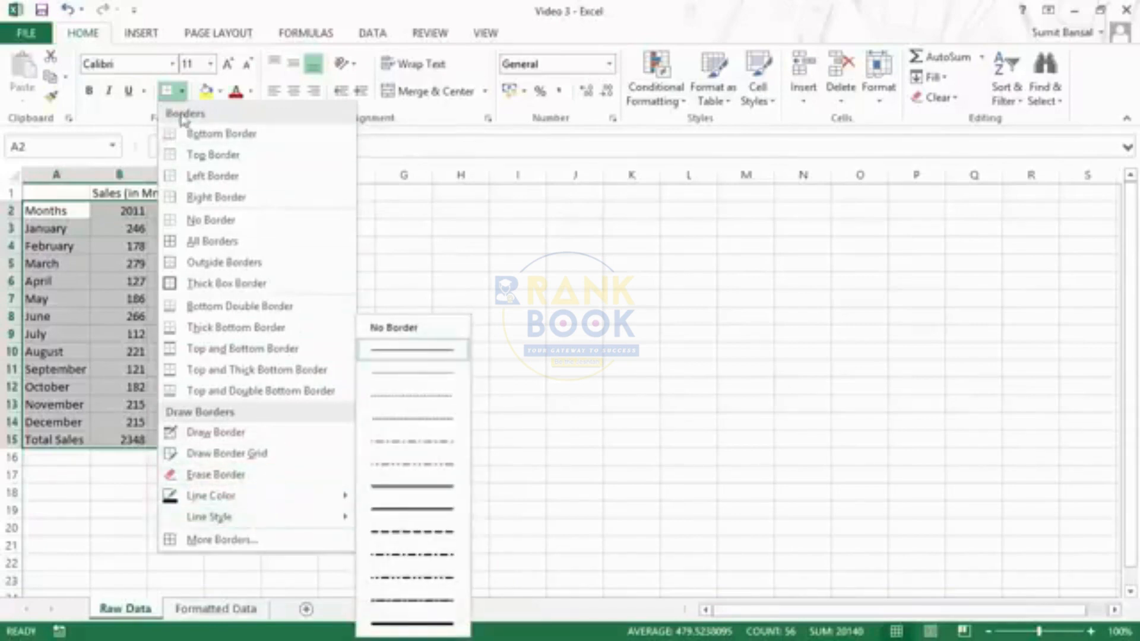
left_click(181, 94)
left_click(220, 92)
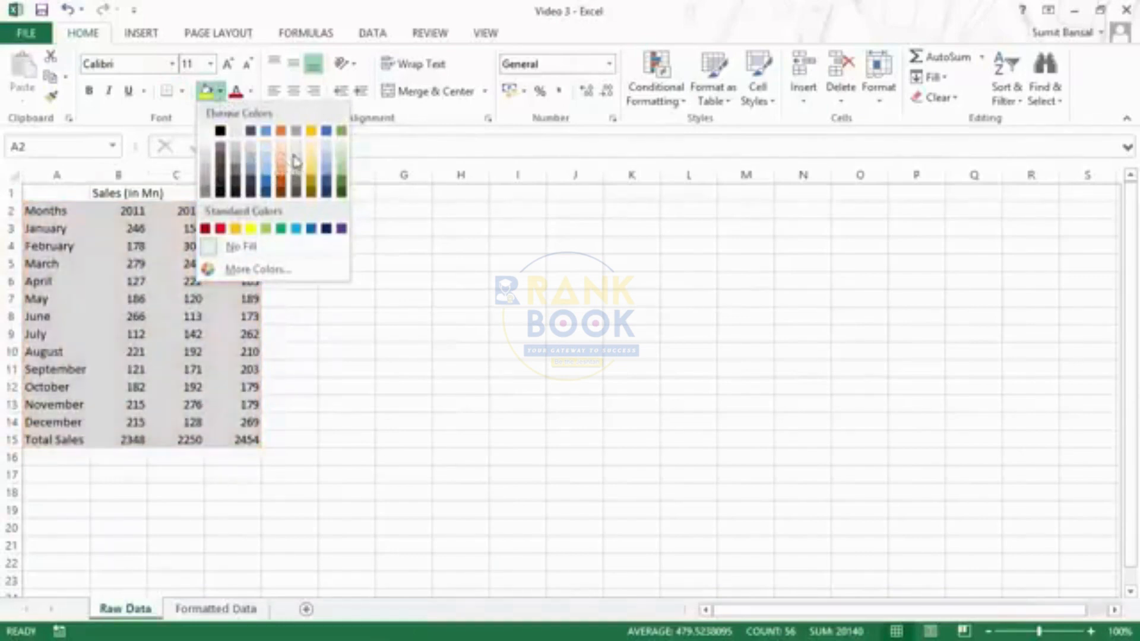
left_click(220, 93)
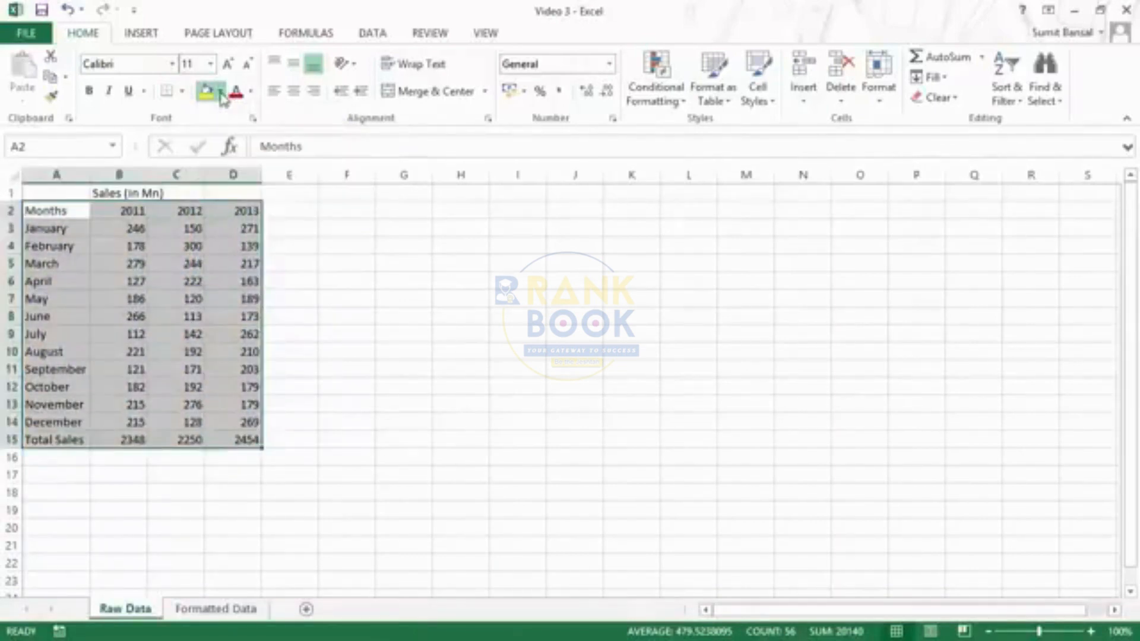
left_click(251, 92)
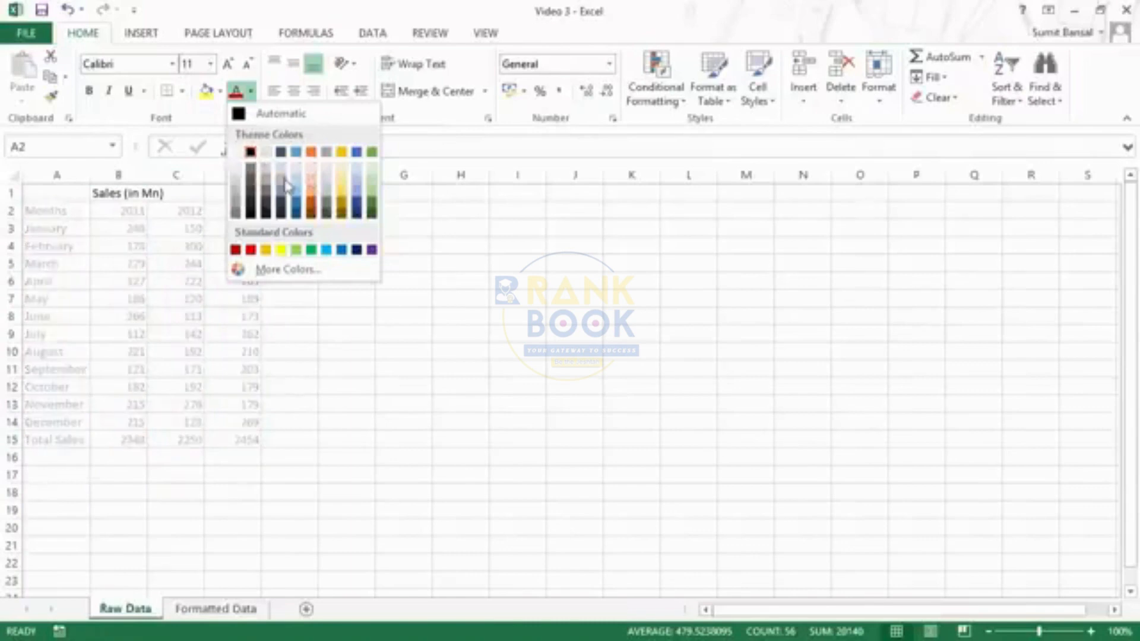
left_click(253, 93)
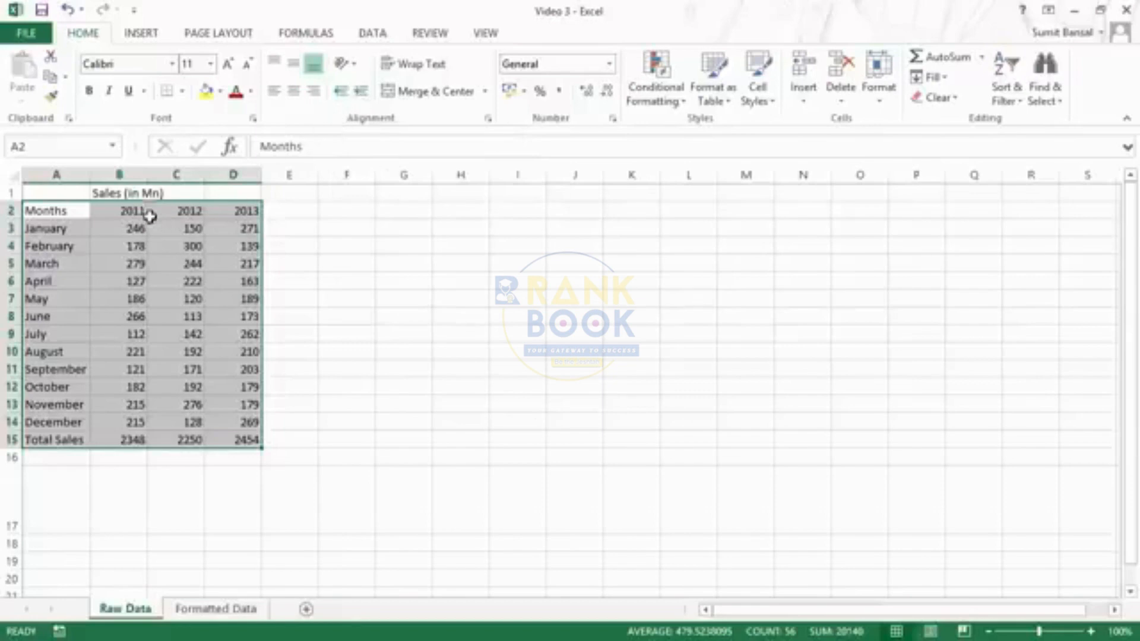
- Enter 'Trump Excel' in cell G3
left_click(392, 226)
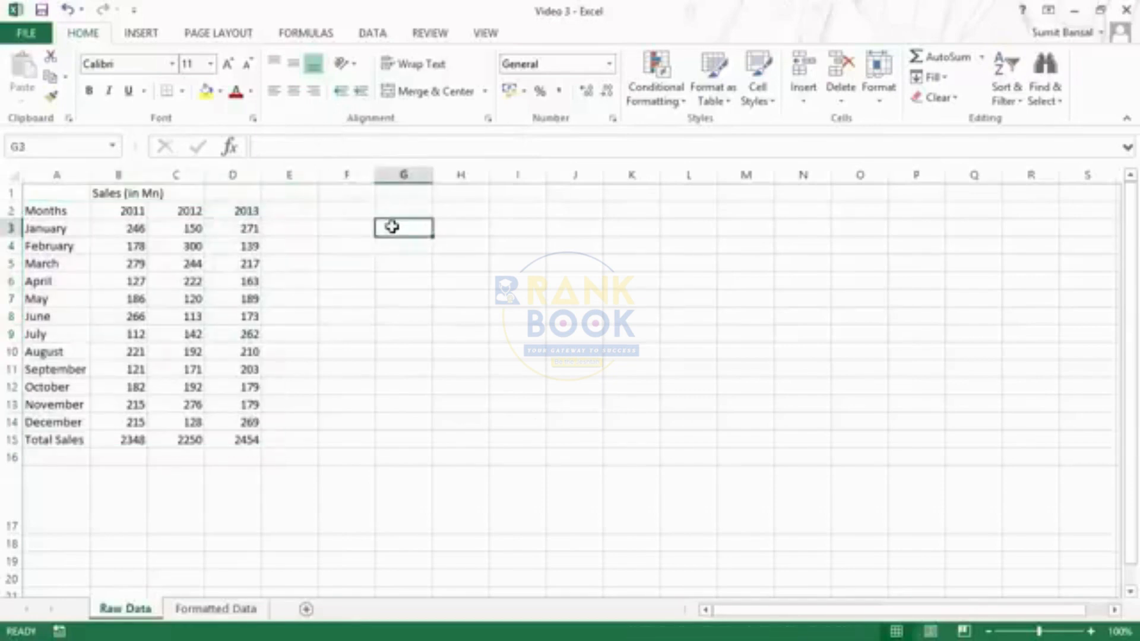
type("Trump Excel")
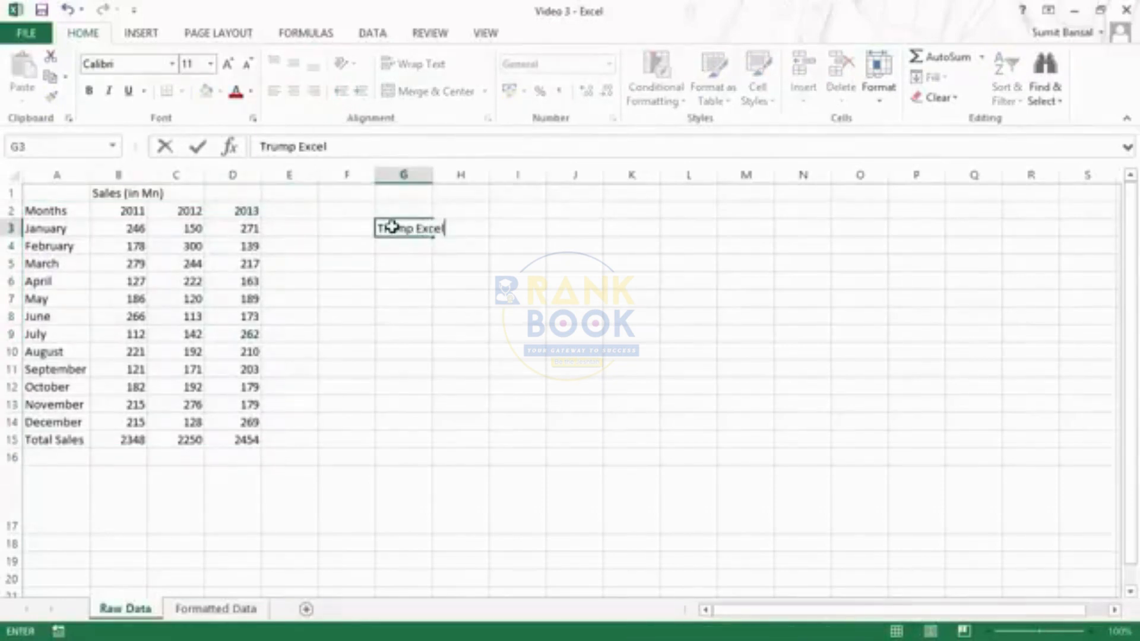
key("Return")
left_click(390, 226)
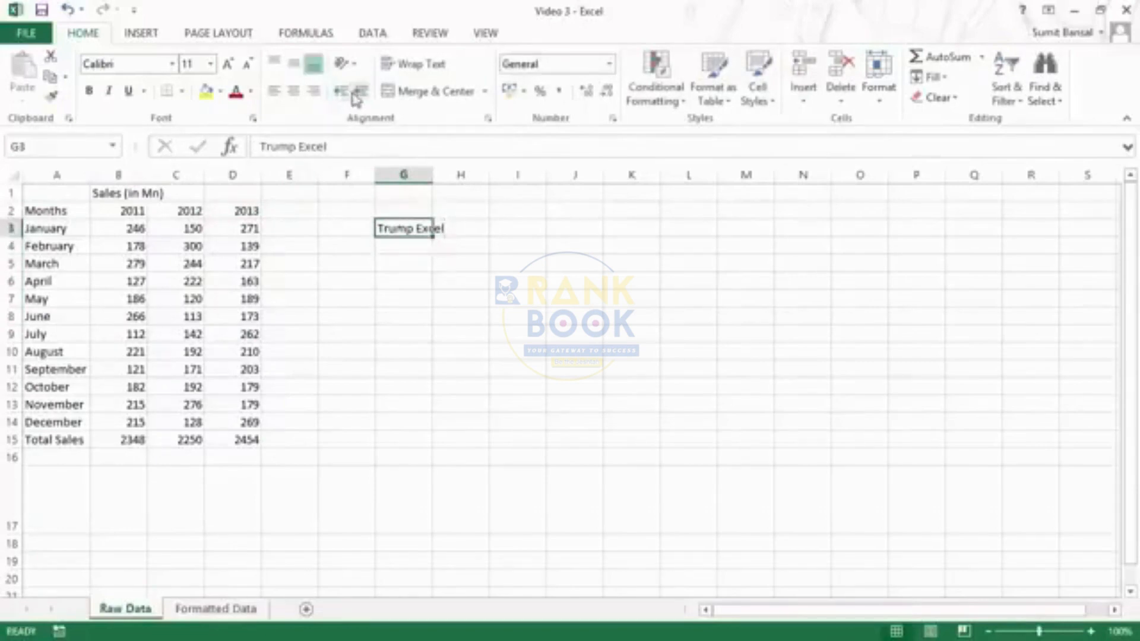
- Indent G3's text two levels, then remove the indent again
left_click(360, 91)
left_click(359, 91)
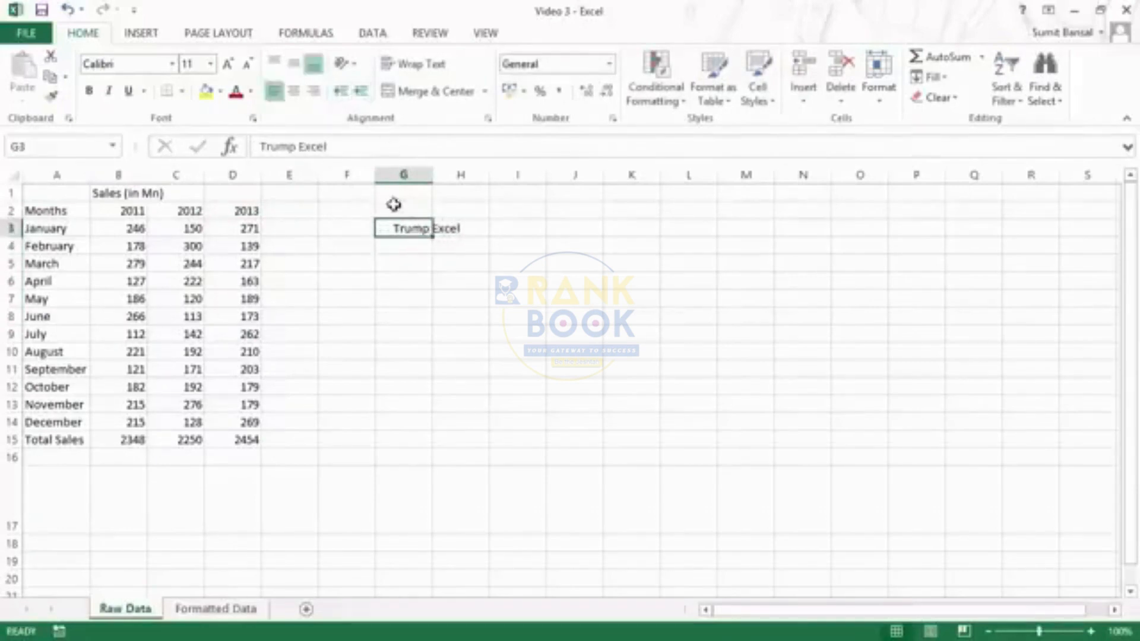
left_click(340, 92)
left_click(342, 93)
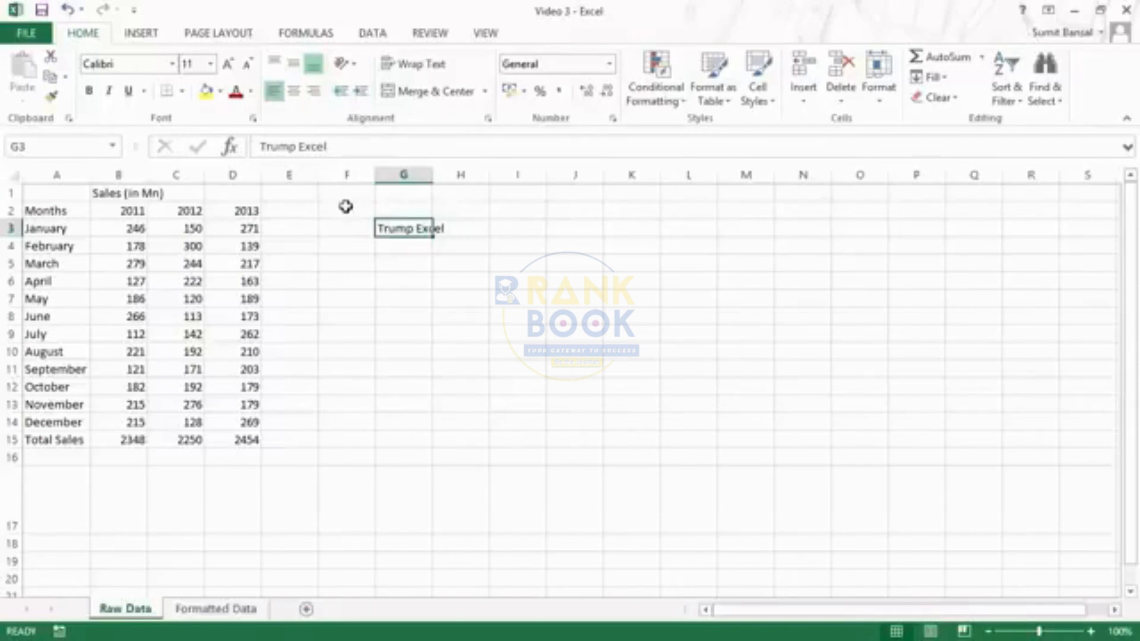
- Angle G3's text counterclockwise, then return it to horizontal
left_click(356, 66)
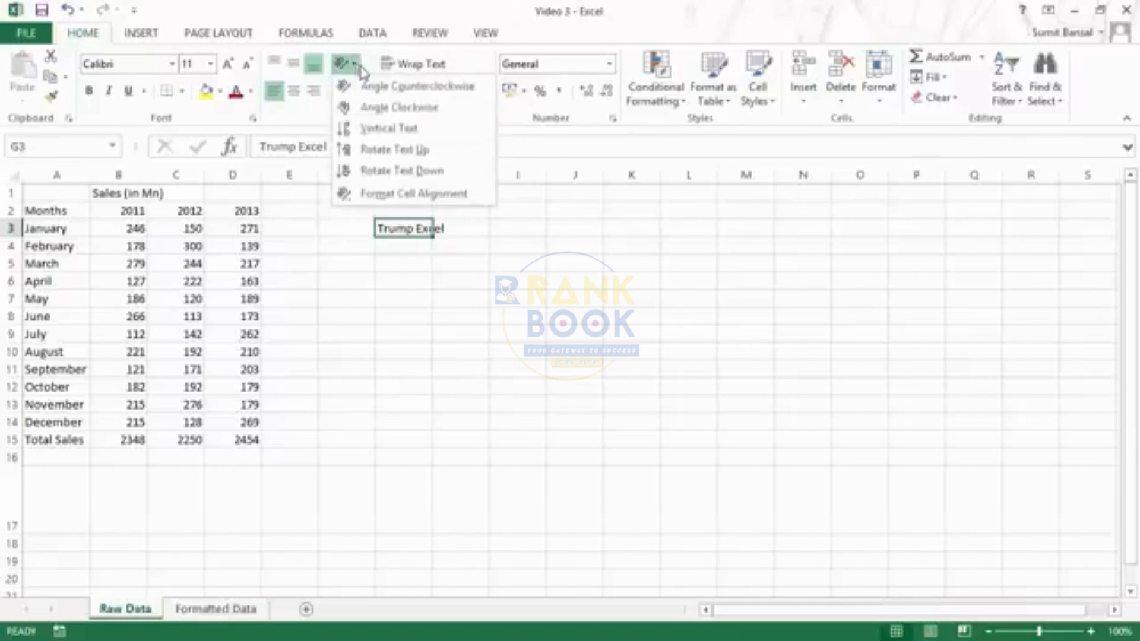
left_click(369, 95)
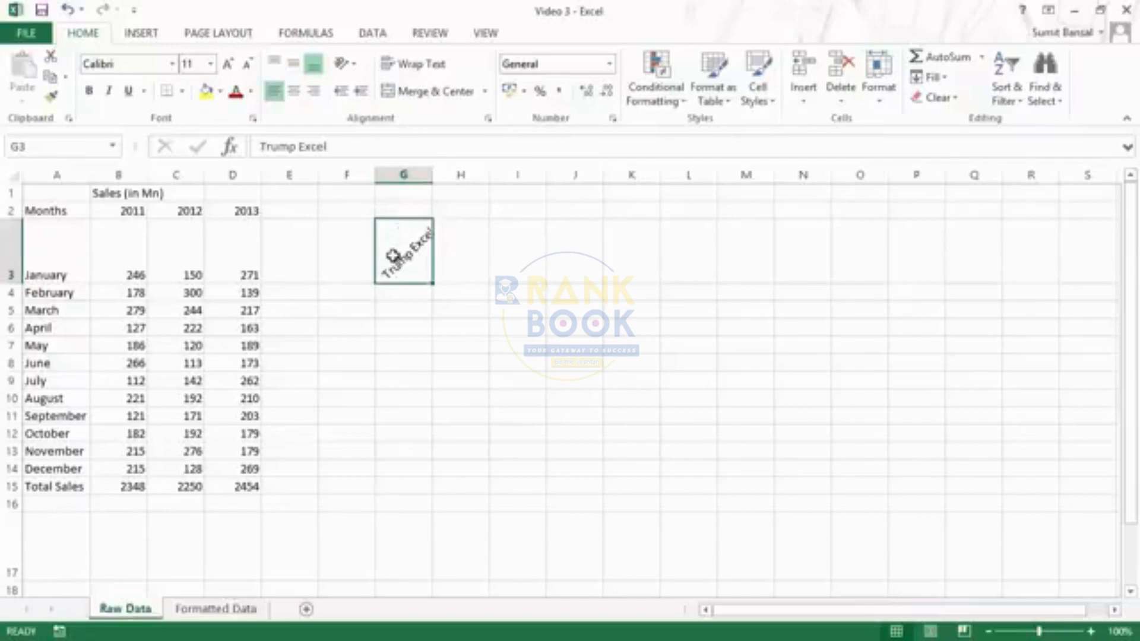
left_click(350, 64)
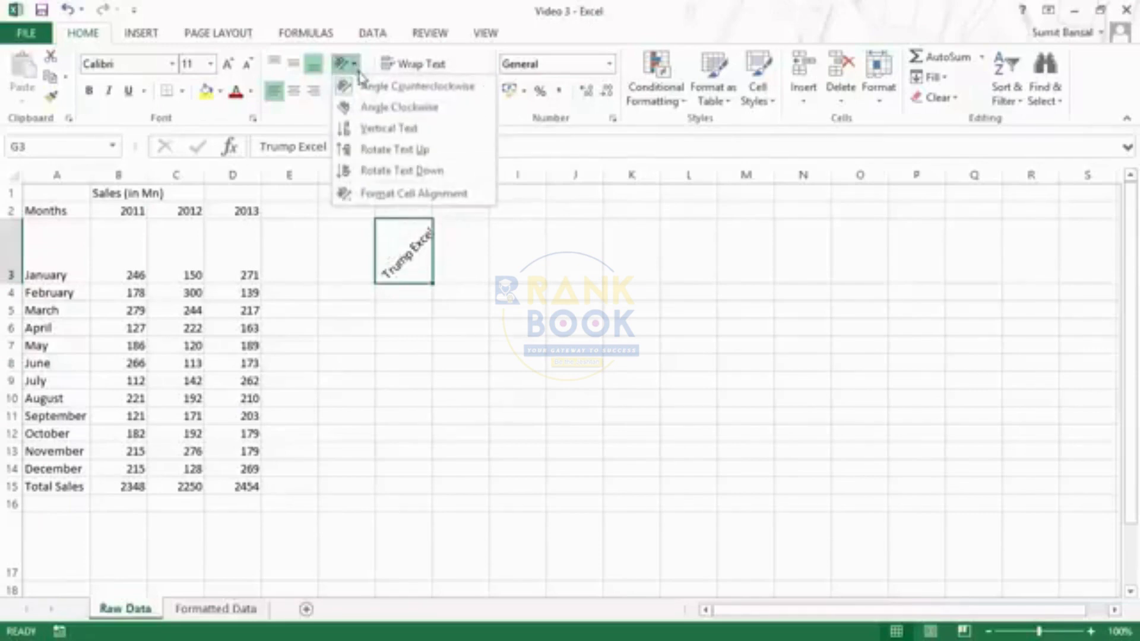
left_click(361, 85)
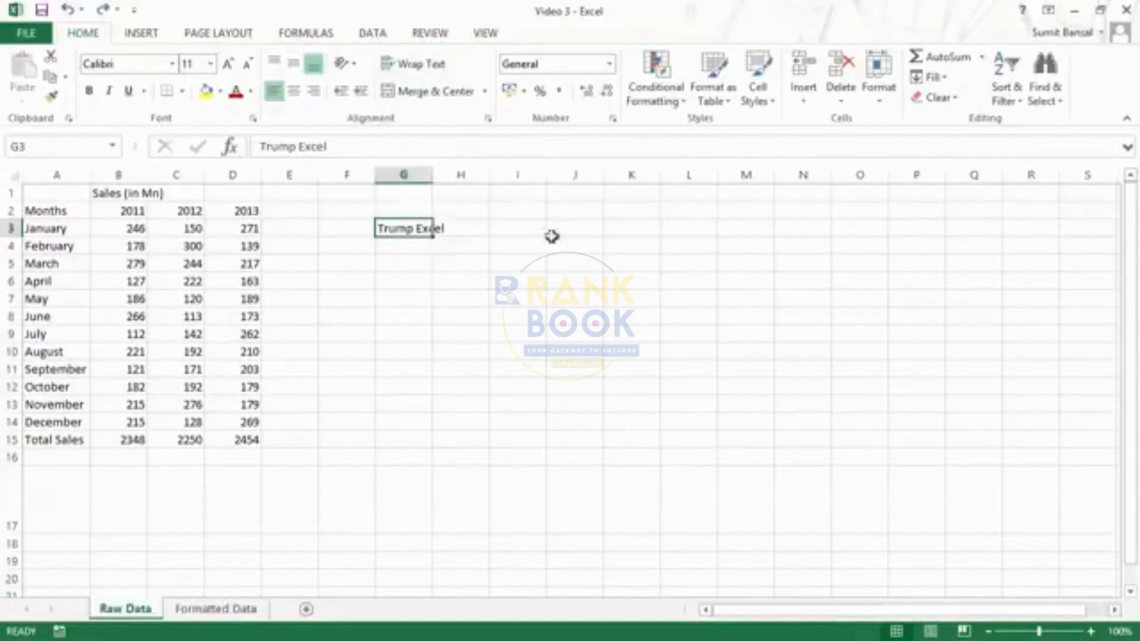
- Try wrapping G3's text, then undo the wrap and deselect G3
left_click(421, 76)
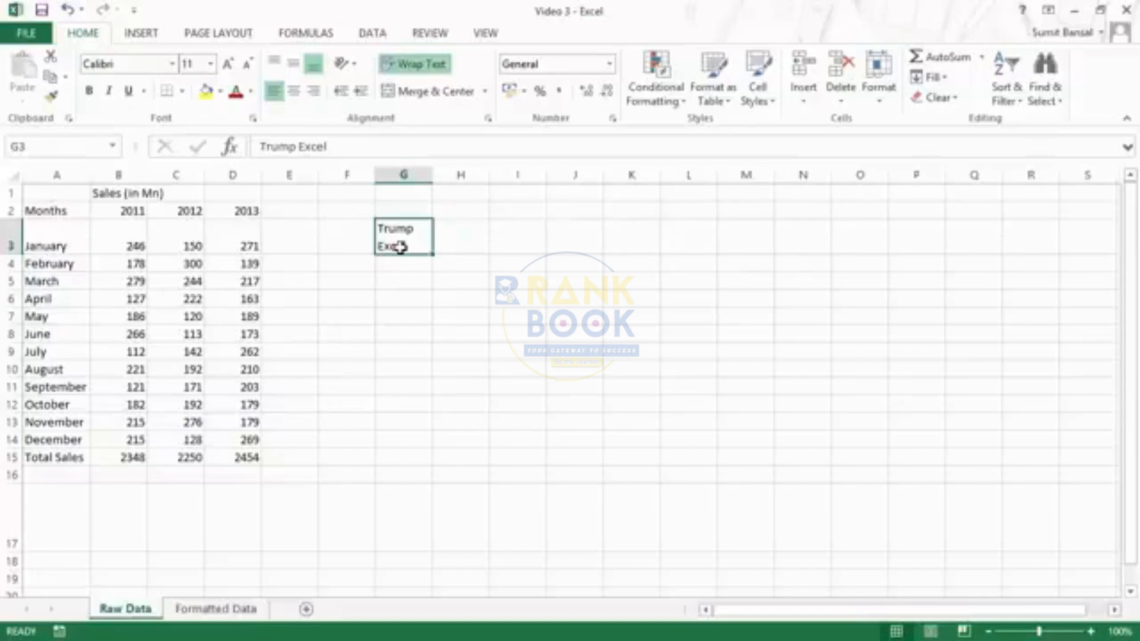
key("ctrl+z")
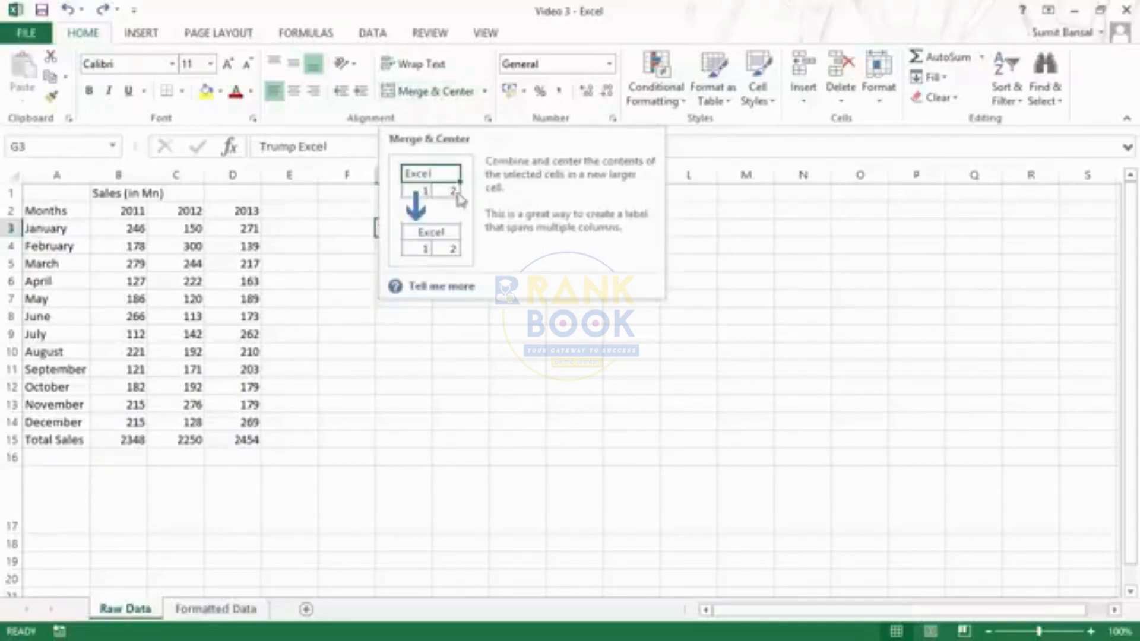
left_click(438, 349)
- Merge G3:I3 and centre 'Trump Excel' across them
left_click(421, 228)
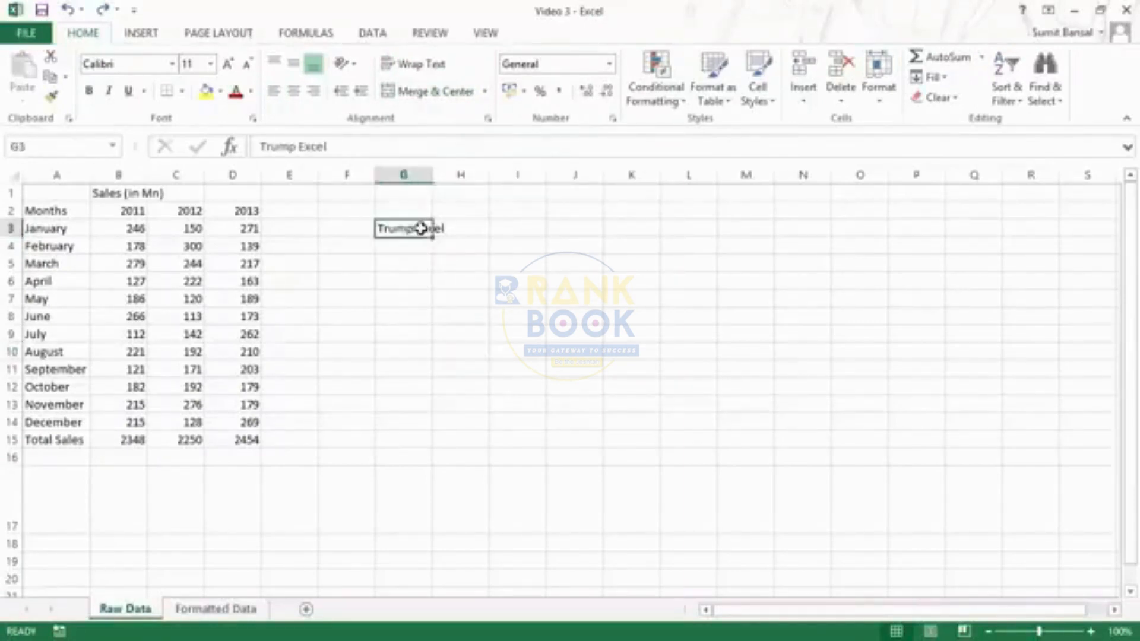
left_click_drag(421, 228, 506, 227)
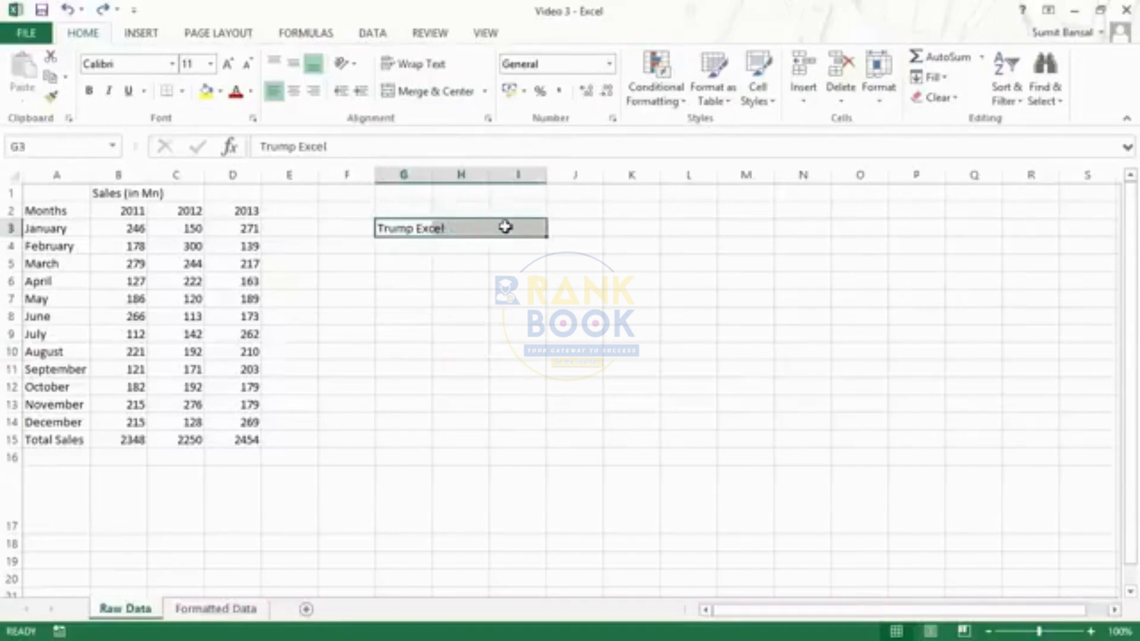
left_click(431, 93)
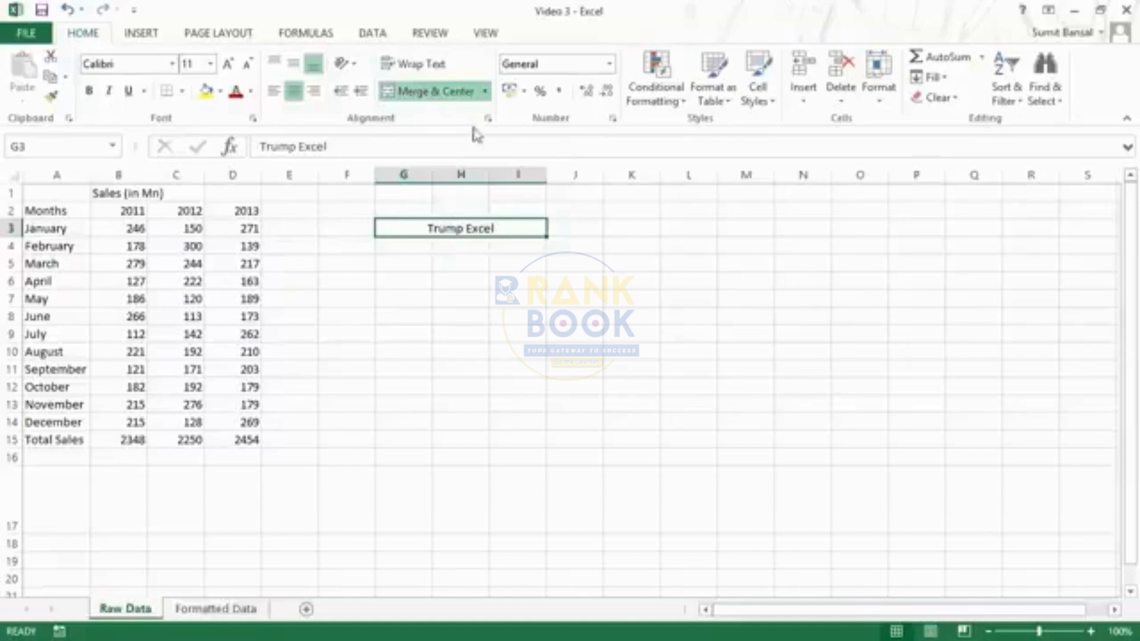
- Unmerge G3:I3 and left-align 'Trump Excel' in G3
left_click(485, 91)
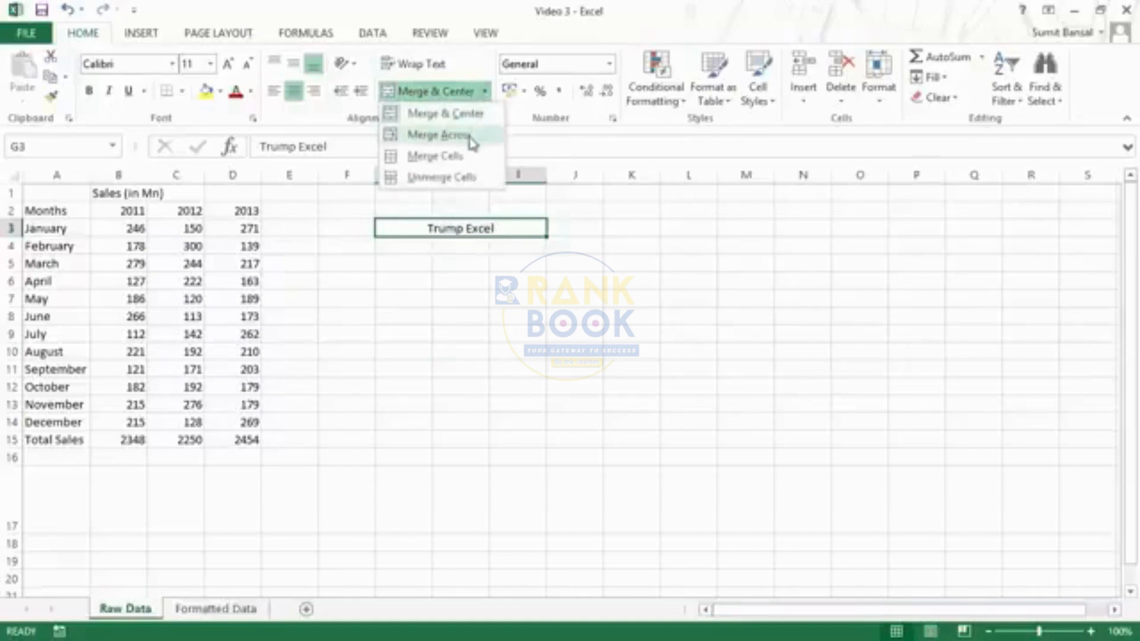
left_click(446, 179)
left_click(404, 229)
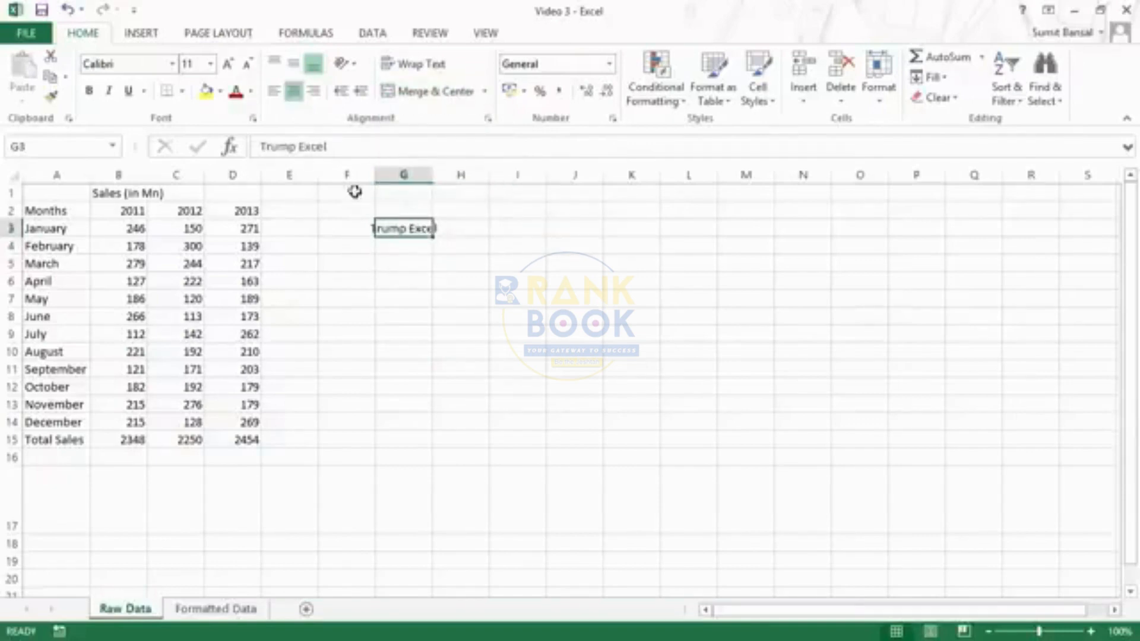
left_click(274, 91)
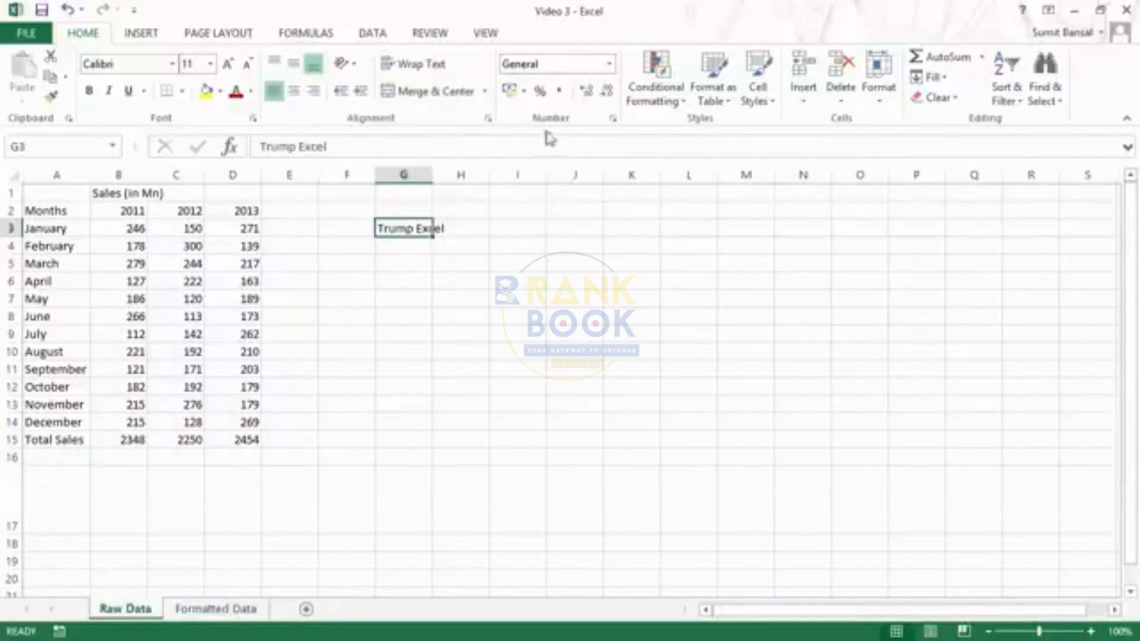
left_click(610, 64)
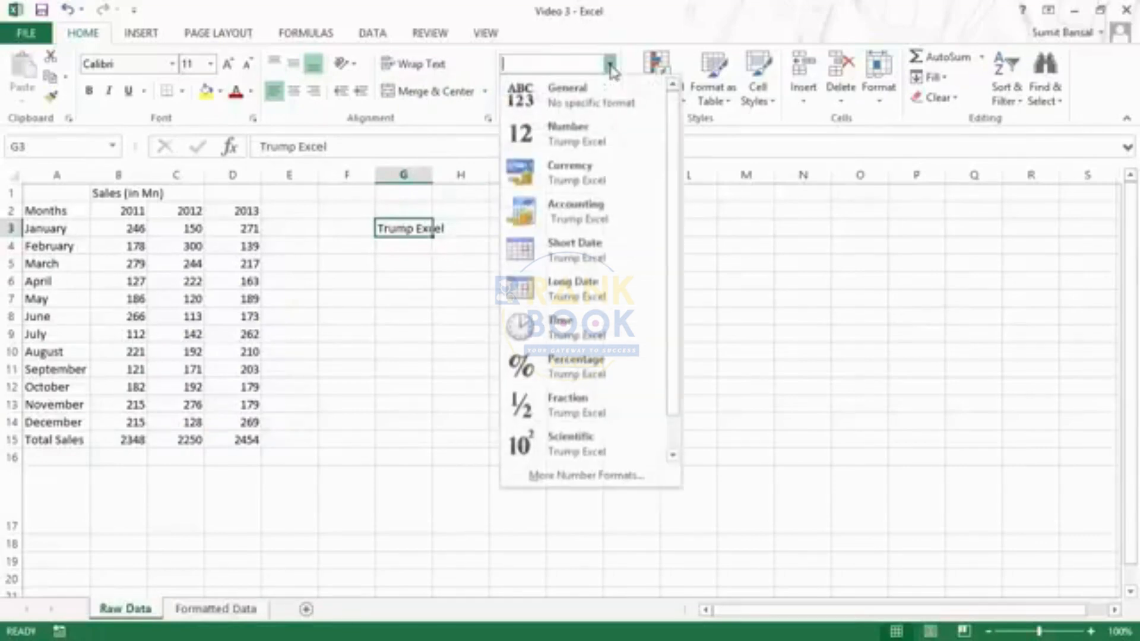
left_click(610, 64)
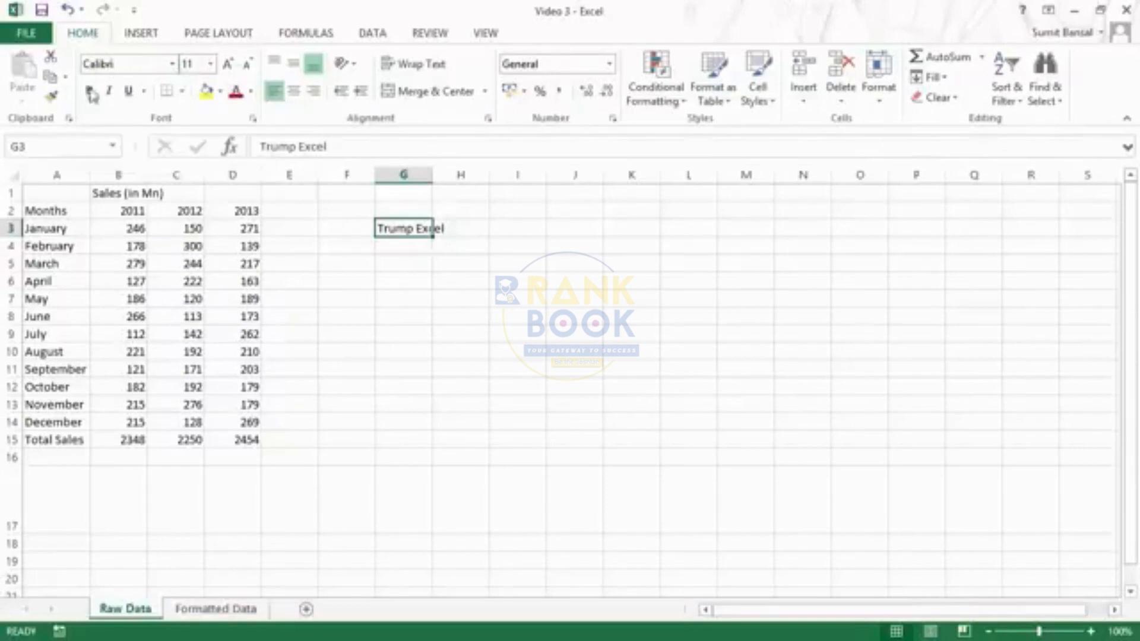
left_click(506, 389)
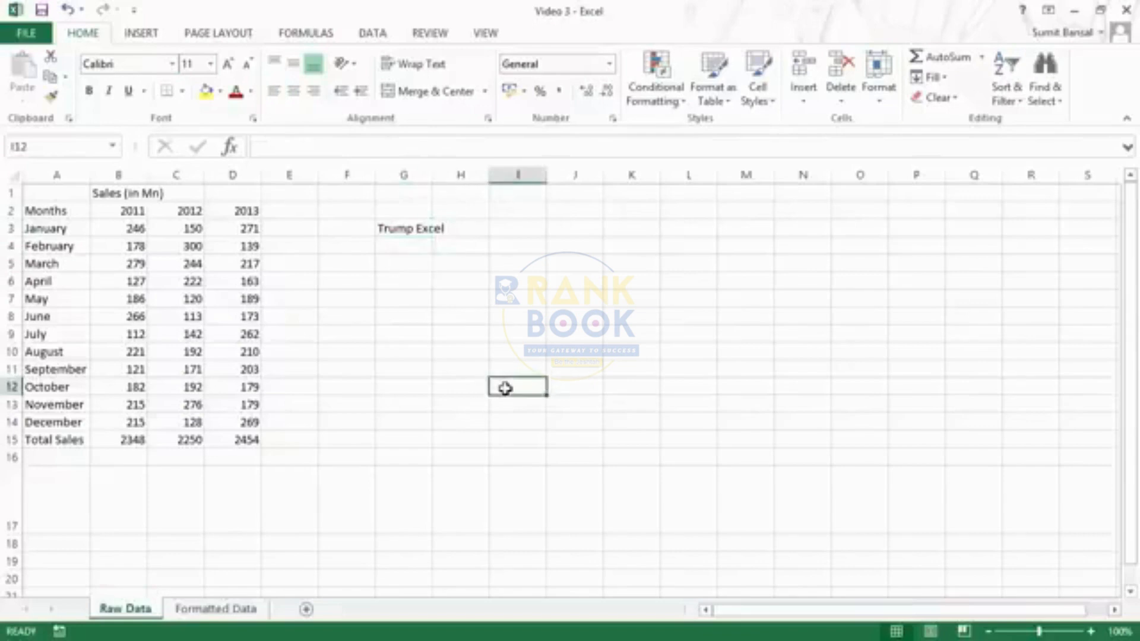
right_click(506, 388)
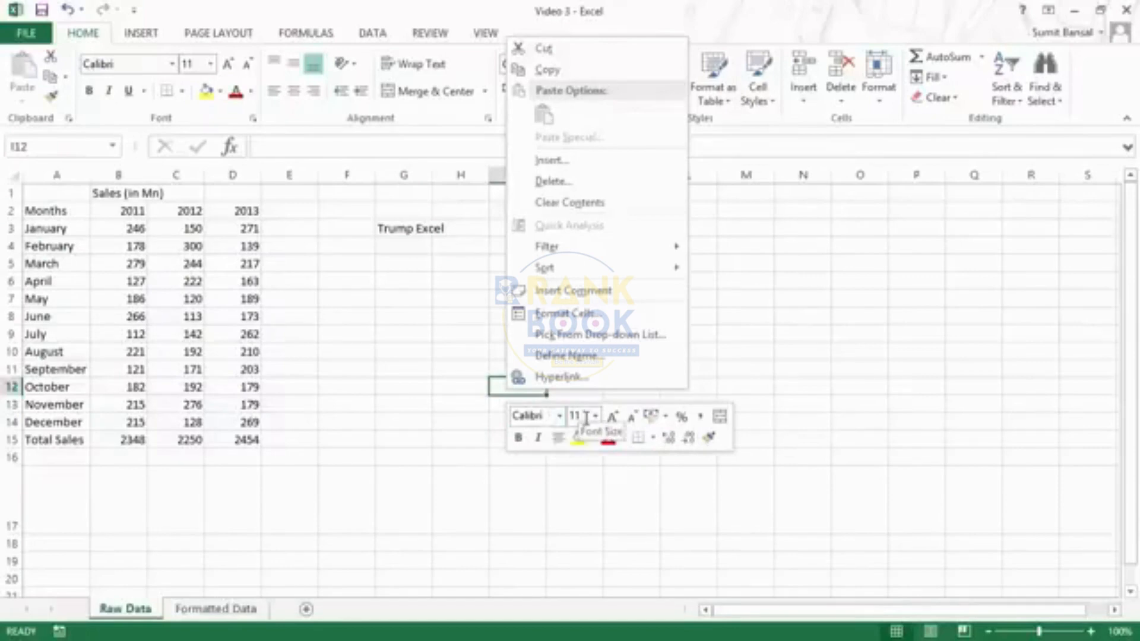
left_click(667, 417)
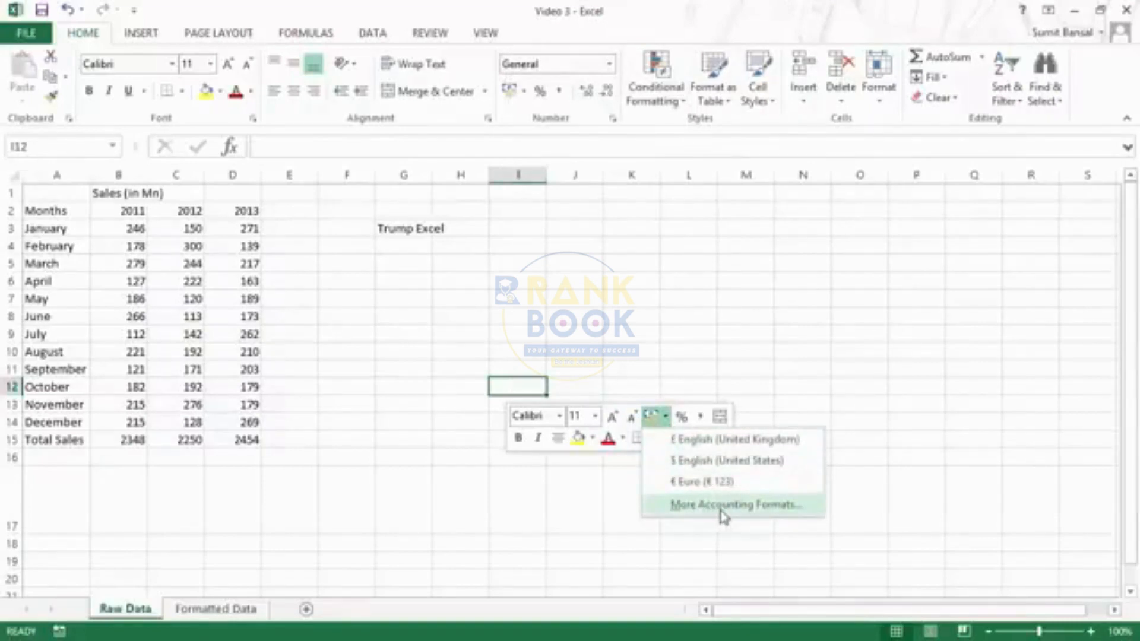
left_click(674, 439)
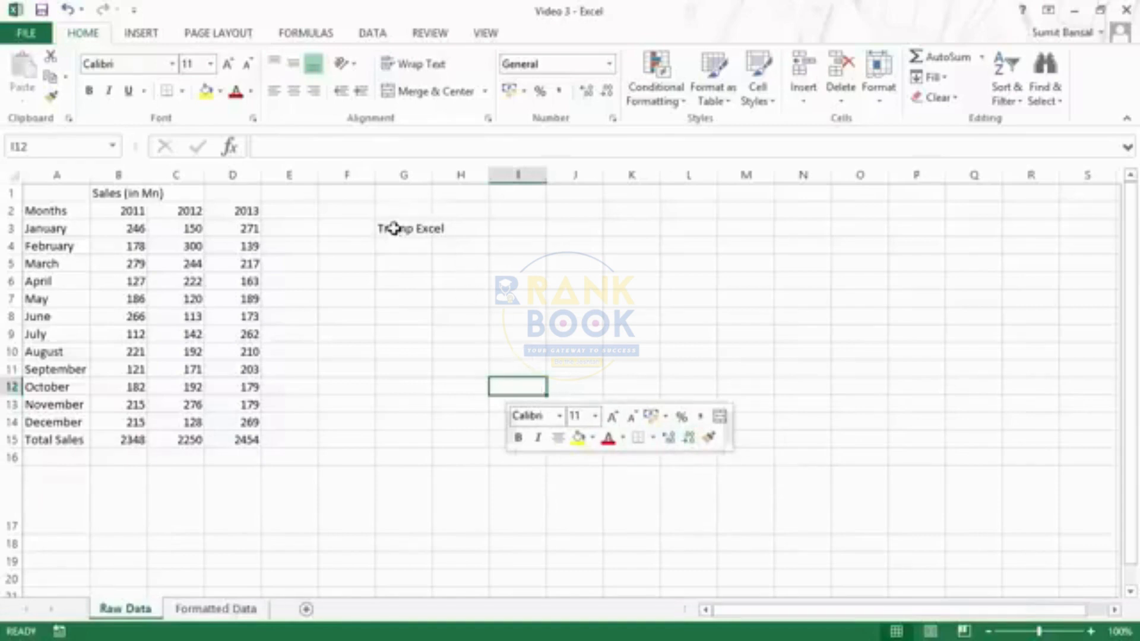
- Bold 'Trump Excel' in G3 from the mini toolbar, then select G3:J10
right_click(396, 233)
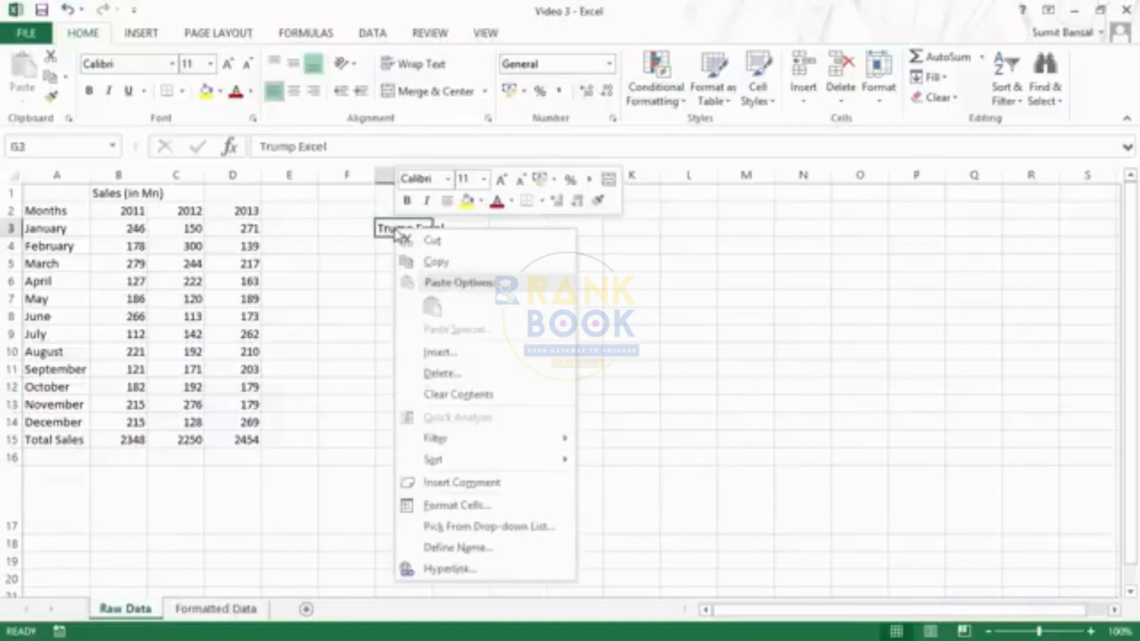
left_click(408, 205)
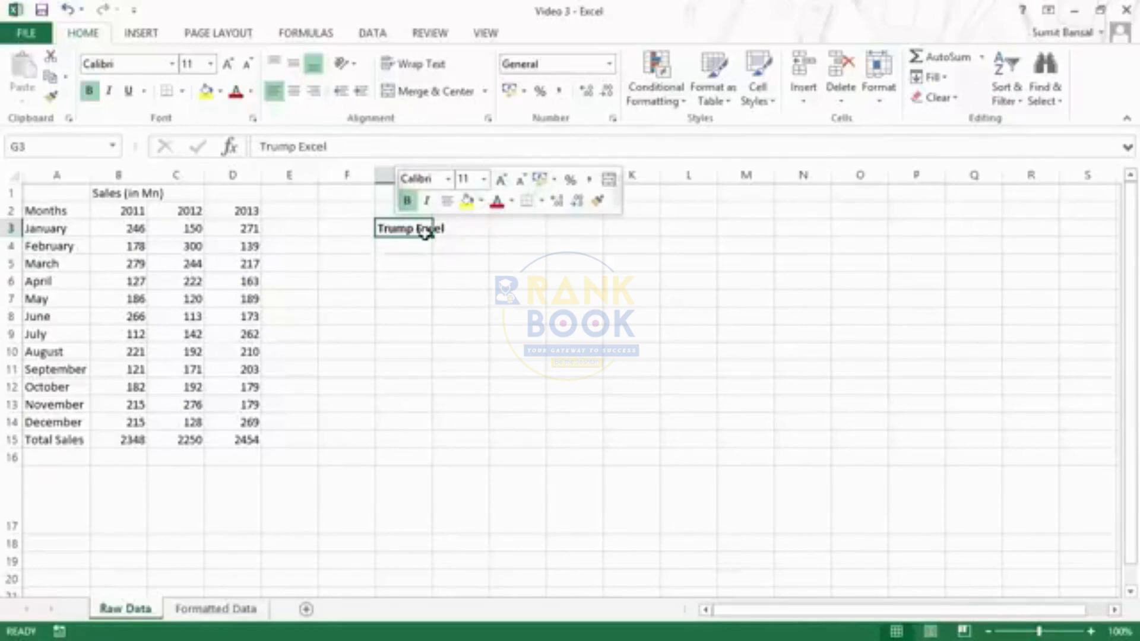
left_click_drag(402, 227, 571, 353)
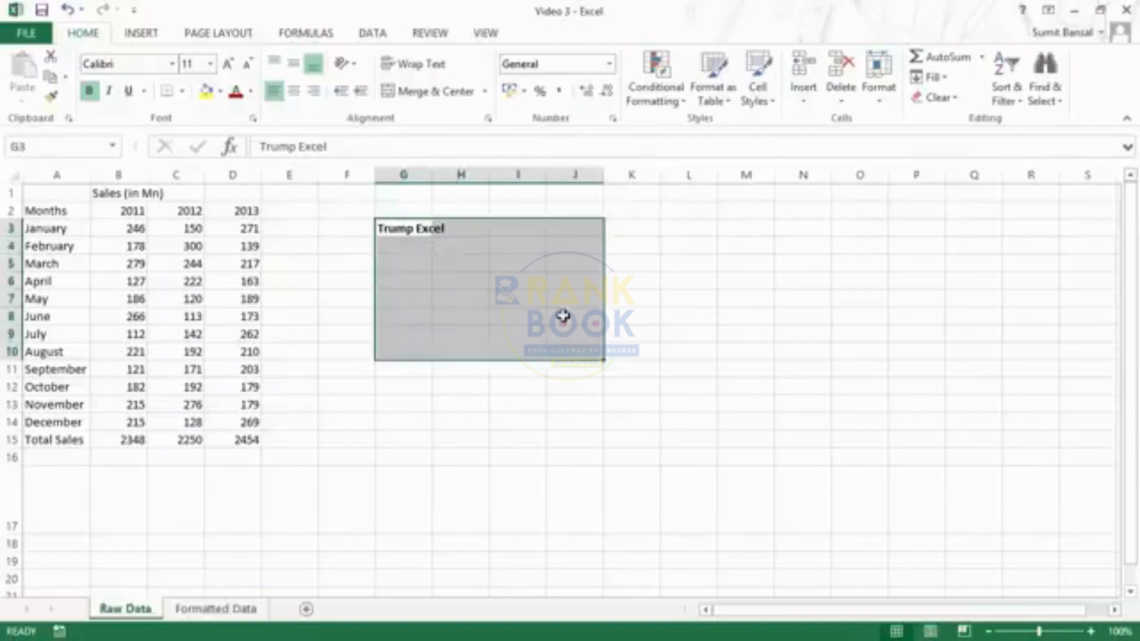
- Fill G3:J10 yellow from the mini toolbar, then undo the fill and bold
right_click(420, 228)
left_click(492, 200)
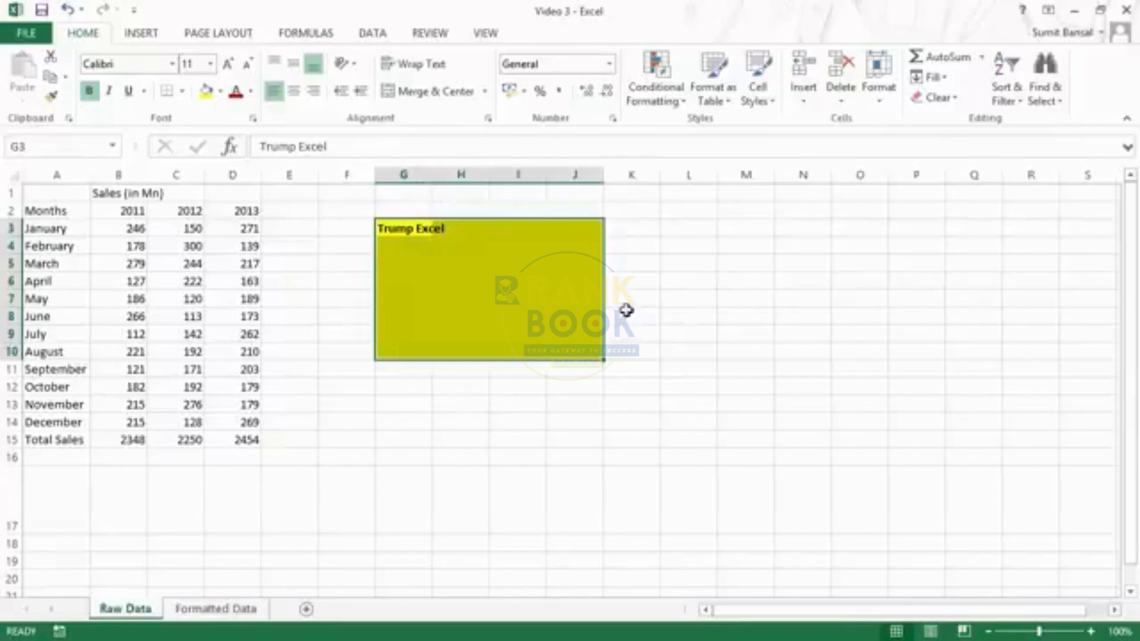
key("ctrl+z")
key("ctrl+z")
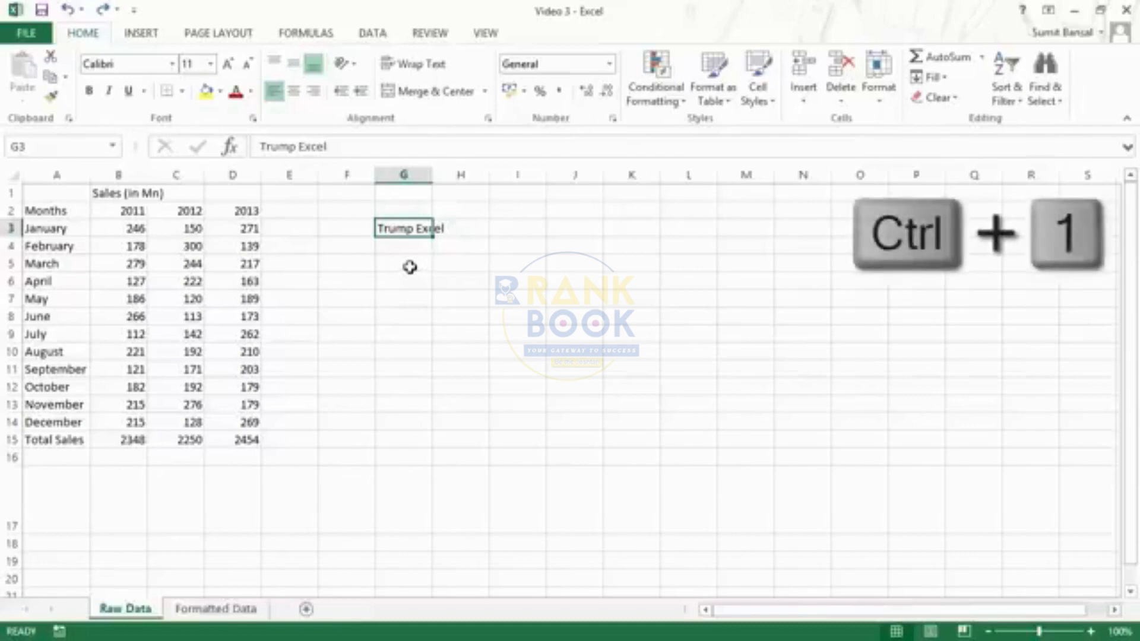
left_click(411, 266)
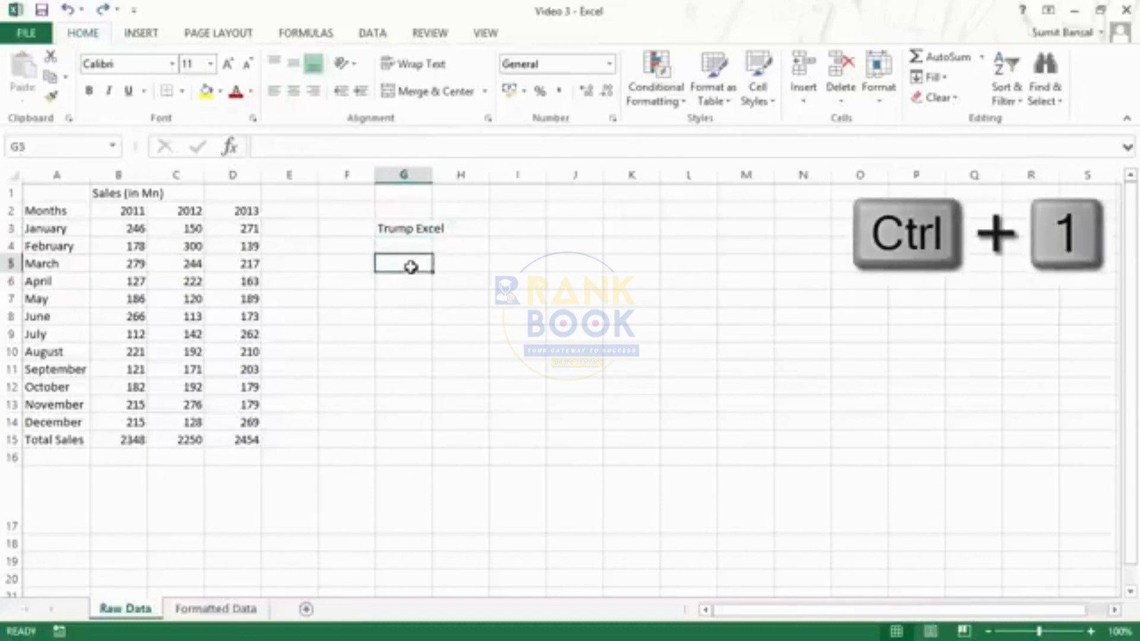
key("ctrl+1")
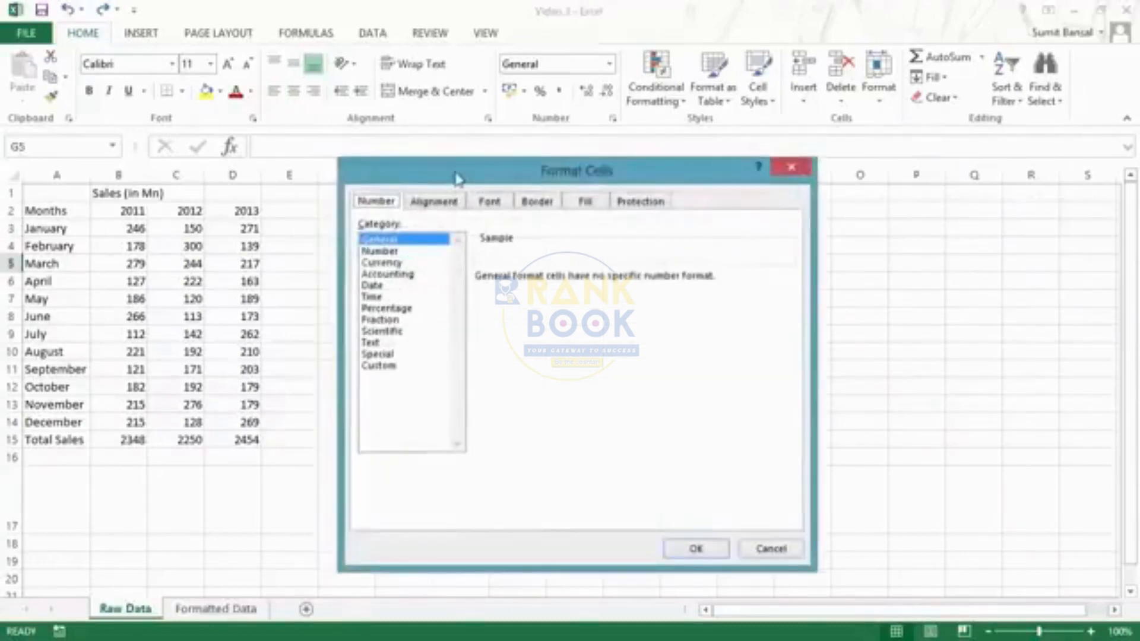
left_click_drag(454, 172, 588, 153)
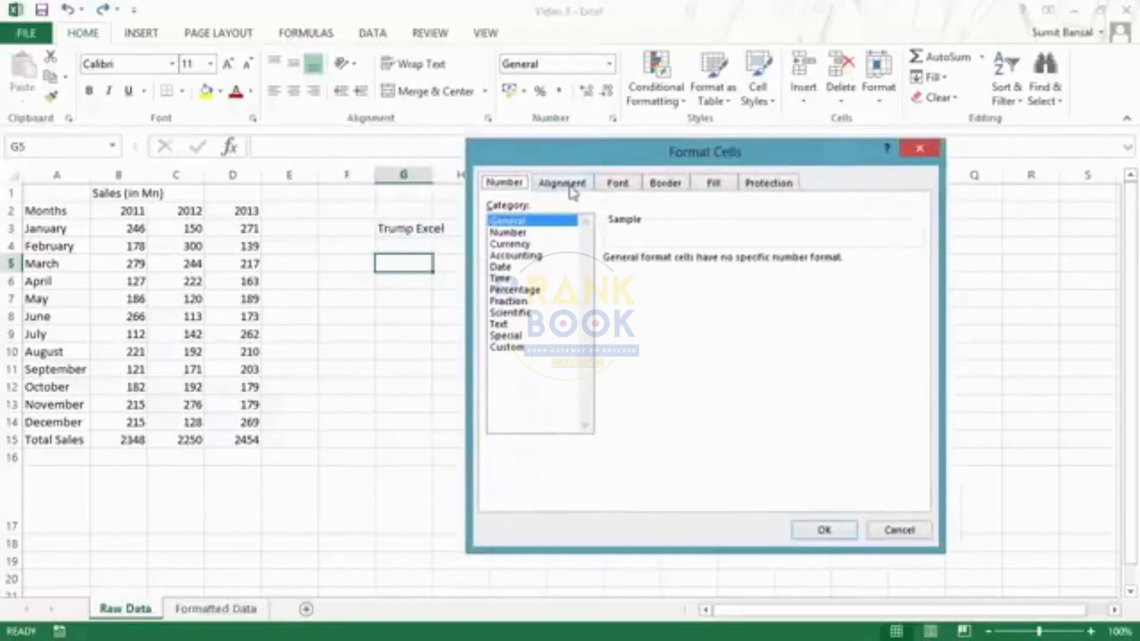
left_click(572, 190)
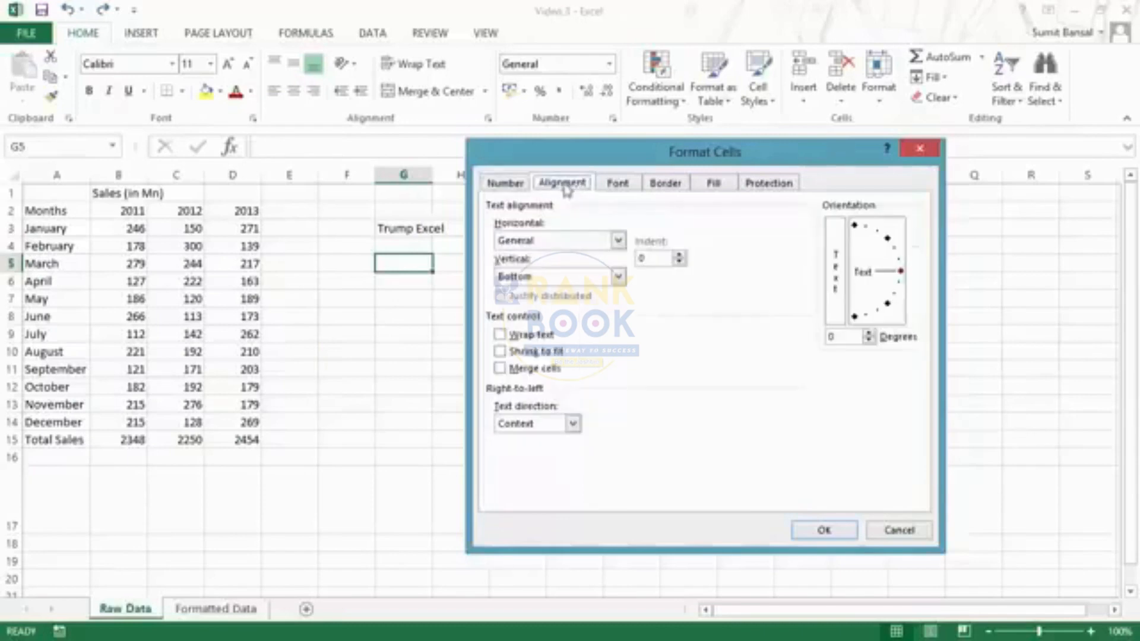
left_click(625, 188)
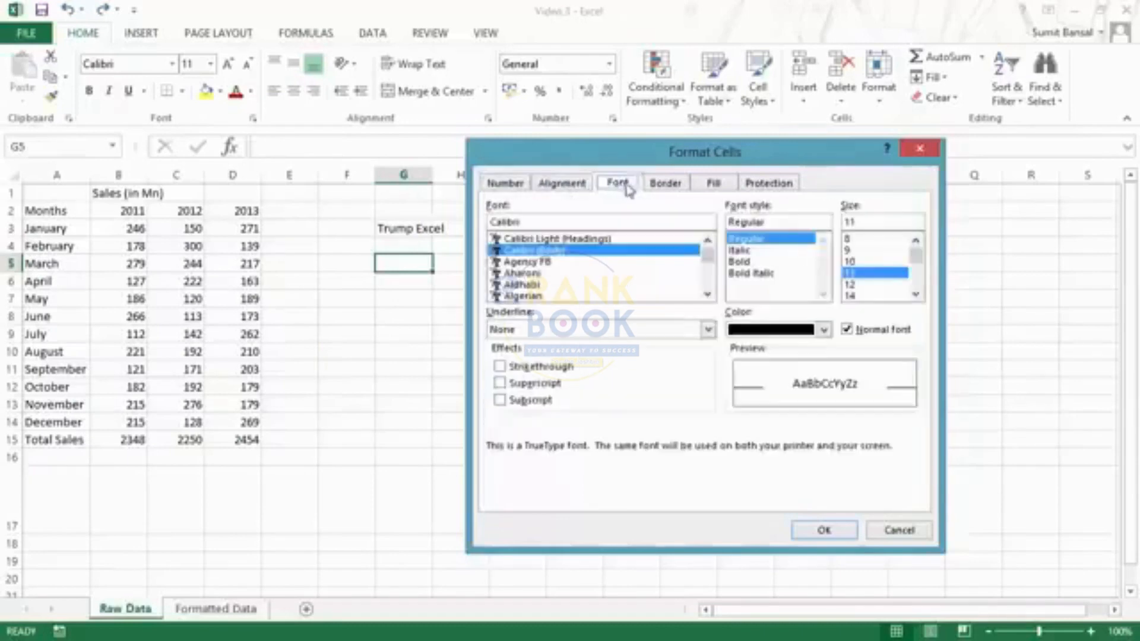
left_click(664, 185)
left_click(715, 184)
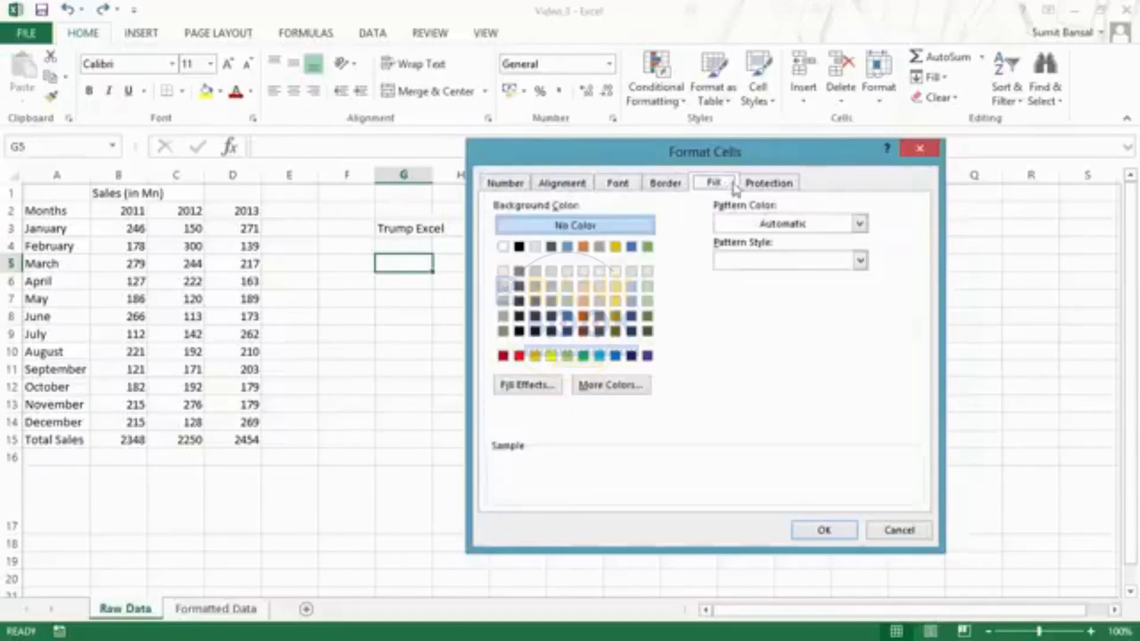
left_click(766, 186)
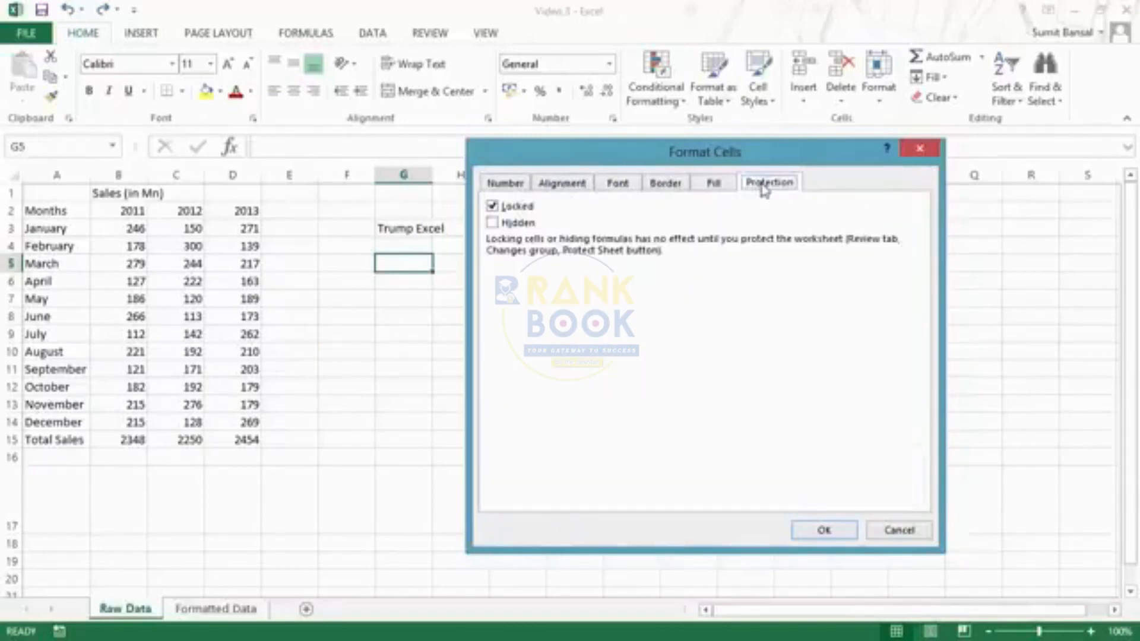
left_click(580, 186)
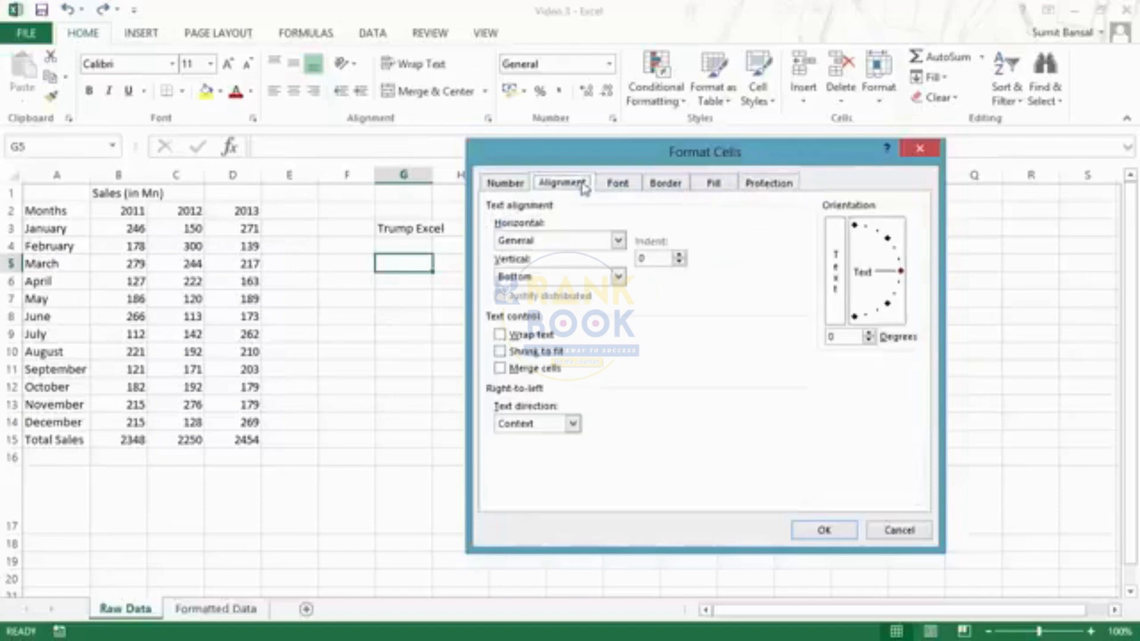
left_click(921, 149)
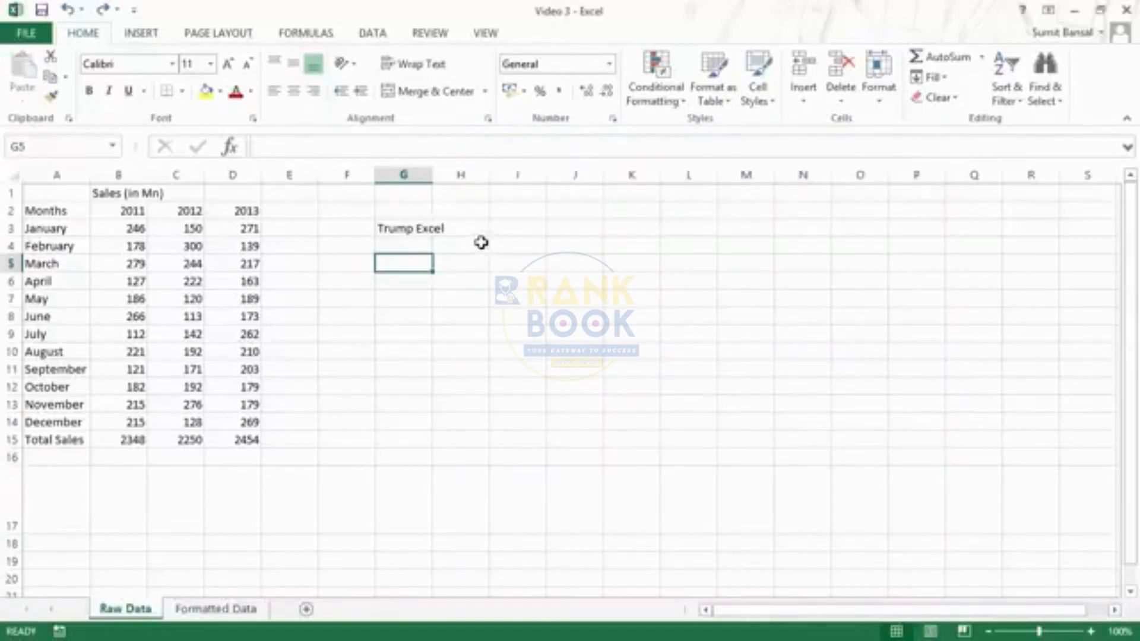
left_click(254, 120)
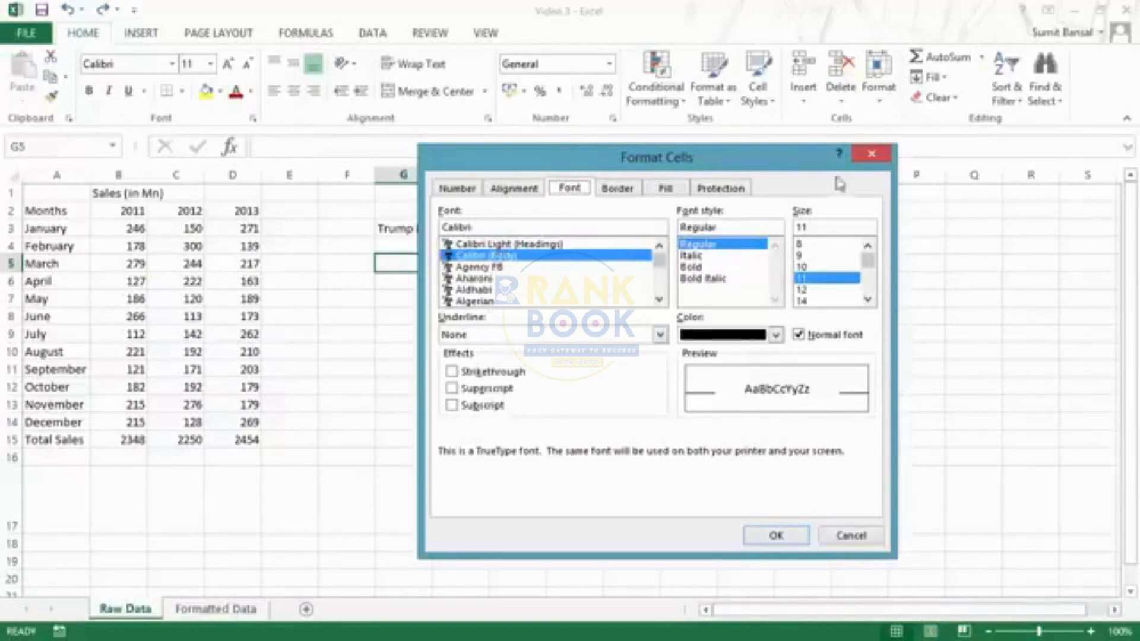
left_click(870, 156)
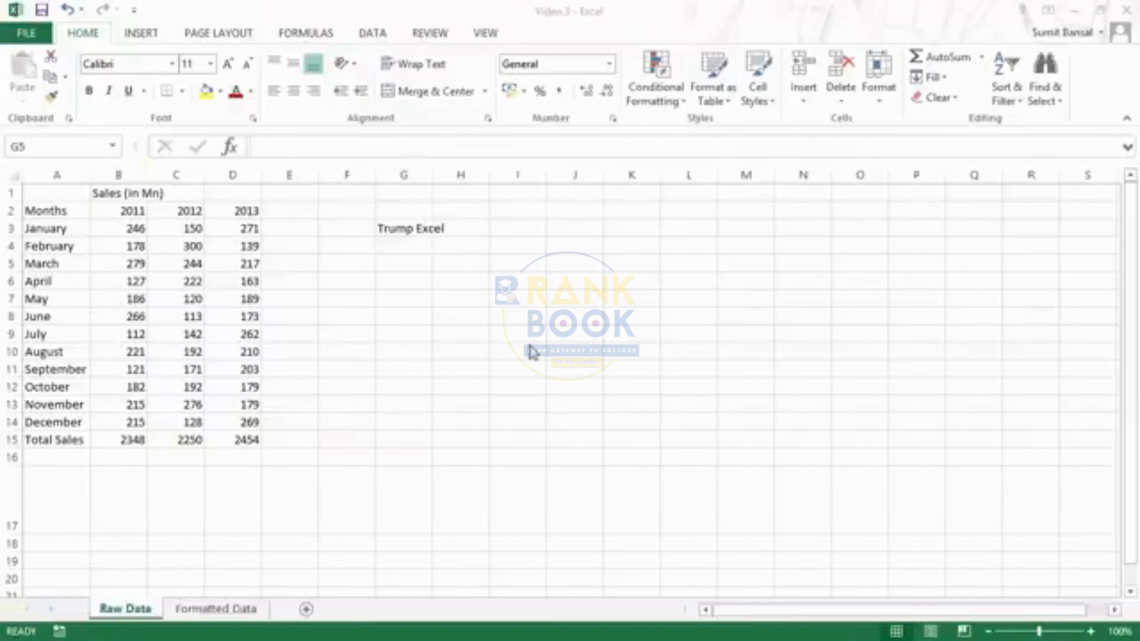
left_click(497, 302)
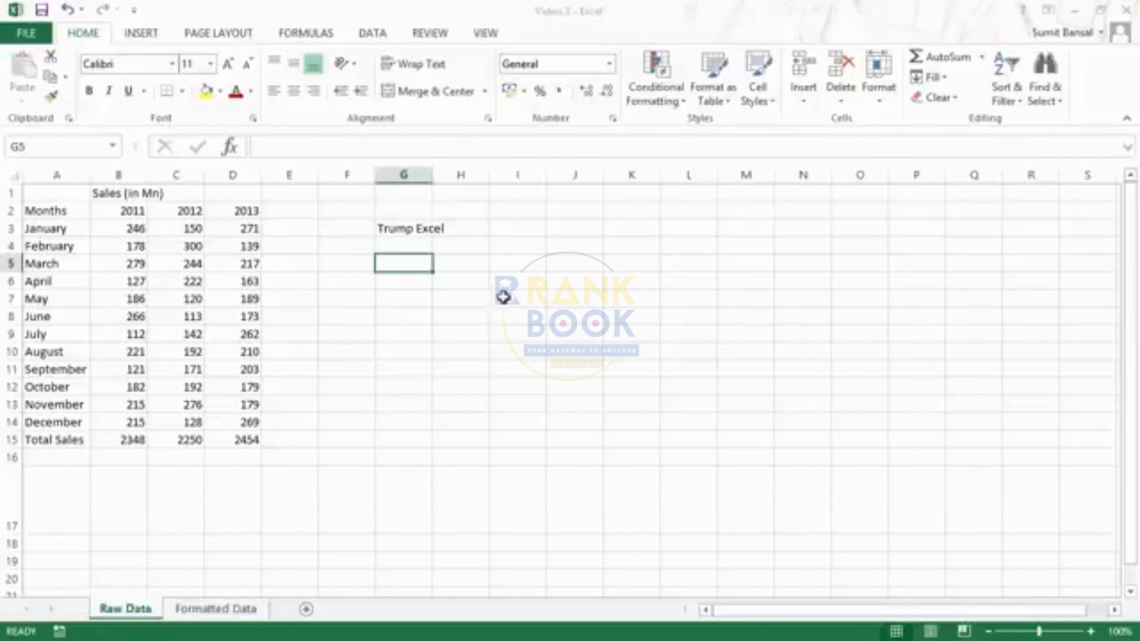
key("ctrl+1")
left_click_drag(525, 159, 621, 158)
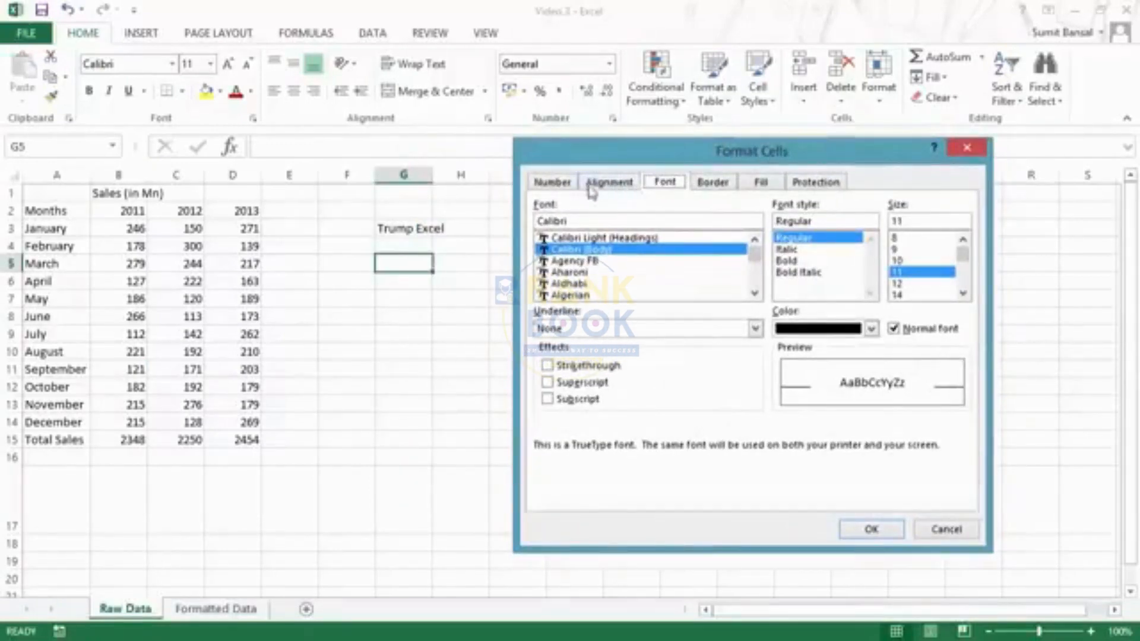
left_click(606, 189)
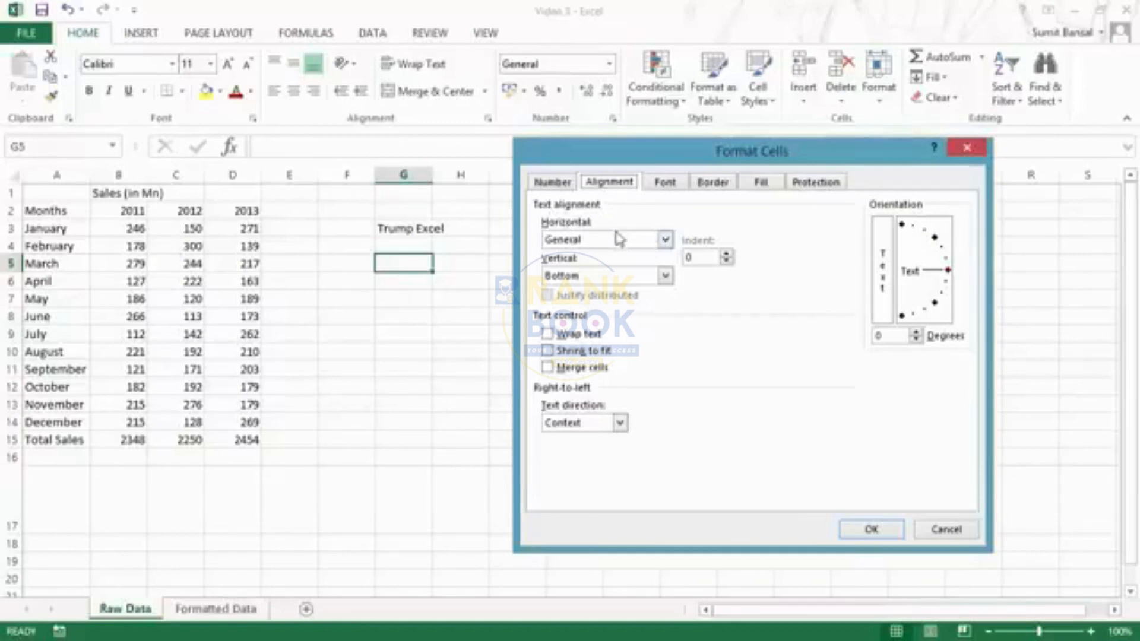
left_click(664, 240)
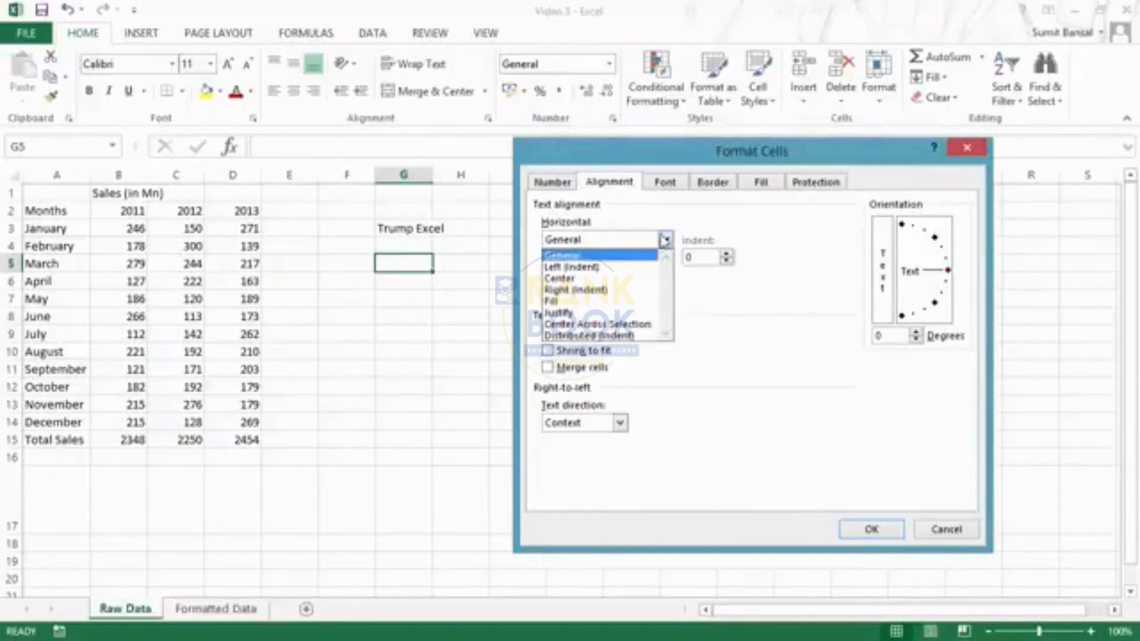
left_click(645, 162)
left_click_drag(671, 152, 677, 92)
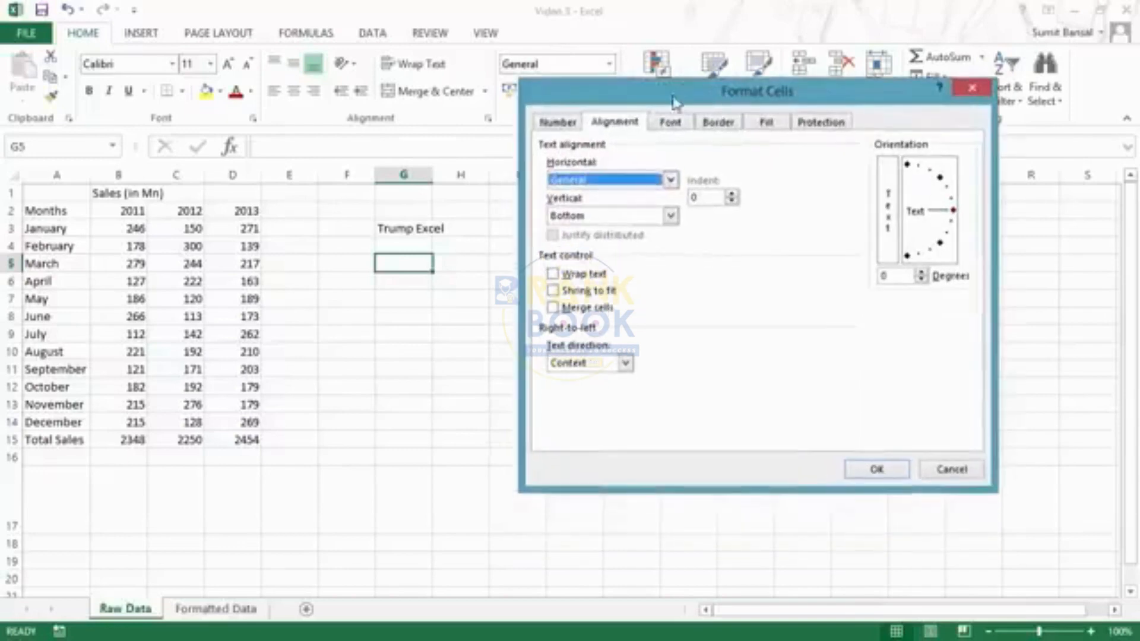
left_click(671, 179)
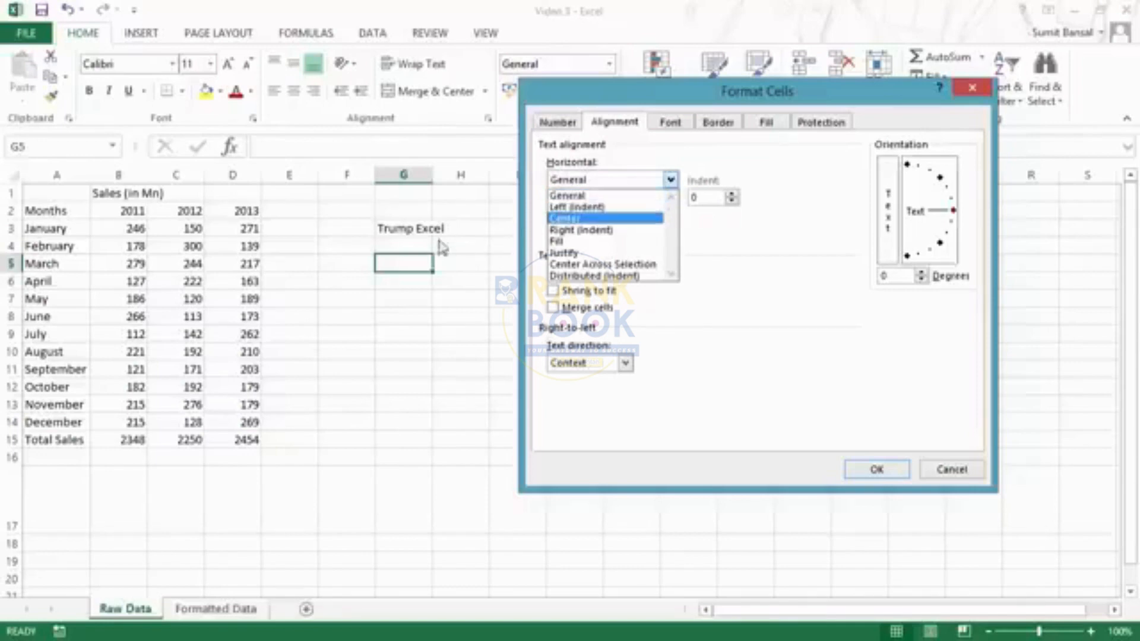
left_click(966, 95)
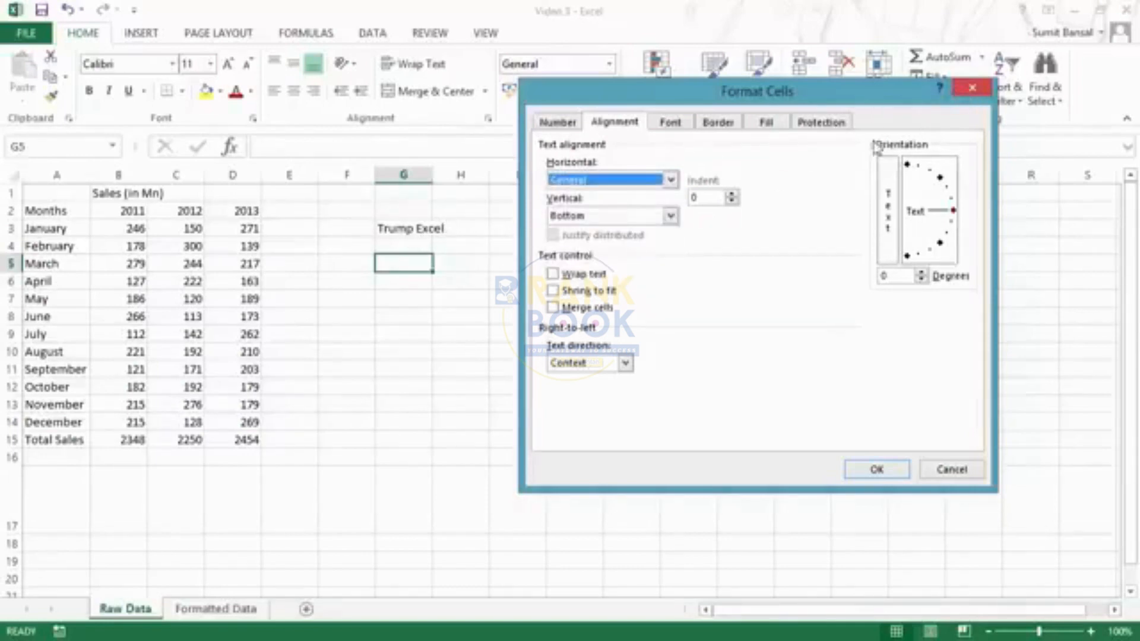
left_click(971, 89)
left_click(423, 215)
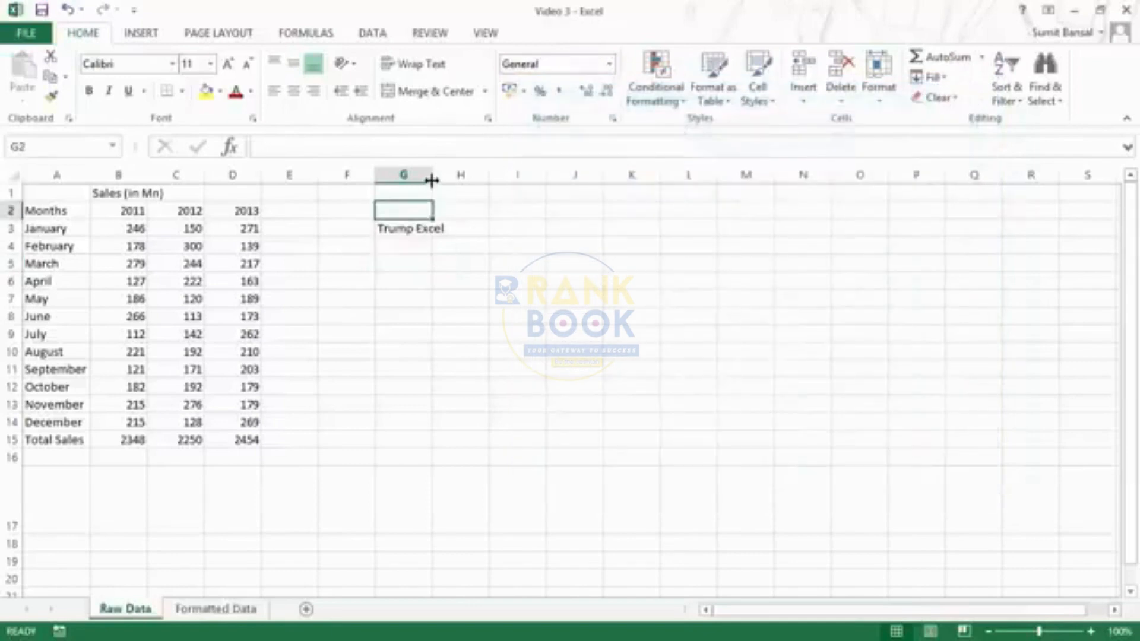
- Widen column G and select the whole column
left_click_drag(432, 176, 550, 175)
left_click(439, 235)
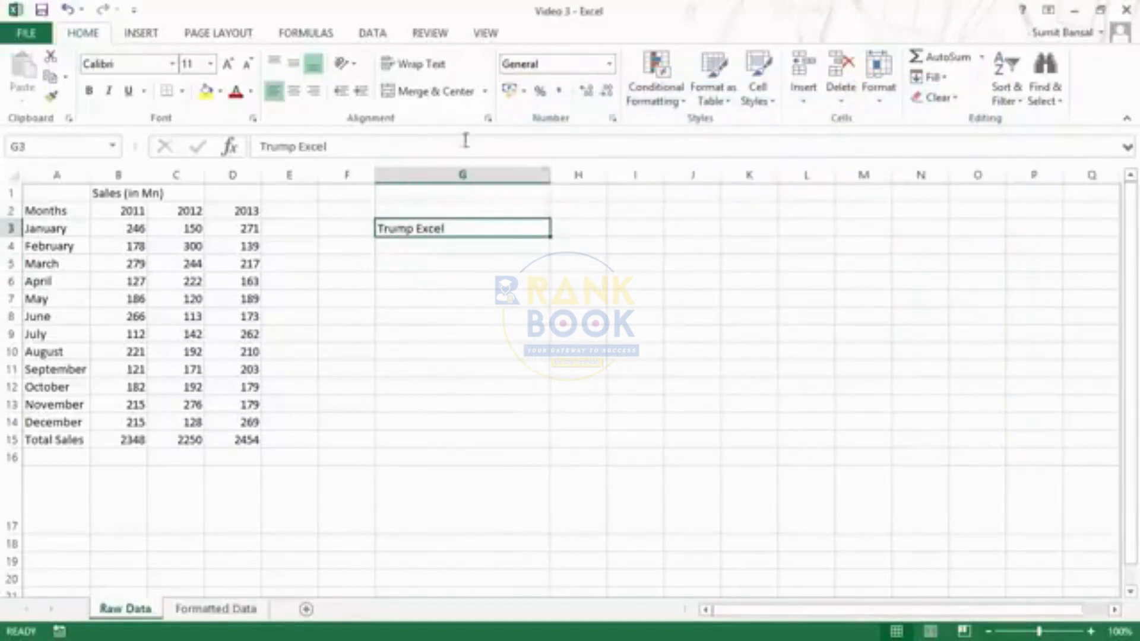
left_click(464, 178)
- Set column G's horizontal alignment to Center in Format Cells
key("ctrl+1")
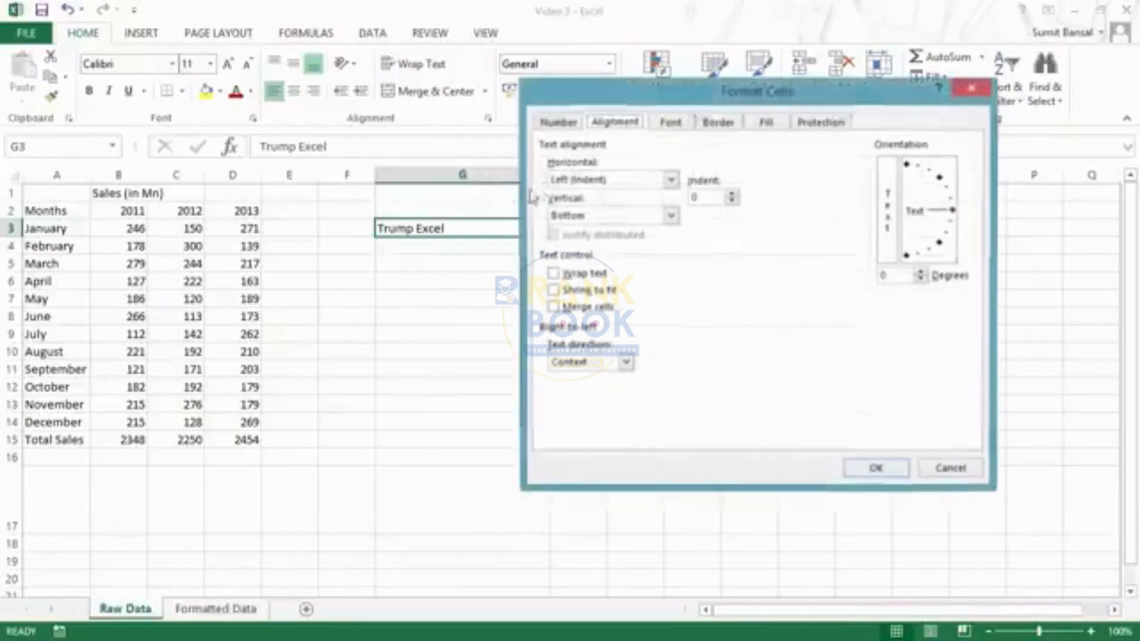
left_click(722, 166)
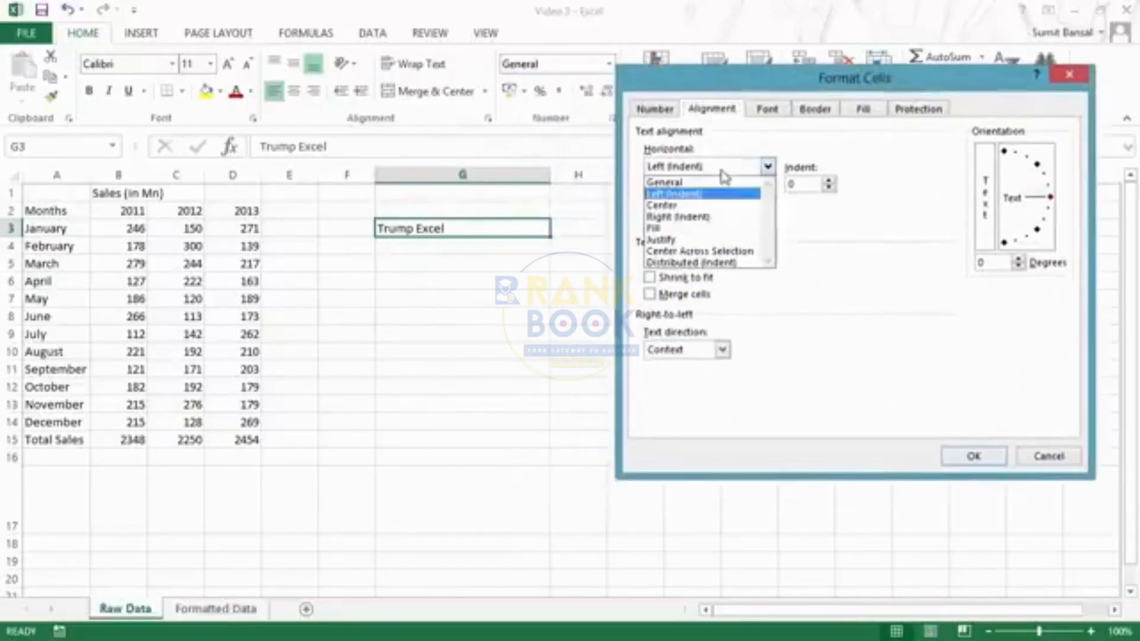
left_click(713, 191)
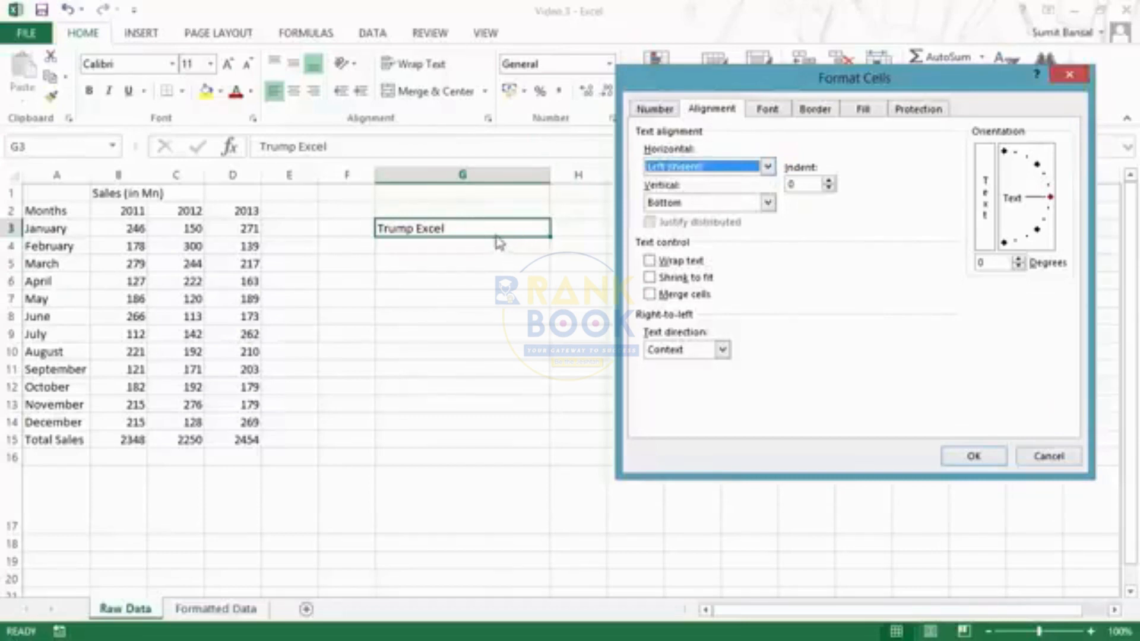
left_click(687, 168)
left_click(687, 204)
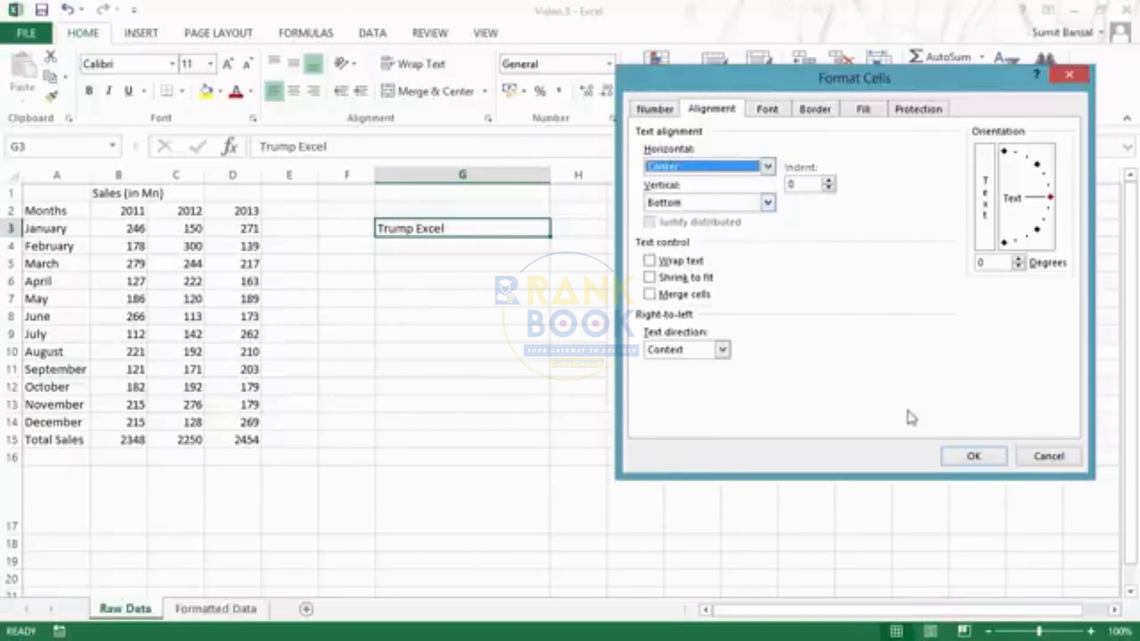
left_click(959, 458)
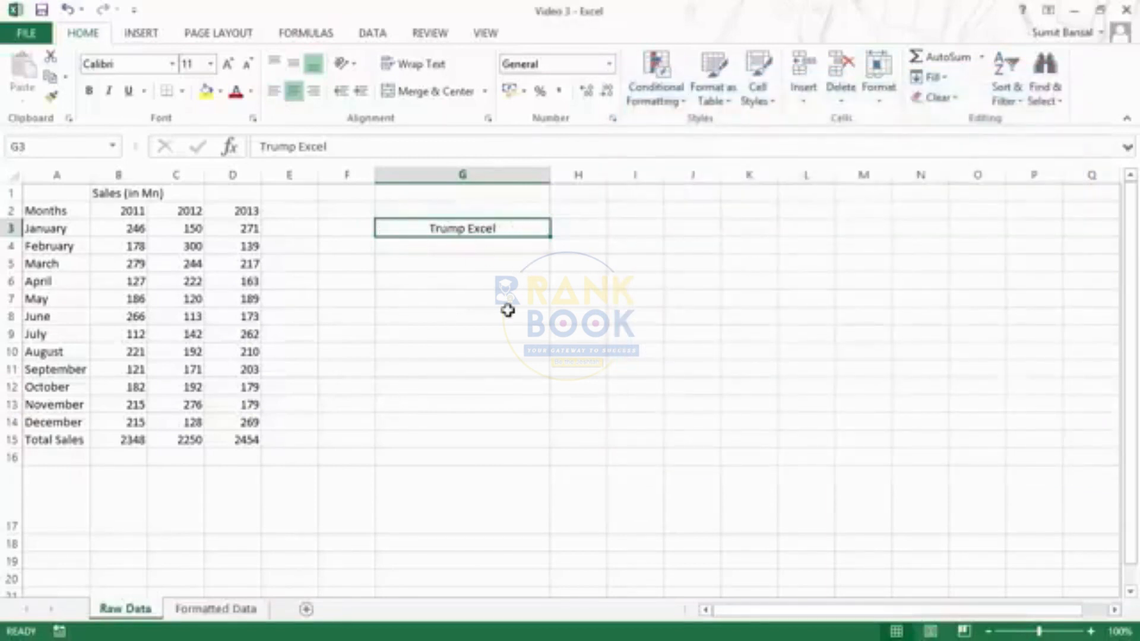
- Apply Fill horizontal alignment to G3 so the text repeats
key("ctrl+1")
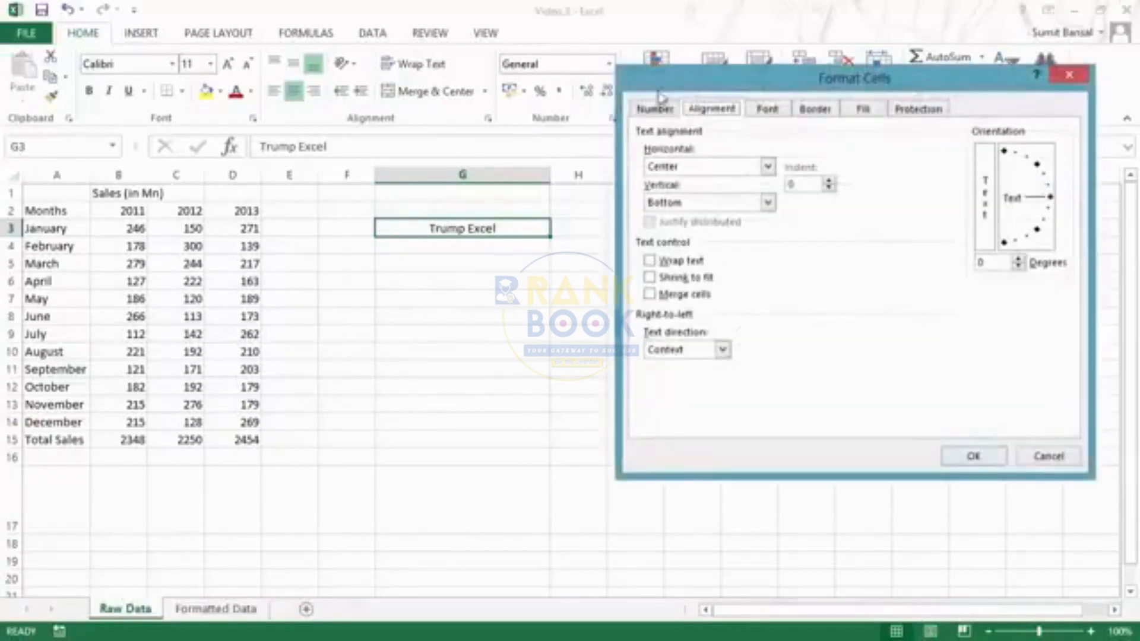
left_click_drag(660, 93, 638, 131)
left_click(671, 204)
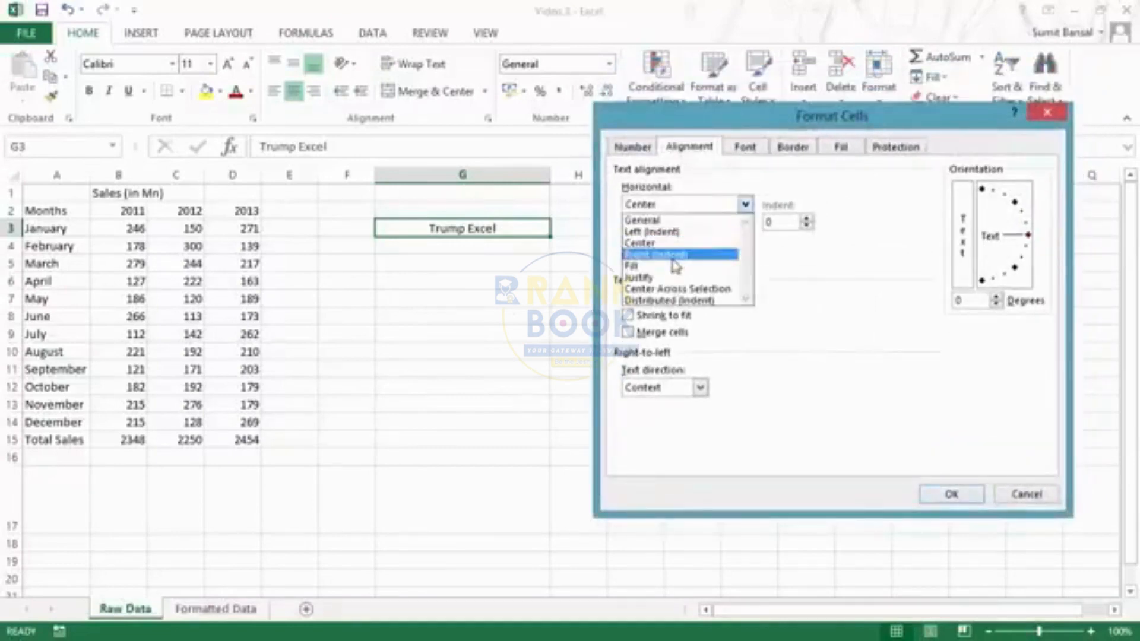
left_click(642, 268)
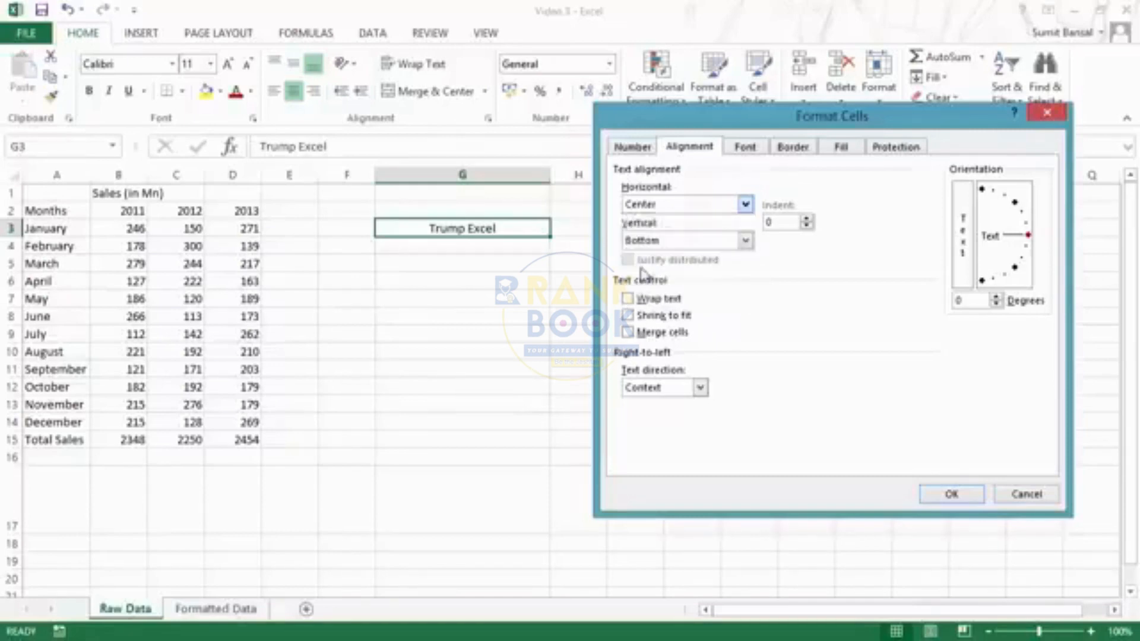
left_click(951, 495)
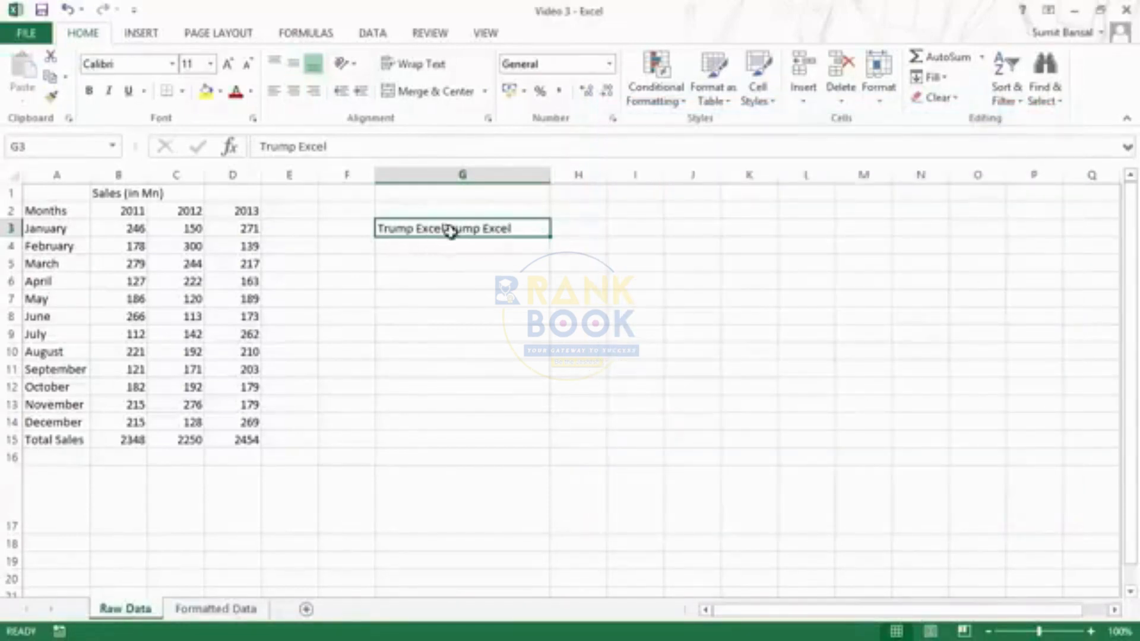
- Widen column G, undo twice back to centred text, and reopen Format Cells
left_click_drag(550, 175, 607, 176)
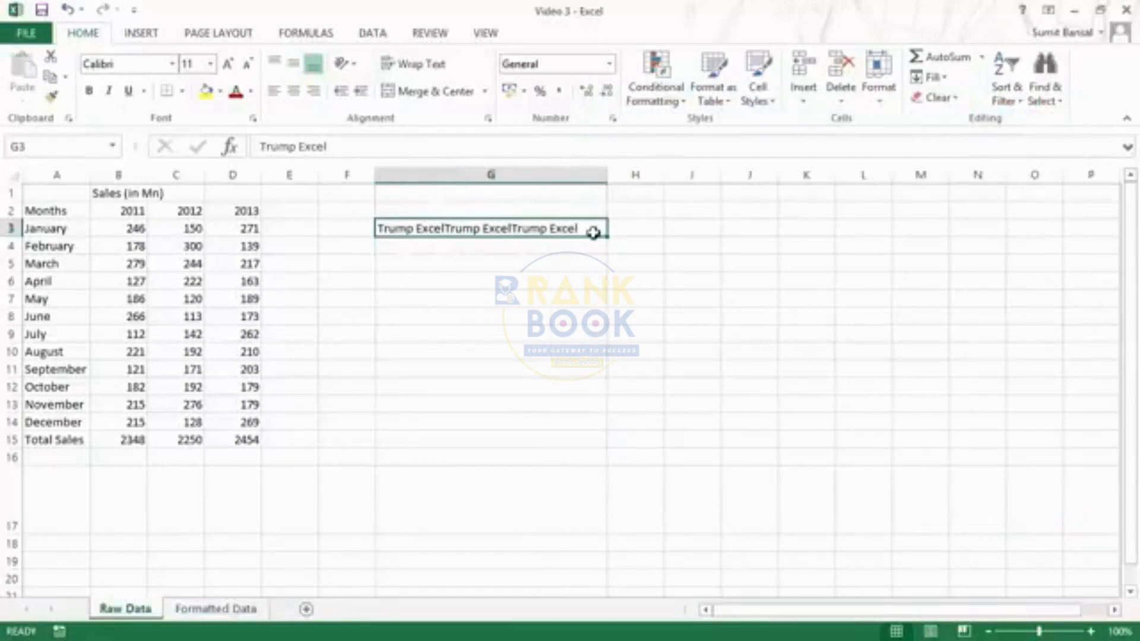
key("ctrl+z")
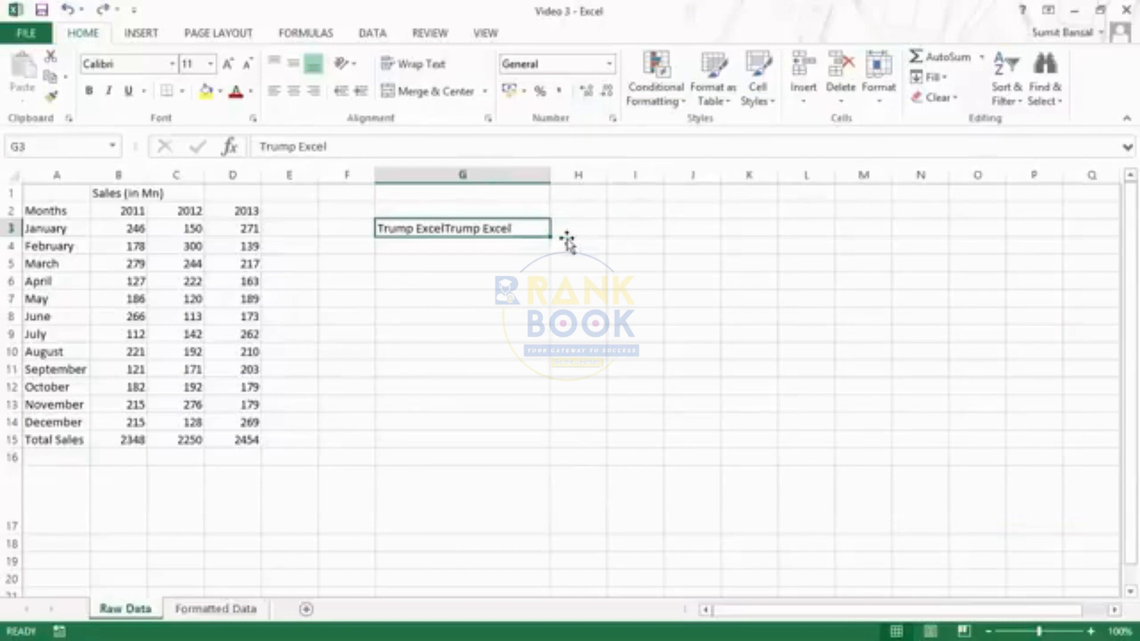
key("ctrl+z")
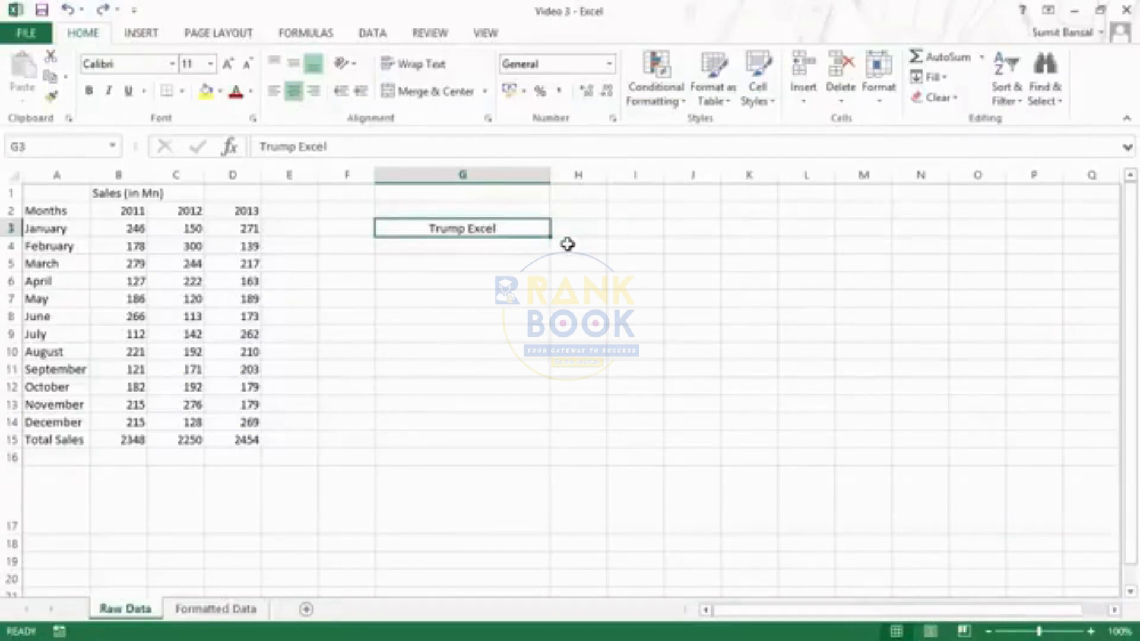
key("ctrl+1")
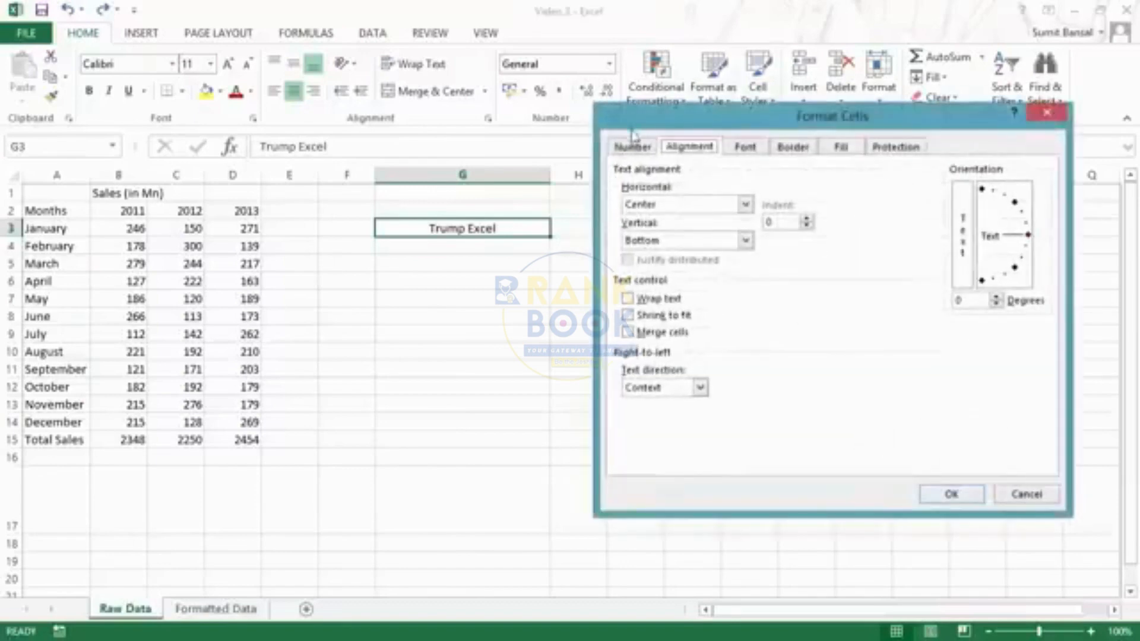
- Close Format Cells, keeping G3's horizontal alignment at Center
left_click_drag(626, 127, 612, 136)
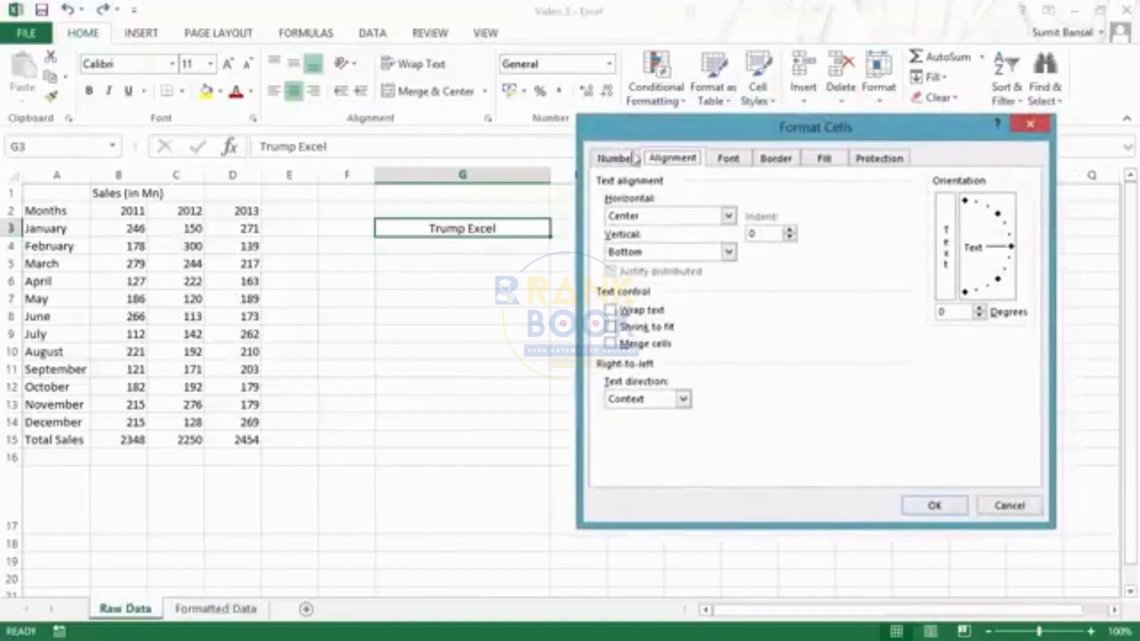
left_click(728, 216)
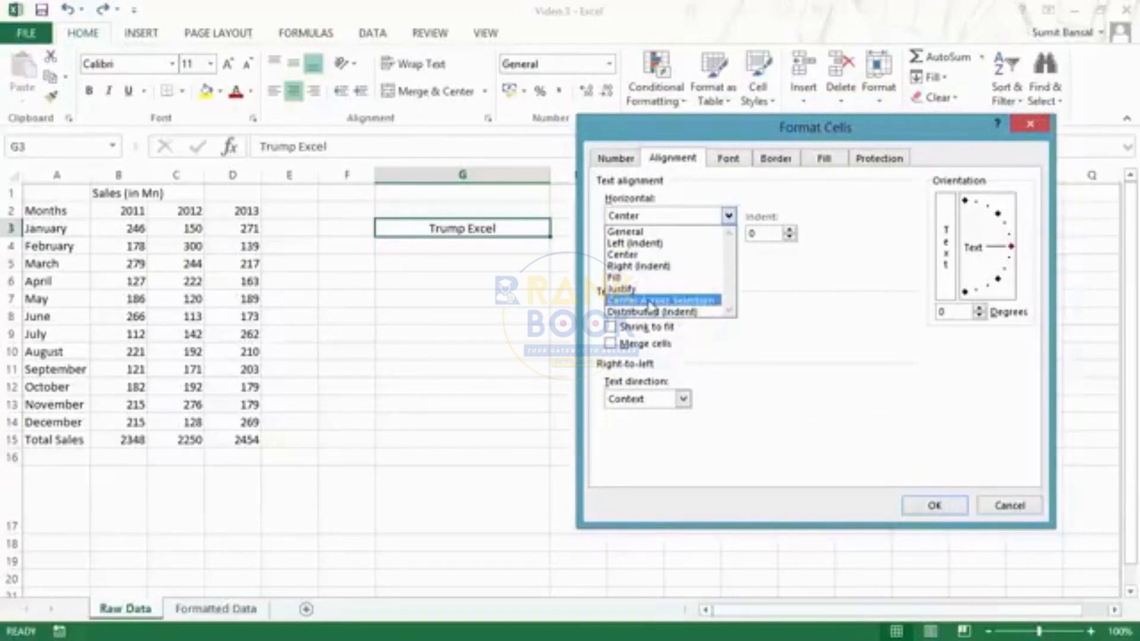
left_click(1029, 127)
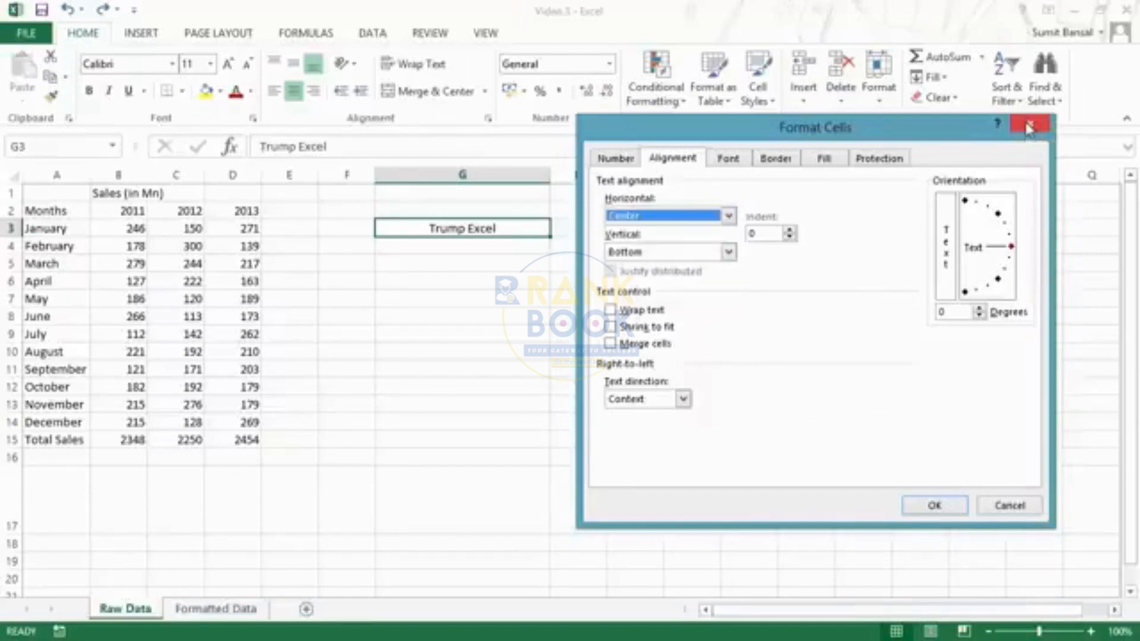
left_click(1029, 126)
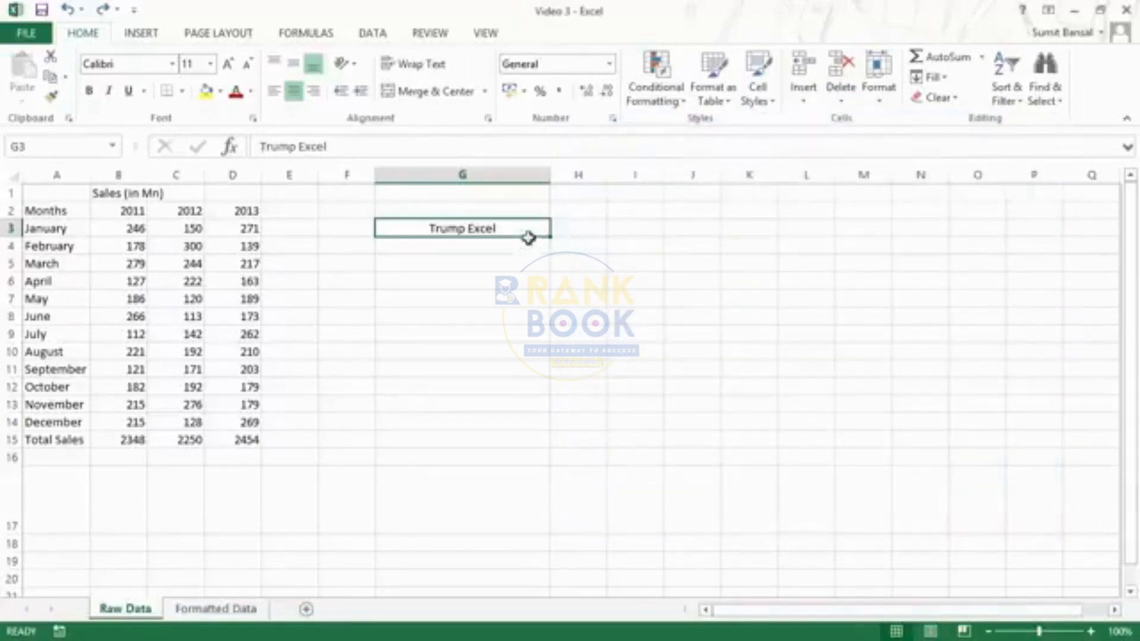
- Select G3:I3 and show its horizontal alignment choices in Format Cells
left_click_drag(531, 230, 611, 229)
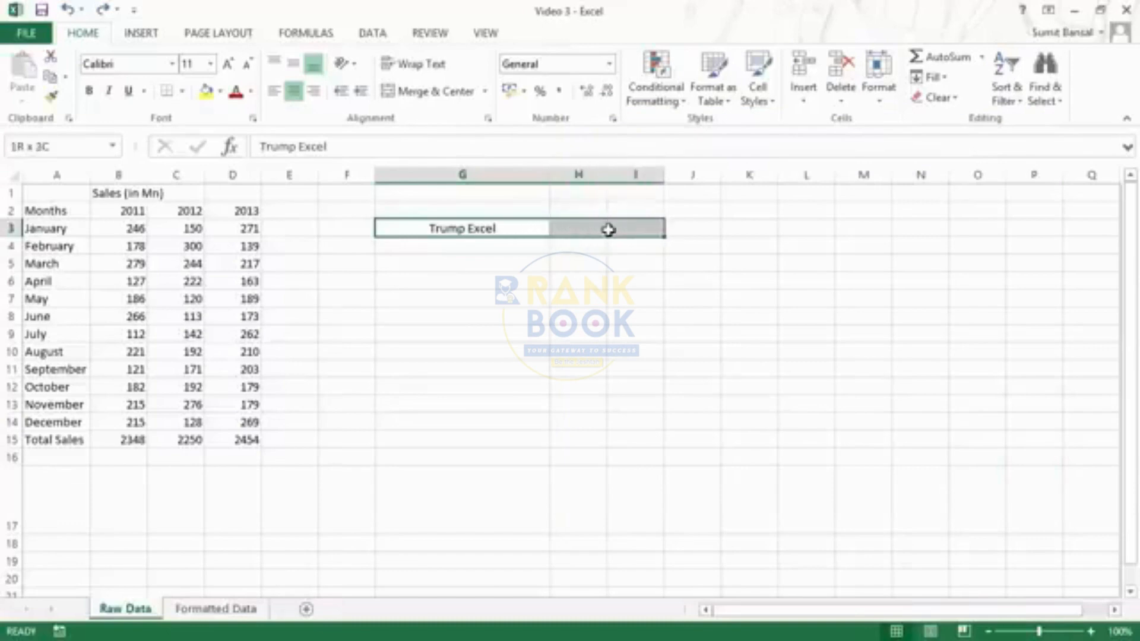
key("ctrl+1")
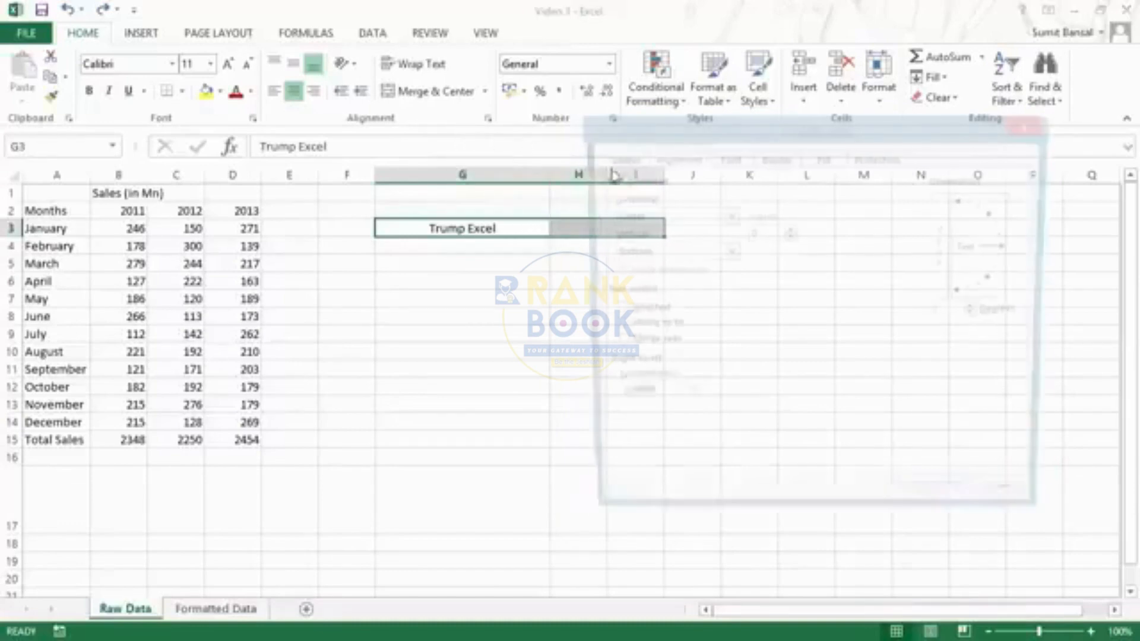
left_click(677, 217)
- Apply Center Across Selection to G3:I3
left_click(661, 301)
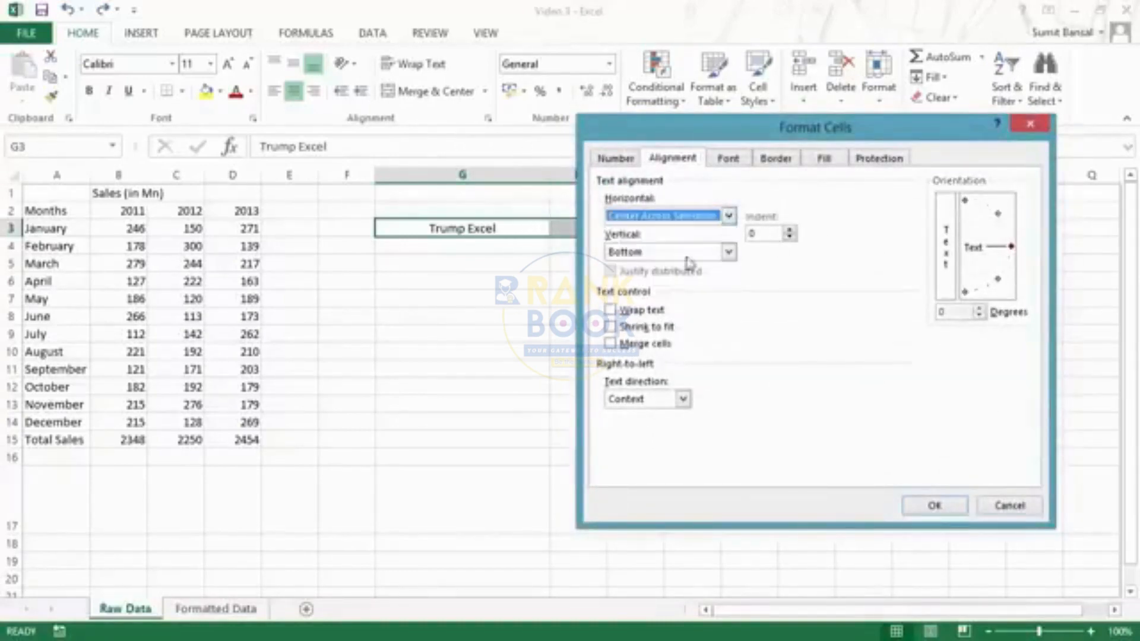
left_click_drag(689, 138, 811, 74)
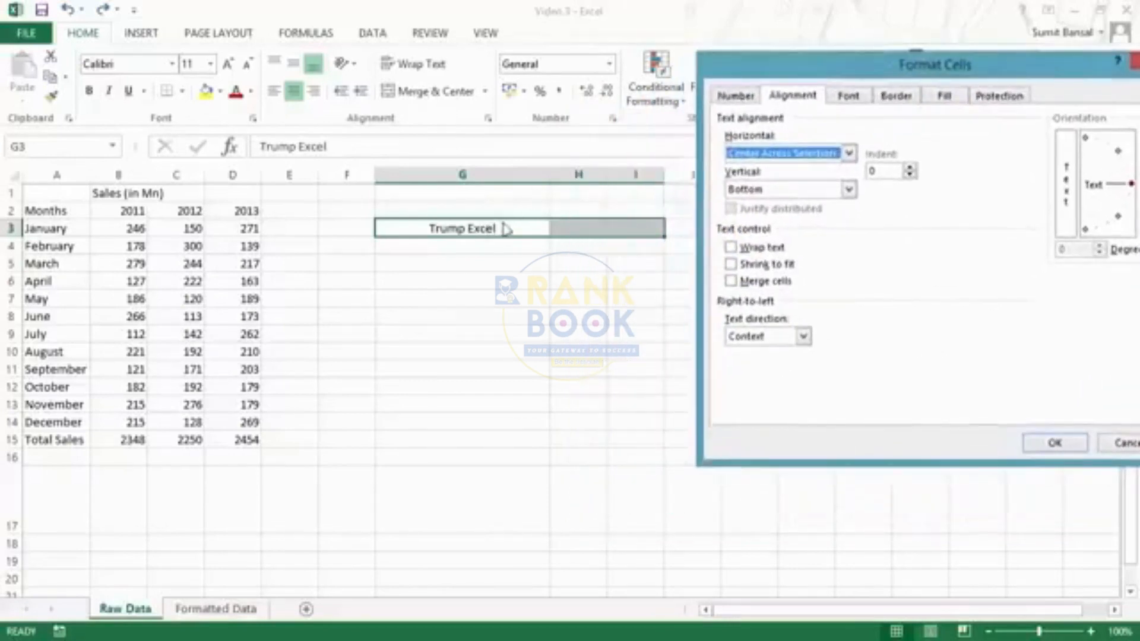
left_click(1025, 443)
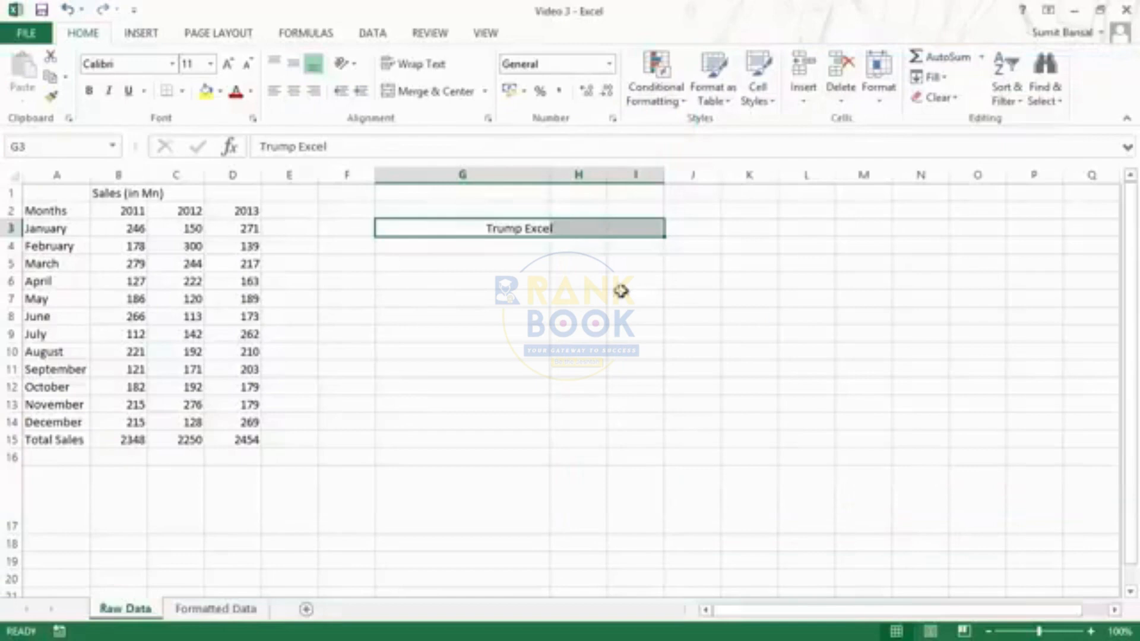
- Reselect G3:I3, then check G3, H3 and I3 to show only G3 holds text
left_click(573, 302)
left_click_drag(453, 228, 612, 242)
left_click_drag(445, 228, 636, 227)
left_click(537, 227)
left_click(597, 228)
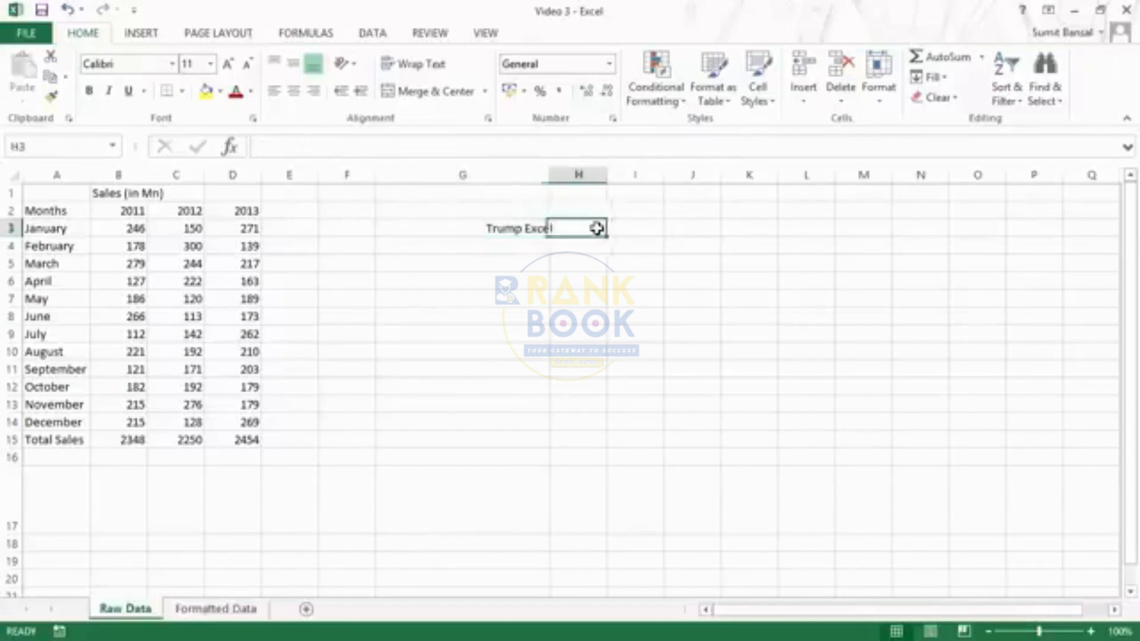
left_click(636, 227)
left_click(484, 228)
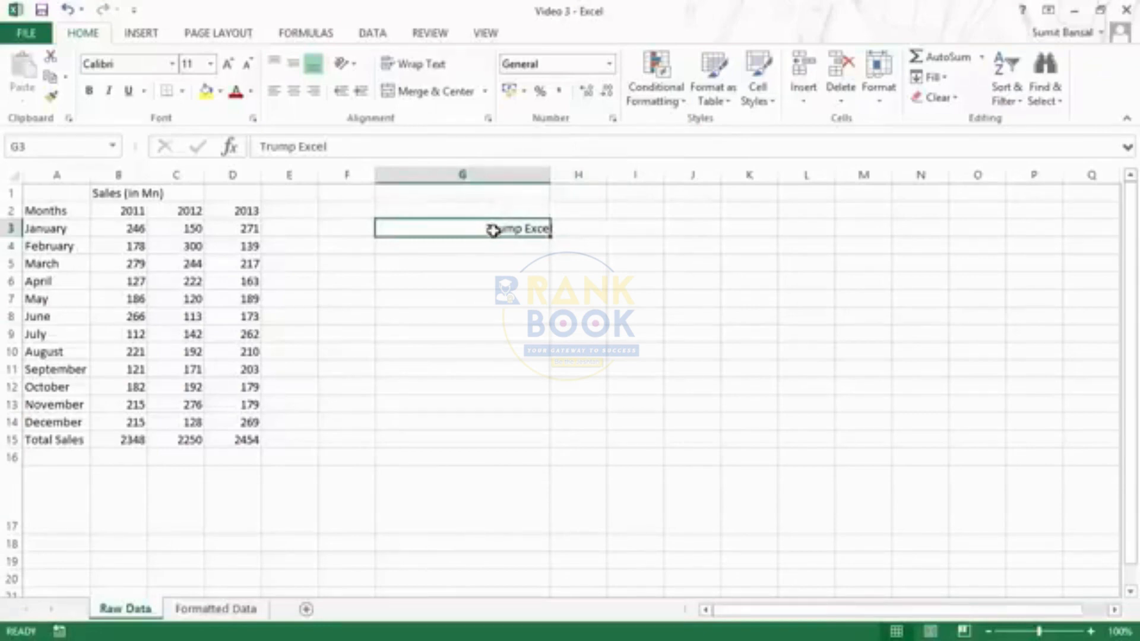
- Undo Center Across Selection and reopen Format Cells
key("ctrl+1")
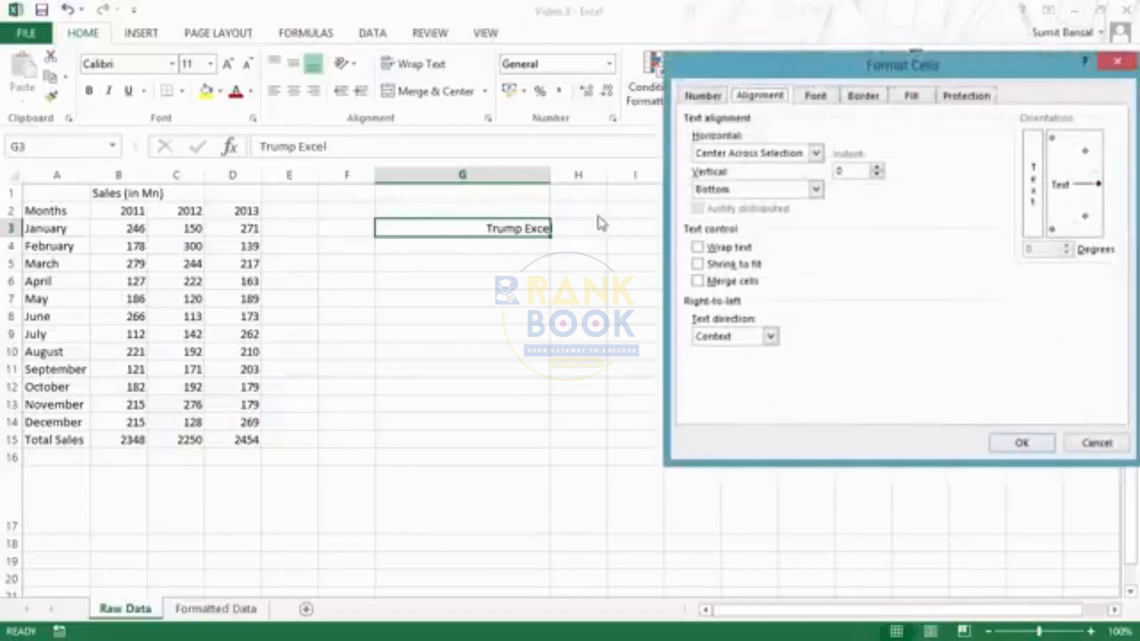
key("Escape")
key("ctrl+z")
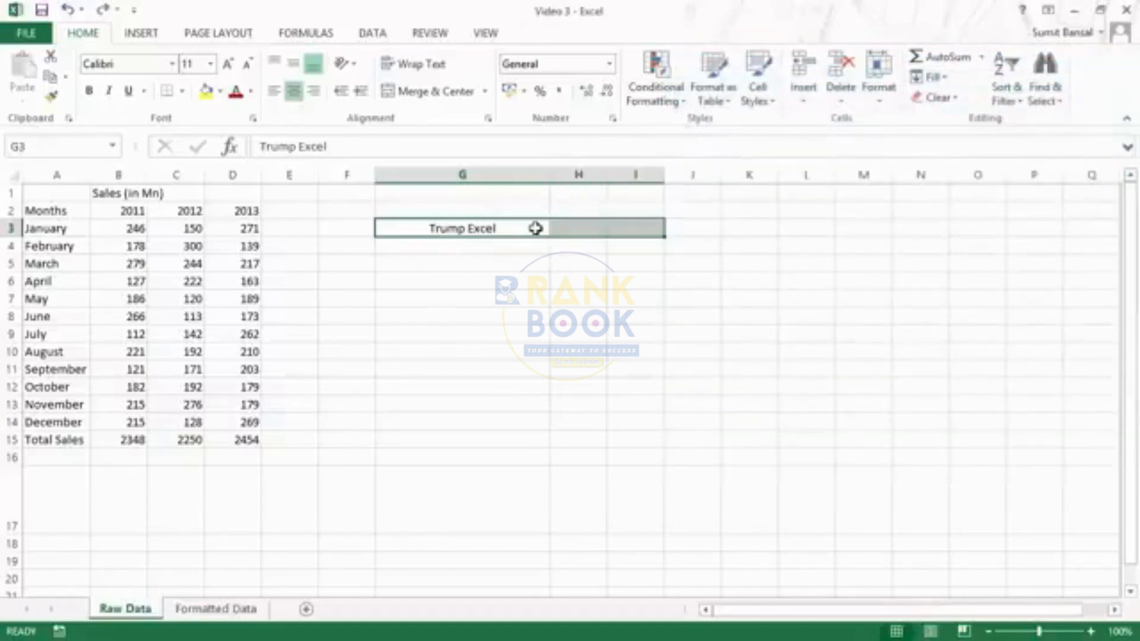
key("ctrl+1")
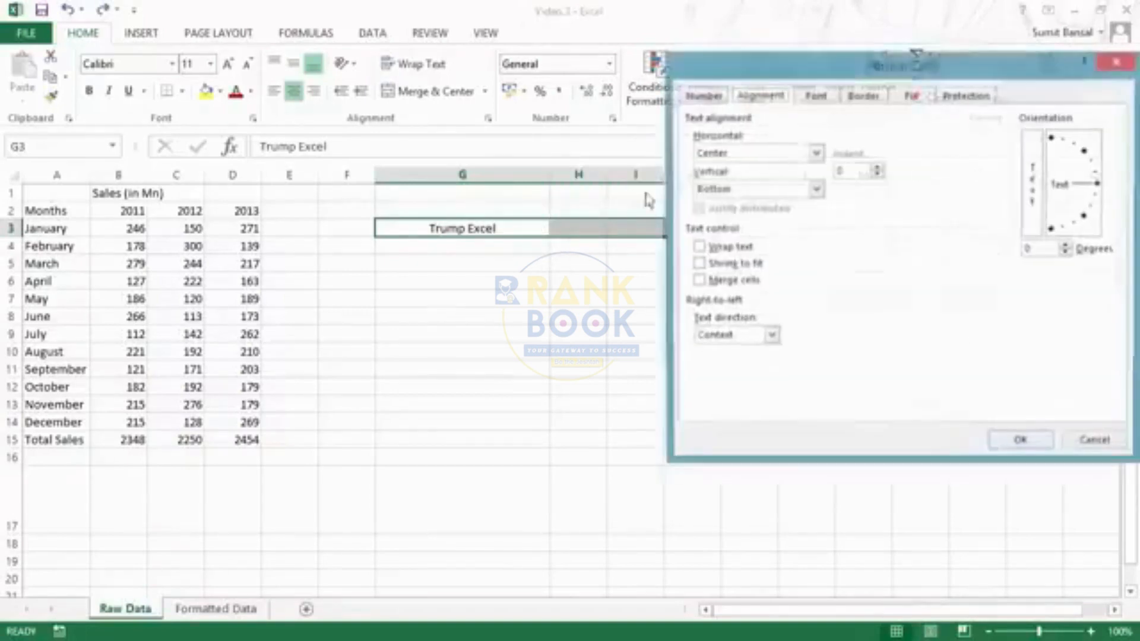
- Keep horizontal alignment at Center and vertical alignment at Bottom
left_click(815, 153)
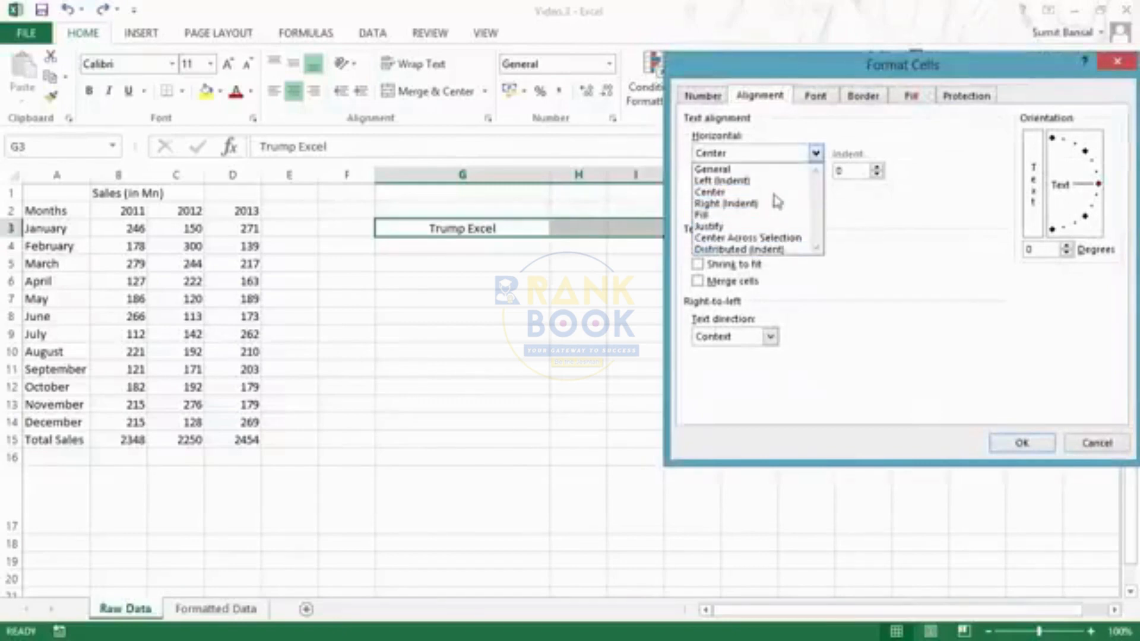
left_click(769, 155)
left_click(760, 191)
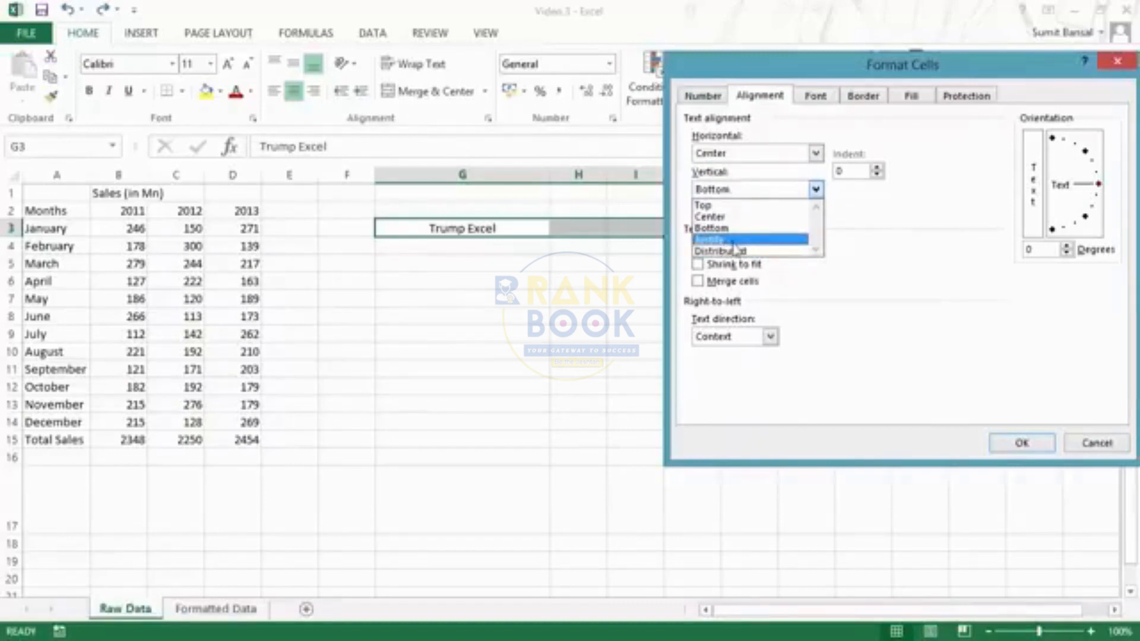
left_click(816, 190)
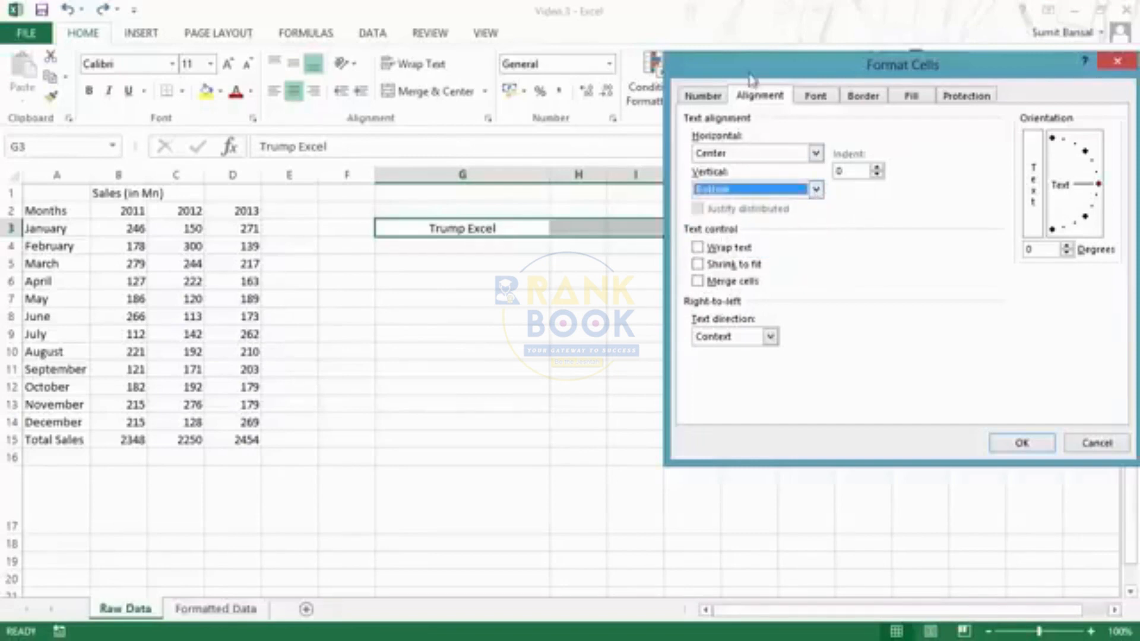
left_click_drag(748, 70, 757, 35)
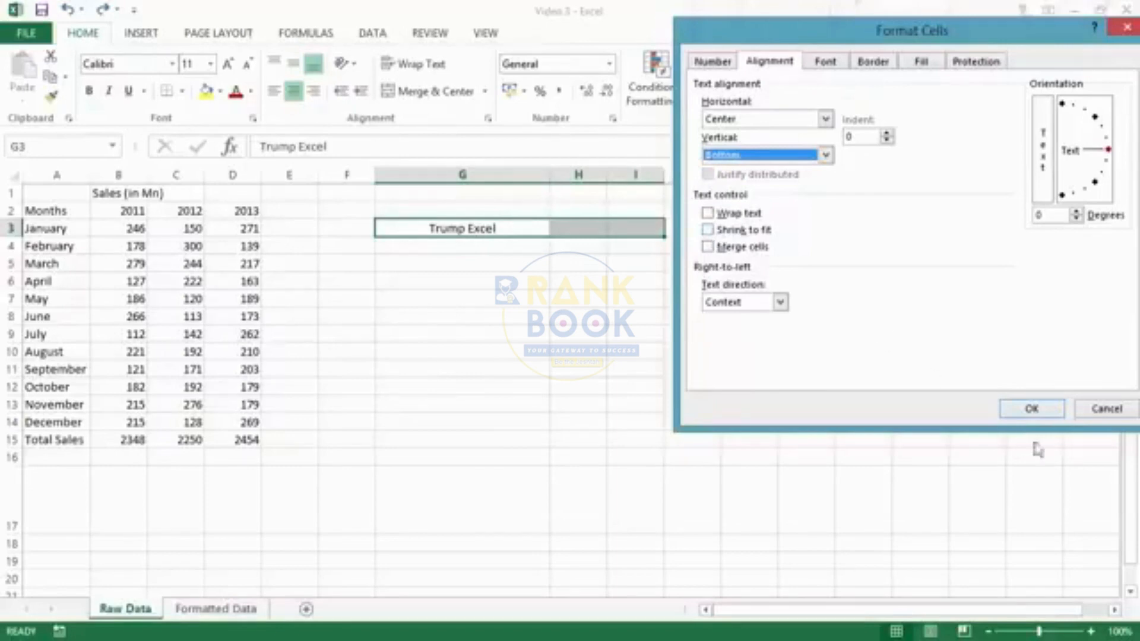
- Close Format Cells, narrow column G, and select G3
left_click(1016, 415)
left_click_drag(541, 173, 422, 175)
left_click(403, 229)
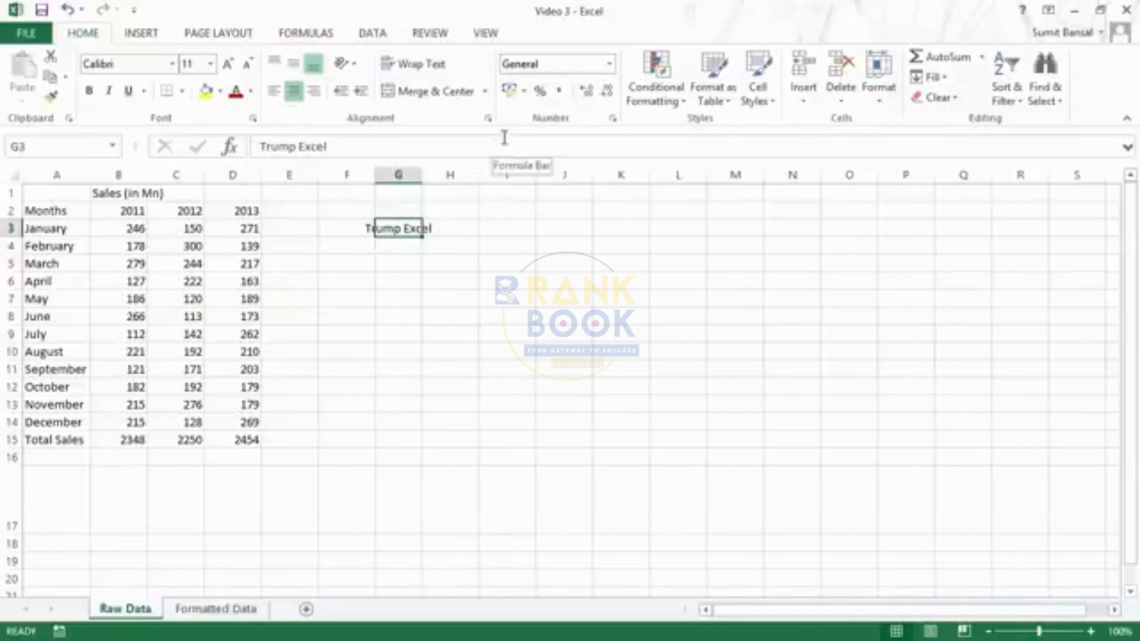
- Shrink 'Trump Excel' to fit inside G3, then untick Shrink to fit in Format Cells again
left_click(488, 118)
left_click_drag(723, 35, 559, 90)
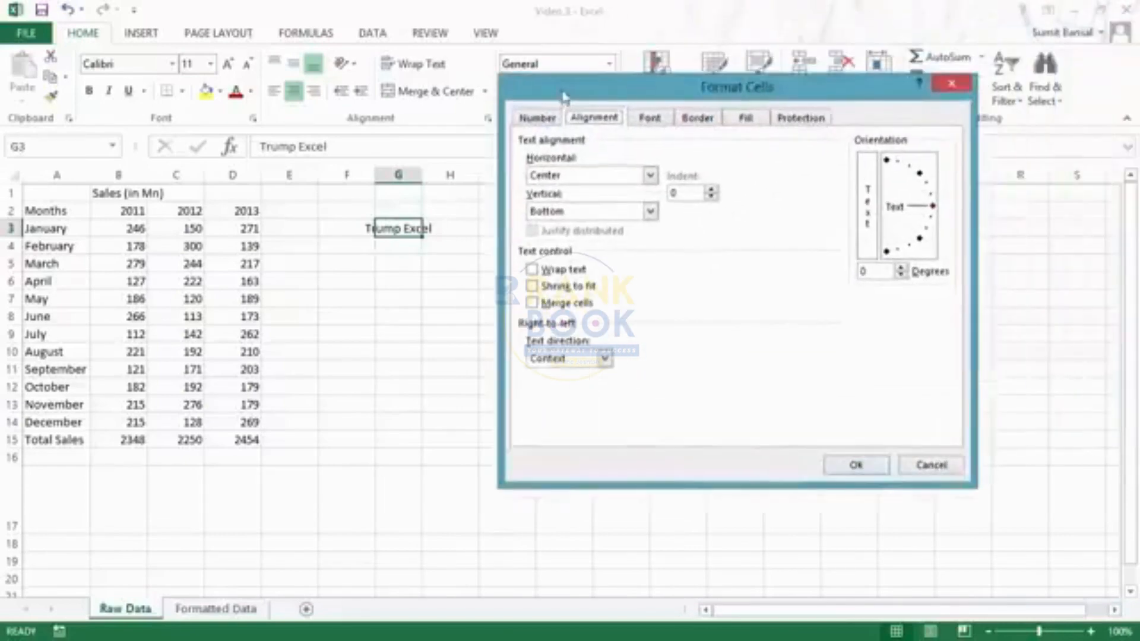
left_click(532, 287)
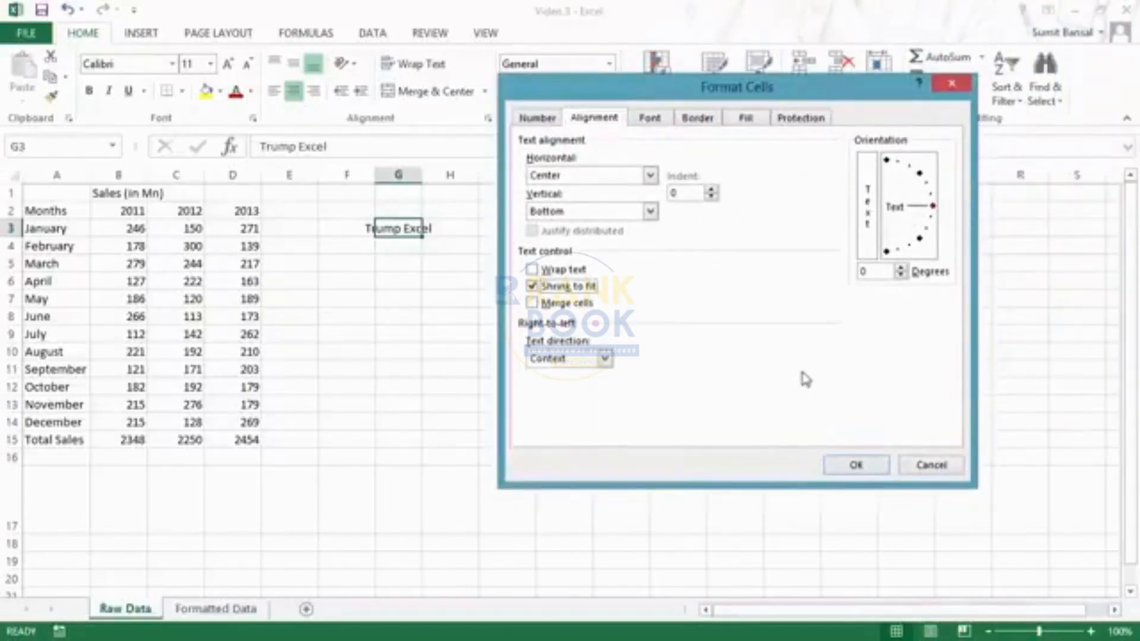
left_click(842, 467)
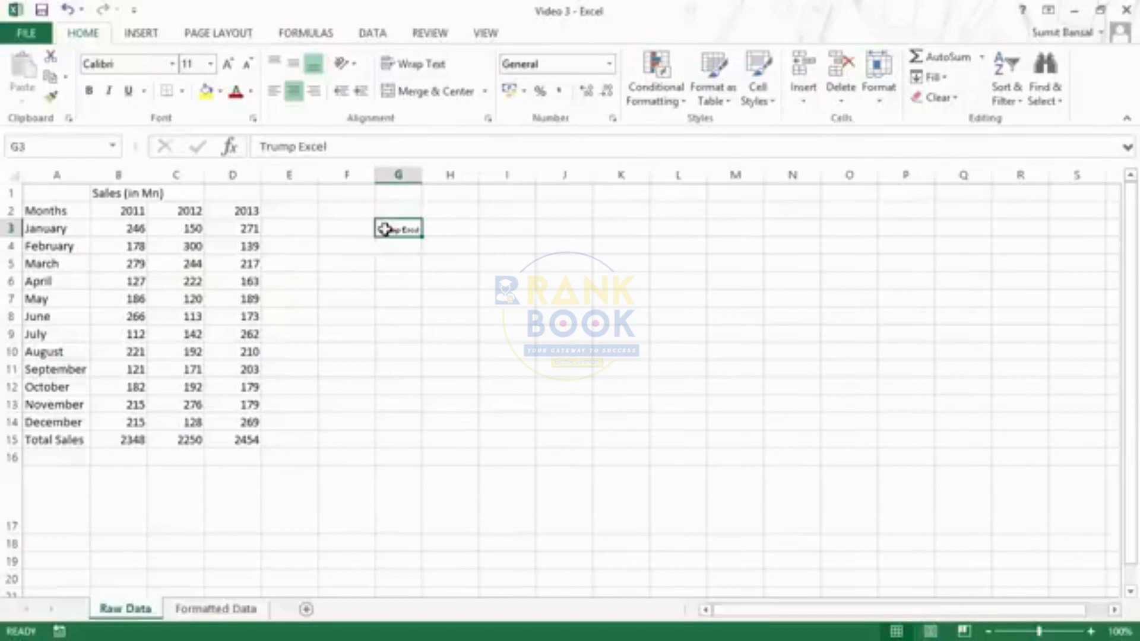
key("ctrl+1")
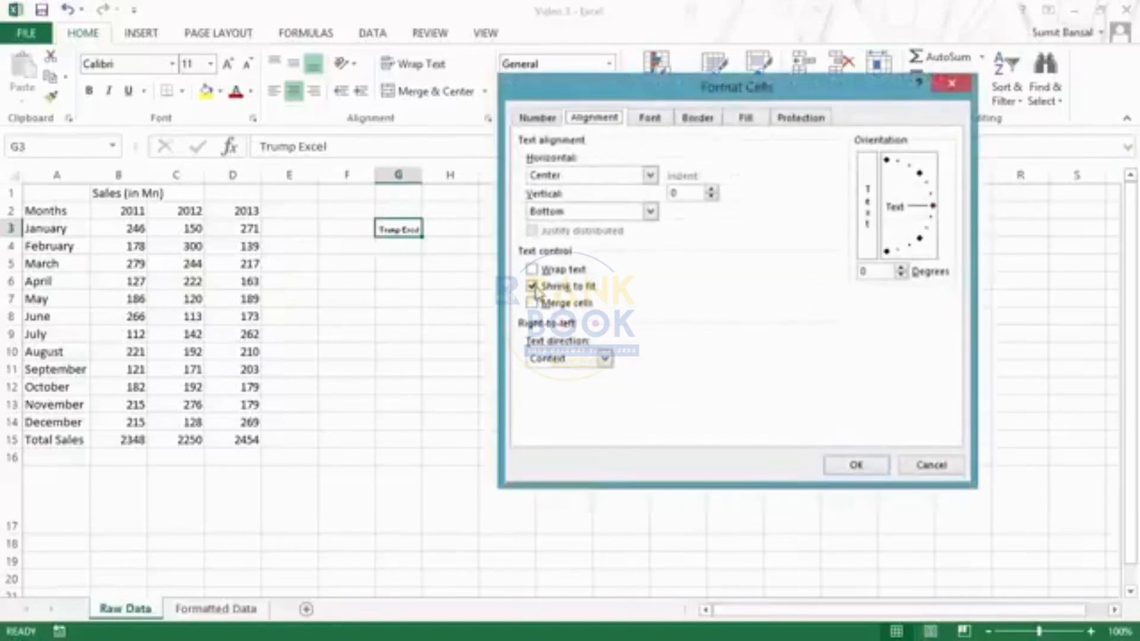
left_click(557, 287)
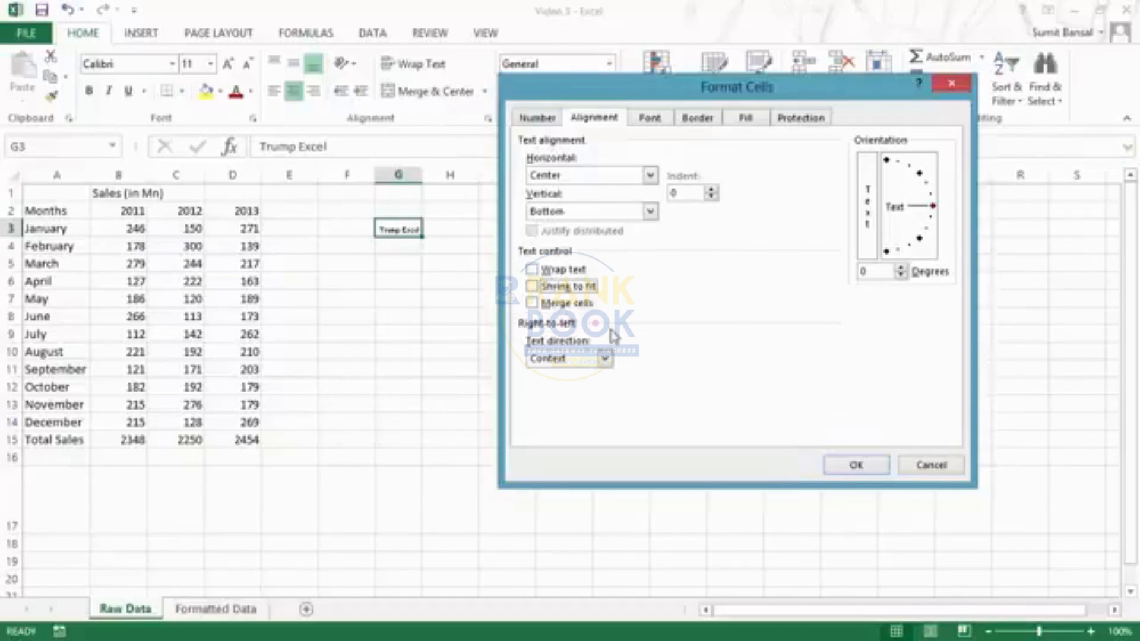
- Tilt 'Trump Excel' in G3 to 45 degrees, keeping text direction as Context
left_click(605, 360)
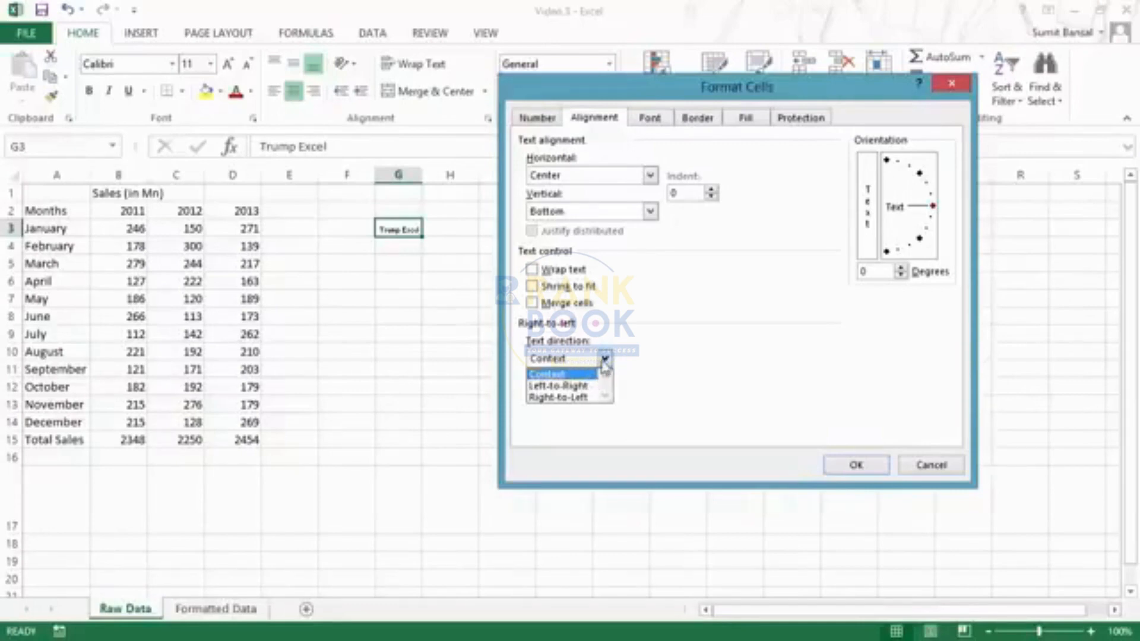
left_click(606, 361)
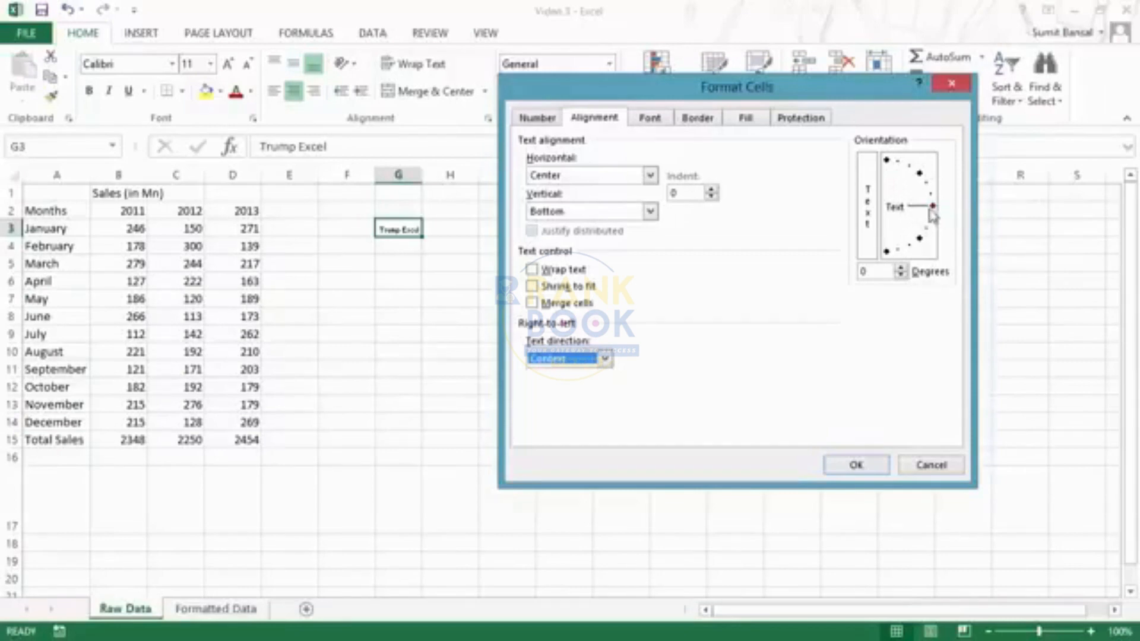
left_click_drag(934, 206, 919, 173)
left_click(857, 465)
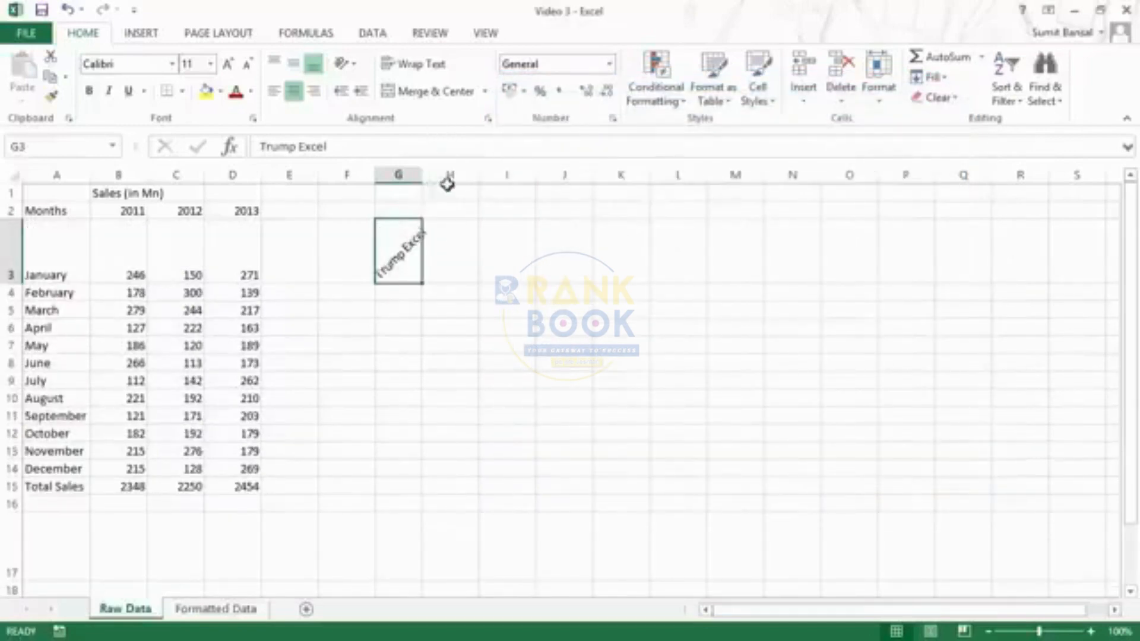
- Undo the 45-degree rotation so G3 shows horizontal full-size text again
key("ctrl+1")
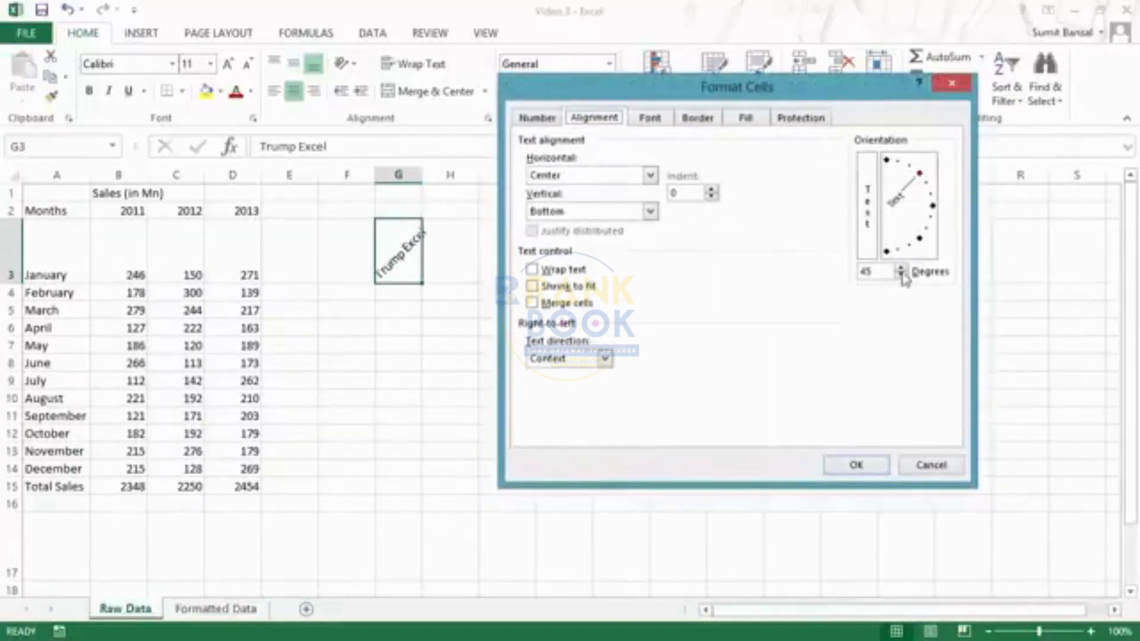
key("Escape")
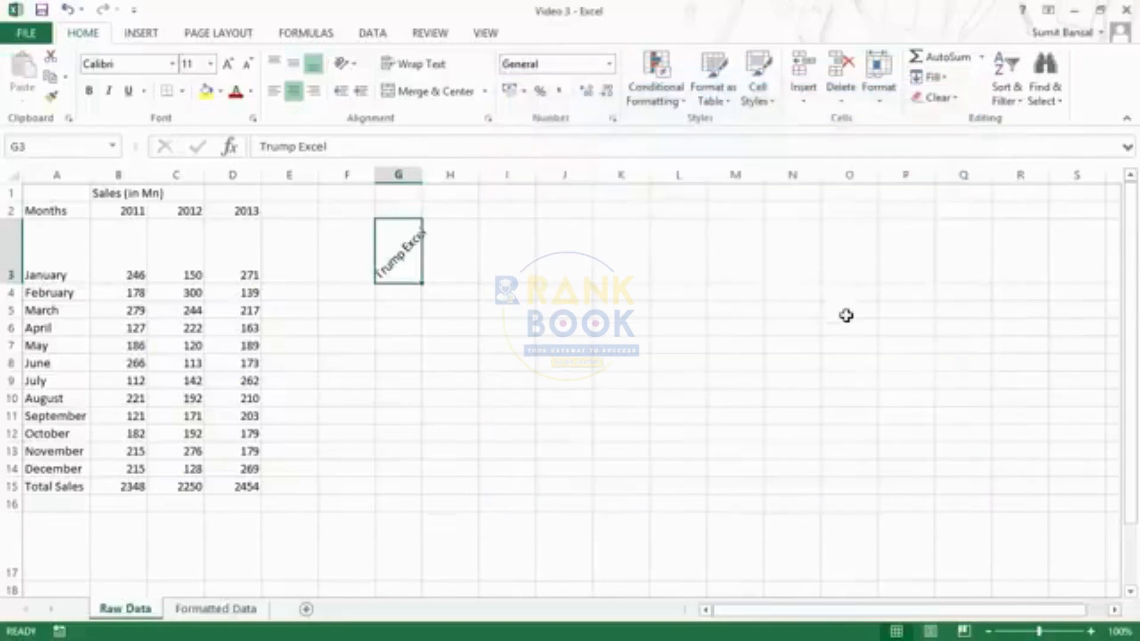
key("ctrl+z")
key("ctrl+z")
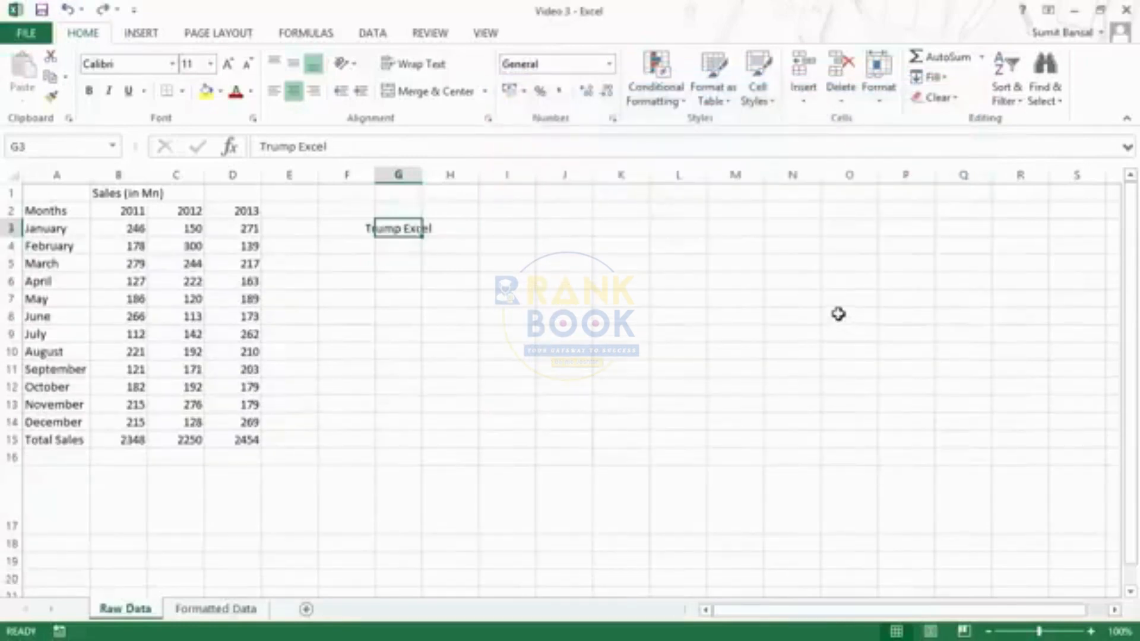
- Left-align 'Trump Excel' in G3 and bring up its font settings
left_click(275, 90)
key("ctrl+shift+f")
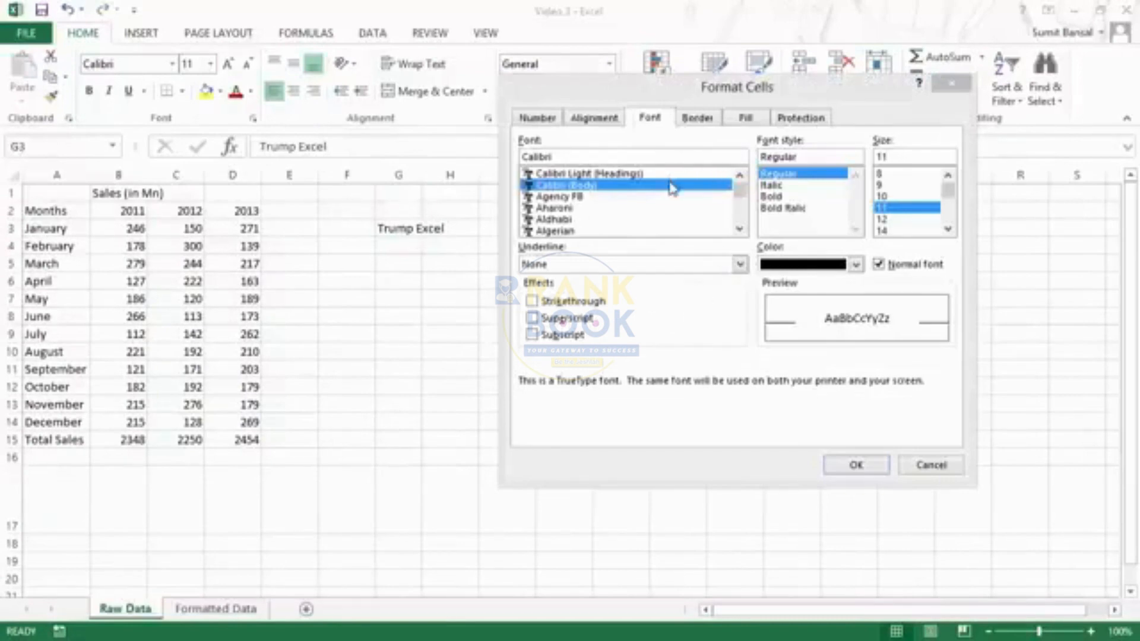
left_click_drag(682, 95, 665, 117)
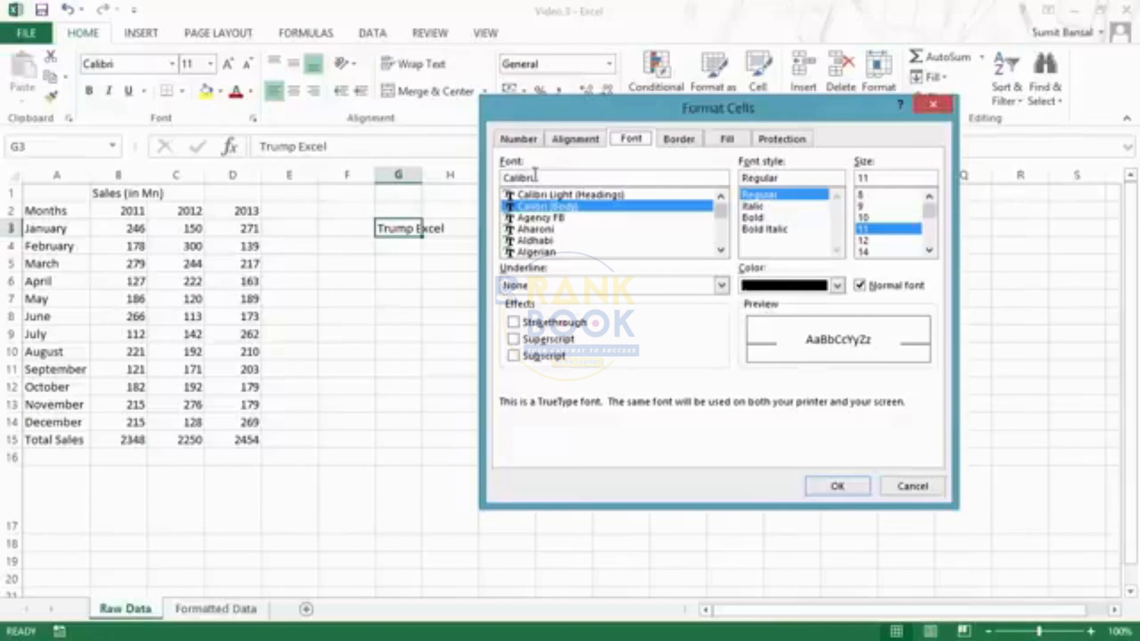
left_click(692, 177)
mouse_move(721, 213)
left_mouse_down()
mouse_move(724, 248)
mouse_move(721, 205)
left_mouse_up()
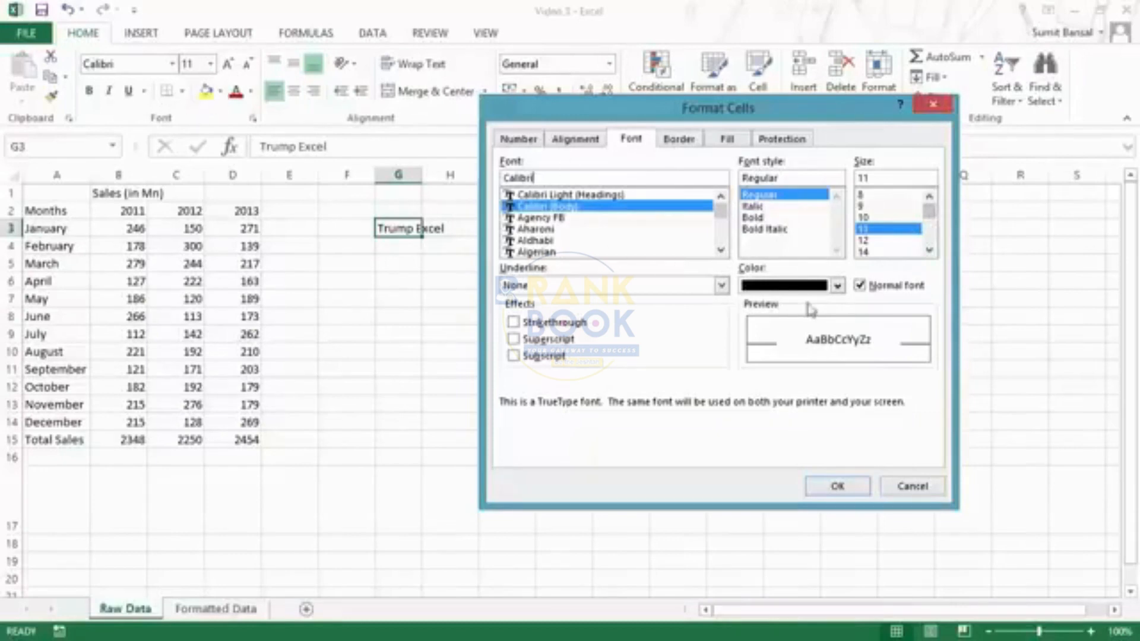
- Strike through the G3 text, keeping underline None and the font colour black
left_click(722, 286)
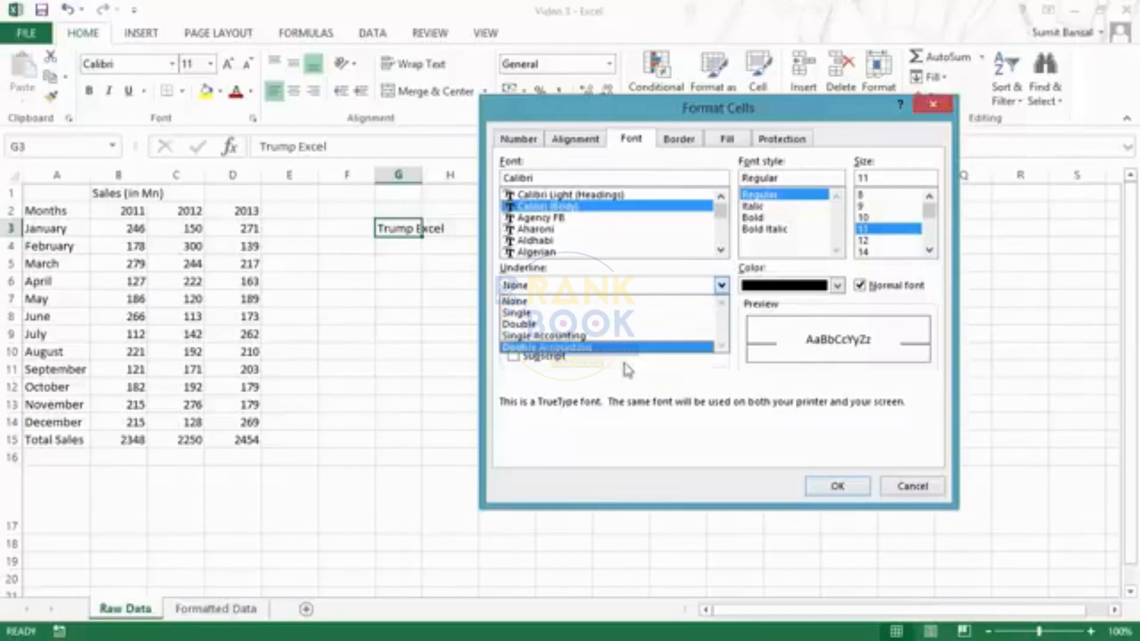
left_click(731, 287)
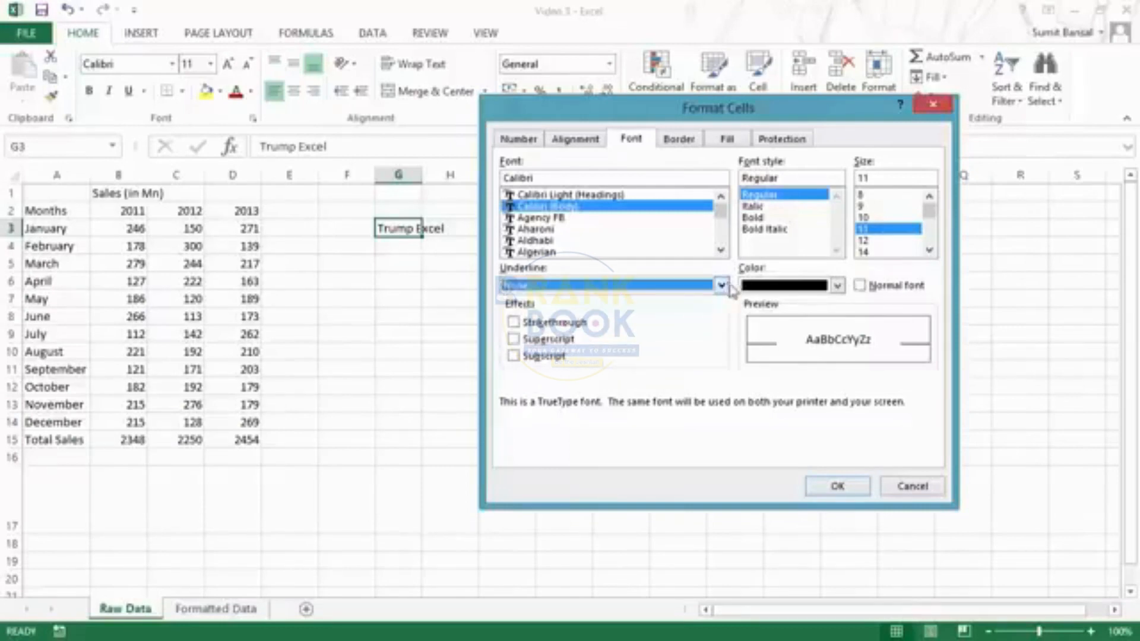
left_click(838, 285)
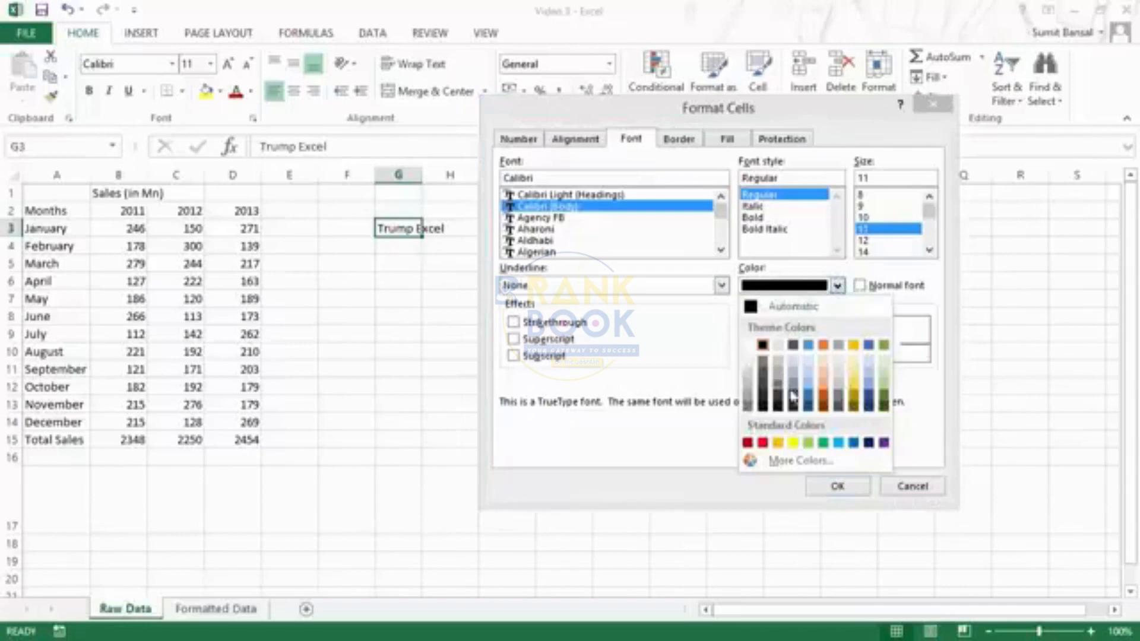
left_click(838, 285)
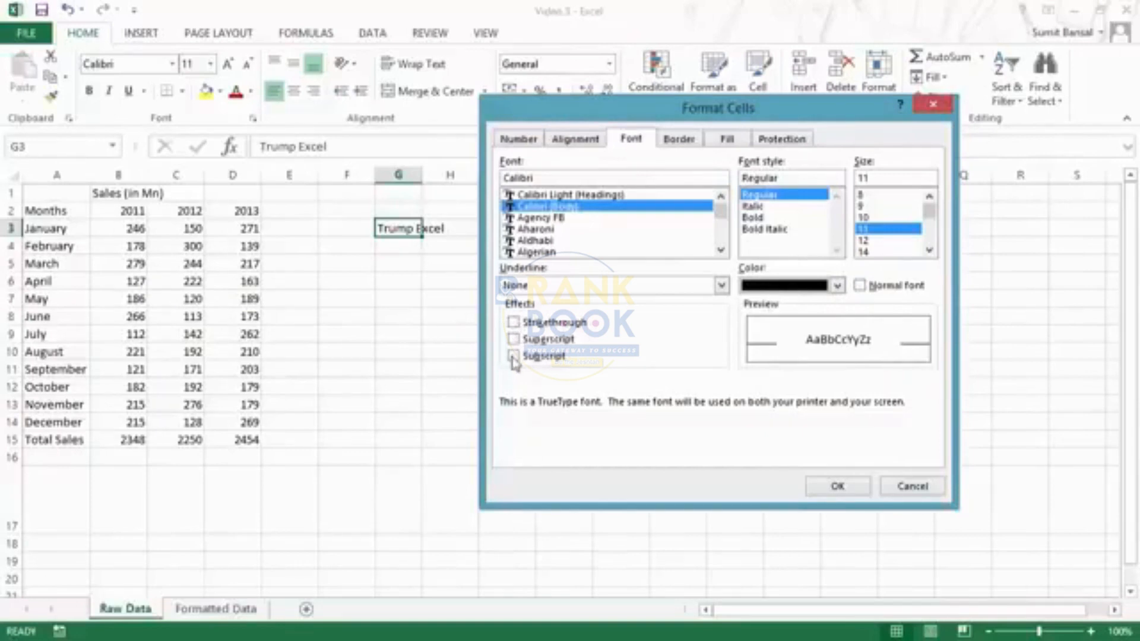
left_click(515, 322)
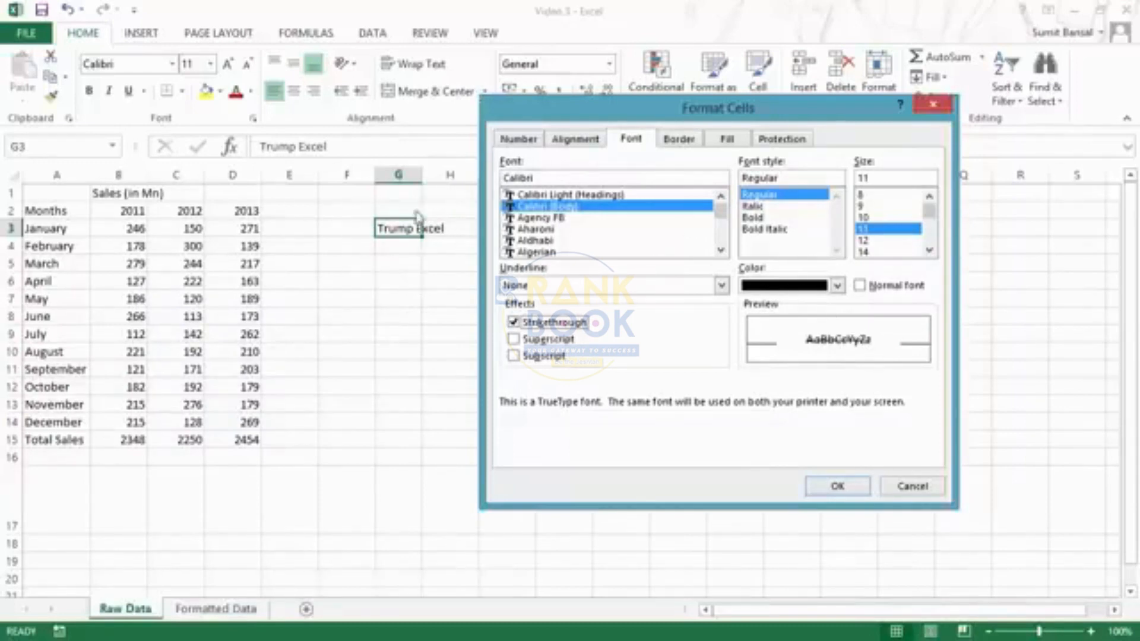
left_click(819, 487)
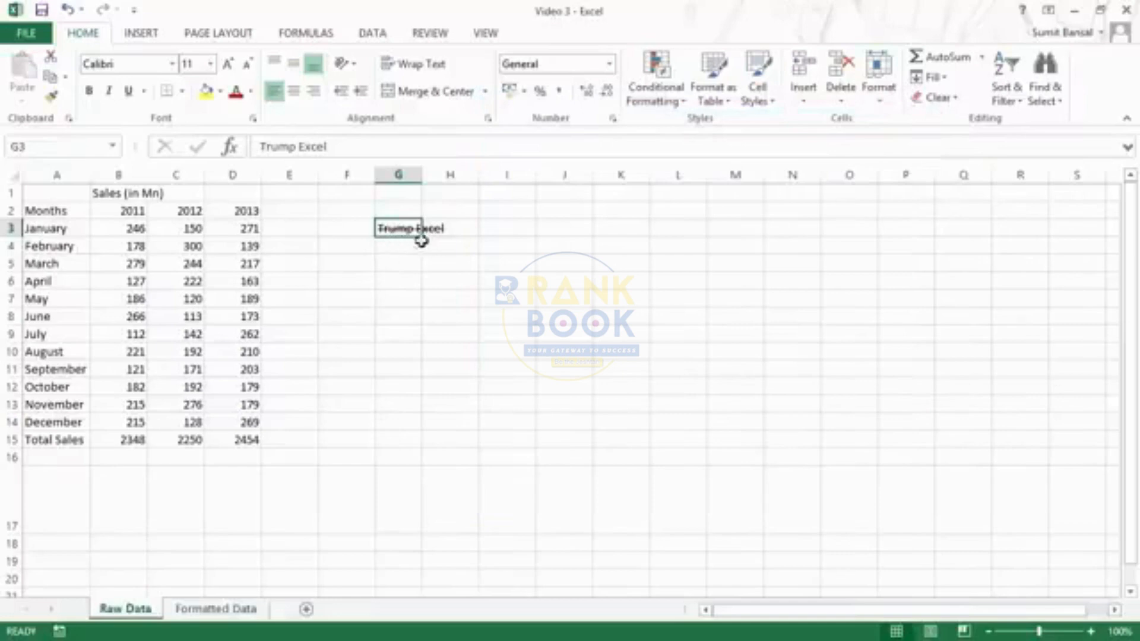
- Toggle strikethrough, superscript and subscript, then close Format Cells without applying changes
key("ctrl+1")
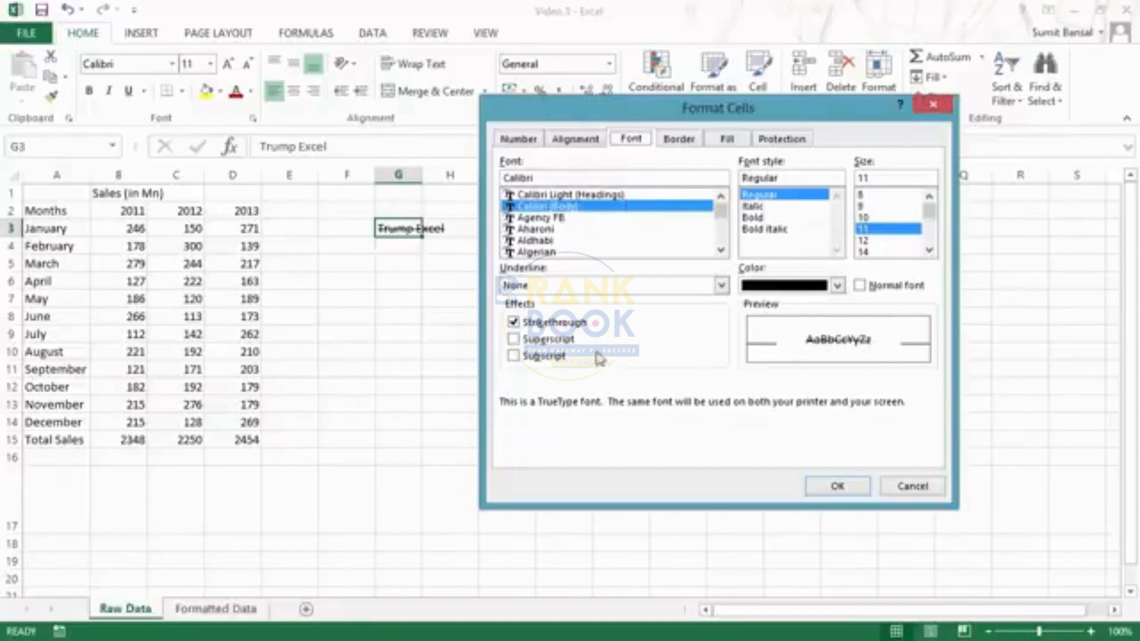
left_click(513, 325)
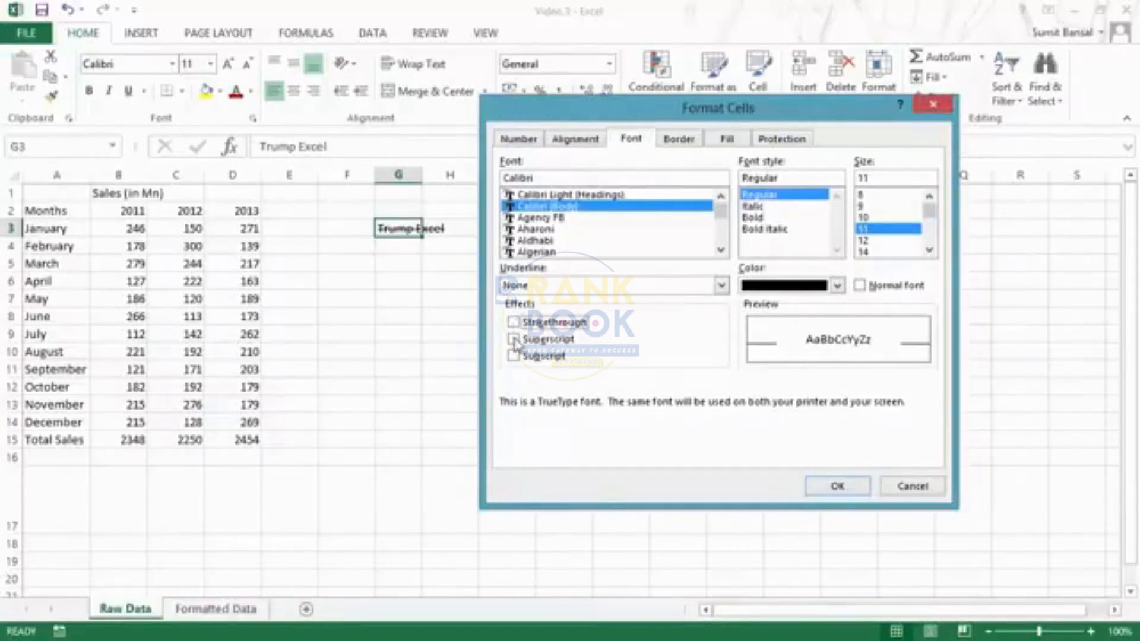
left_click(513, 339)
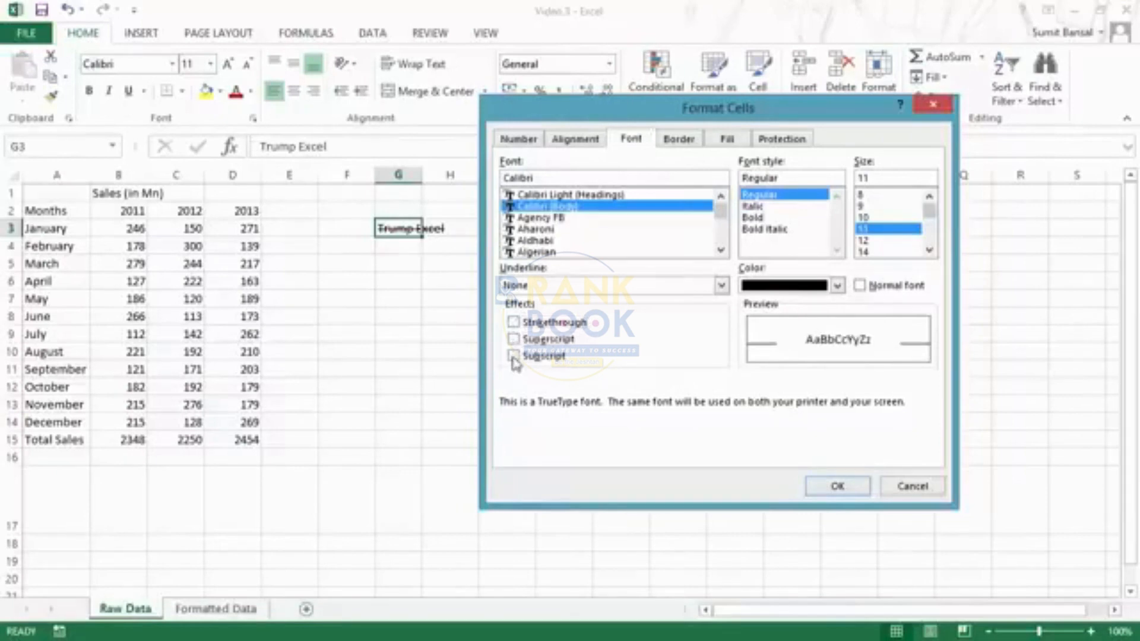
left_click(514, 356)
left_click(514, 357)
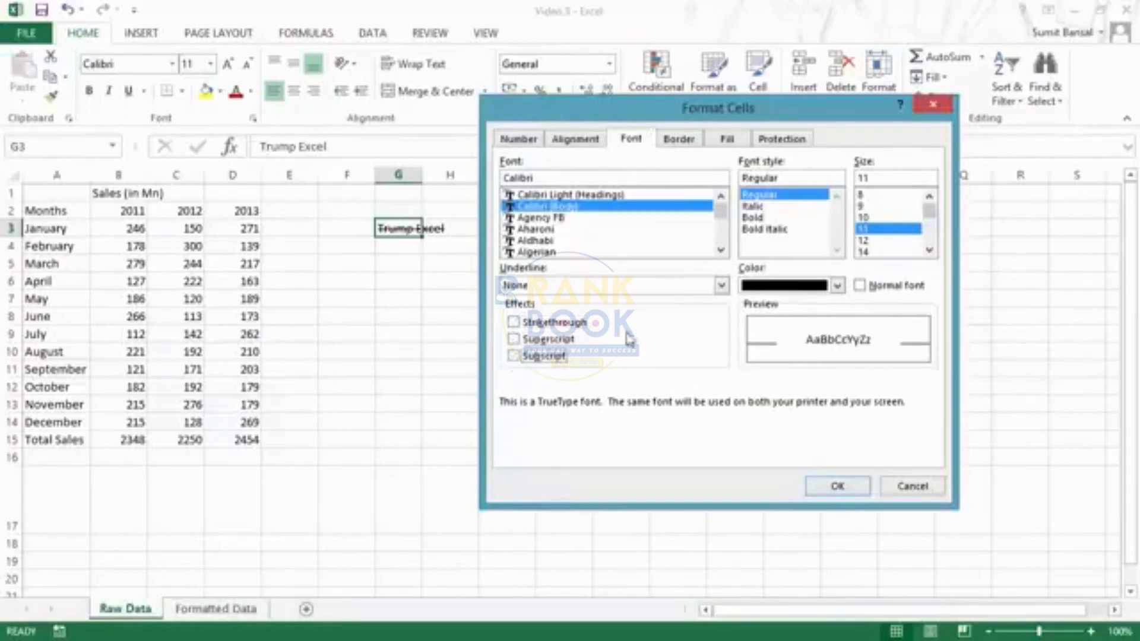
left_click(677, 139)
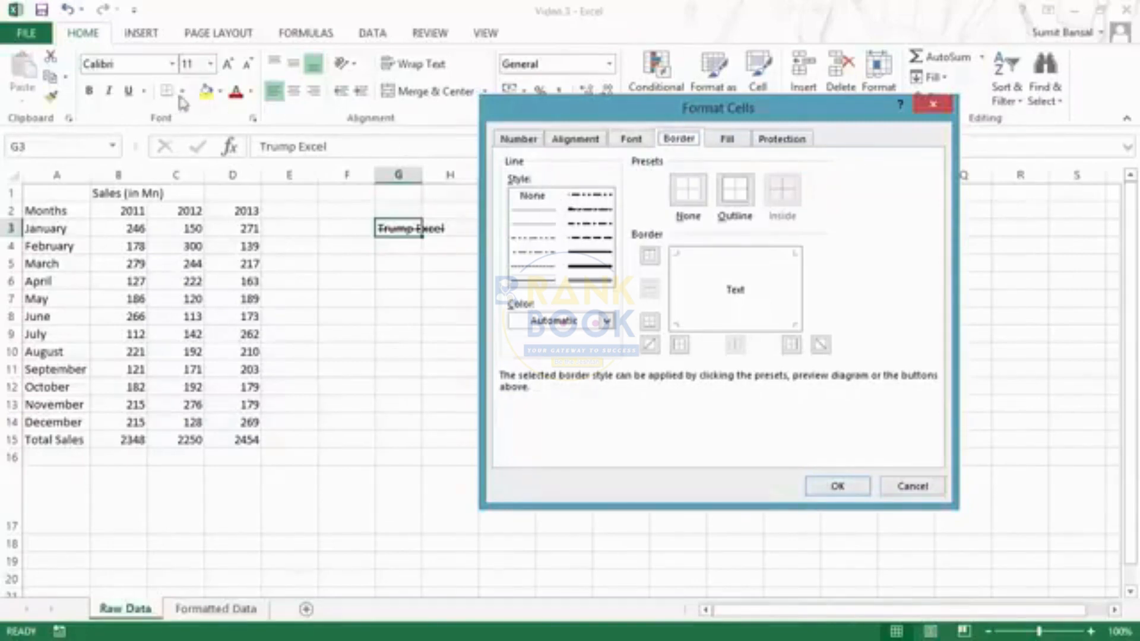
left_click(933, 104)
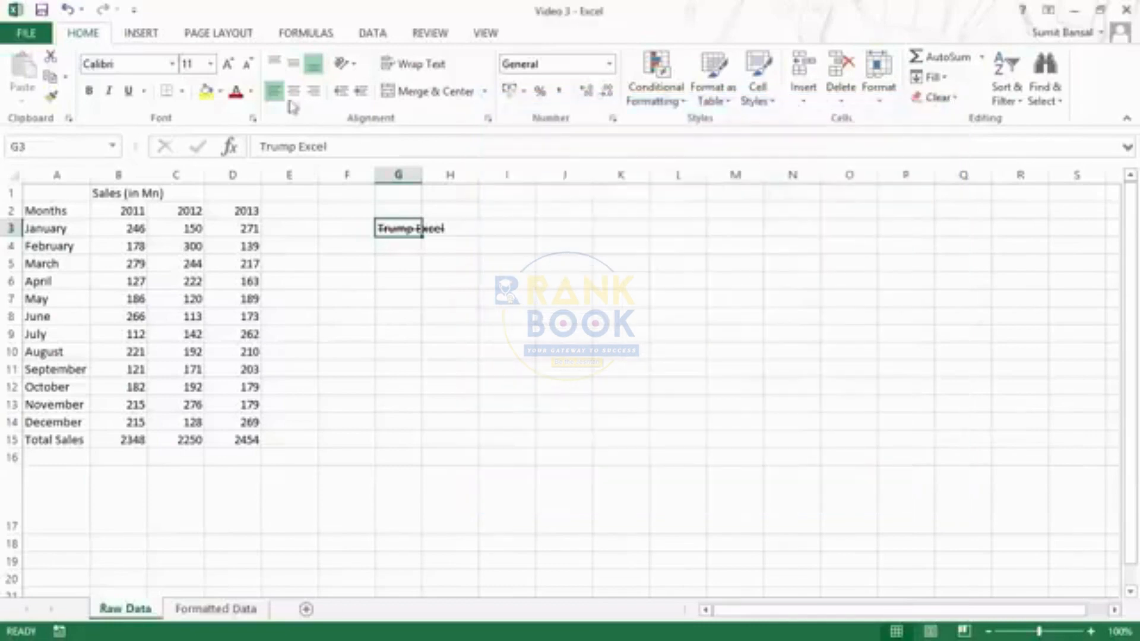
- Draw a black outside border and full border grid over I3:L11
left_click(183, 93)
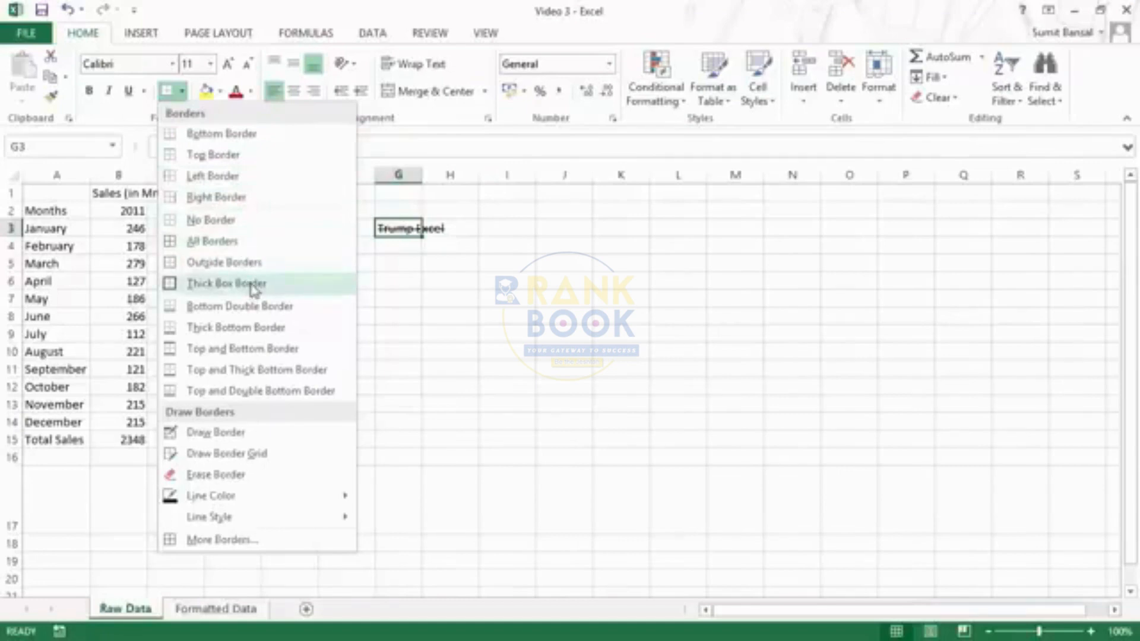
left_click(237, 440)
mouse_move(523, 224)
left_mouse_down()
mouse_move(593, 267)
mouse_move(694, 361)
left_mouse_up()
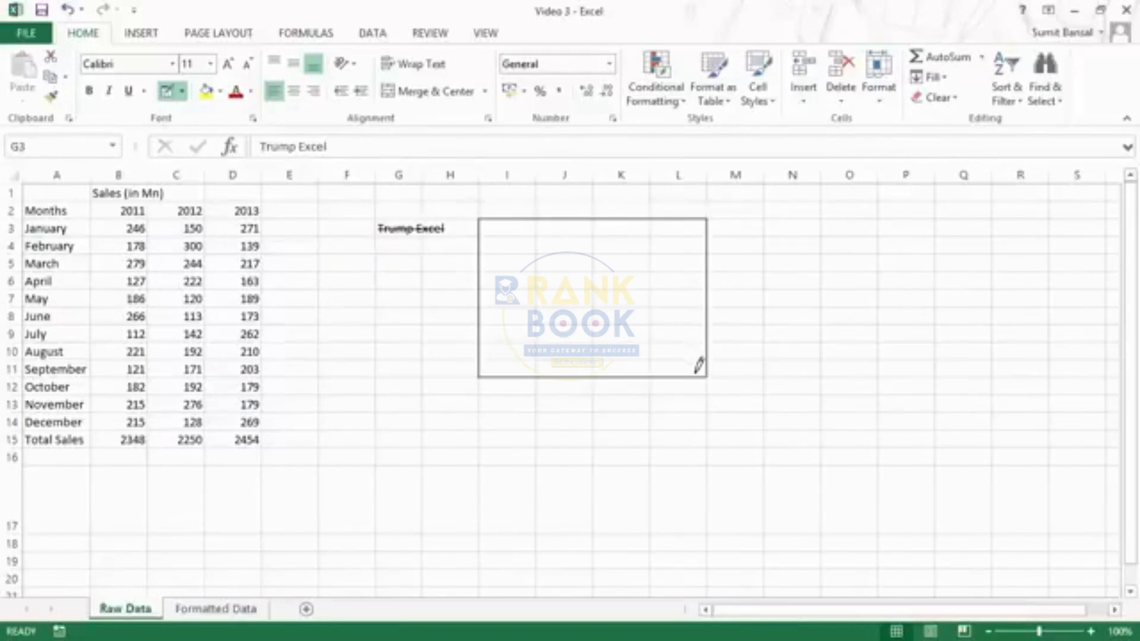
left_click(181, 91)
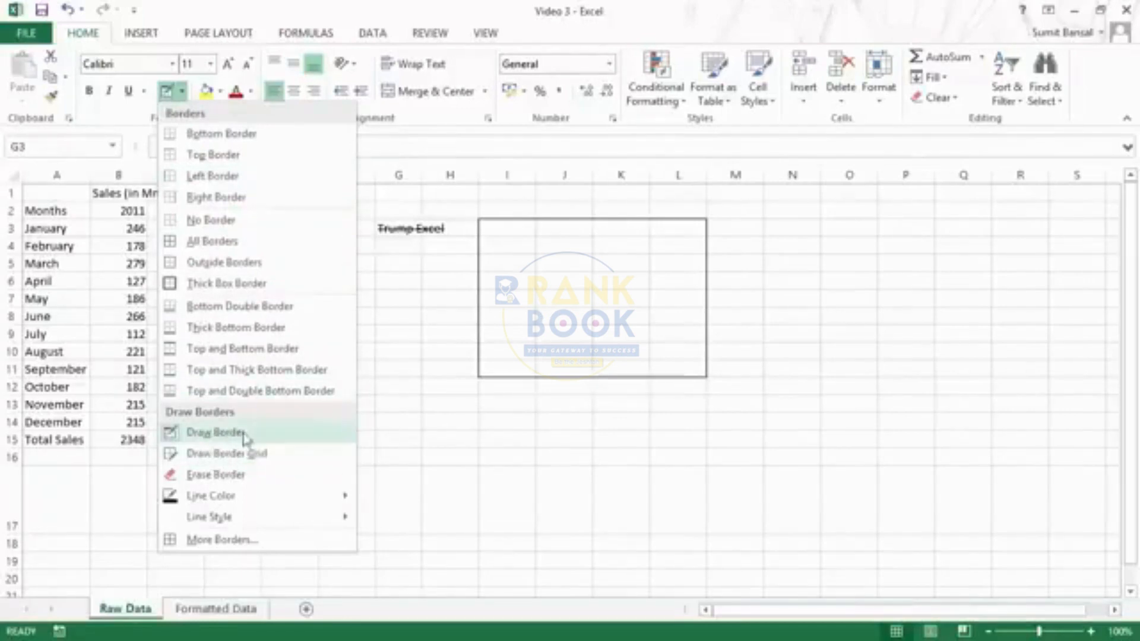
left_click(217, 457)
mouse_move(517, 229)
left_mouse_down()
mouse_move(678, 336)
mouse_move(686, 359)
left_mouse_up()
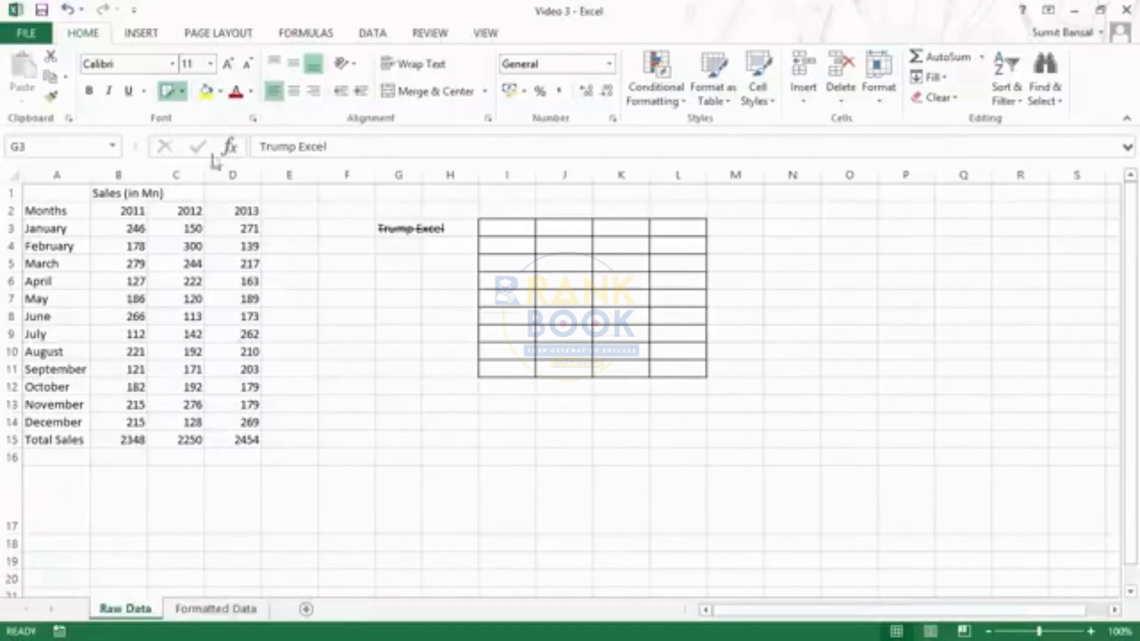
- Switch the border line colour to orange and draw a border grid over M4:P13
left_click(183, 91)
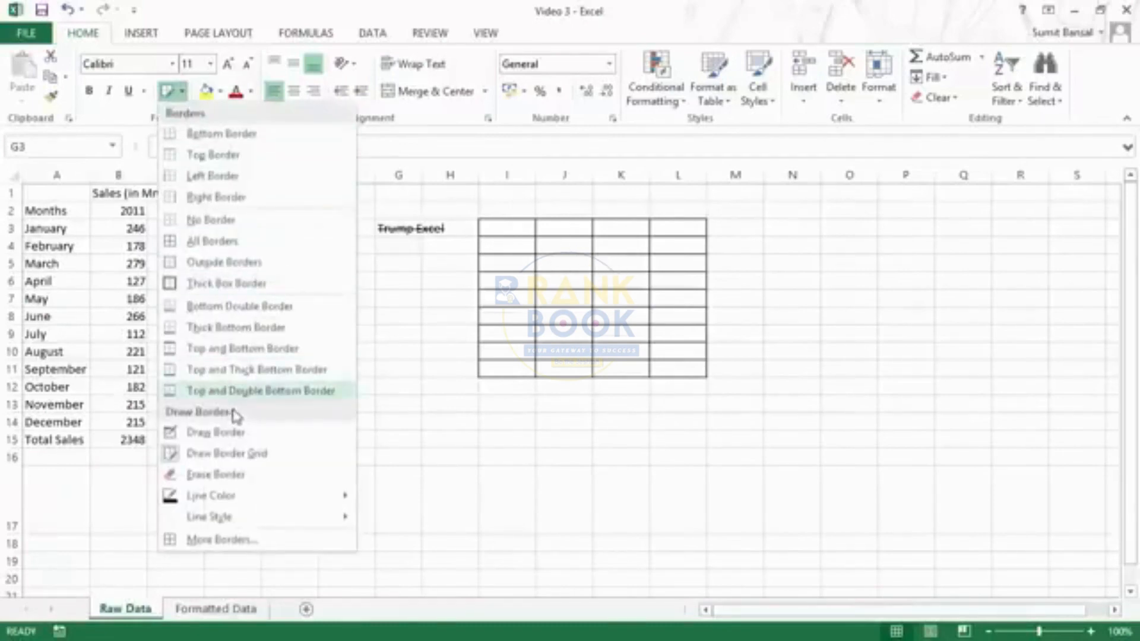
mouse_move(245, 502)
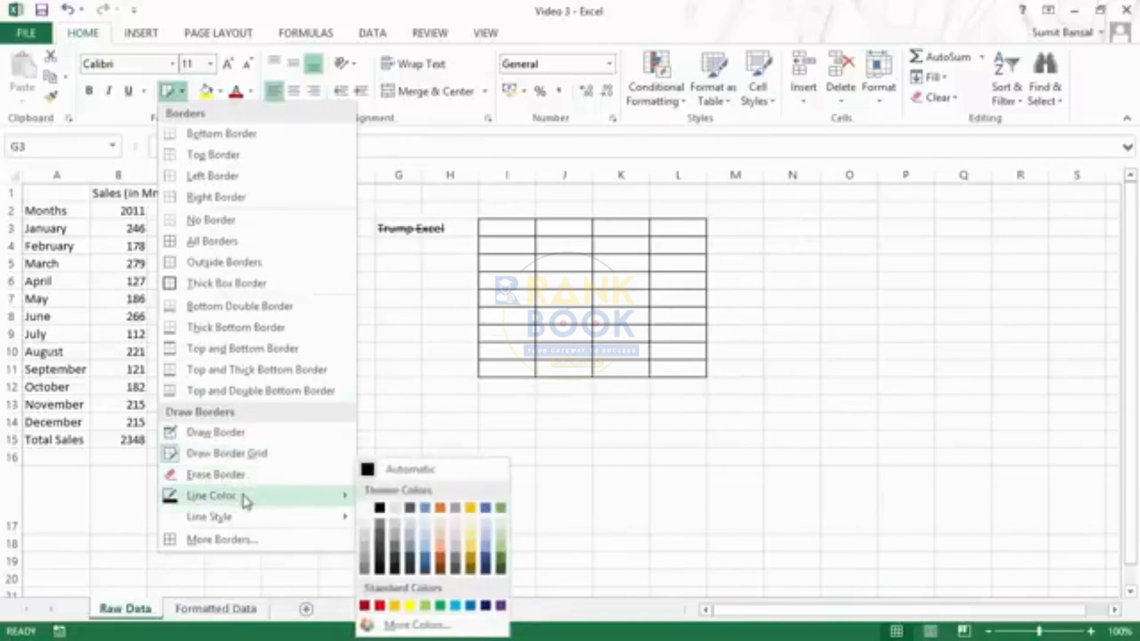
left_click(446, 565)
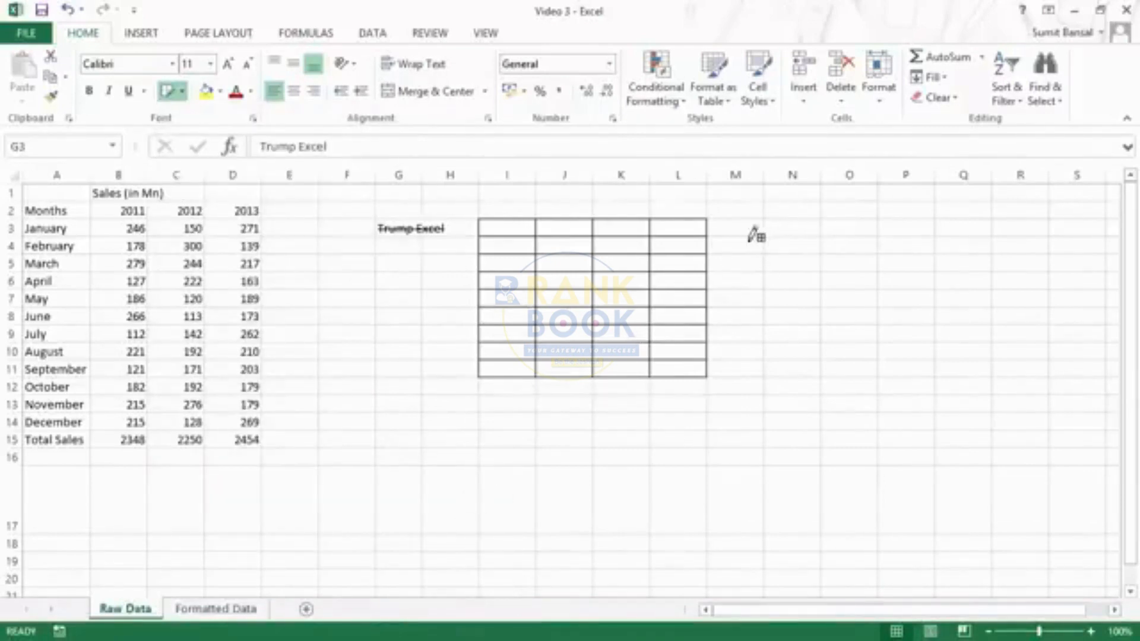
mouse_move(750, 240)
left_mouse_down()
mouse_move(808, 261)
mouse_move(909, 404)
left_mouse_up()
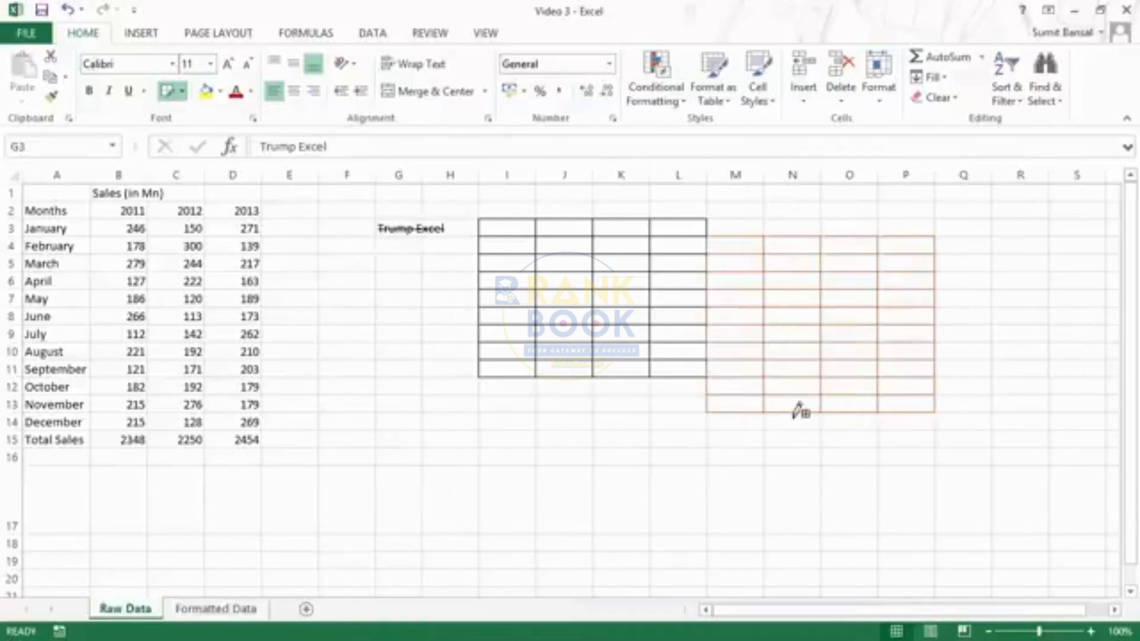
left_click(182, 91)
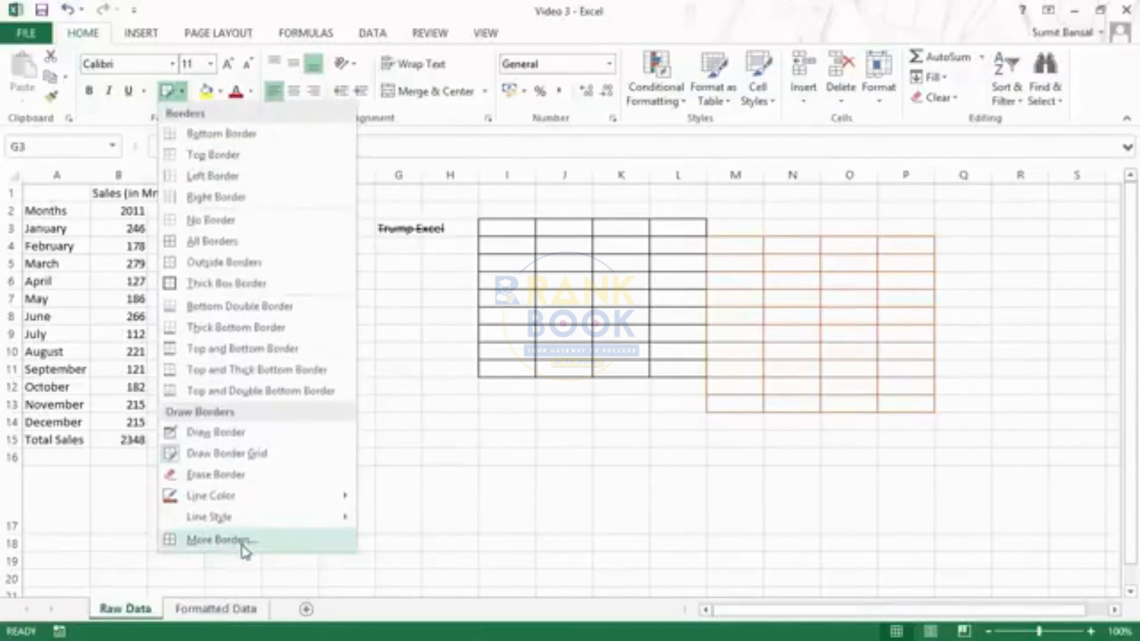
left_click(260, 551)
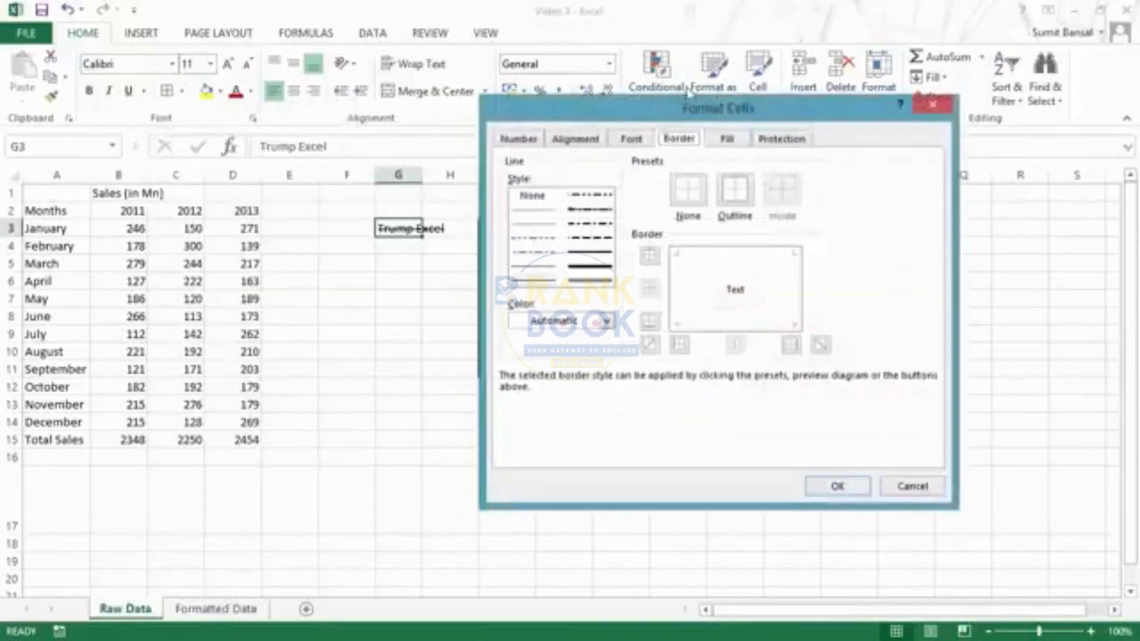
left_click_drag(700, 113, 688, 83)
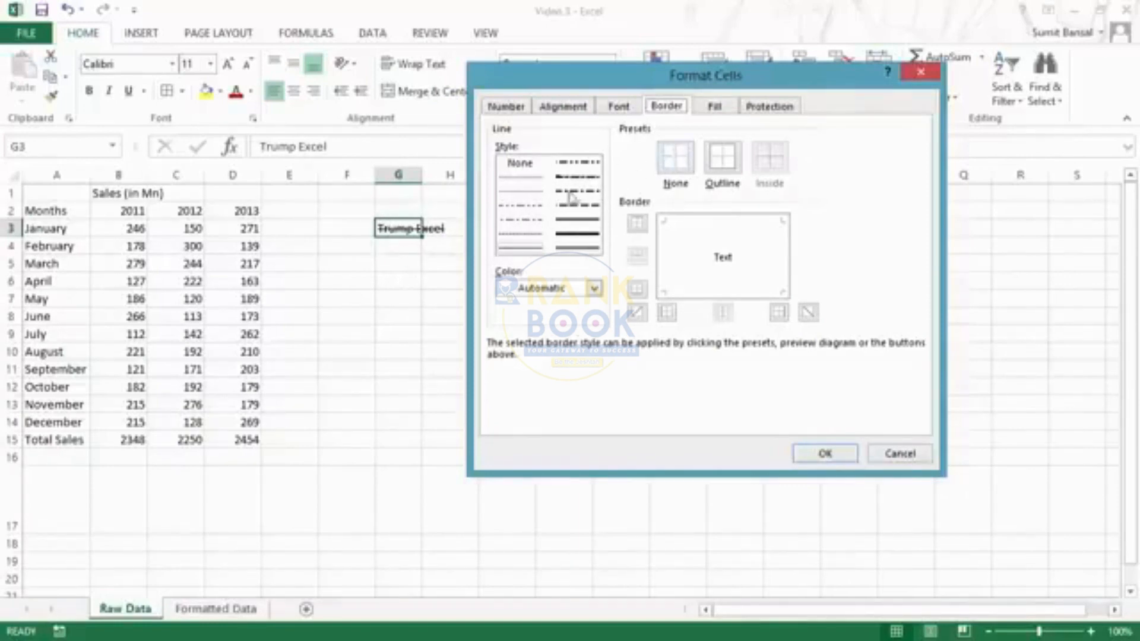
left_click(522, 249)
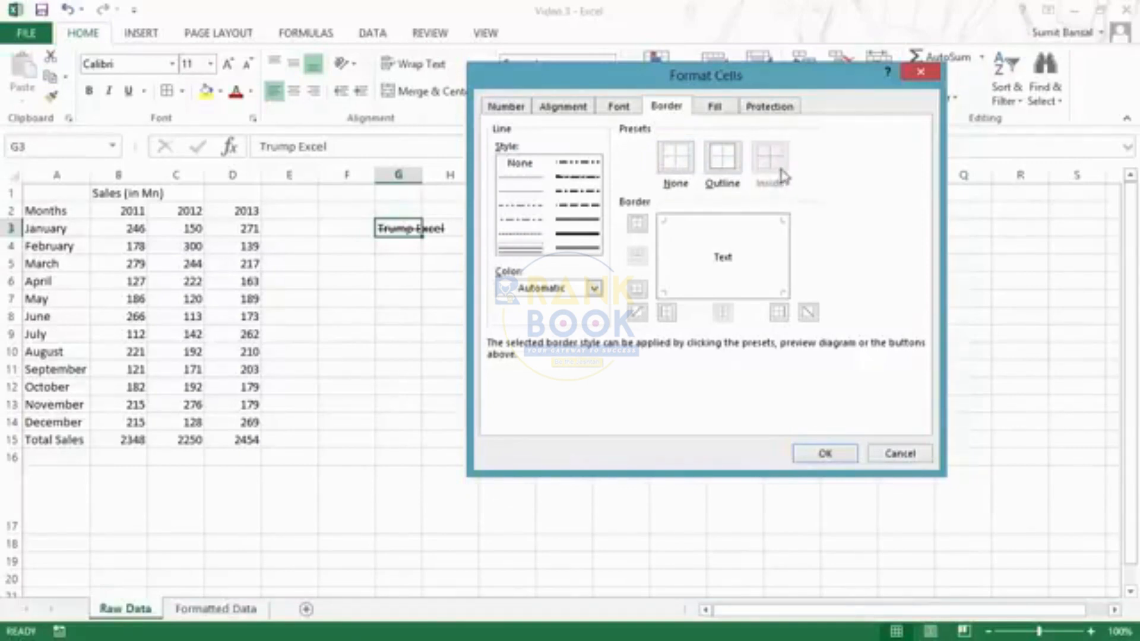
left_click(818, 454)
left_click(450, 386)
left_click(506, 458)
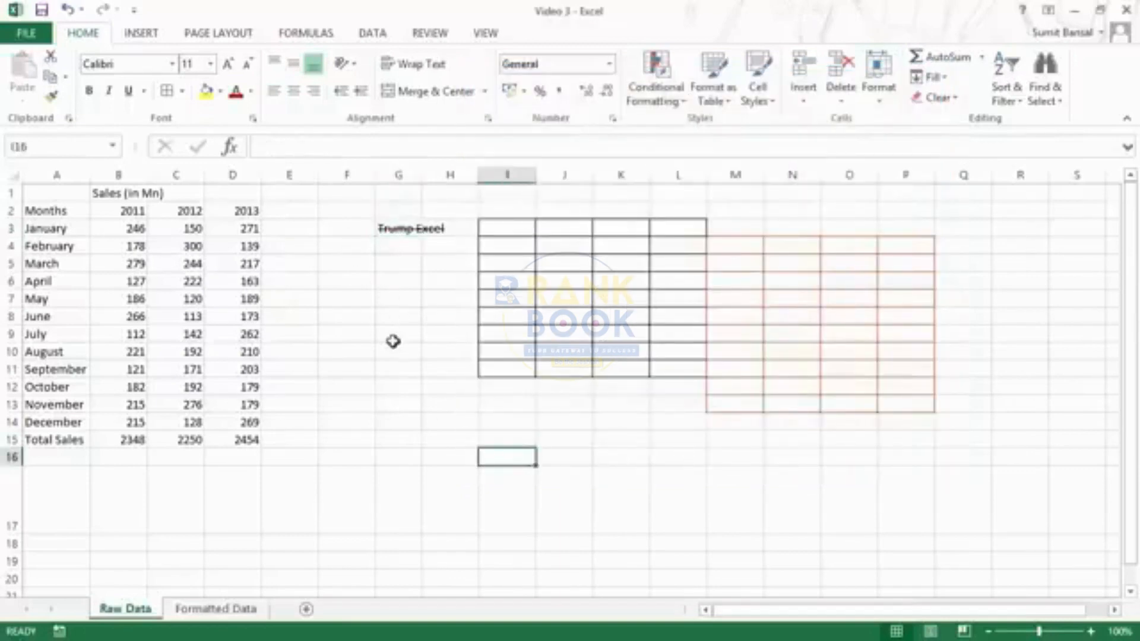
left_click_drag(392, 338, 452, 406)
left_click(600, 519)
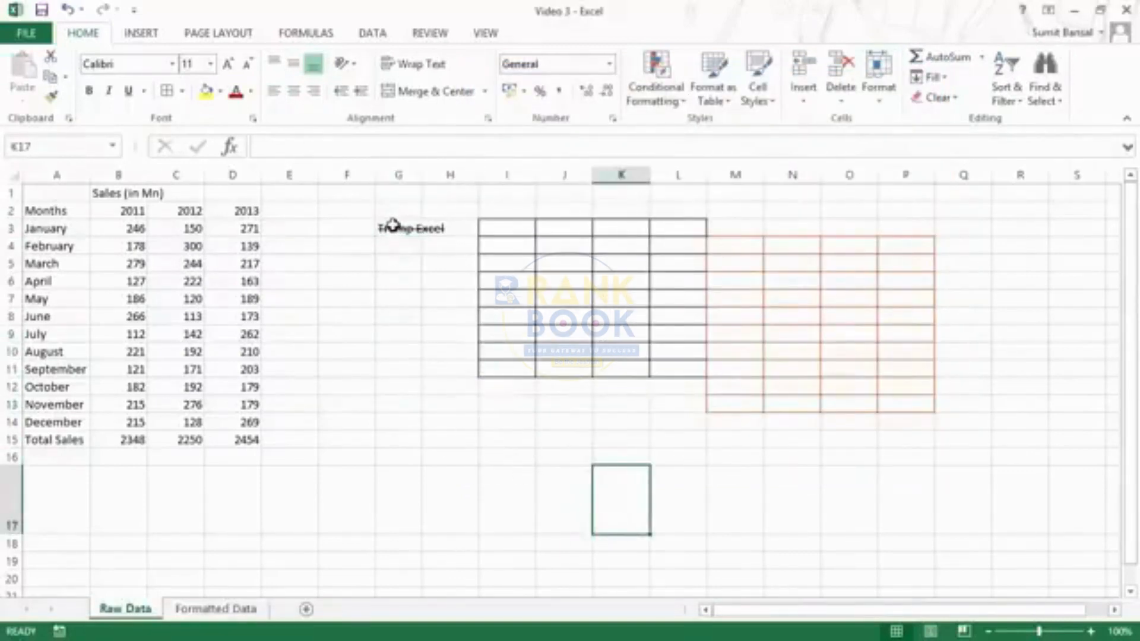
left_click_drag(333, 224, 404, 284)
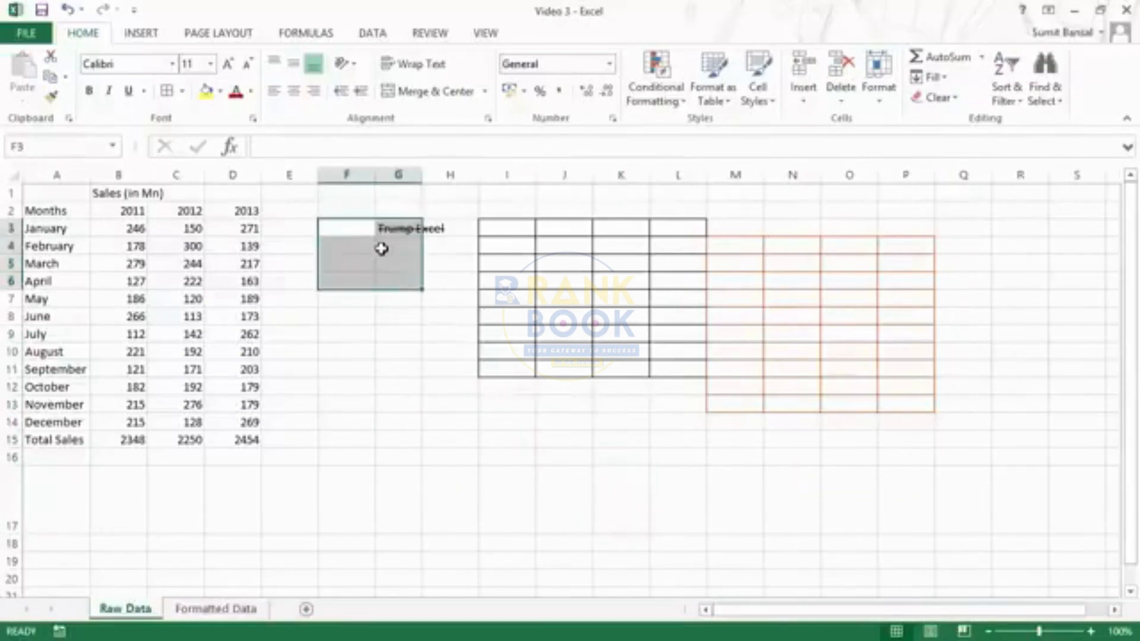
key("ctrl+1")
left_click_drag(608, 88, 633, 94)
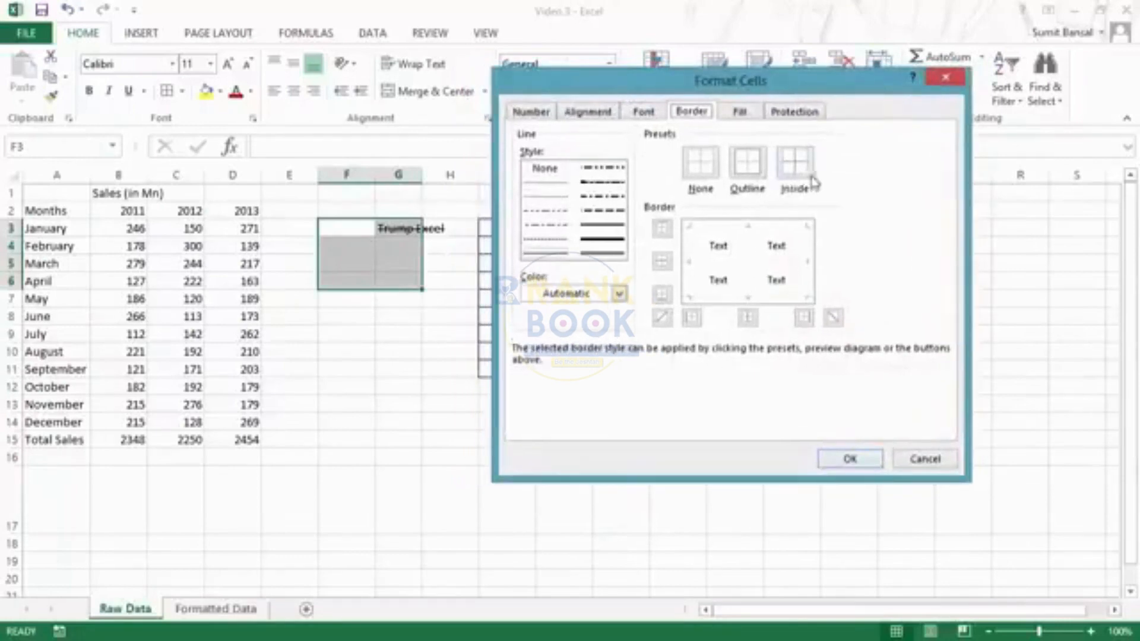
left_click(551, 256)
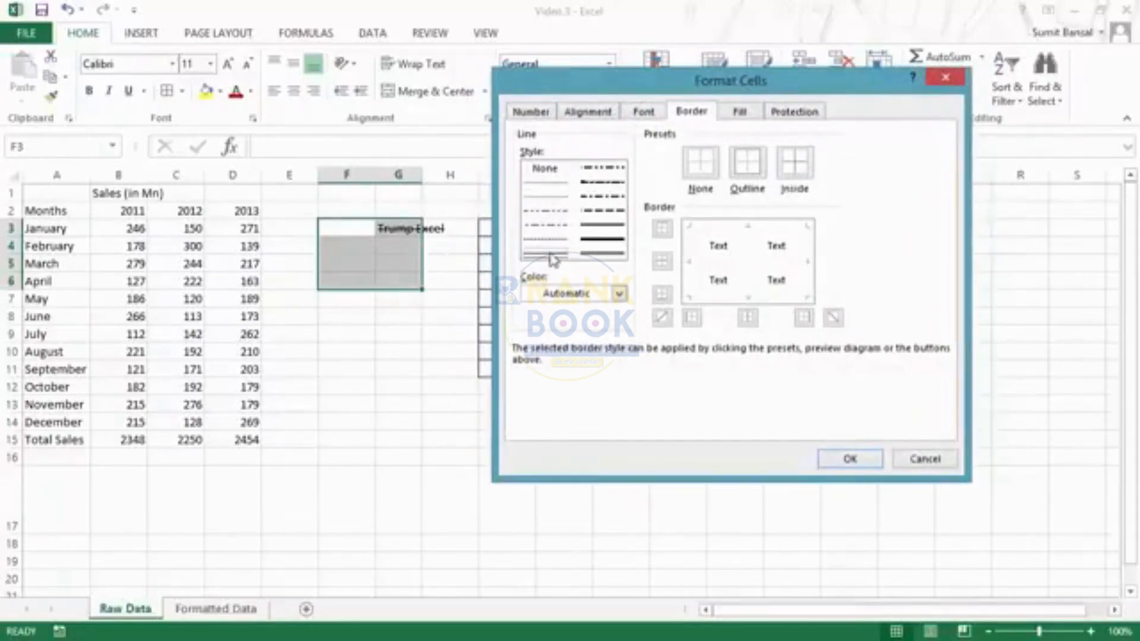
left_click(792, 177)
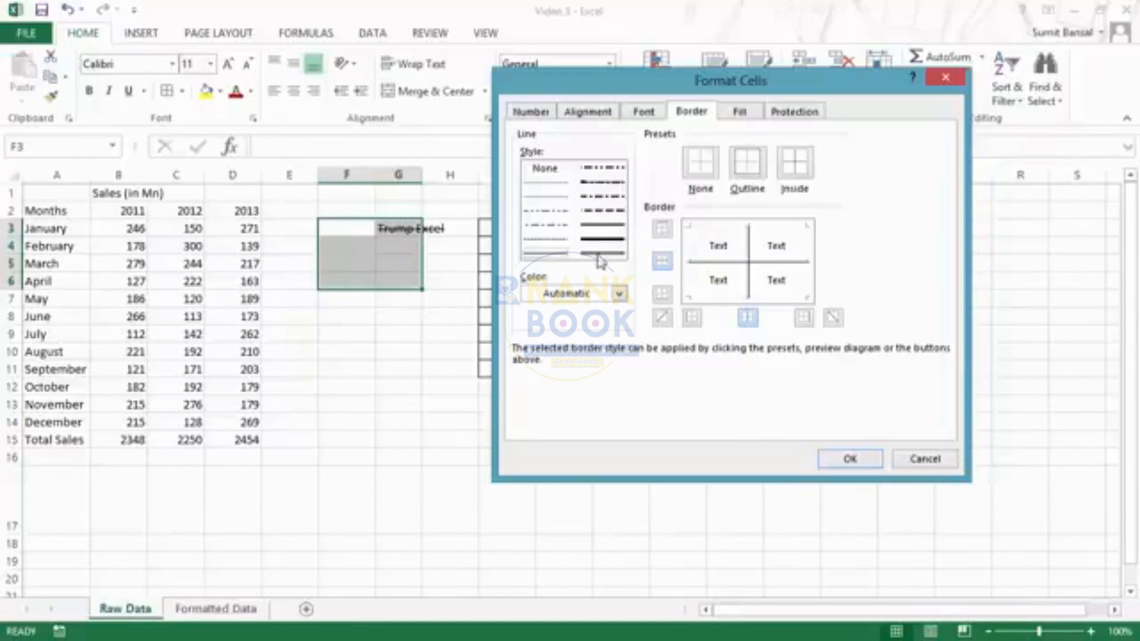
left_click(663, 318)
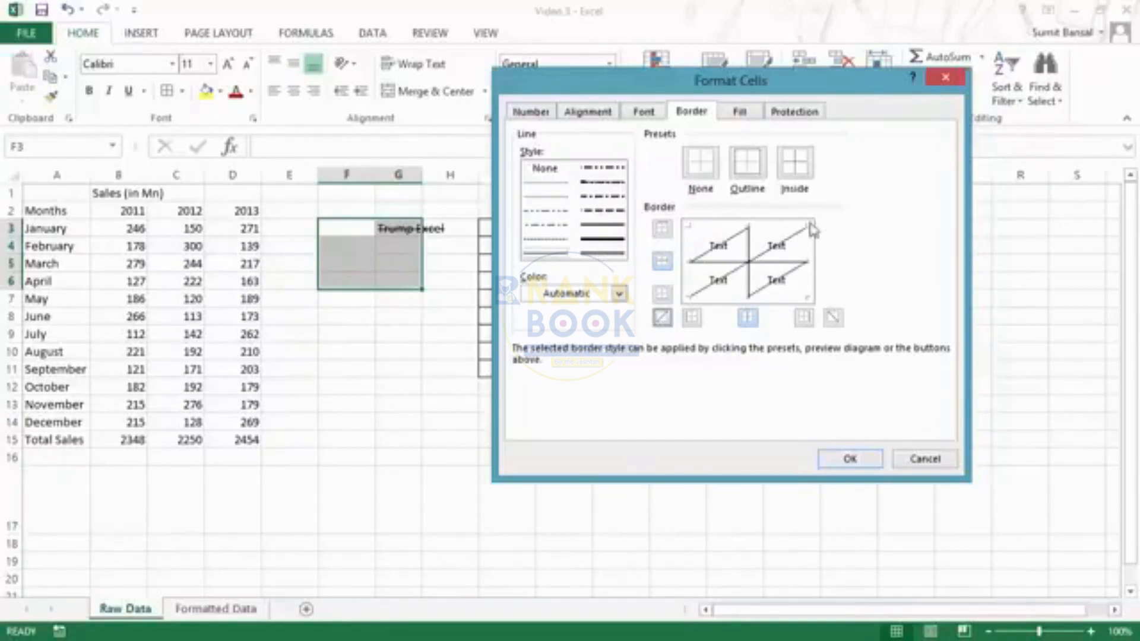
left_click(833, 320)
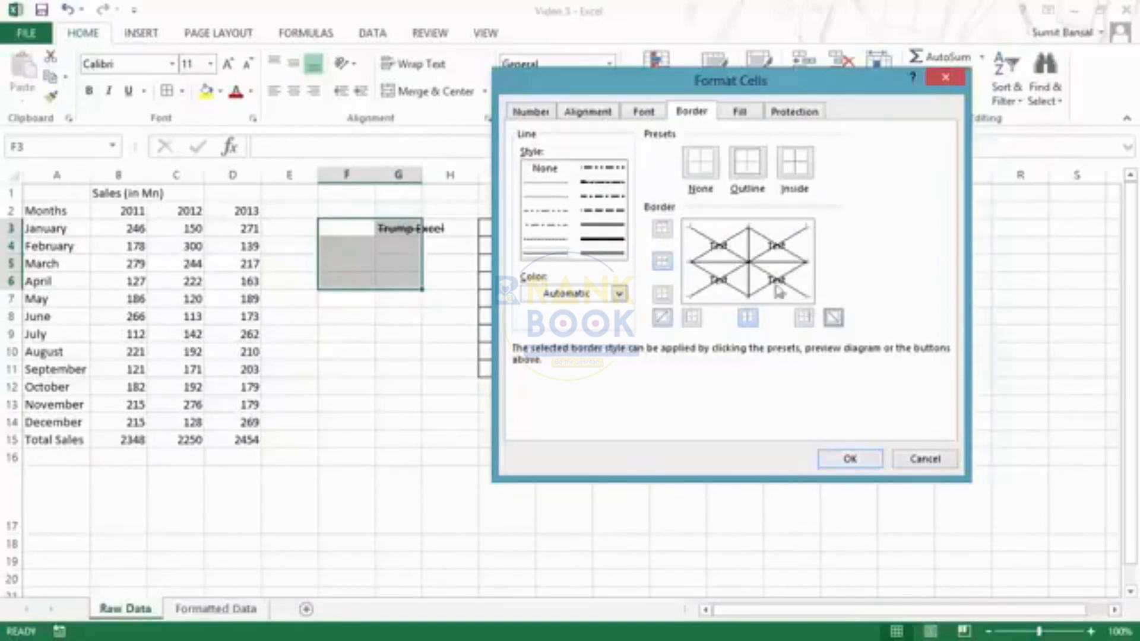
left_click(838, 460)
left_click(425, 468)
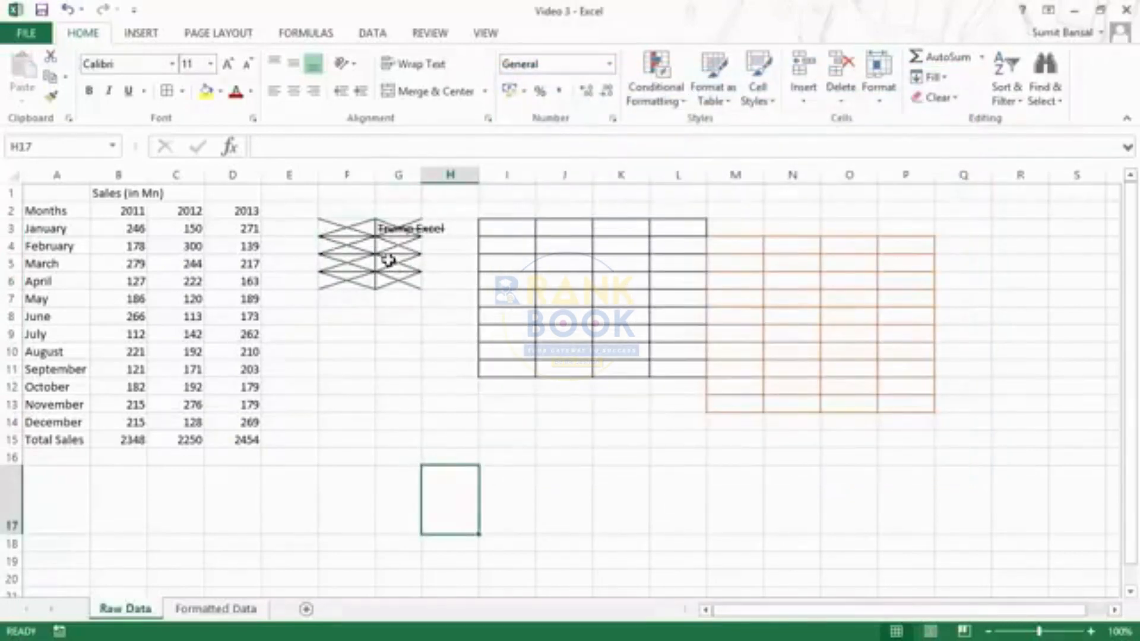
key("ctrl+z")
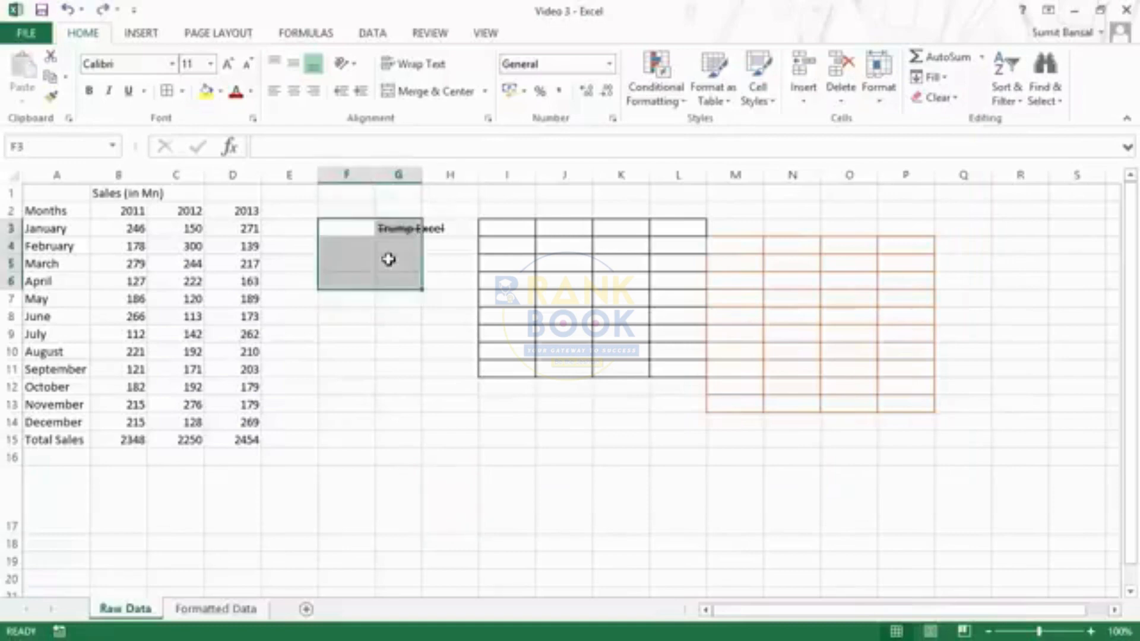
- Give F3:G6 a dark orange bottom border through Format Cells > Border
key("ctrl+1")
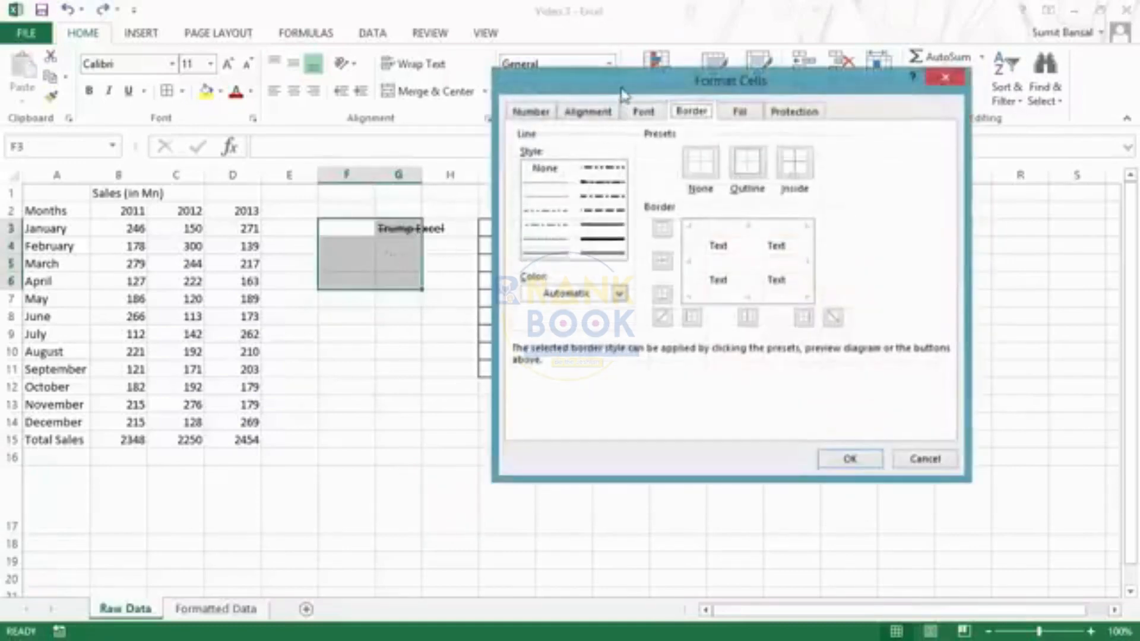
left_click_drag(623, 89, 624, 113)
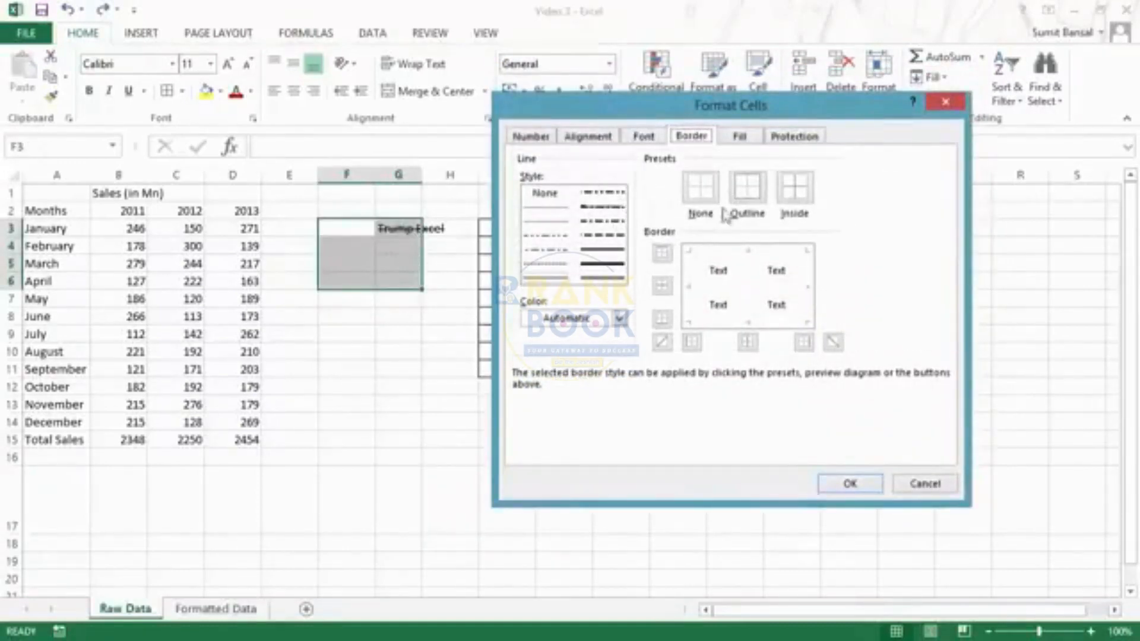
left_click(619, 319)
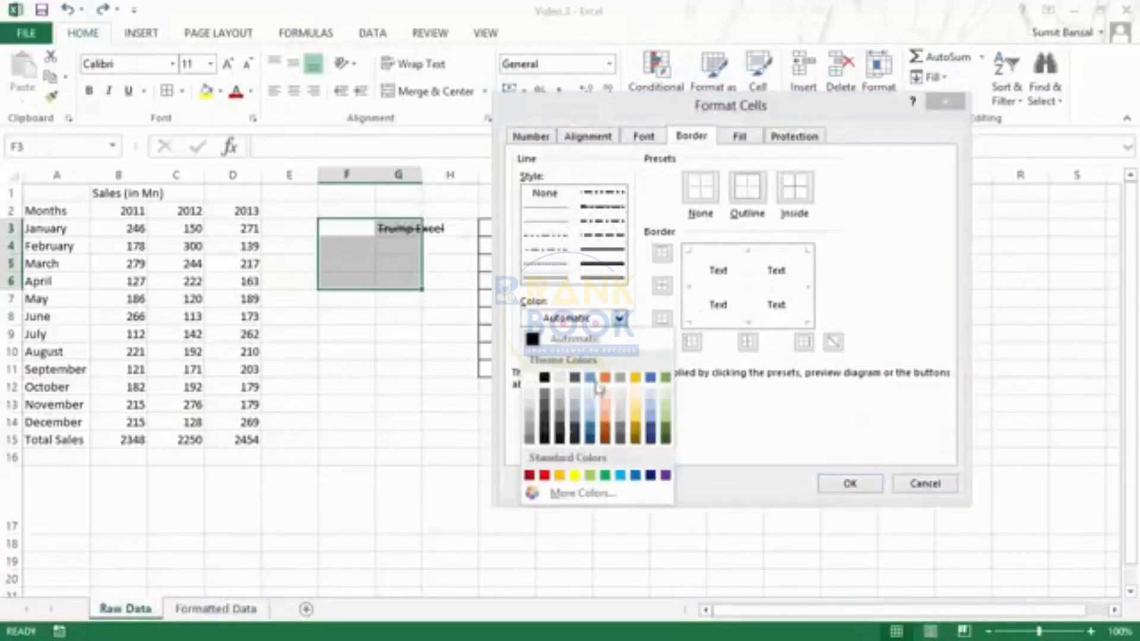
left_click(620, 321)
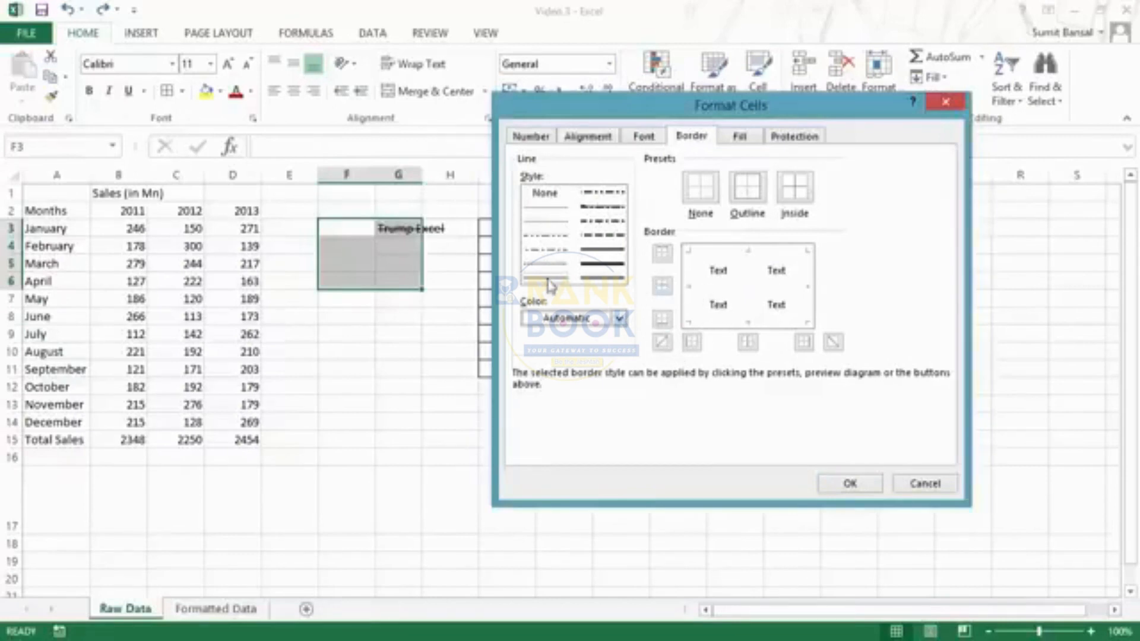
left_click(619, 319)
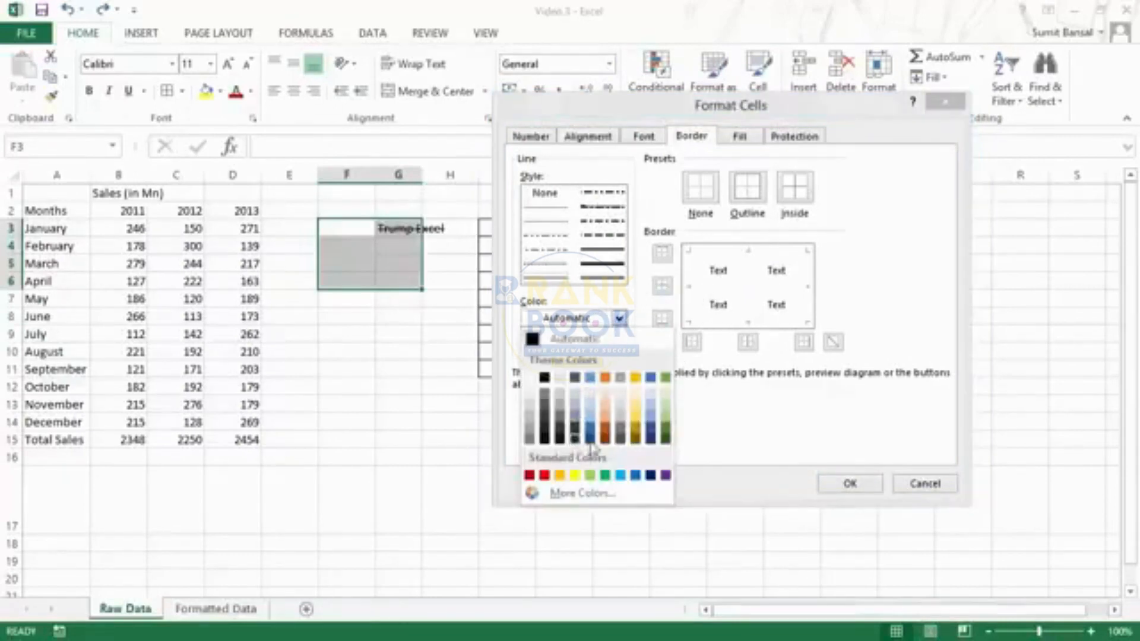
left_click(610, 438)
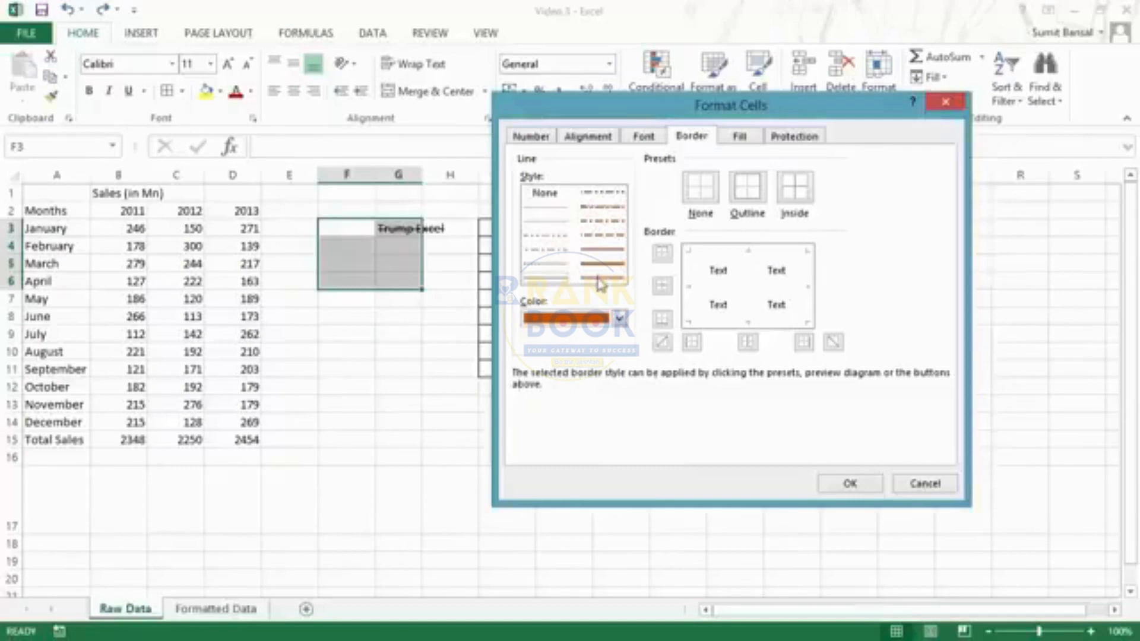
left_click(750, 322)
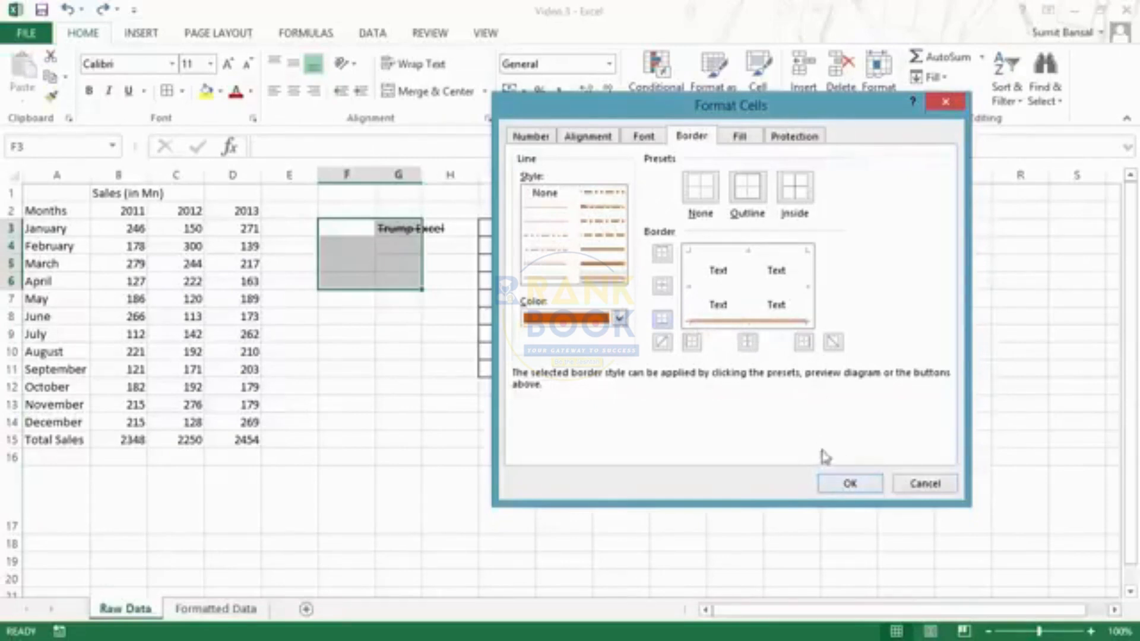
left_click(849, 484)
- Click away to inspect the new border, then restore the F3:G6 selection
left_click(450, 389)
left_click(397, 335)
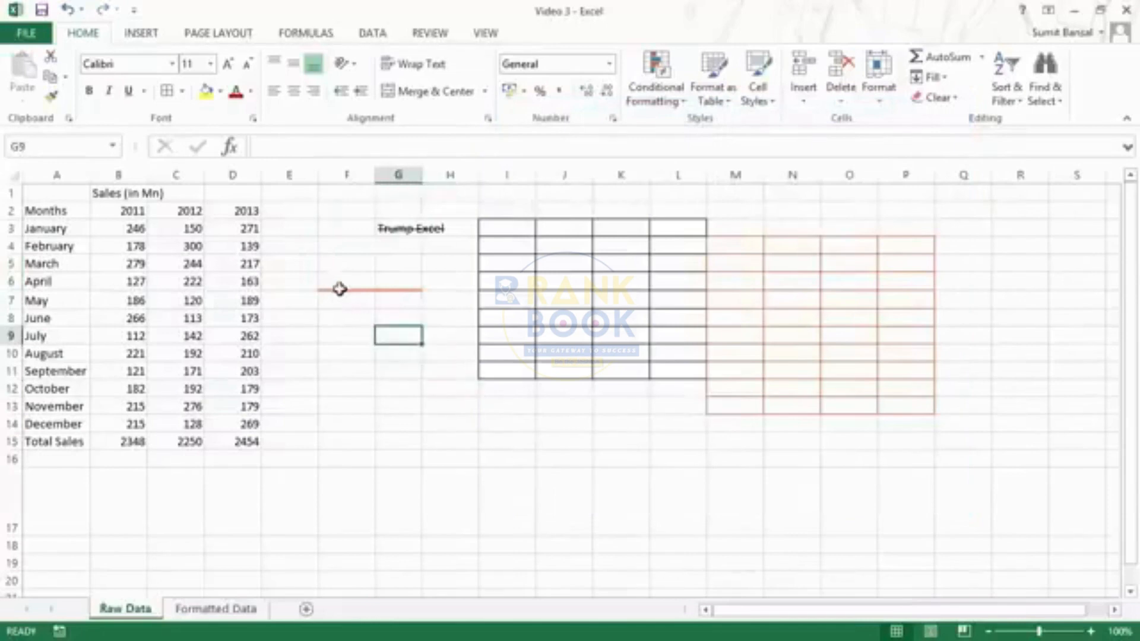
key("ctrl+z")
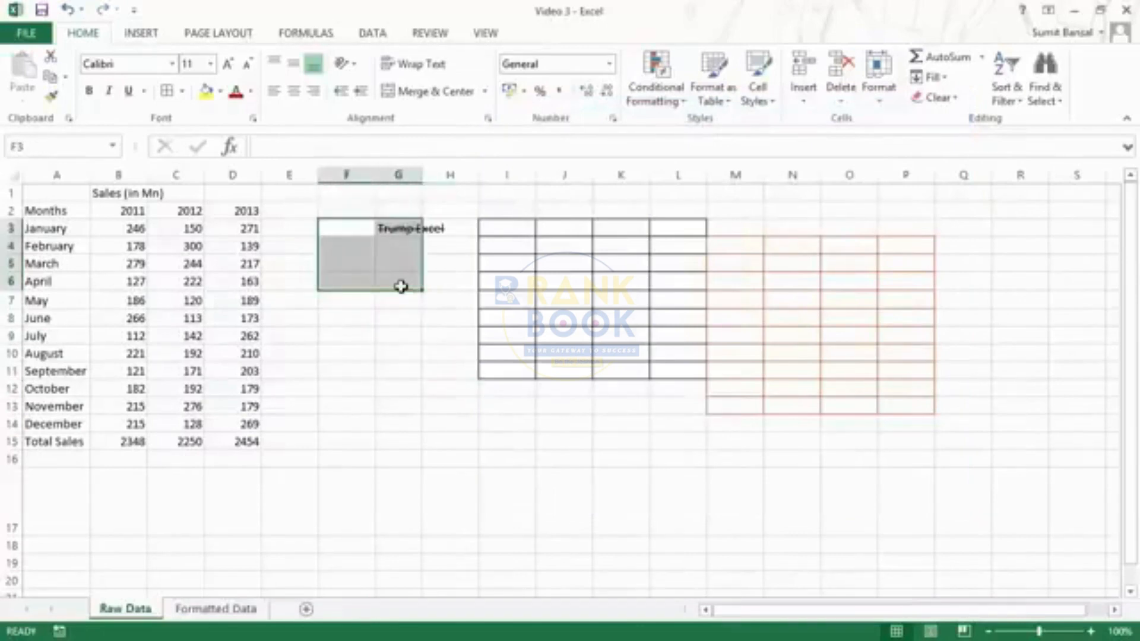
- On the Fill tab, browse More Colors and Fill Effects without choosing anything
key("ctrl+1")
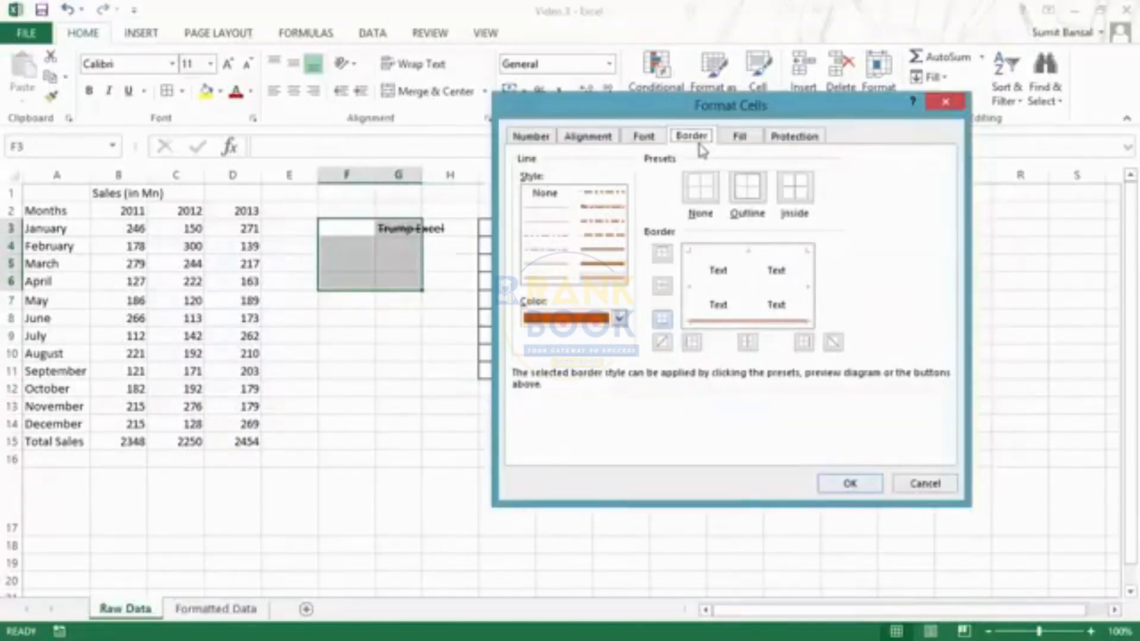
left_click(740, 138)
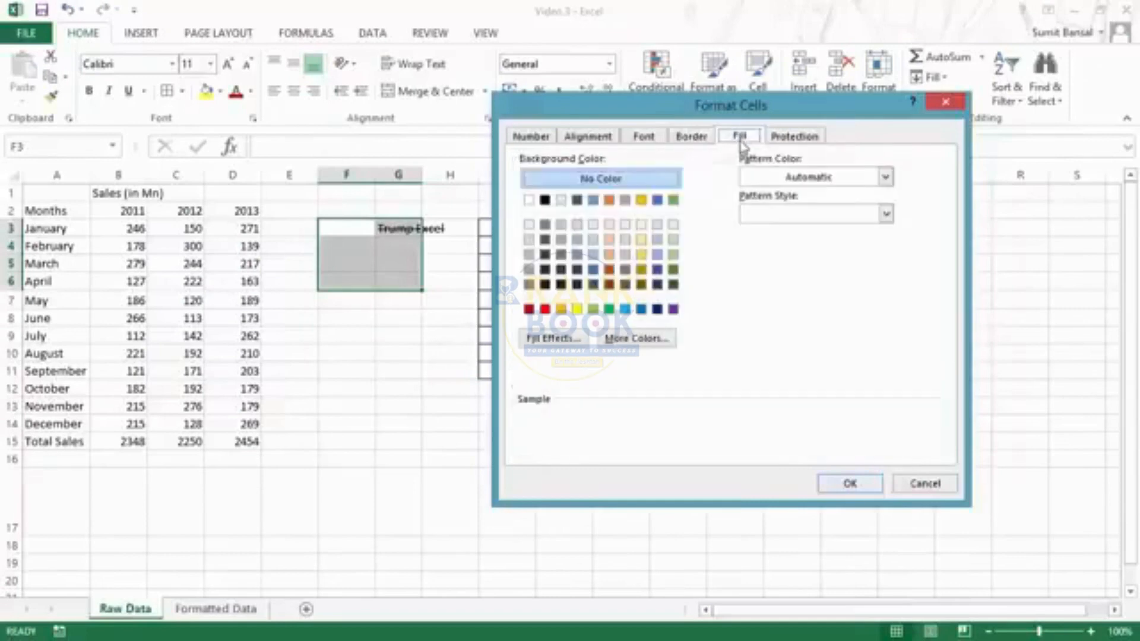
left_click_drag(626, 107, 612, 66)
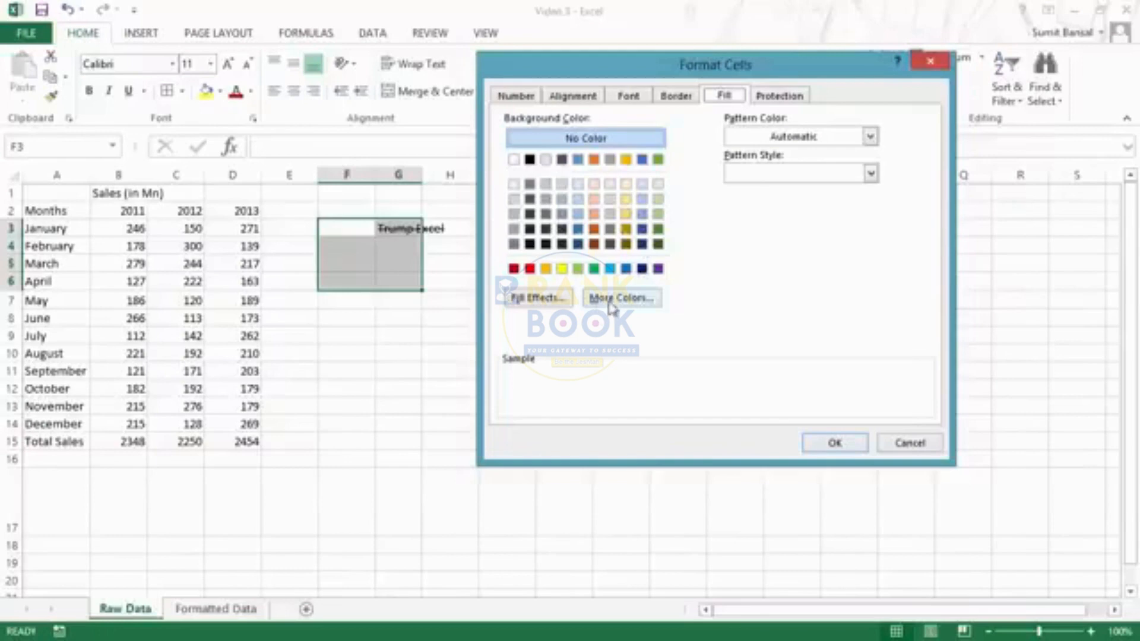
left_click(633, 305)
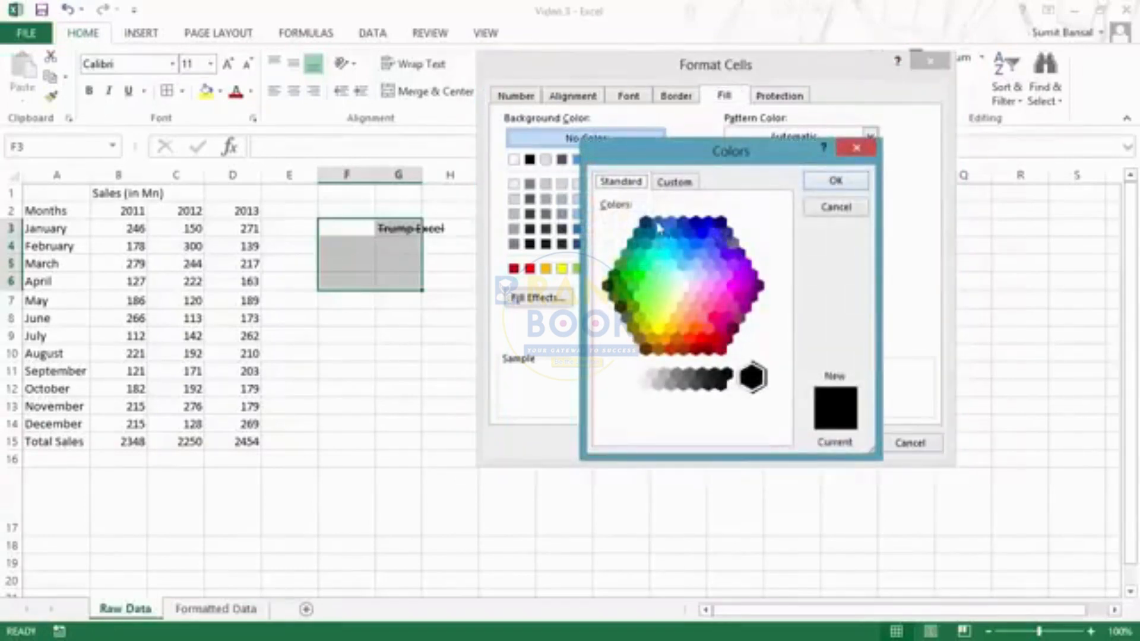
left_click(855, 149)
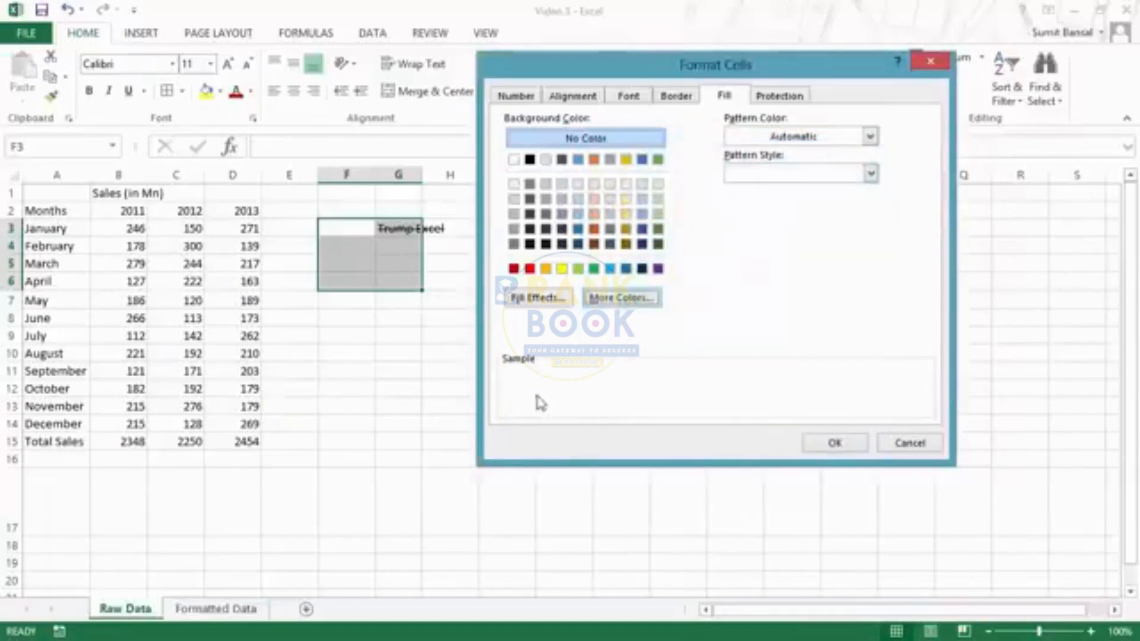
left_click(537, 298)
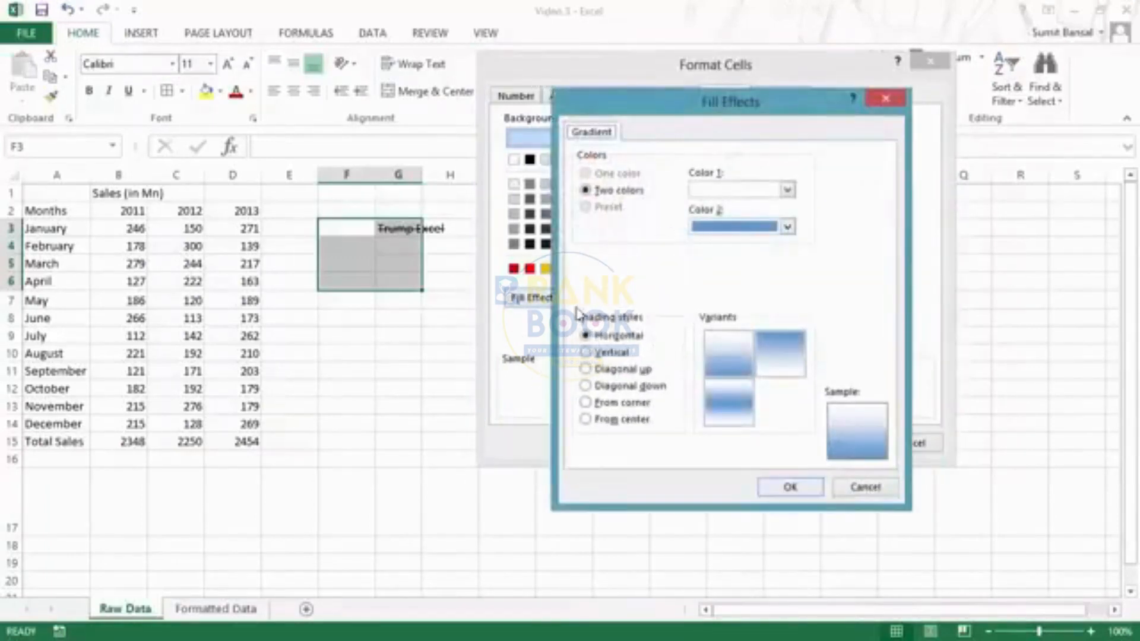
left_click(889, 97)
- Fill F3:G6 with the 6.25% Gray pattern in dark red
left_click(787, 138)
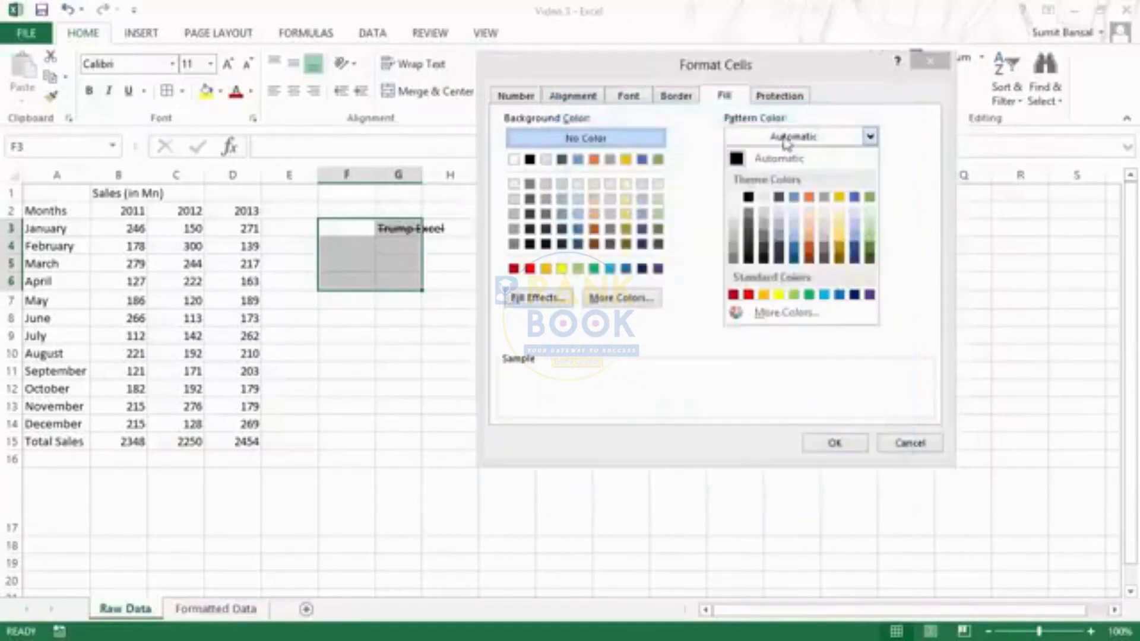
left_click(787, 141)
left_click(793, 173)
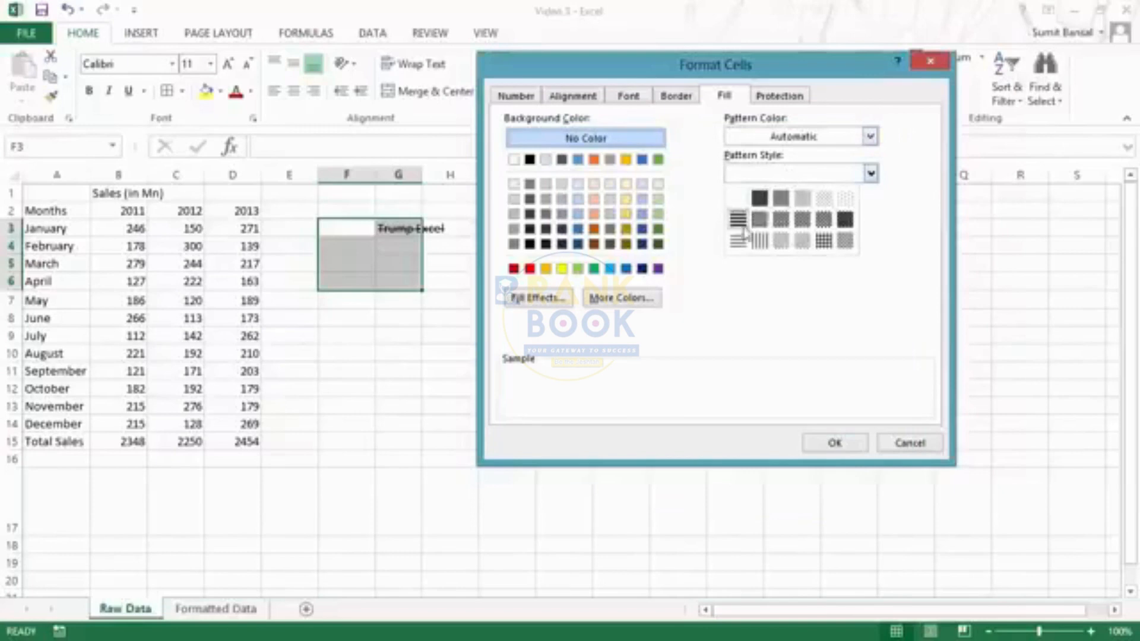
left_click(845, 205)
left_click(787, 140)
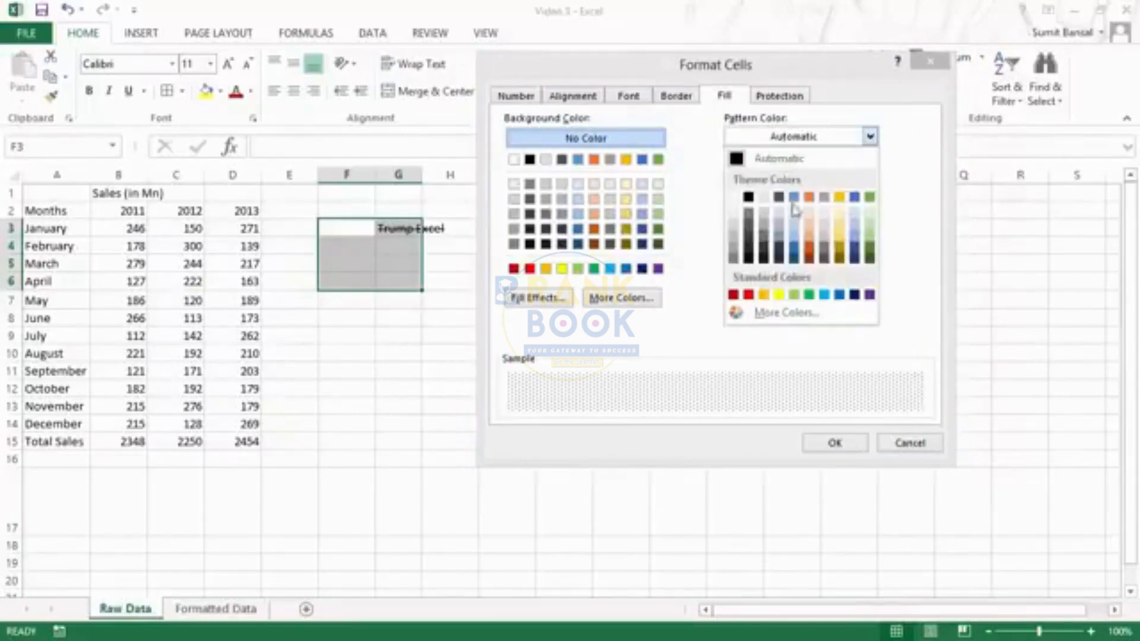
left_click(734, 296)
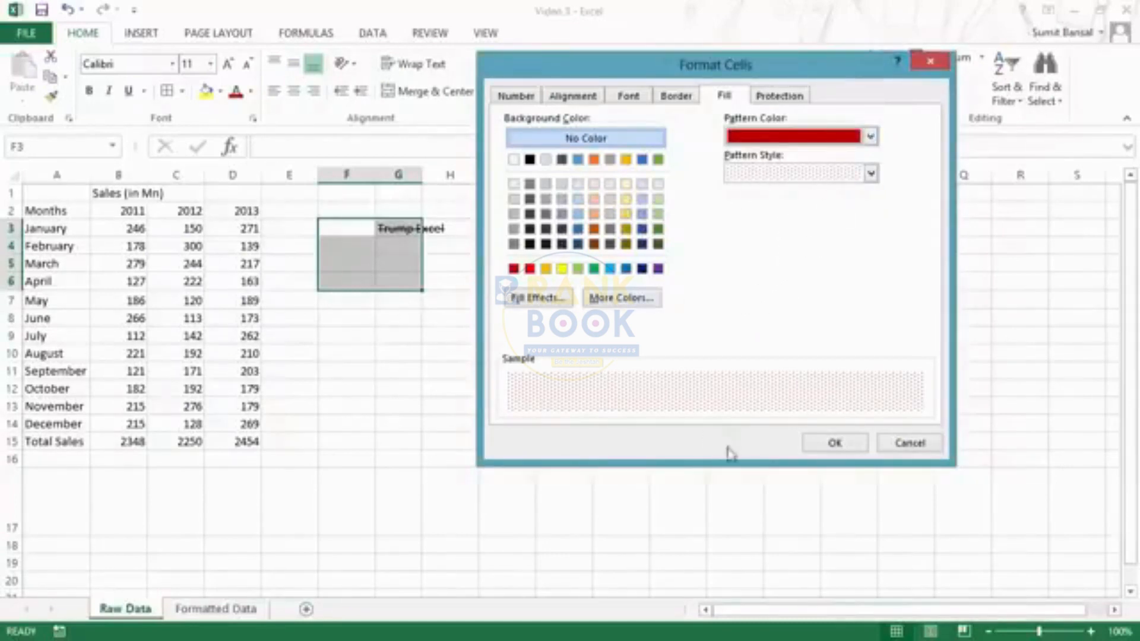
left_click(830, 444)
- Check the patterned block, confirm its fill settings, then select the practice area F2:Q14
left_click(450, 389)
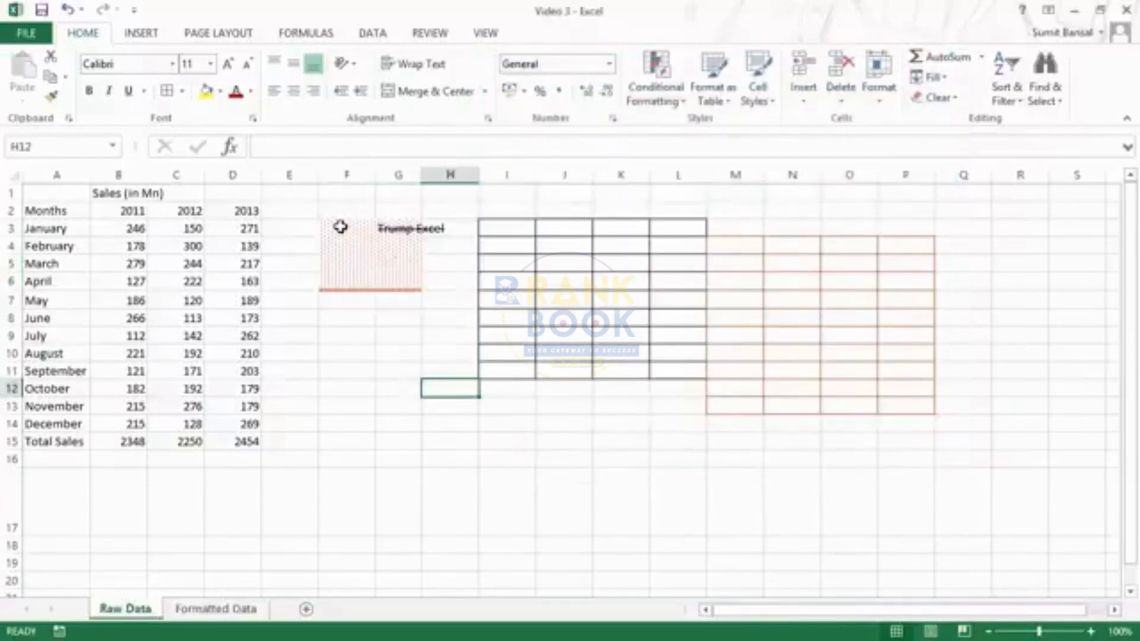
left_click_drag(338, 224, 403, 285)
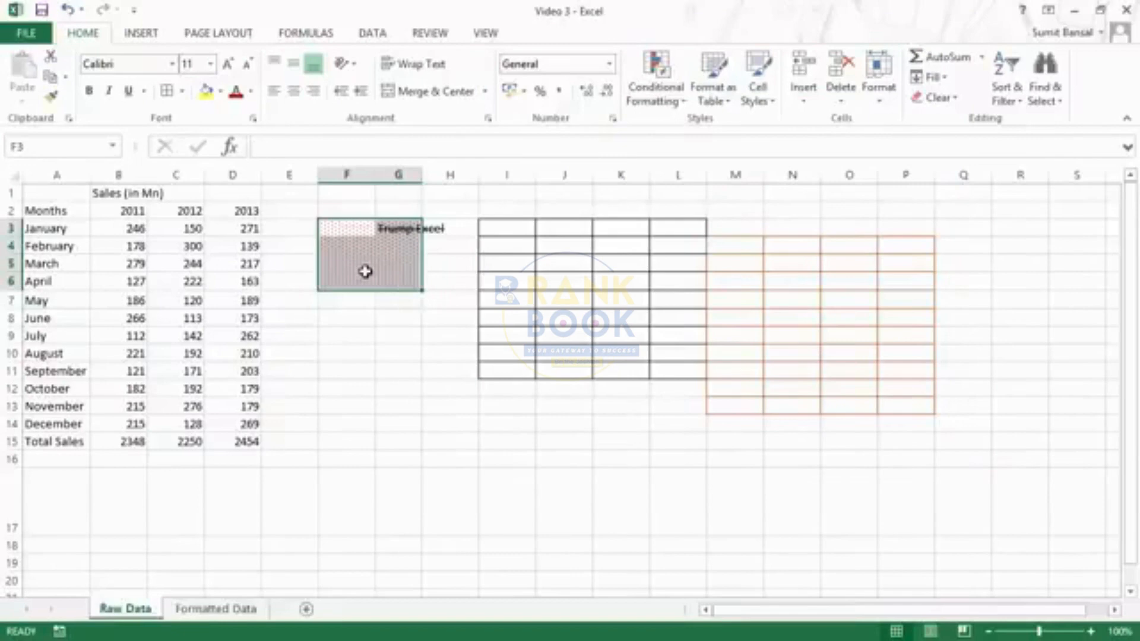
key("ctrl+1")
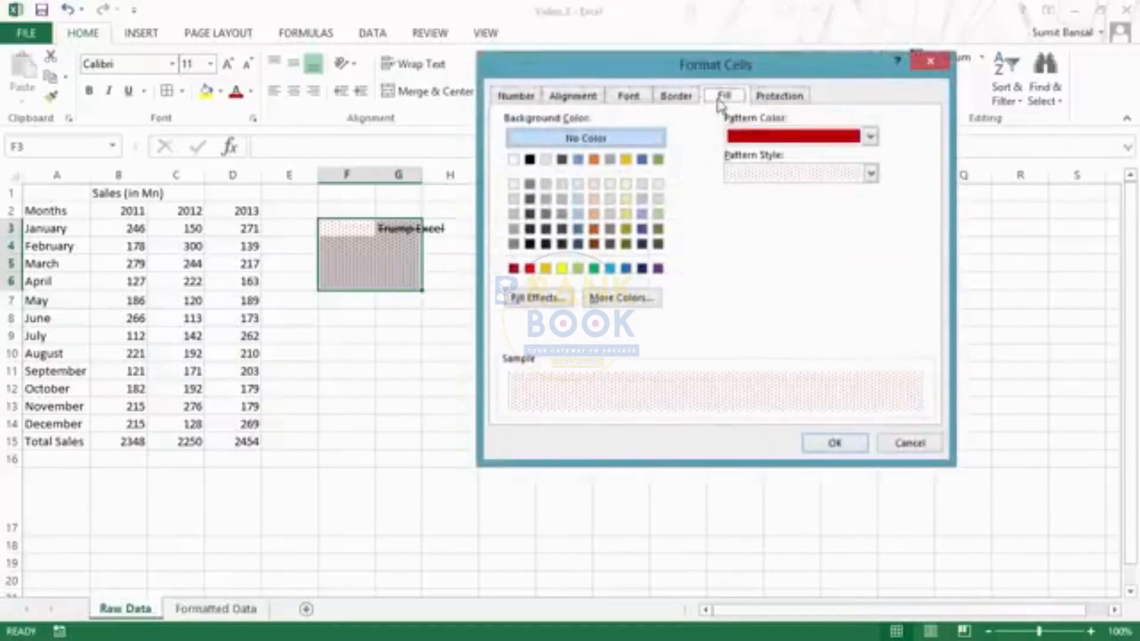
left_click(857, 450)
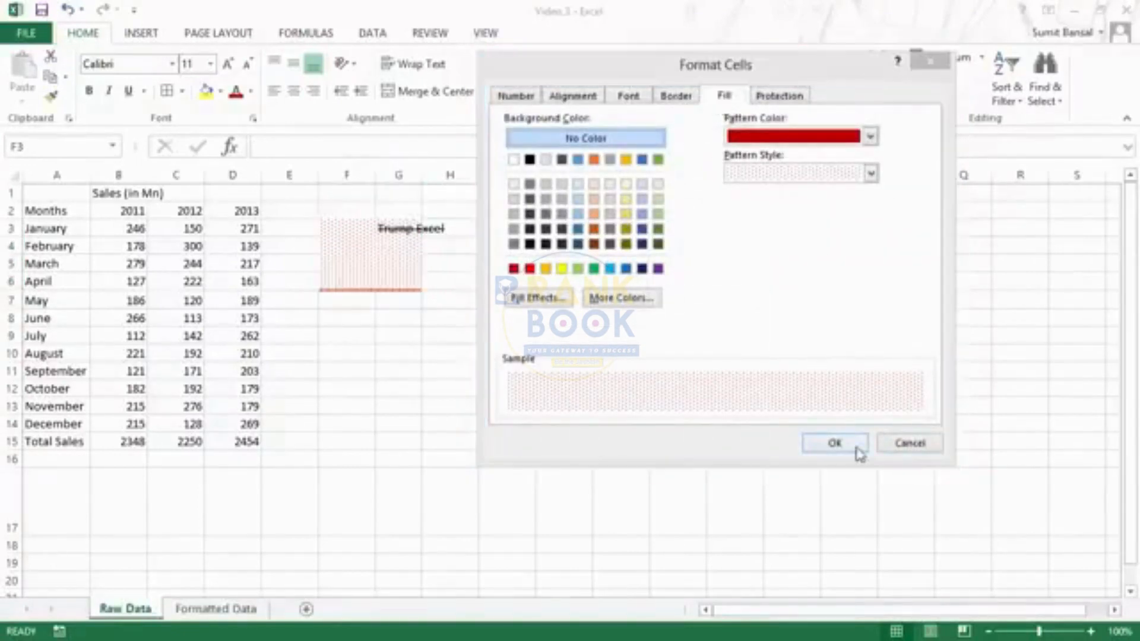
left_click(367, 218)
left_click_drag(369, 220, 938, 426)
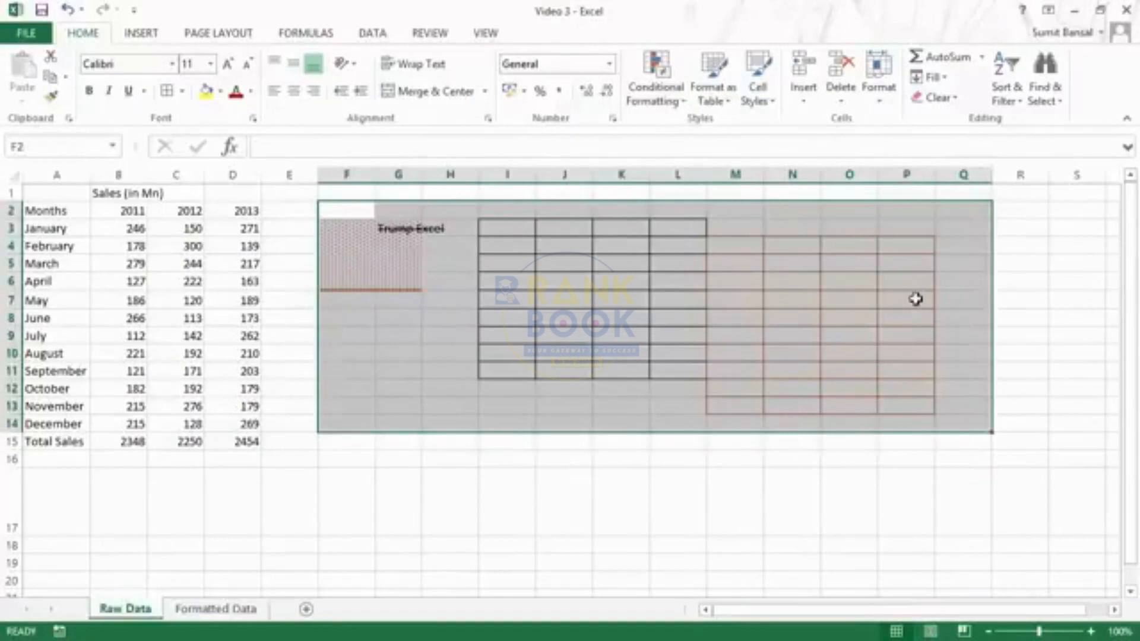
- Clear All contents, borders and fill from F2:Q14, then select G3
left_click(939, 98)
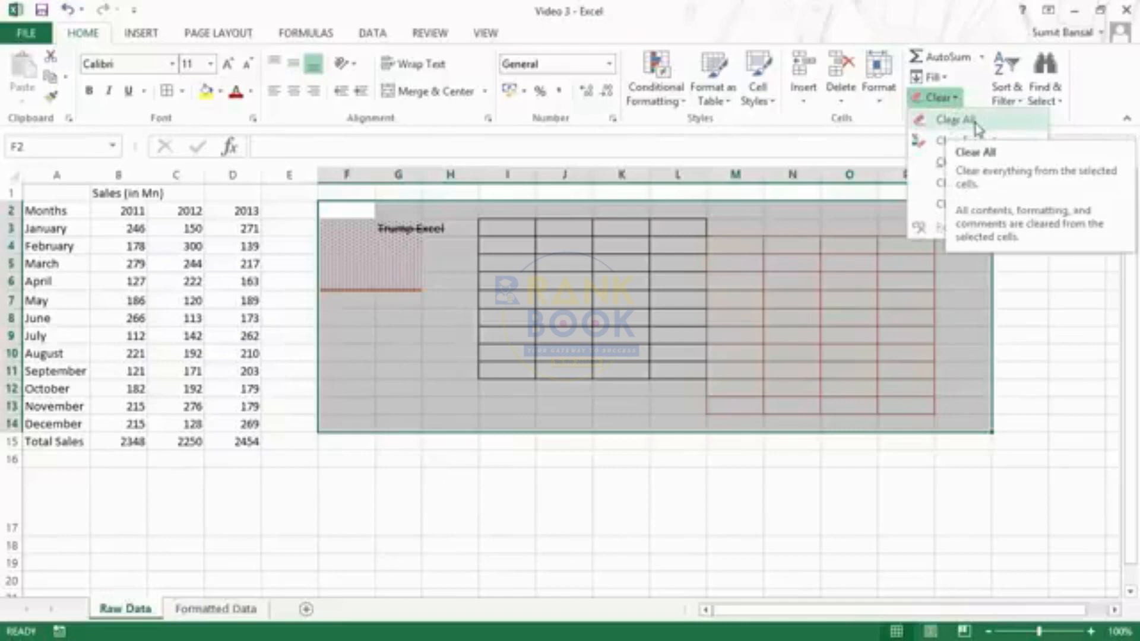
left_click(957, 120)
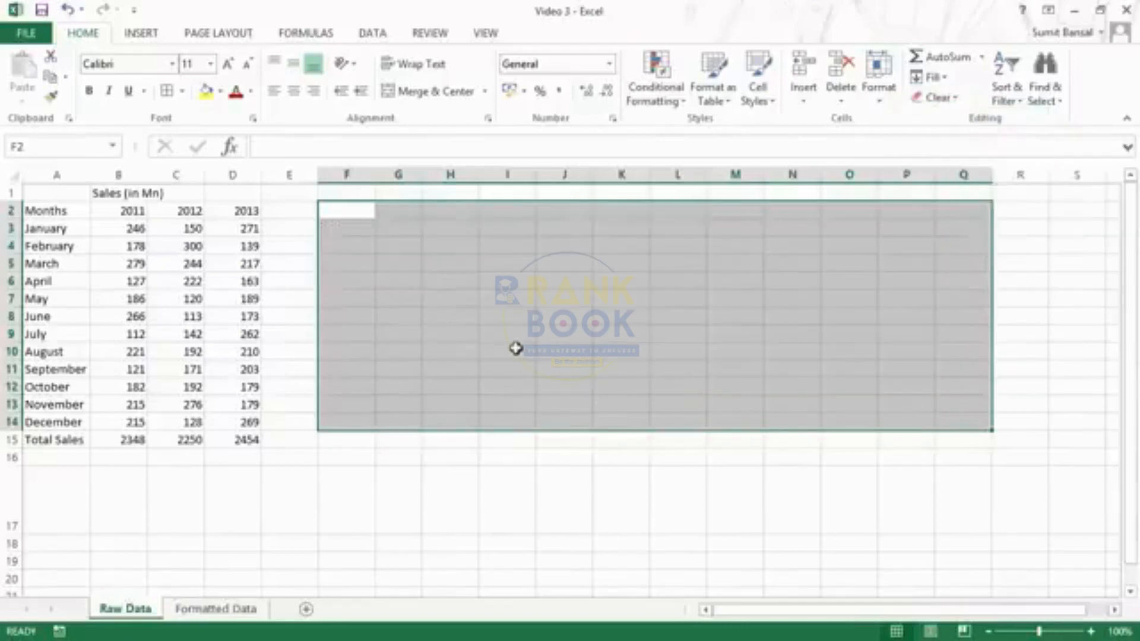
left_click(397, 235)
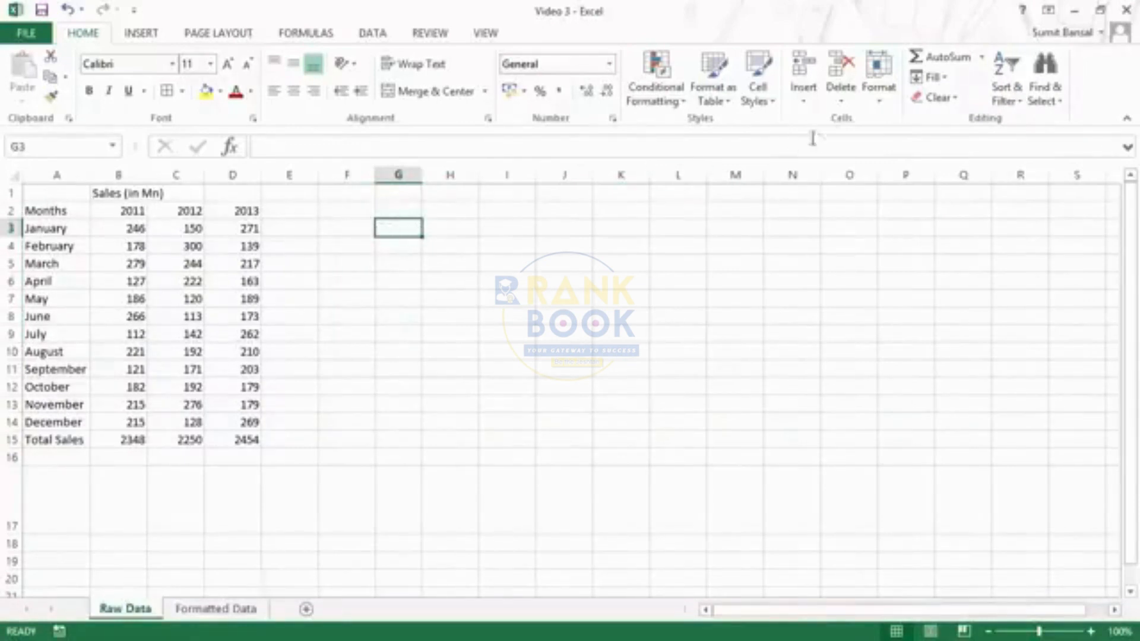
- Apply the Bad cell style to G3 and enter 'Trump Excel' in it
left_click(774, 103)
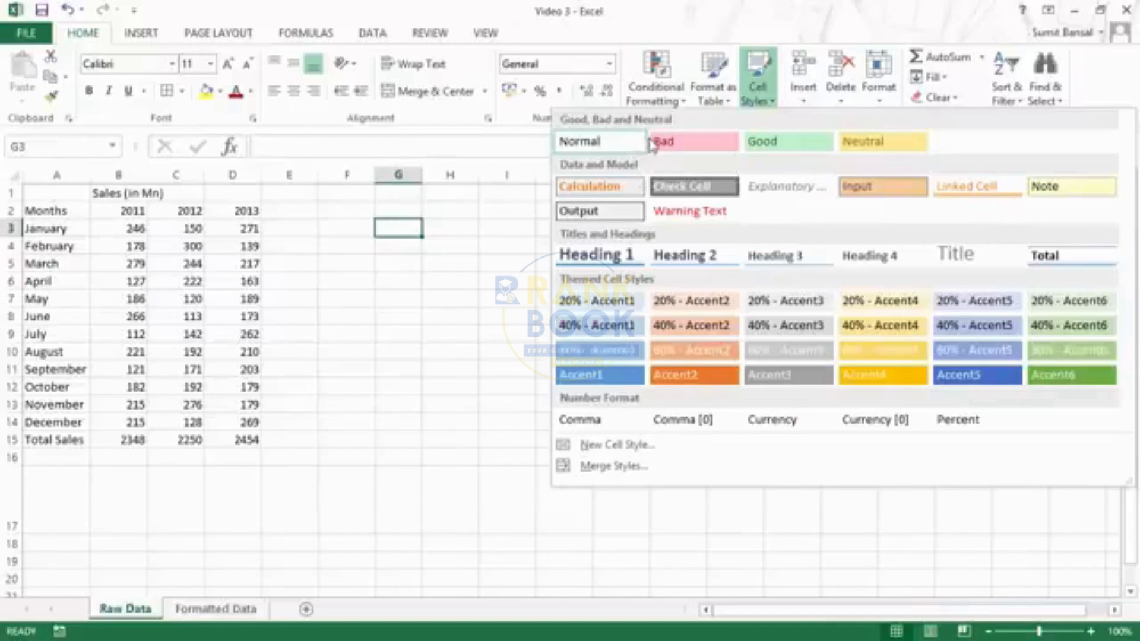
left_click(708, 146)
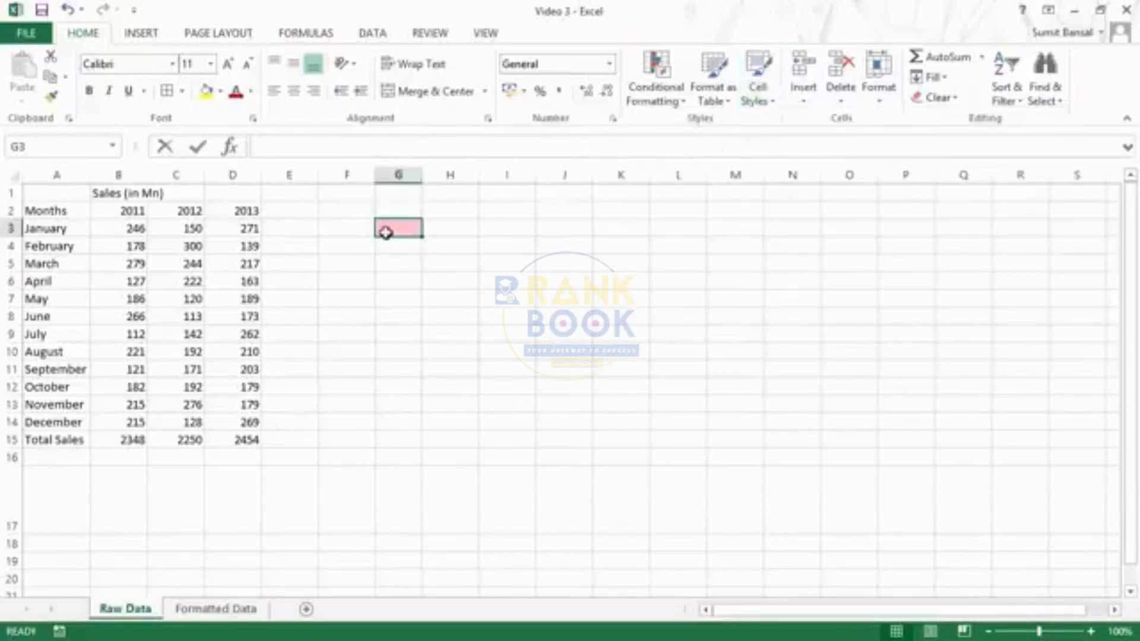
type("Tru")
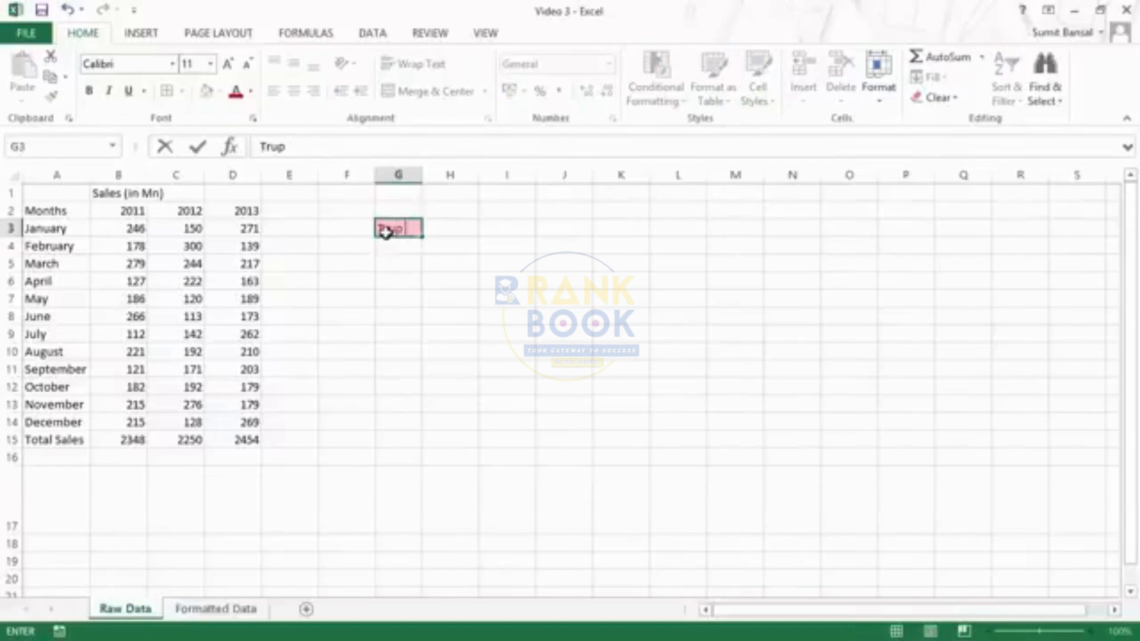
type("mp E")
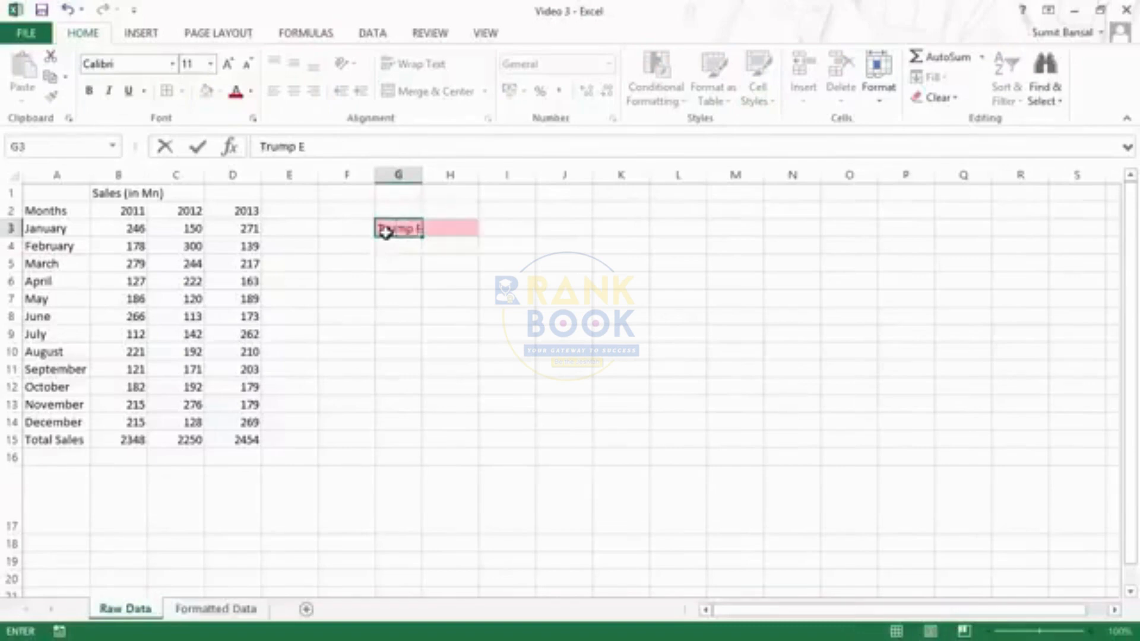
type("xcel")
key("ctrl+Return")
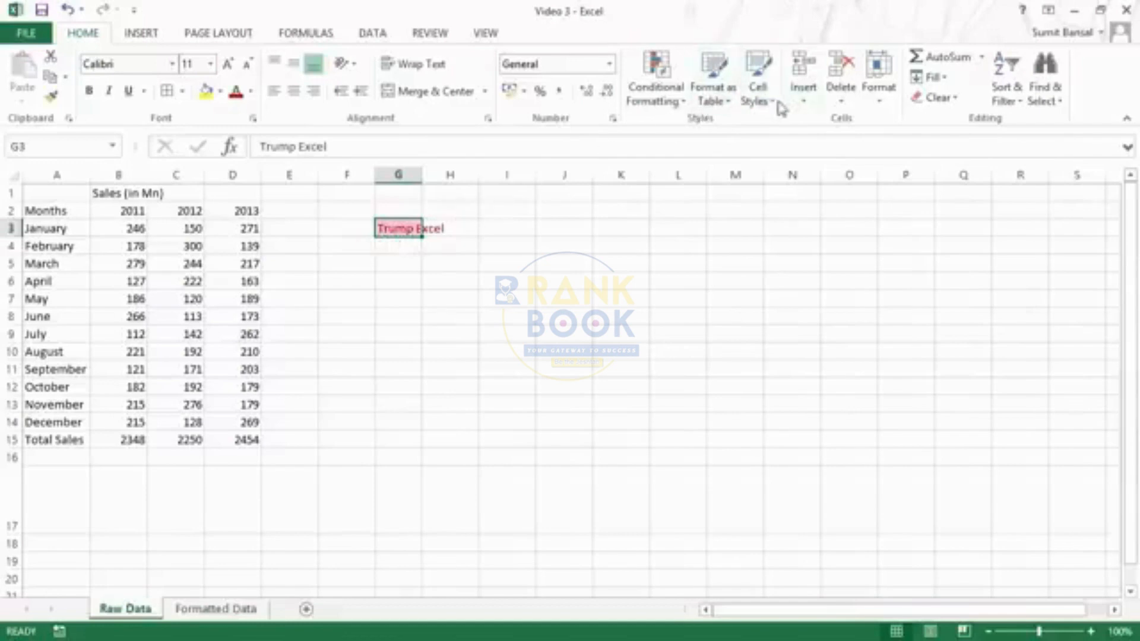
left_click(759, 95)
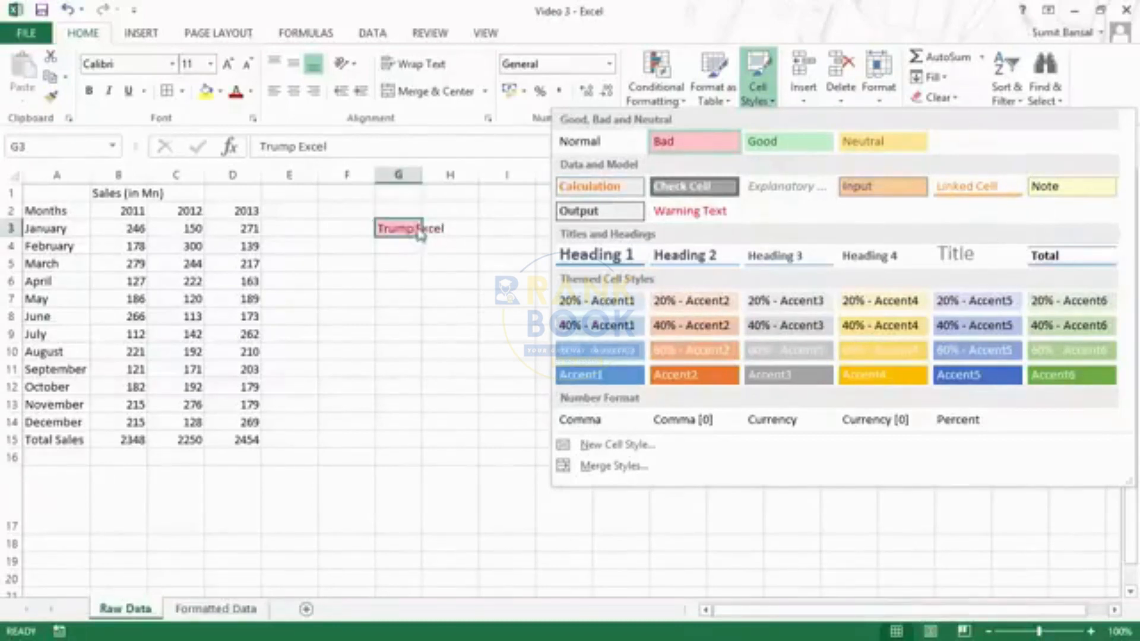
- Start the custom Trump Excel cell style and give it a blue fill
left_click(653, 452)
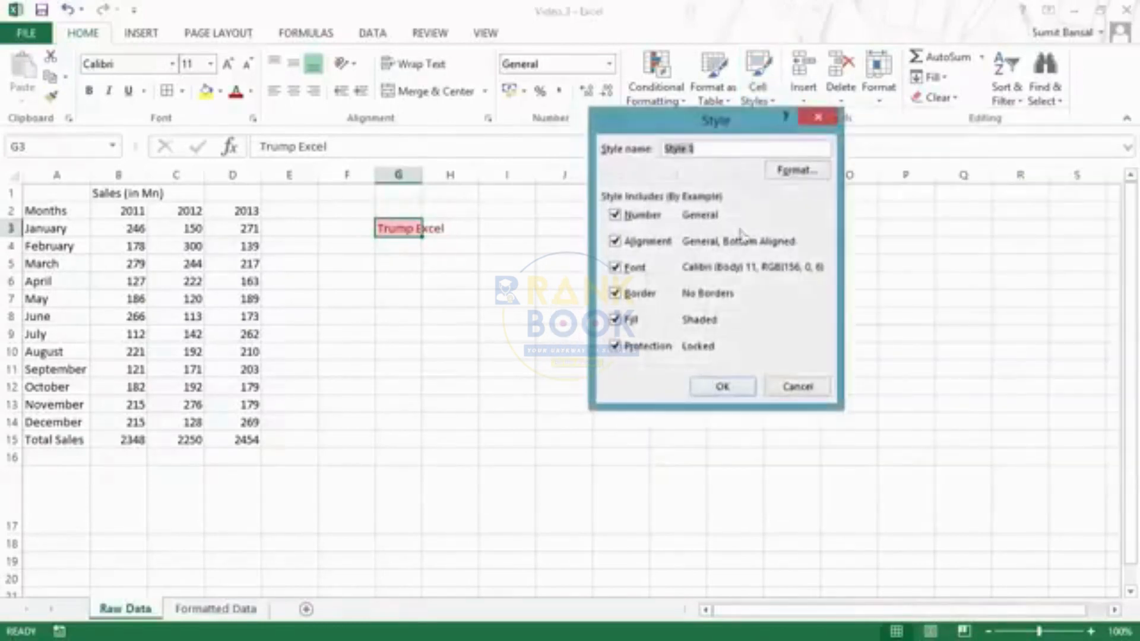
left_click_drag(700, 125, 630, 207)
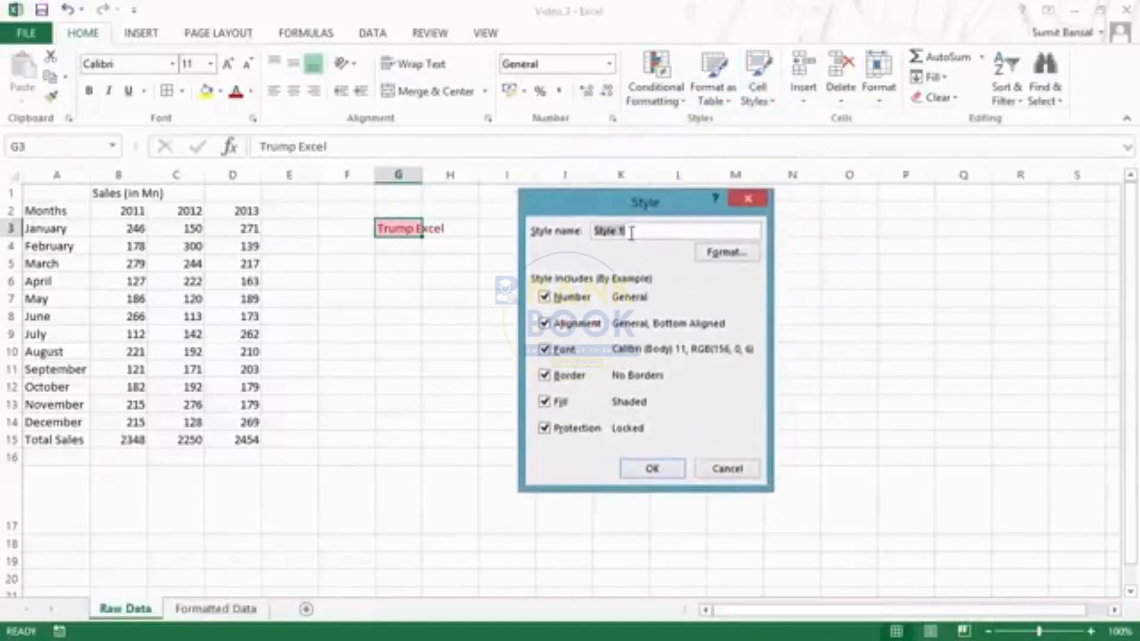
type("Trump Excel")
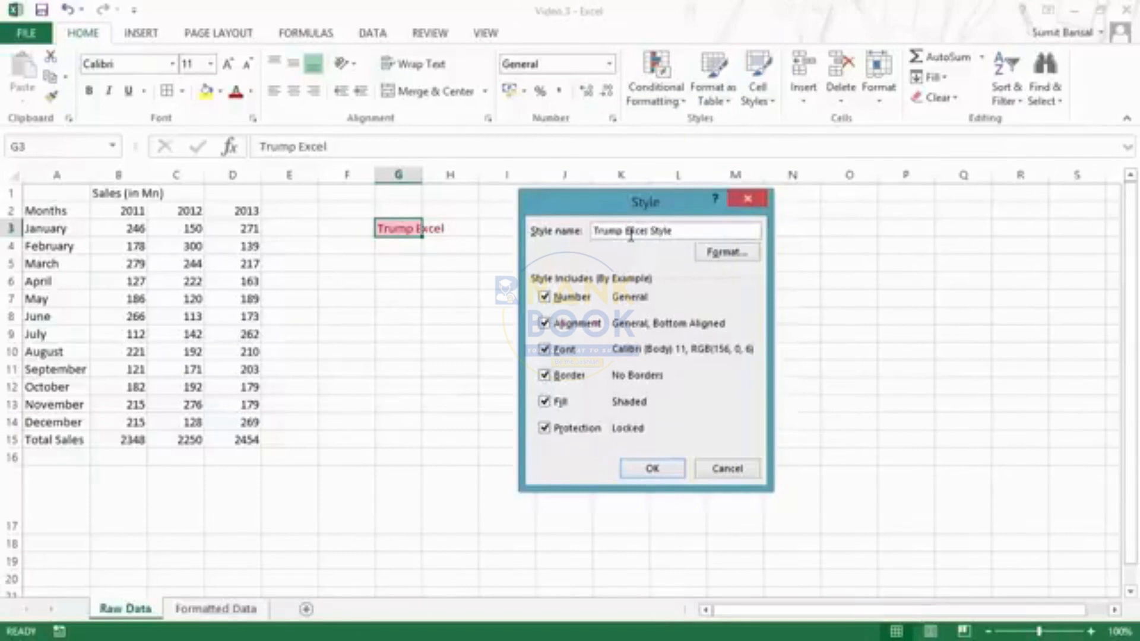
left_click(720, 252)
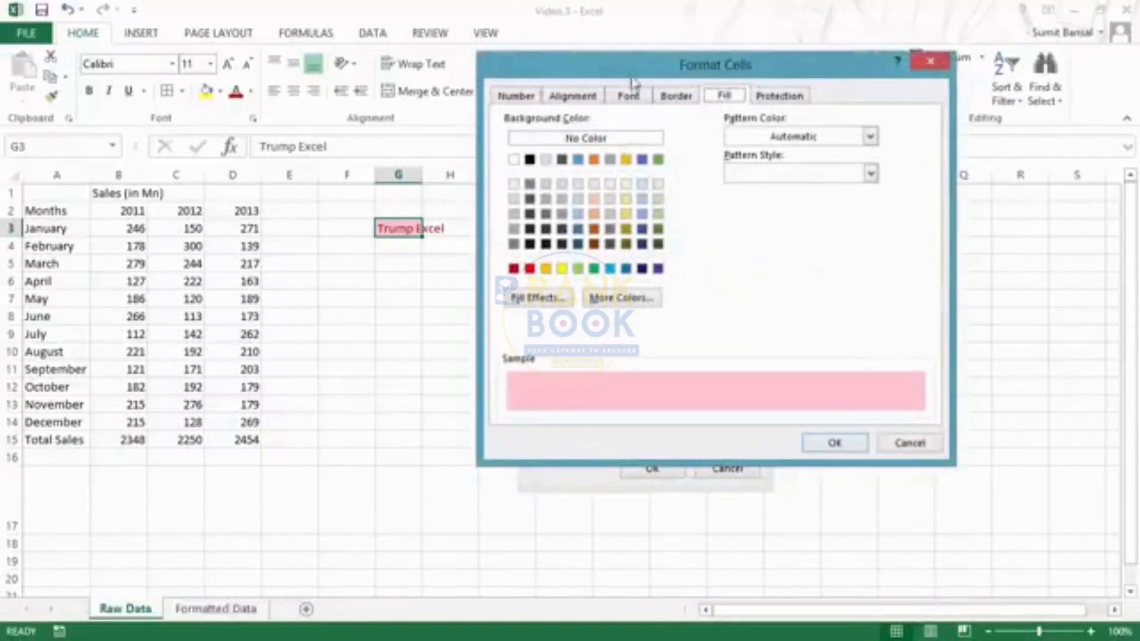
left_click_drag(635, 74, 681, 76)
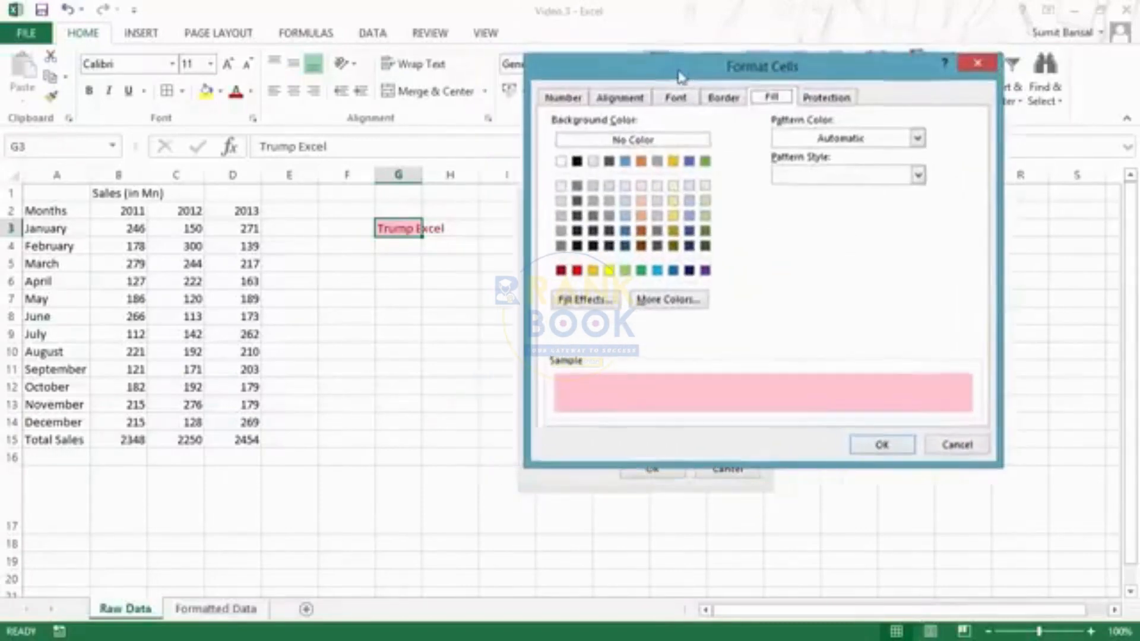
left_click(626, 231)
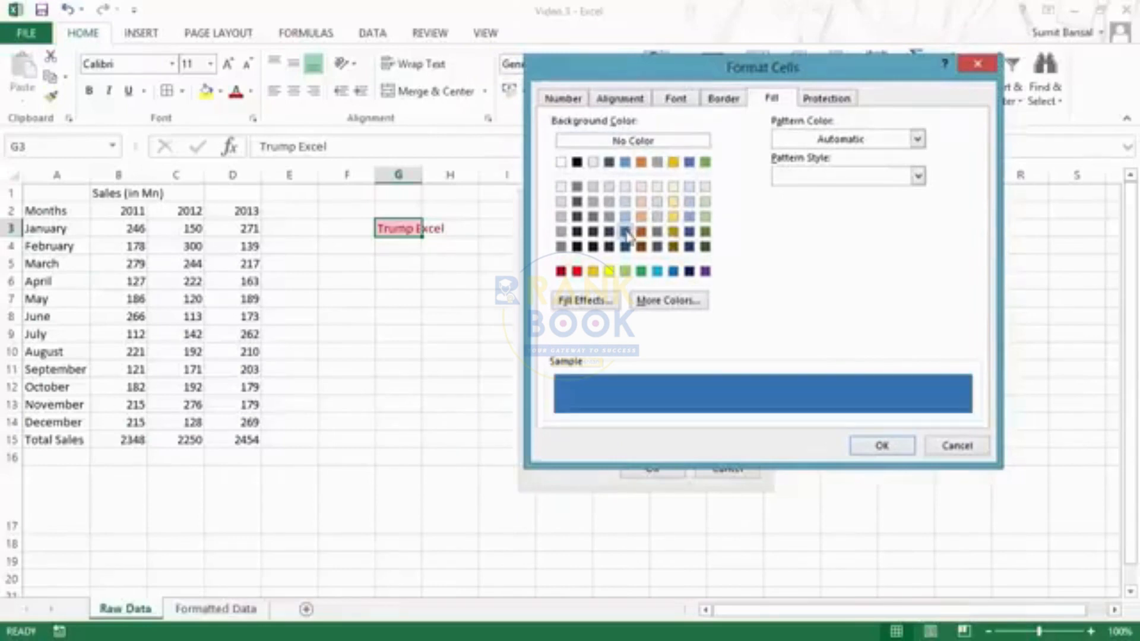
- Set the style's horizontal alignment to Right (Indent)
left_click(620, 98)
left_click(611, 157)
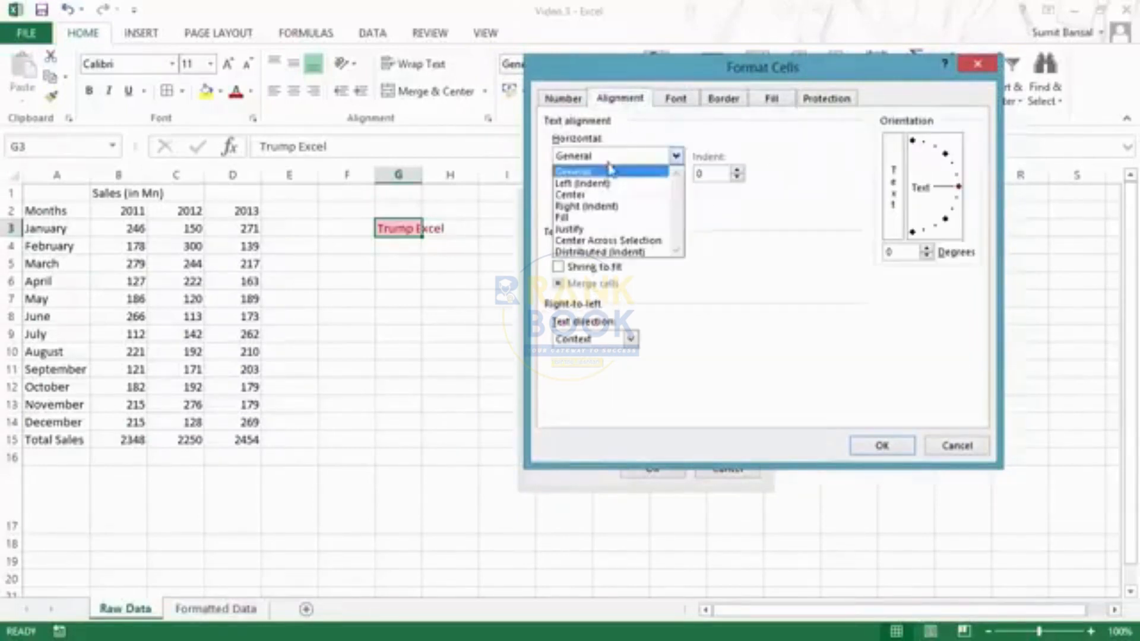
left_click(606, 184)
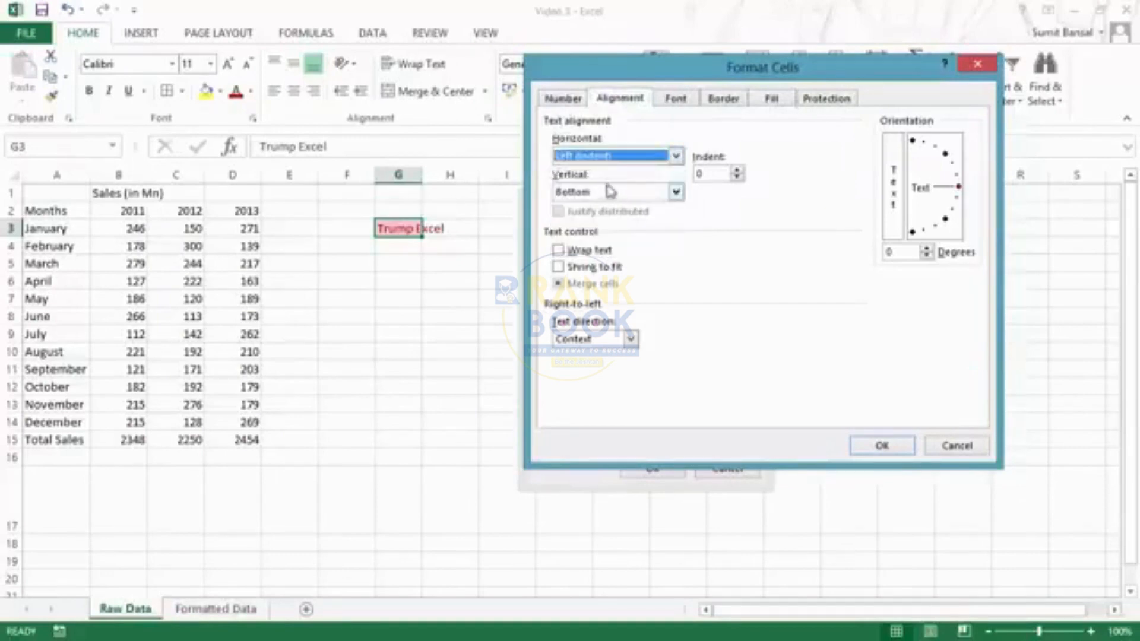
left_click(609, 157)
left_click(606, 207)
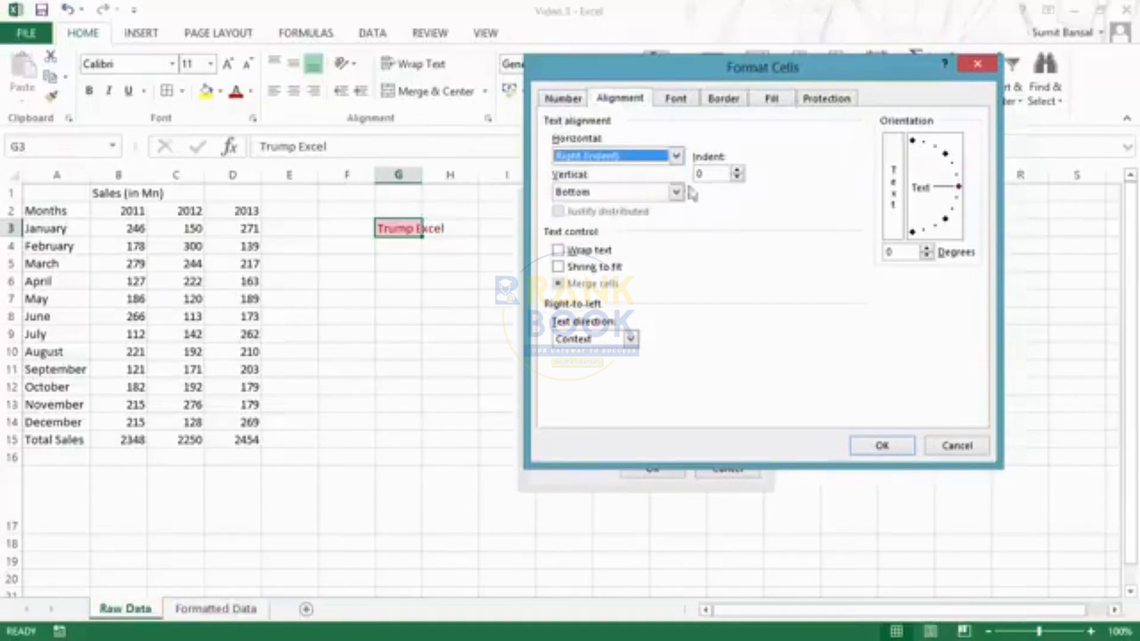
- Add a double bottom border to the style and save the style definition
left_click(675, 97)
left_click(722, 98)
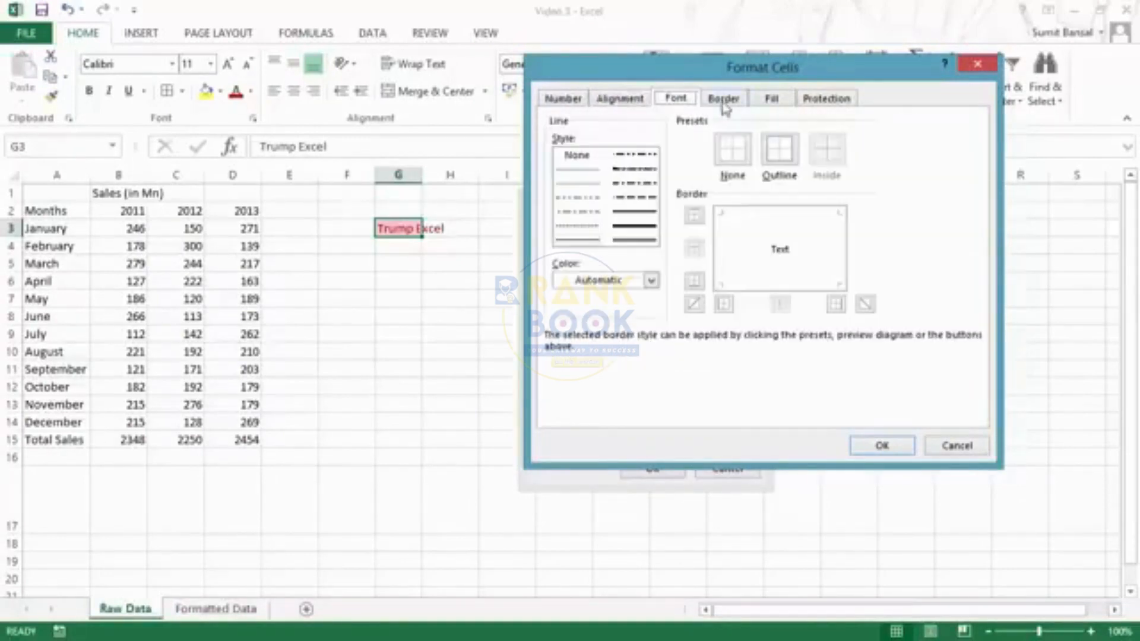
left_click(634, 240)
left_click(753, 288)
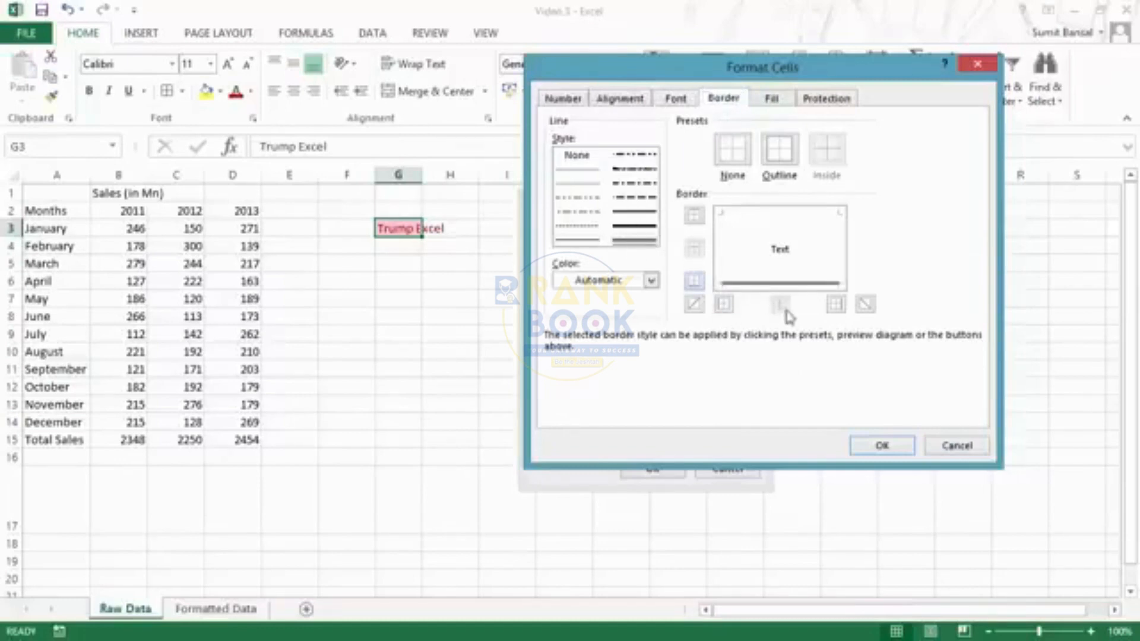
left_click(882, 447)
left_click(651, 471)
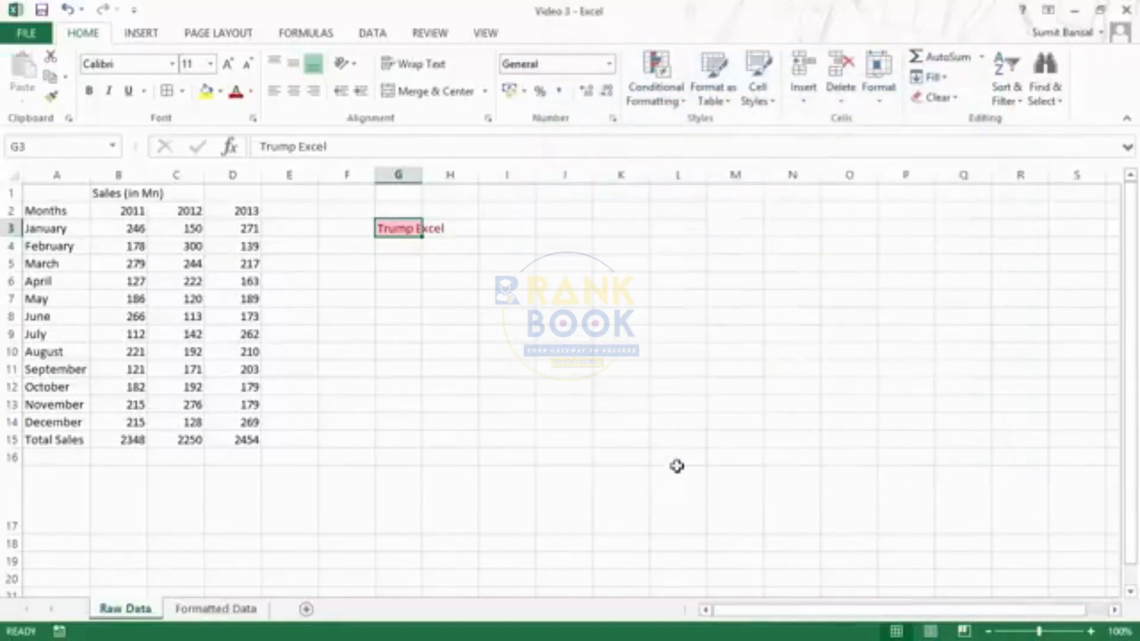
left_click(615, 369)
- Apply the custom Trump Excel cell style to G3
left_click(398, 228)
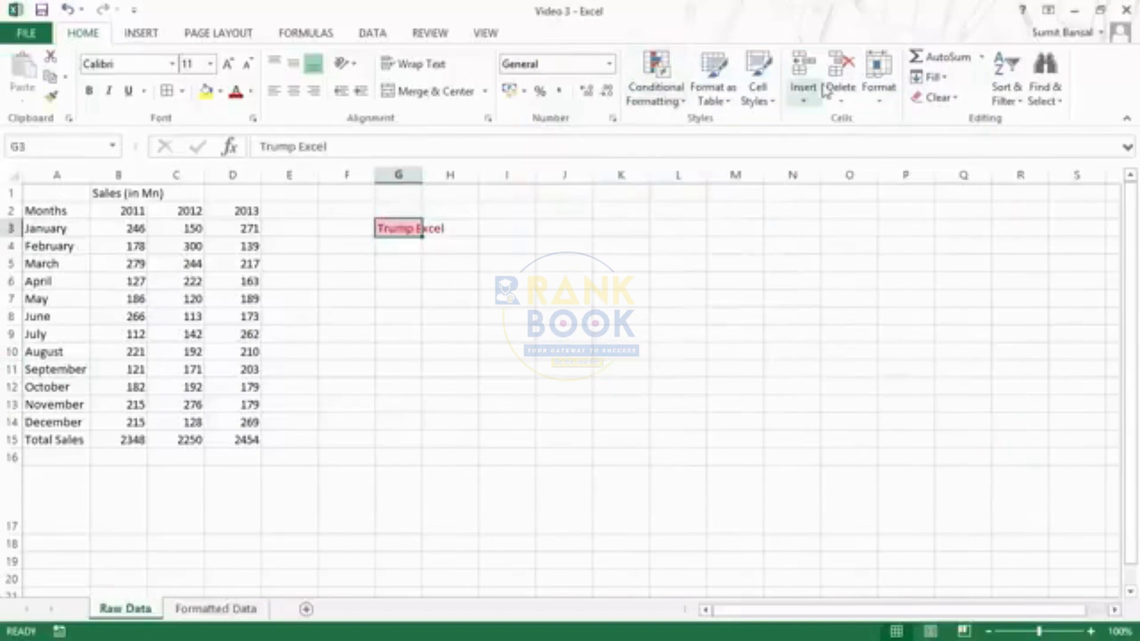
left_click(758, 89)
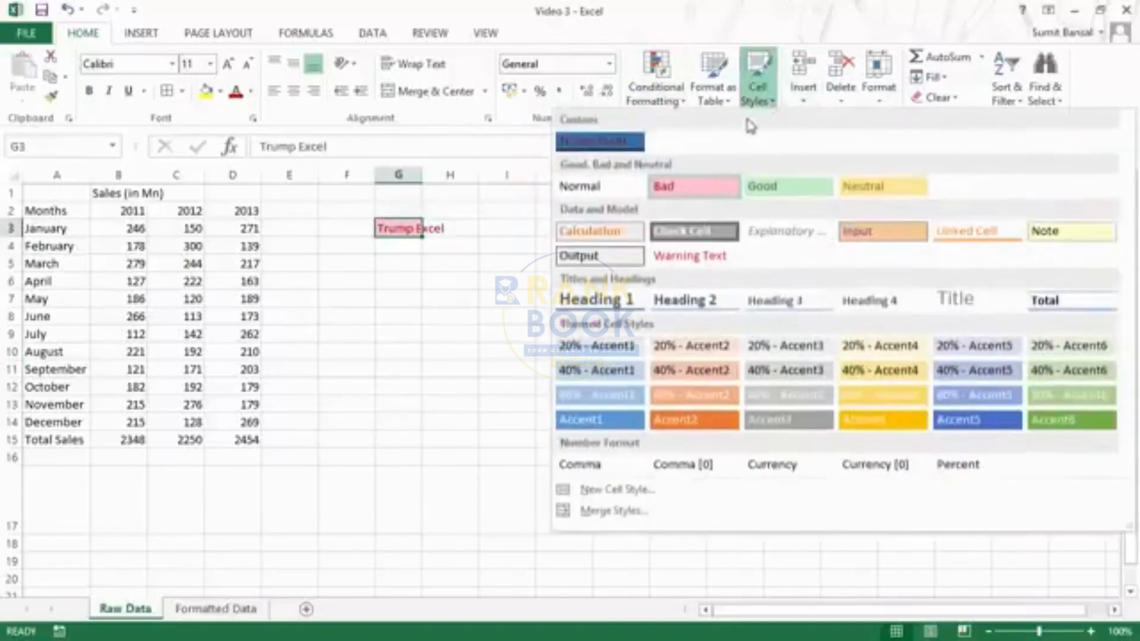
left_click(615, 147)
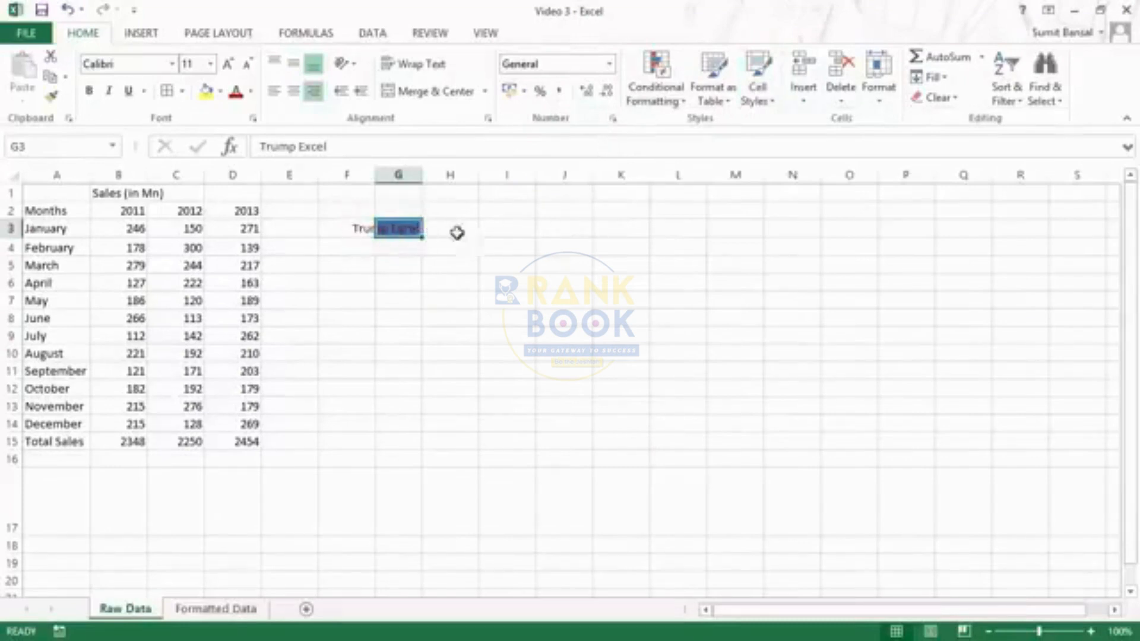
- Clear all text and formatting from G3 with Clear All
left_click(490, 231)
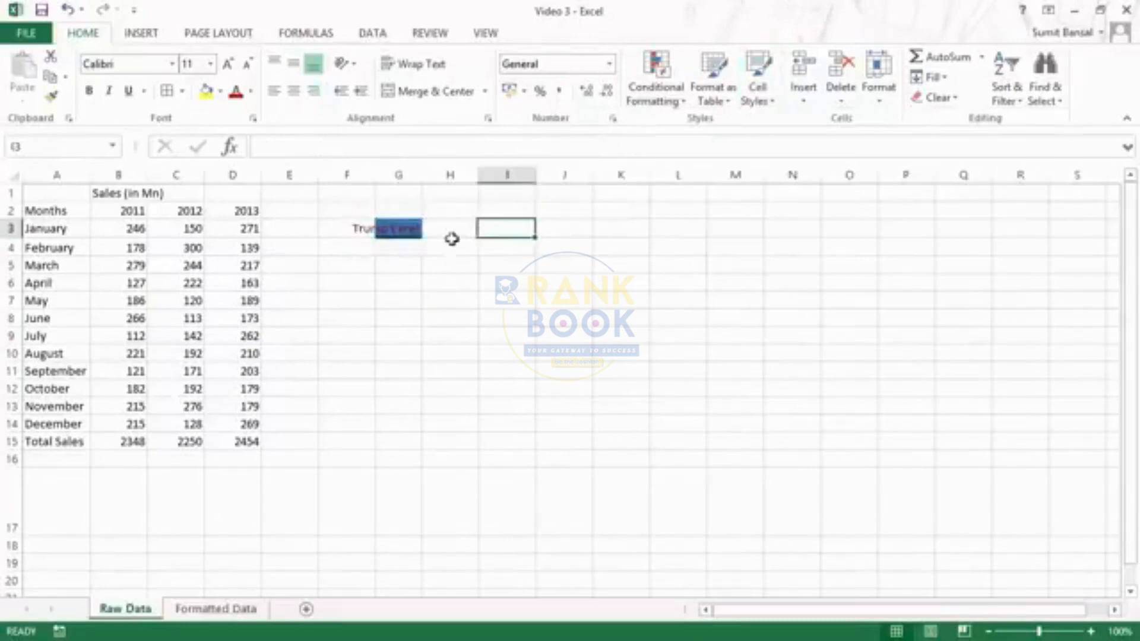
left_click(392, 230)
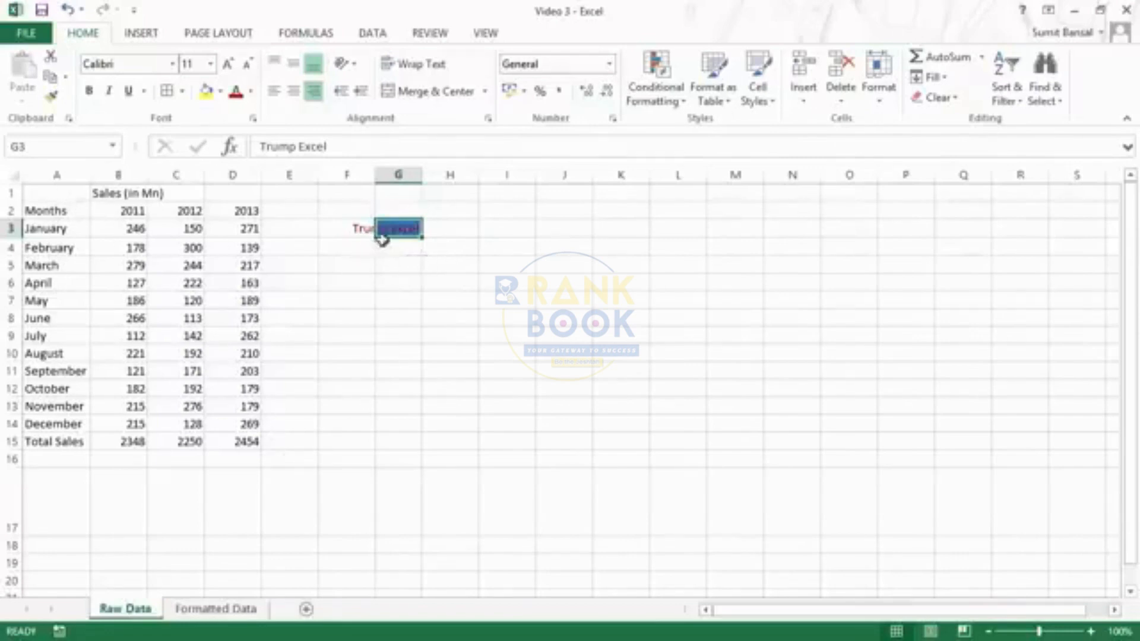
left_click(406, 249)
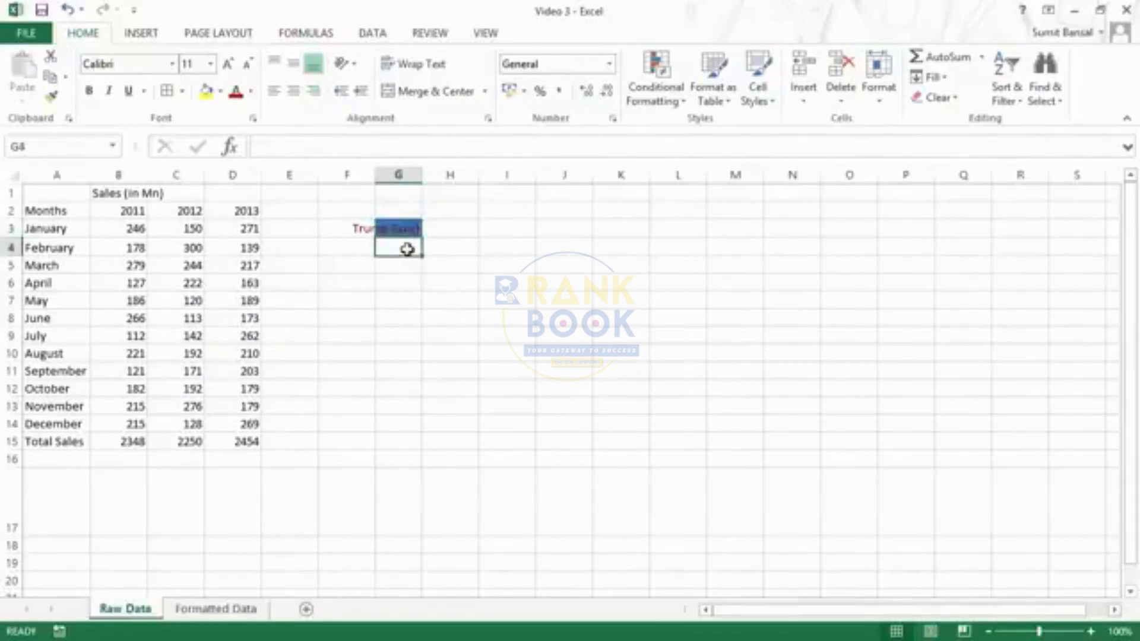
key("Up")
left_click(948, 98)
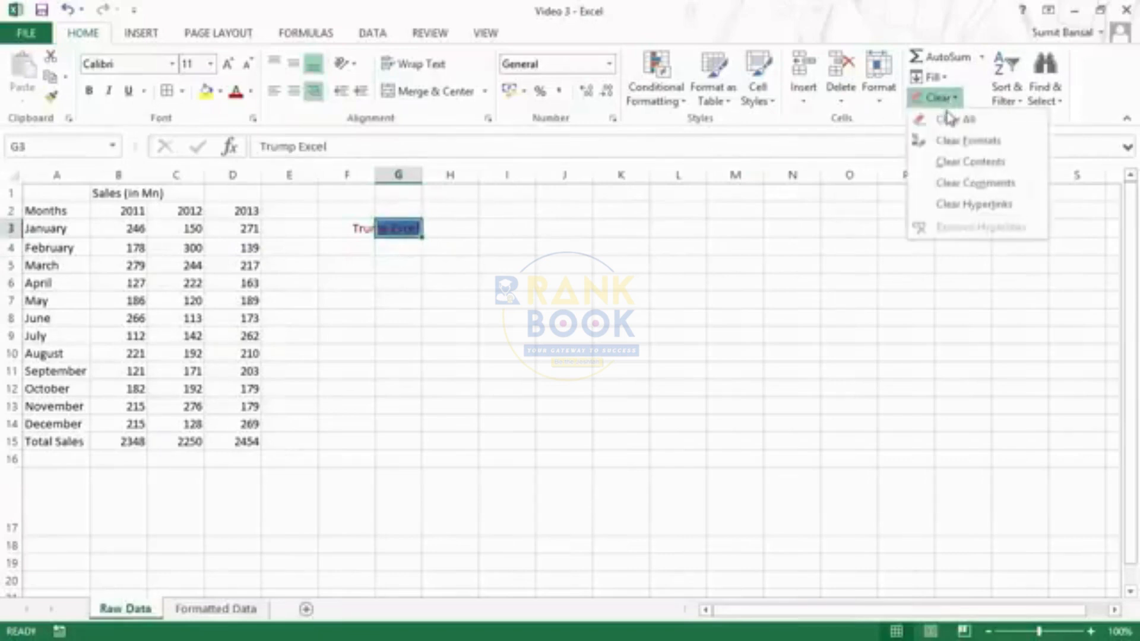
left_click(947, 117)
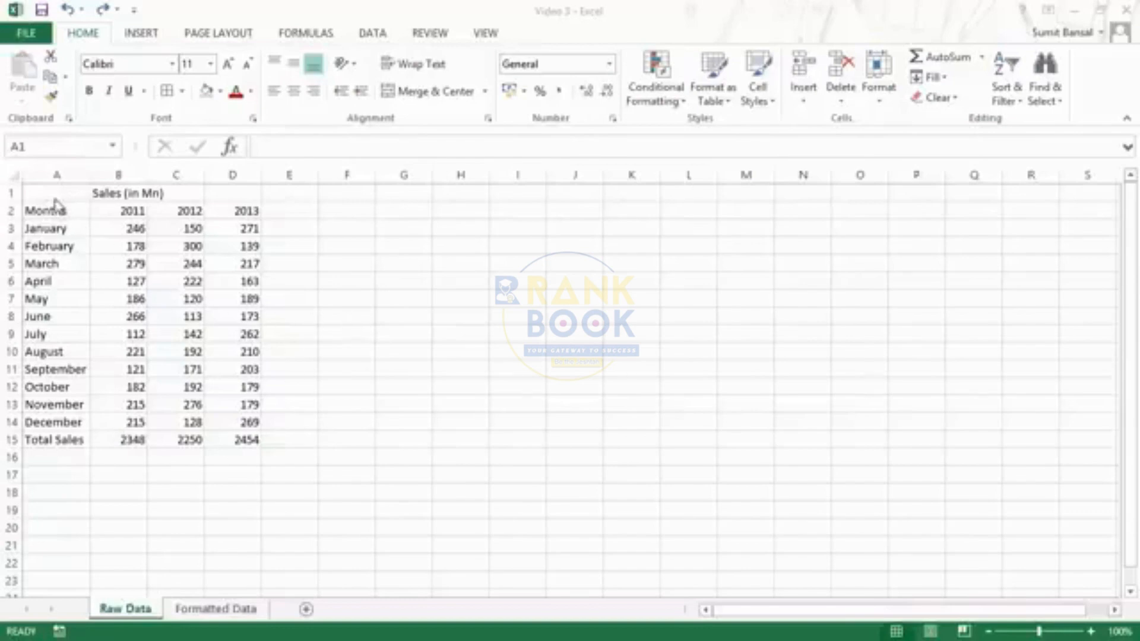
- Give every cell of the sales table A1:D15 All Borders
mouse_move(56, 191)
left_mouse_down()
mouse_move(216, 356)
mouse_move(239, 440)
left_mouse_up()
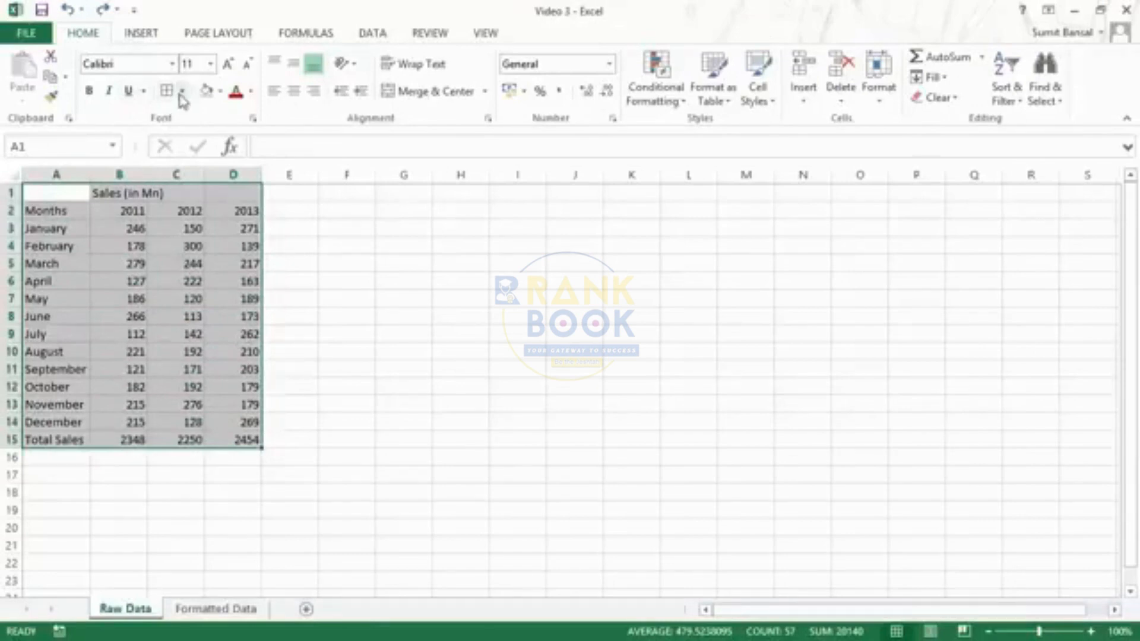
left_click(182, 92)
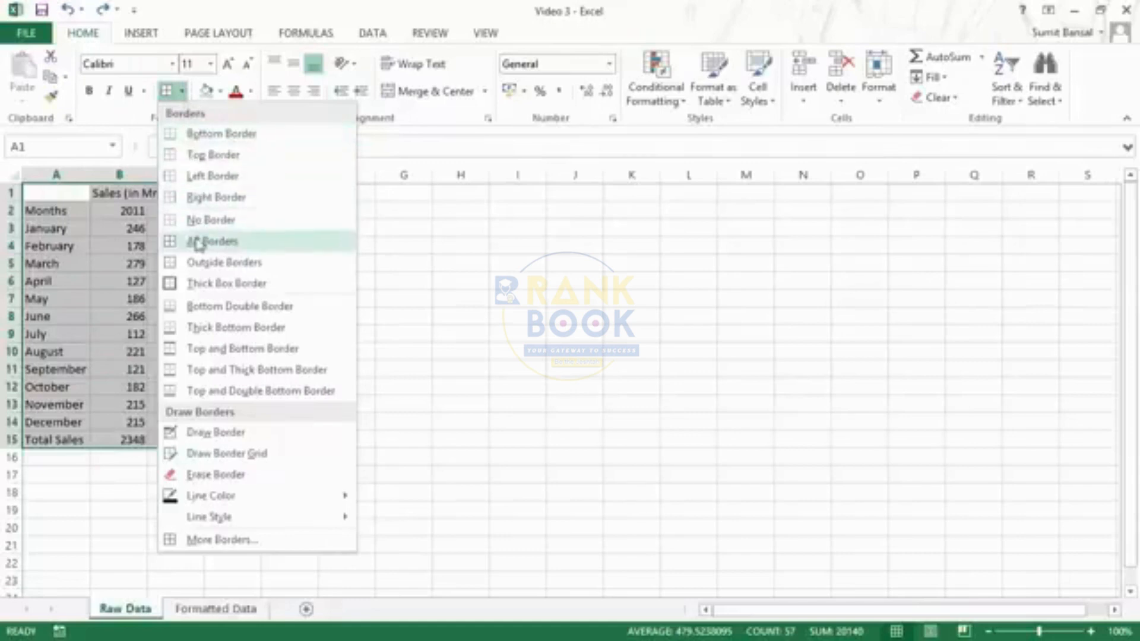
left_click(232, 244)
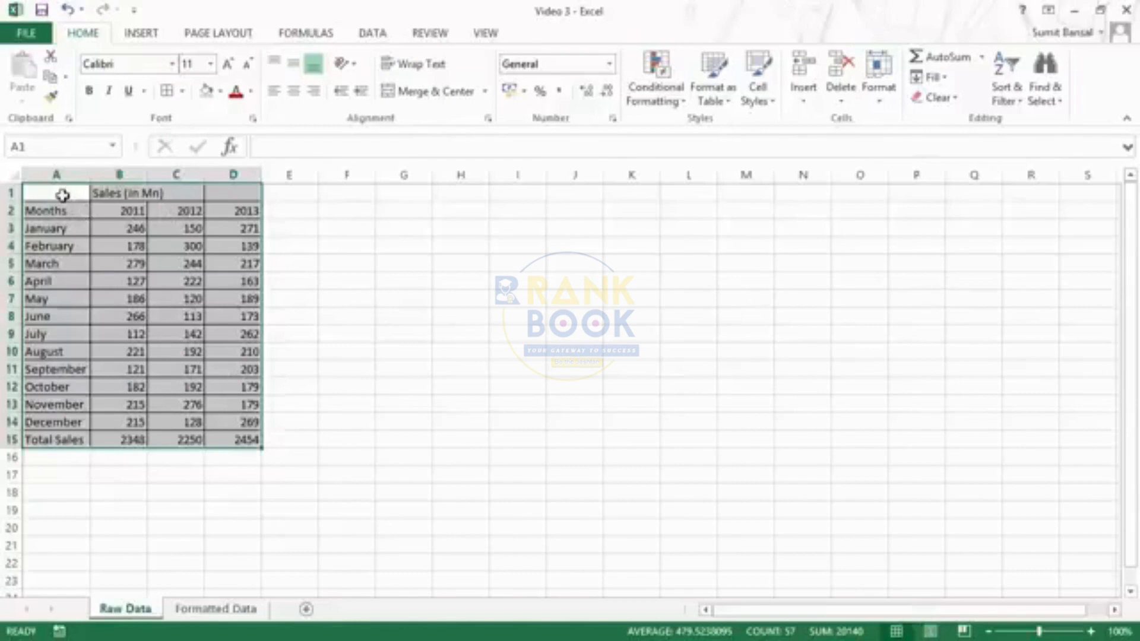
left_click_drag(61, 191, 226, 209)
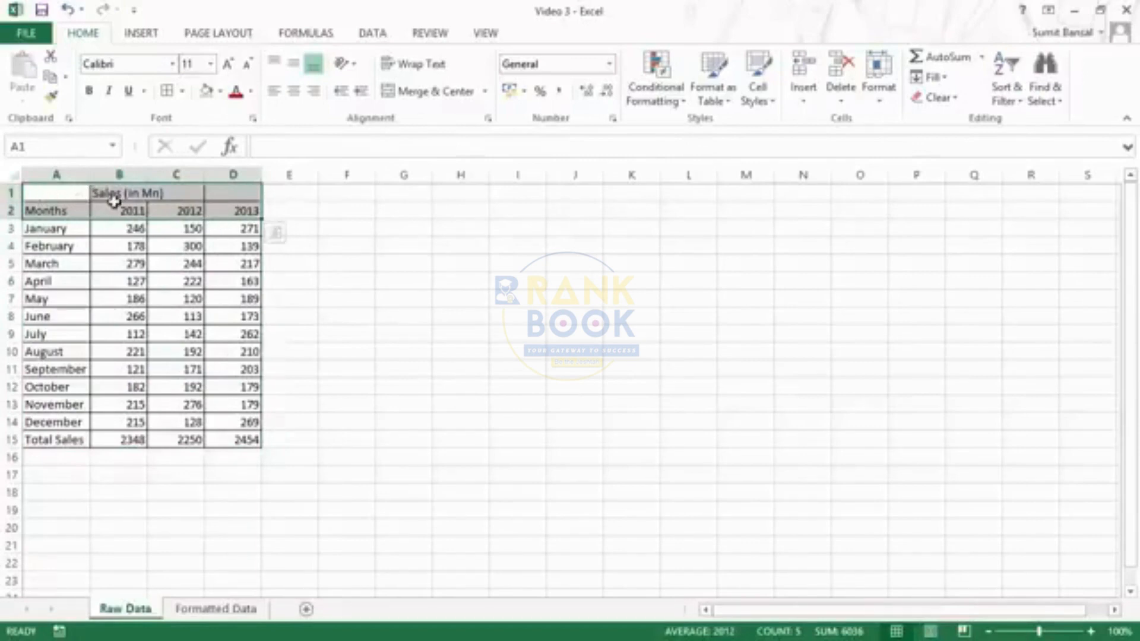
- Give the header rows A1:D2 a light grey fill with bold italic text
left_click(220, 91)
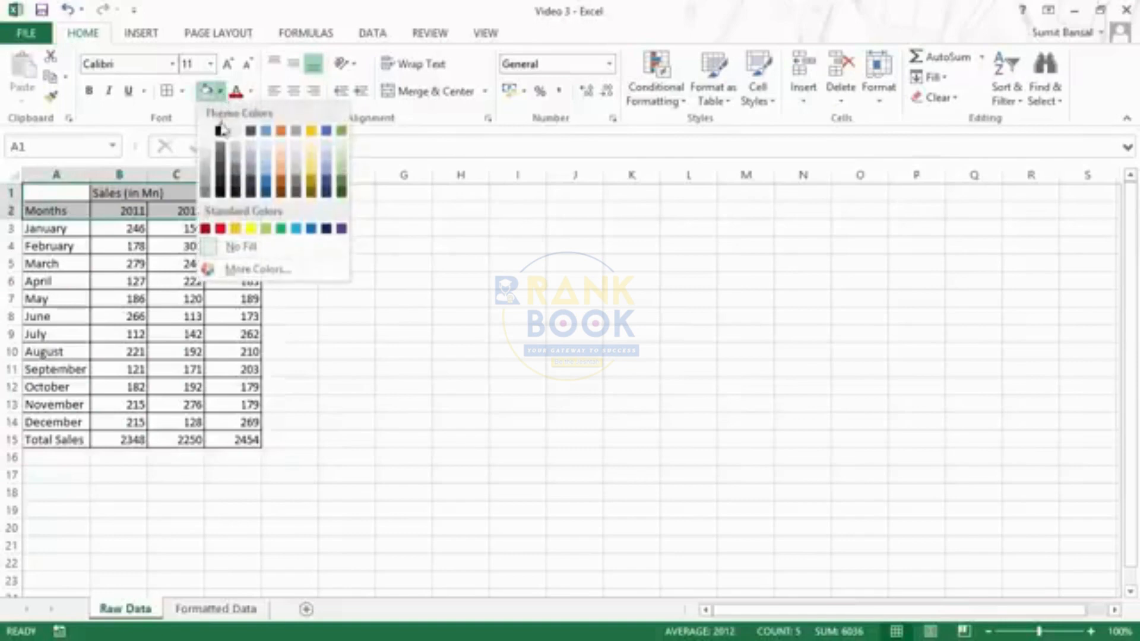
left_click(207, 159)
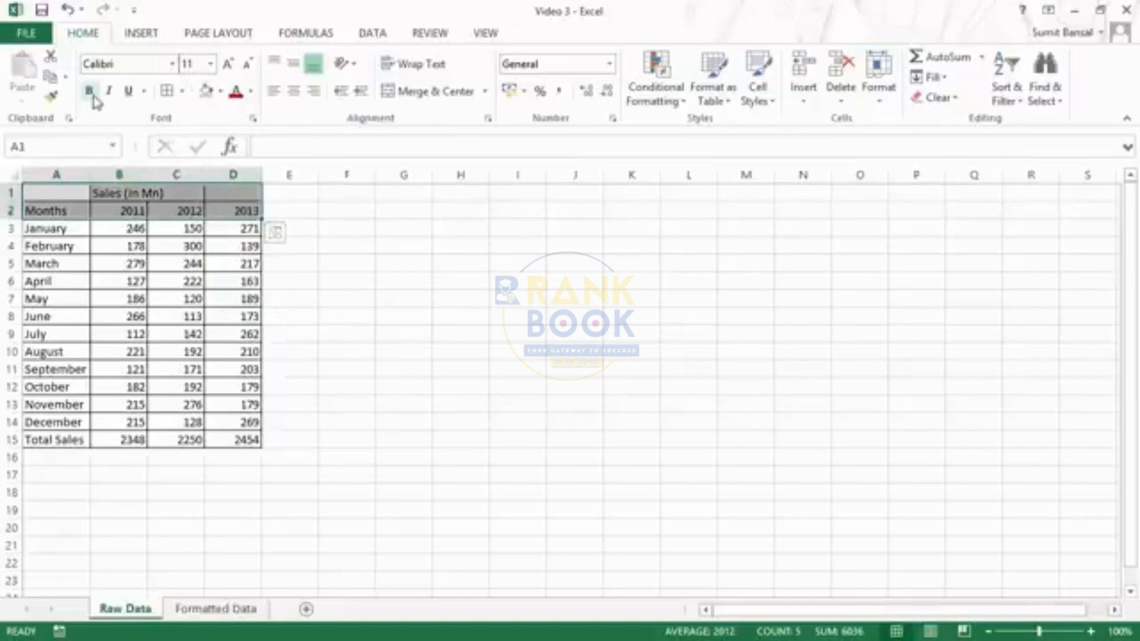
left_click(90, 91)
left_click(109, 90)
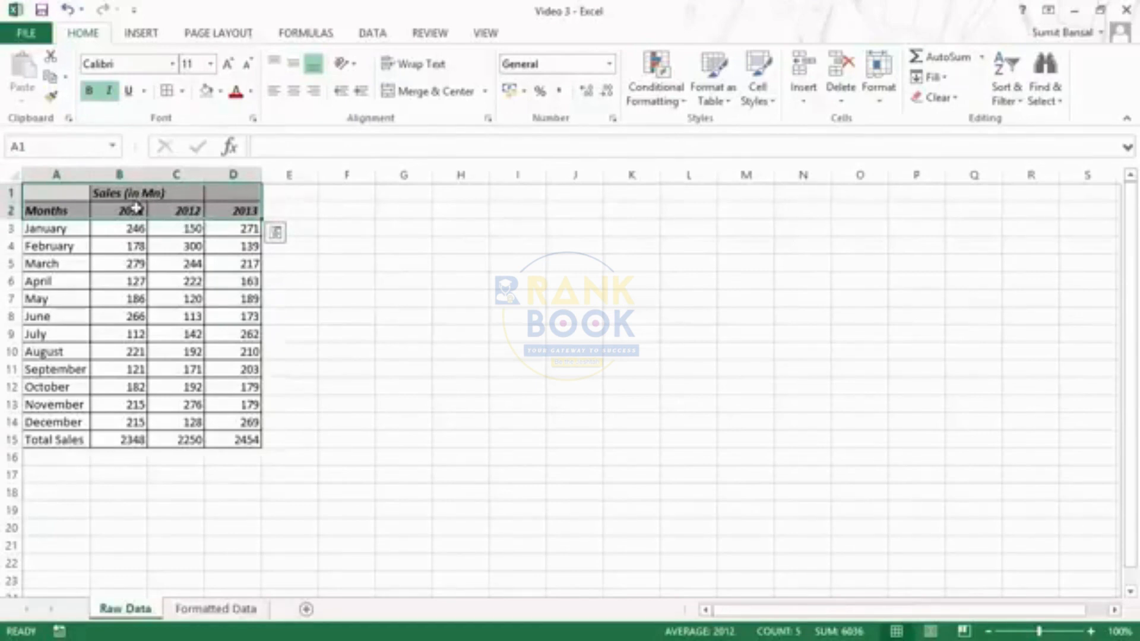
- Merge and centre the Sales (in Mn) heading across B1:D1, then undo the merge
left_click(120, 196)
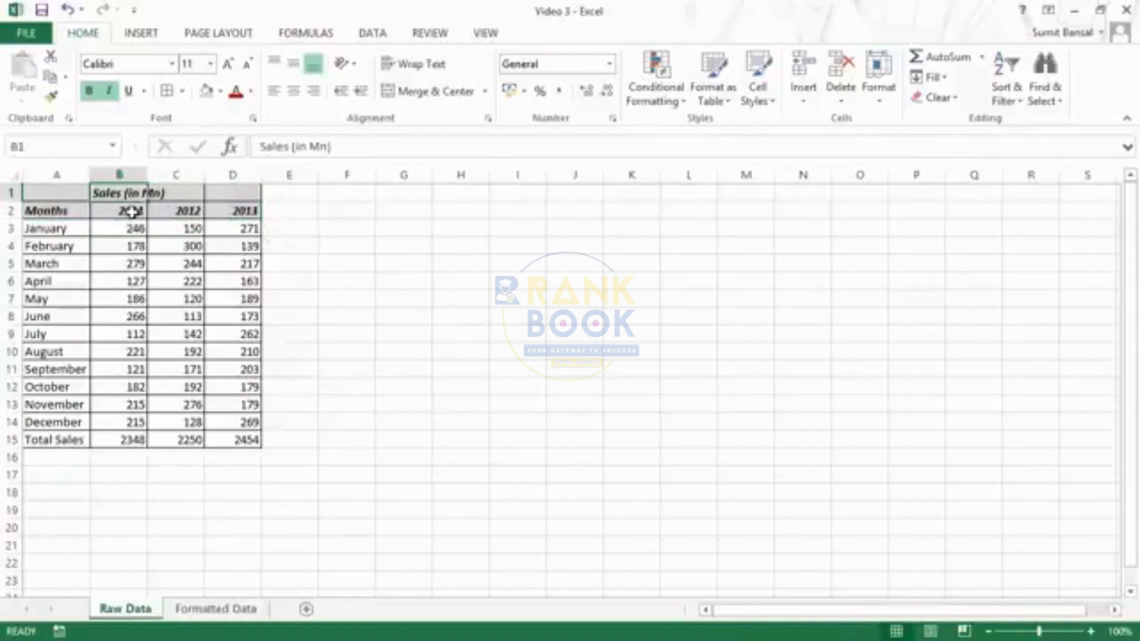
left_click_drag(131, 211, 223, 211)
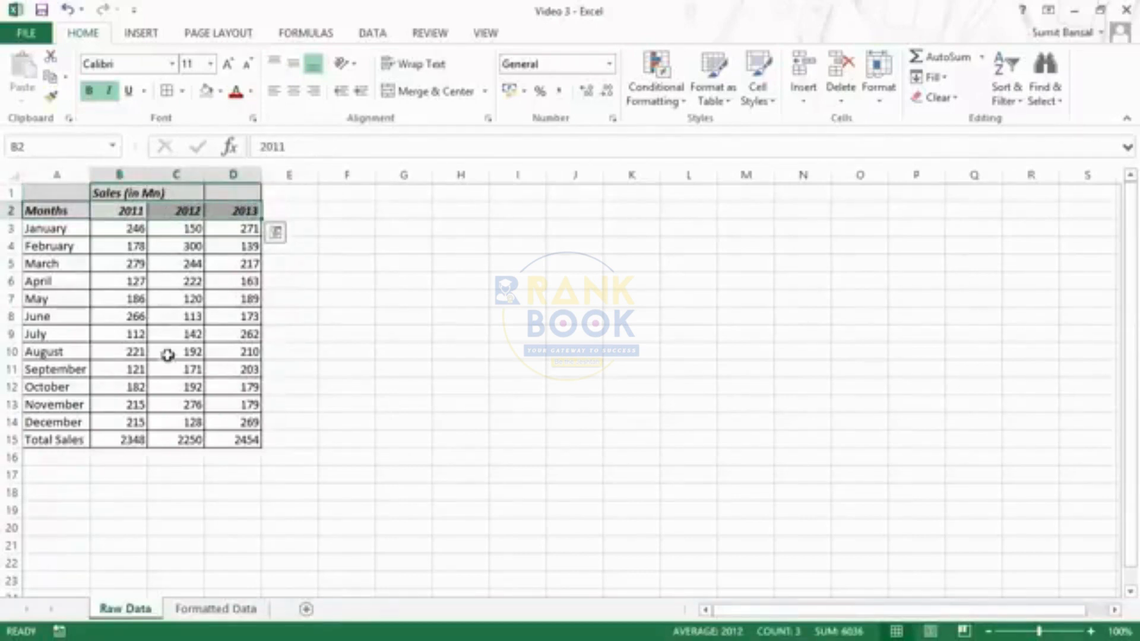
left_click(119, 192)
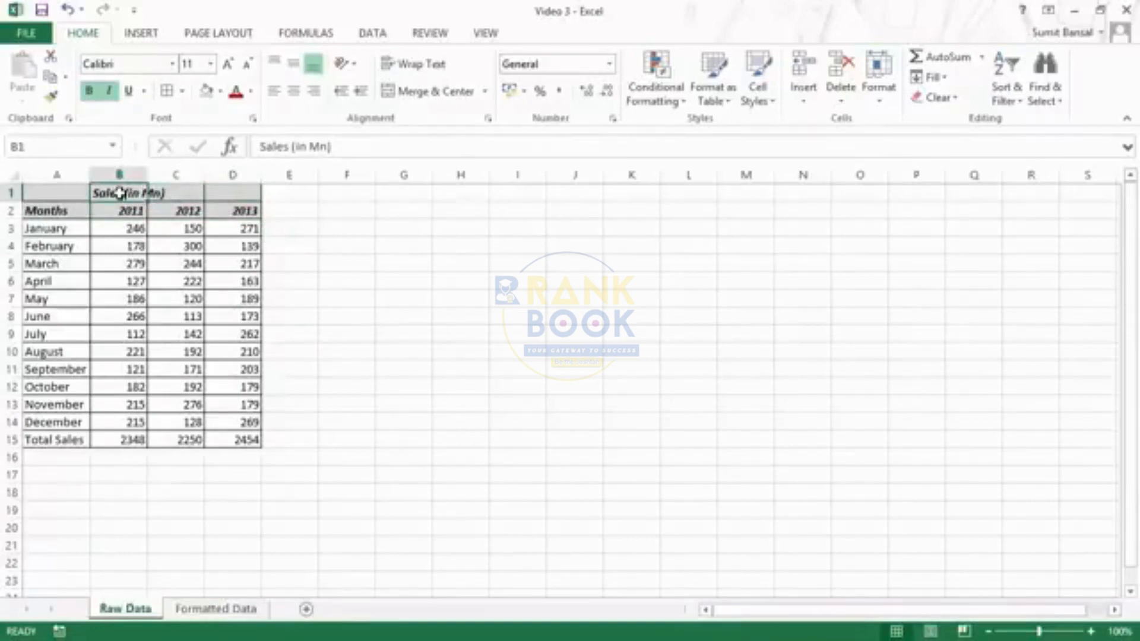
left_click_drag(120, 192, 216, 191)
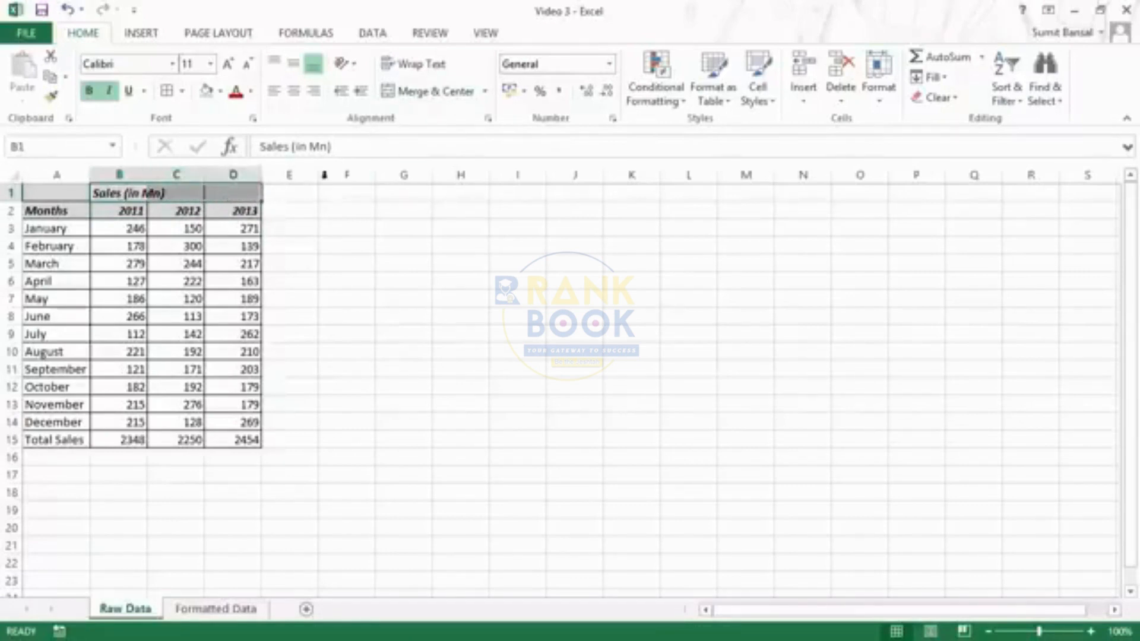
left_click(417, 92)
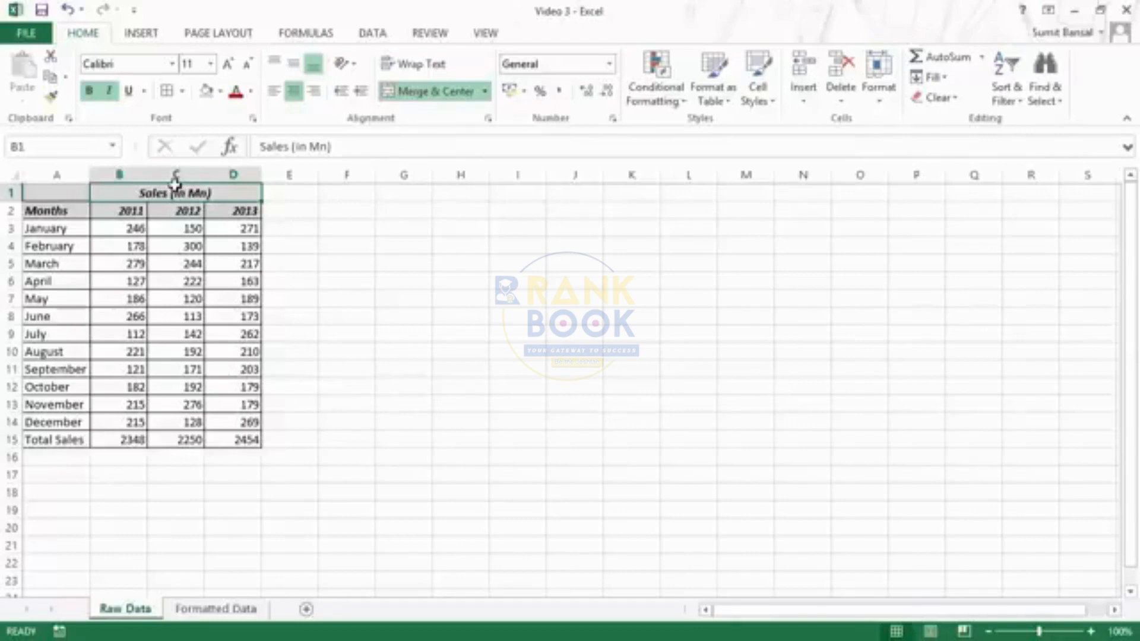
key("ctrl+z")
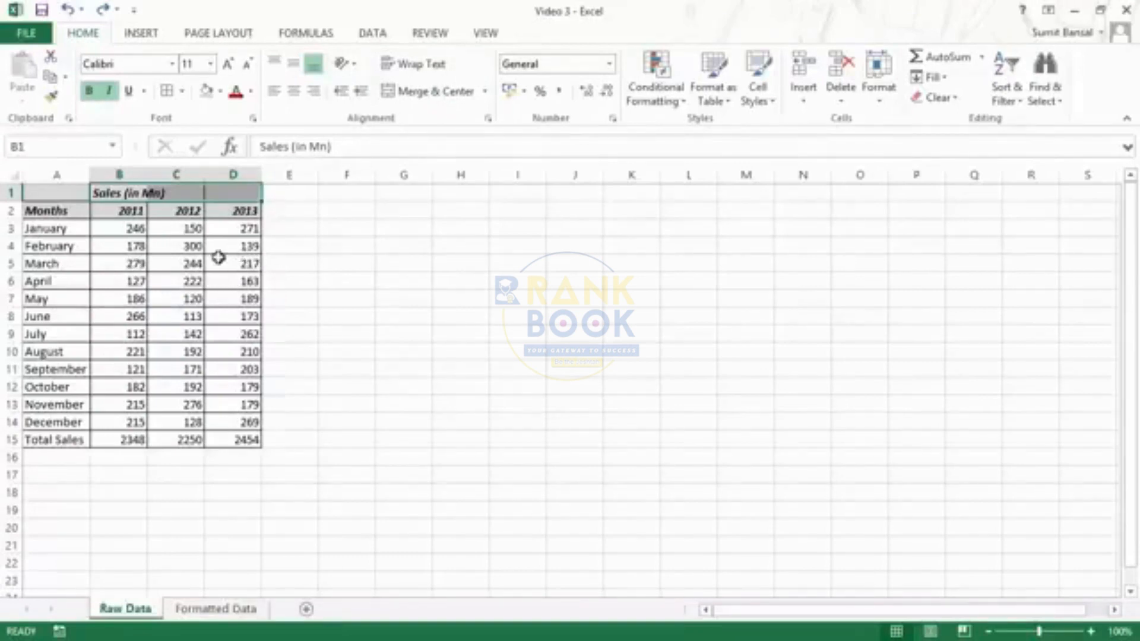
left_click_drag(136, 262, 241, 261)
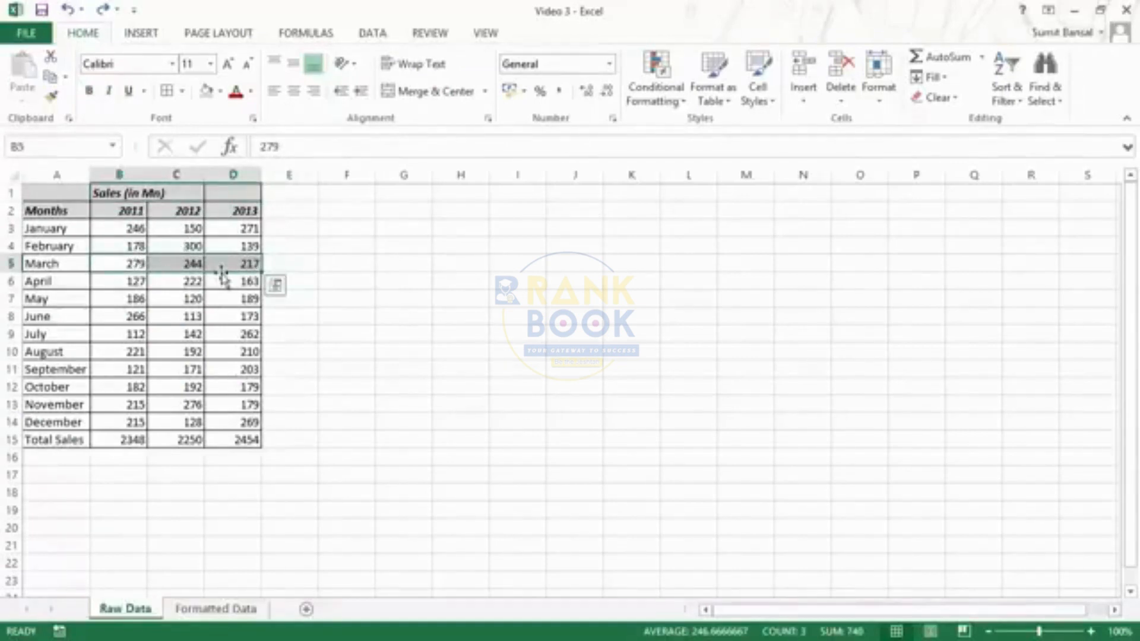
left_click(113, 193)
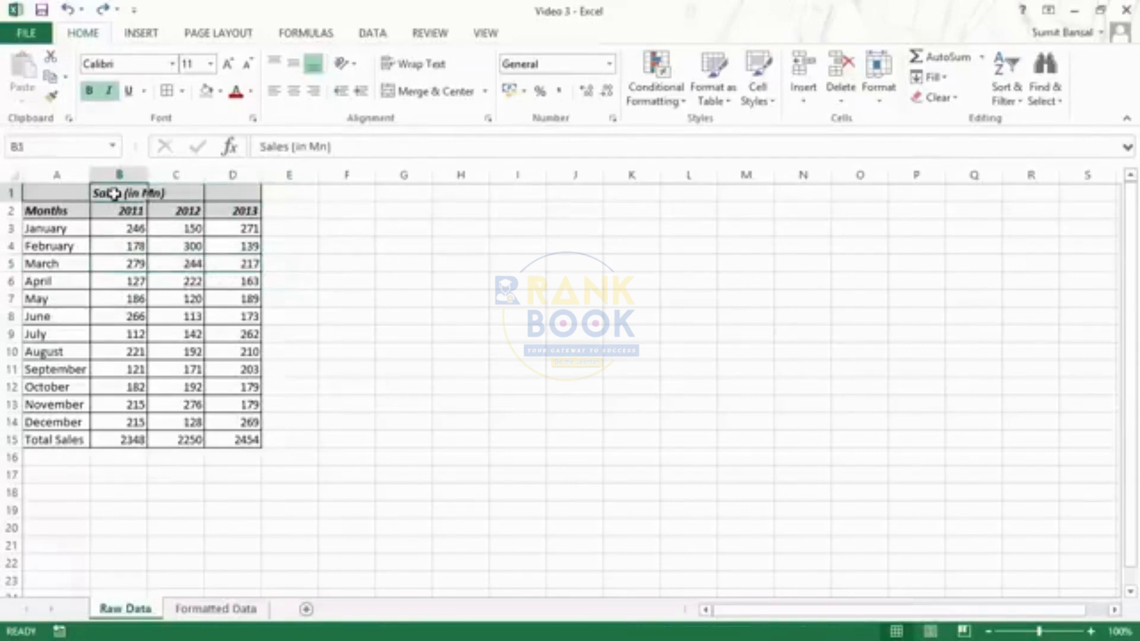
left_click_drag(114, 193, 218, 193)
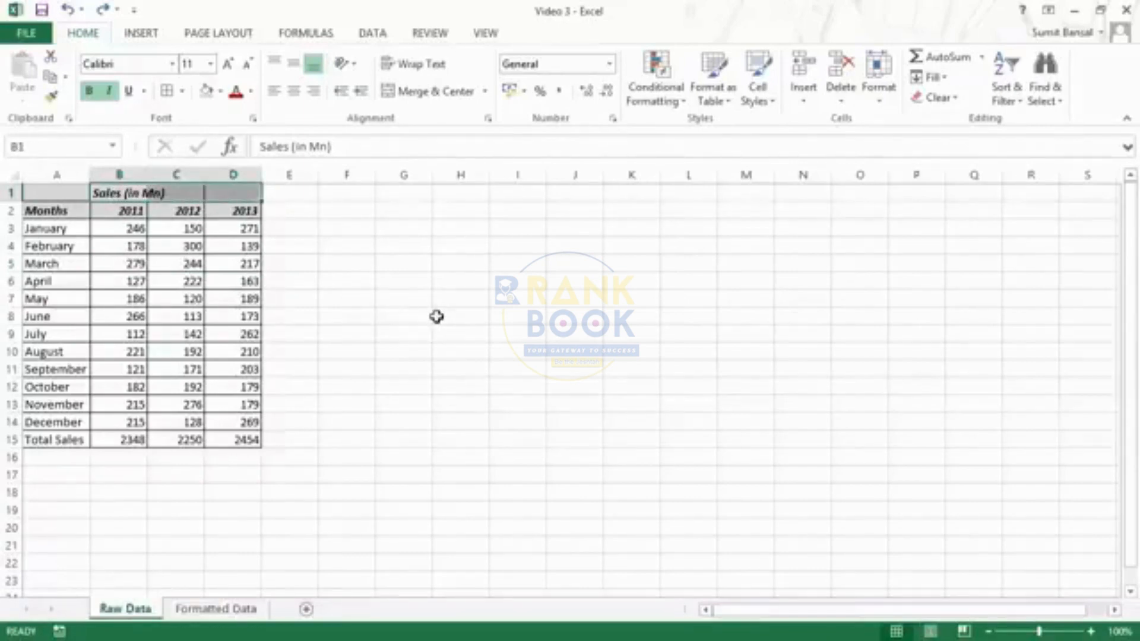
- Set the Sales (in Mn) title in B1:D1 to Center Across Selection alignment
key("ctrl+1")
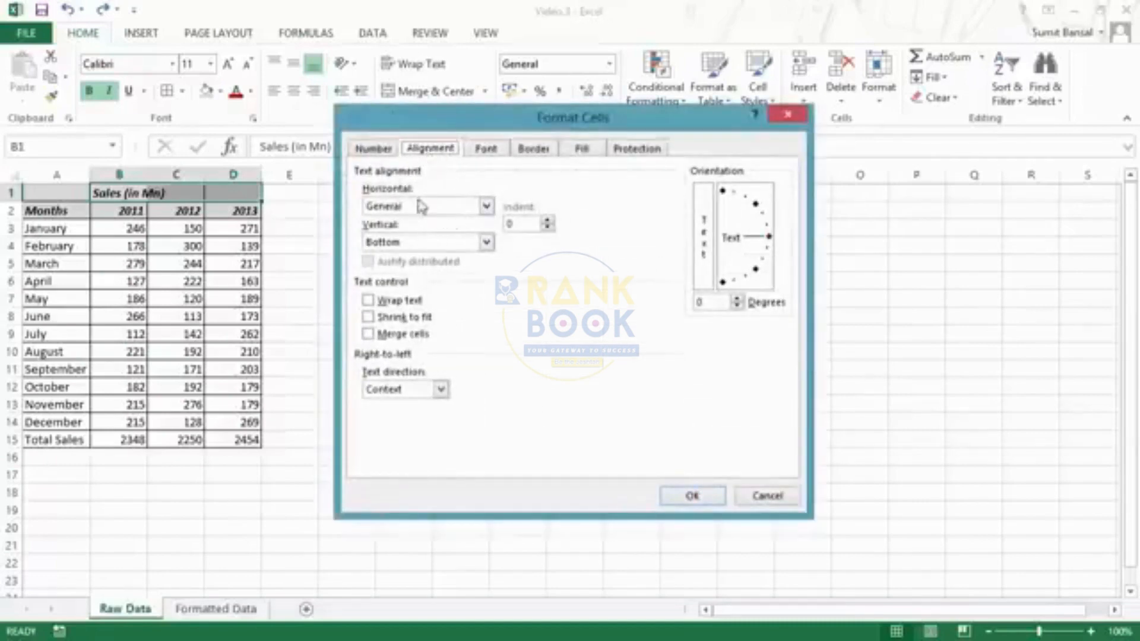
left_click(486, 210)
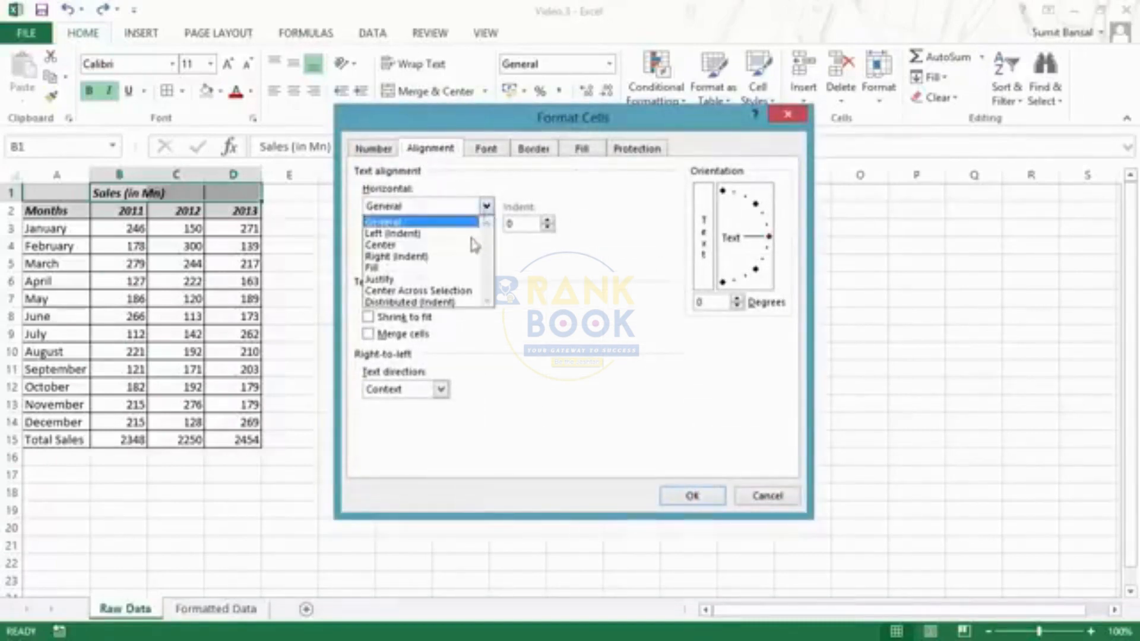
left_click(423, 293)
left_click(693, 496)
left_click(365, 255)
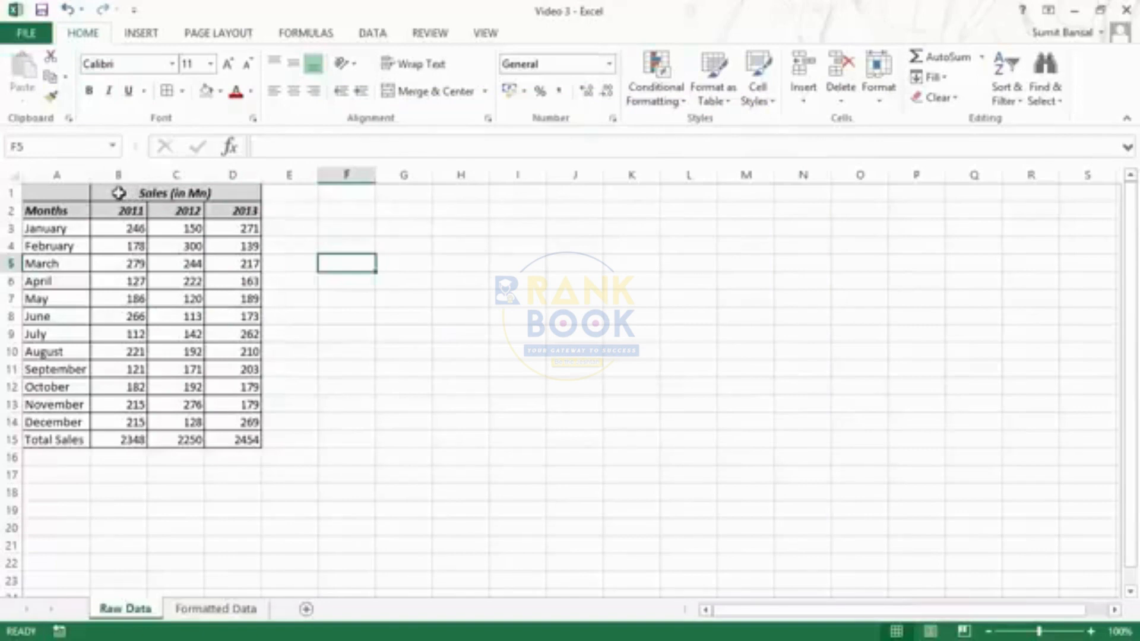
left_click_drag(118, 193, 242, 192)
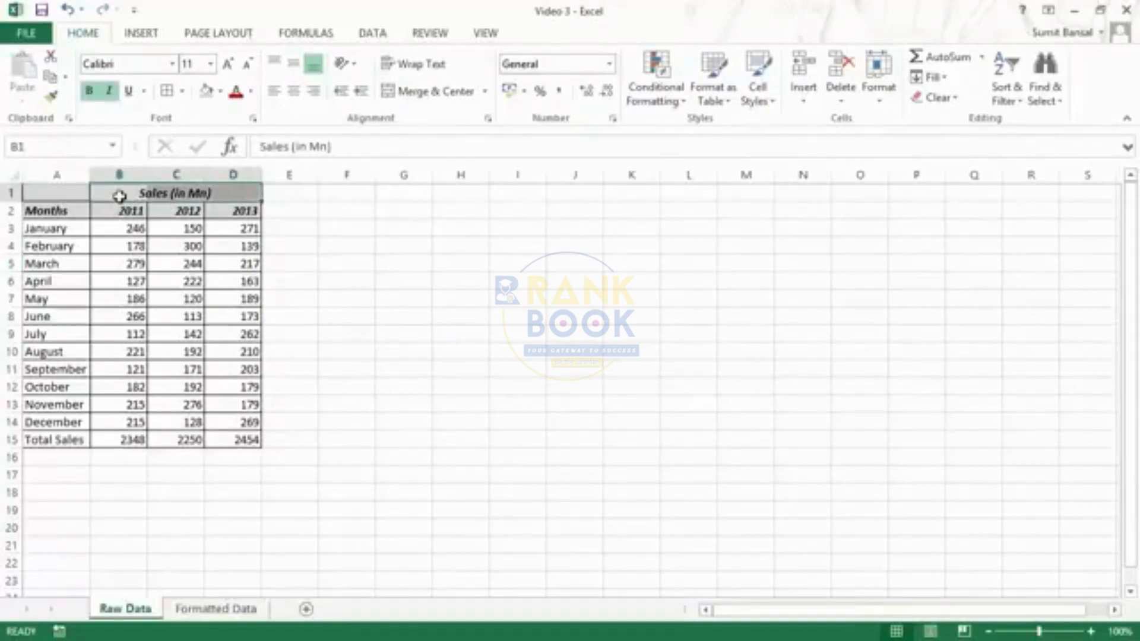
left_click(120, 196)
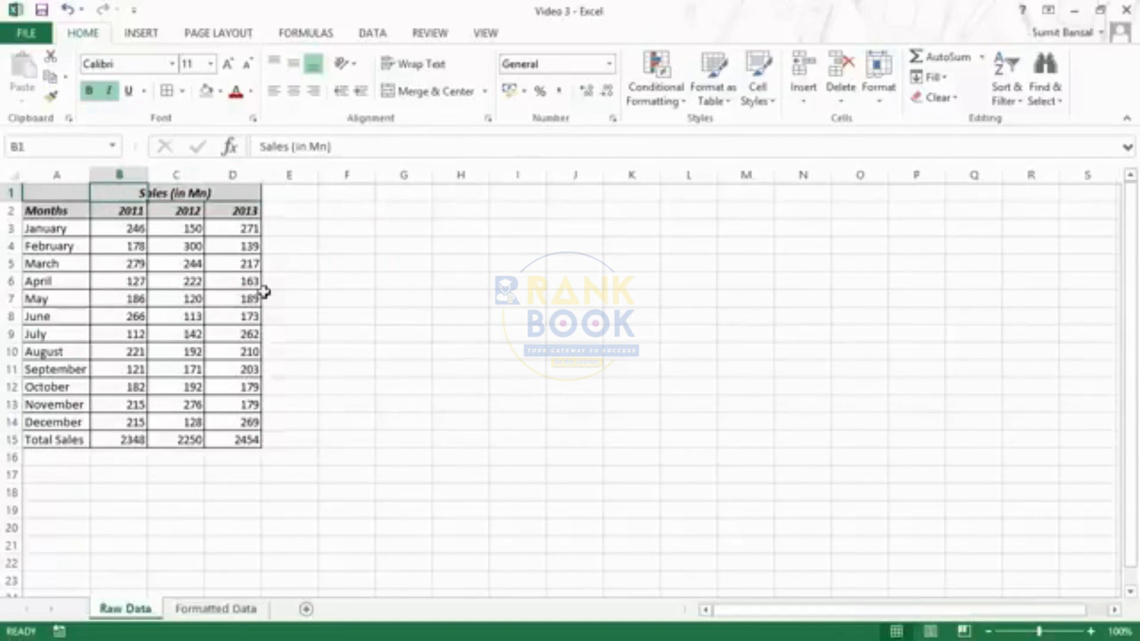
- Fill the Total Sales row A15:D15 light green and make its text bold
left_click(48, 440)
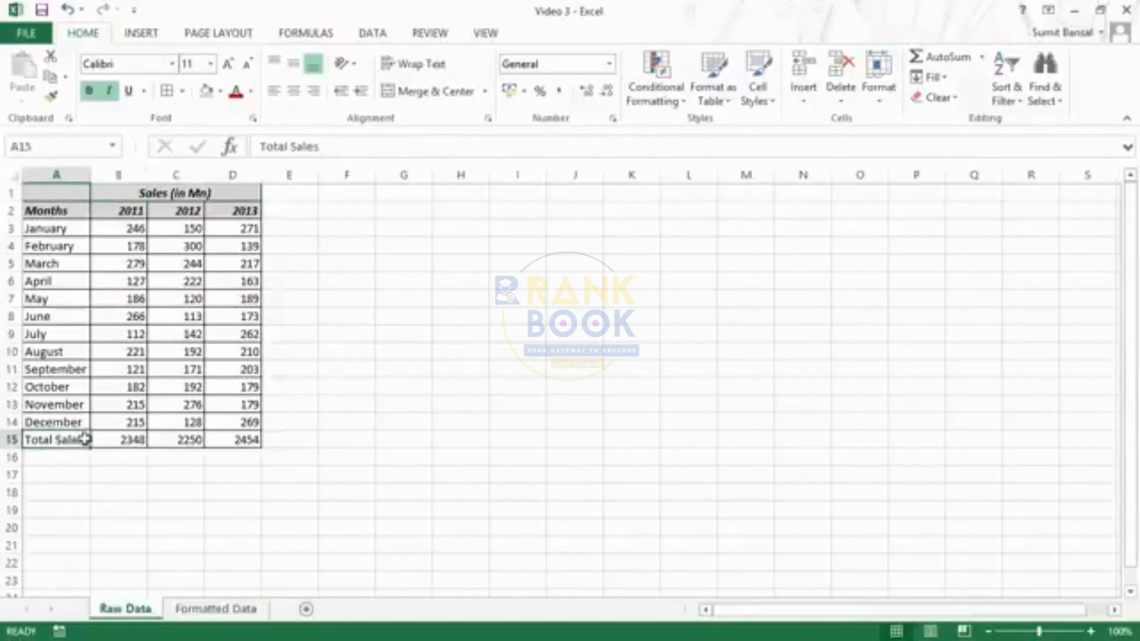
key("shift+Right")
key("shift+Right")
key("shift+Right")
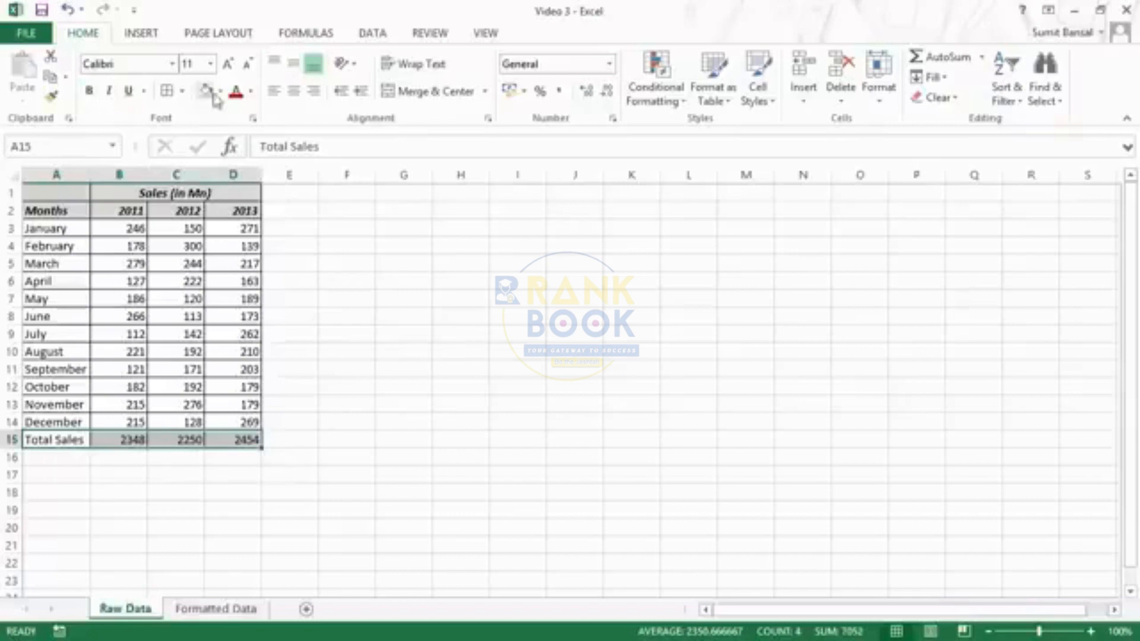
left_click(220, 91)
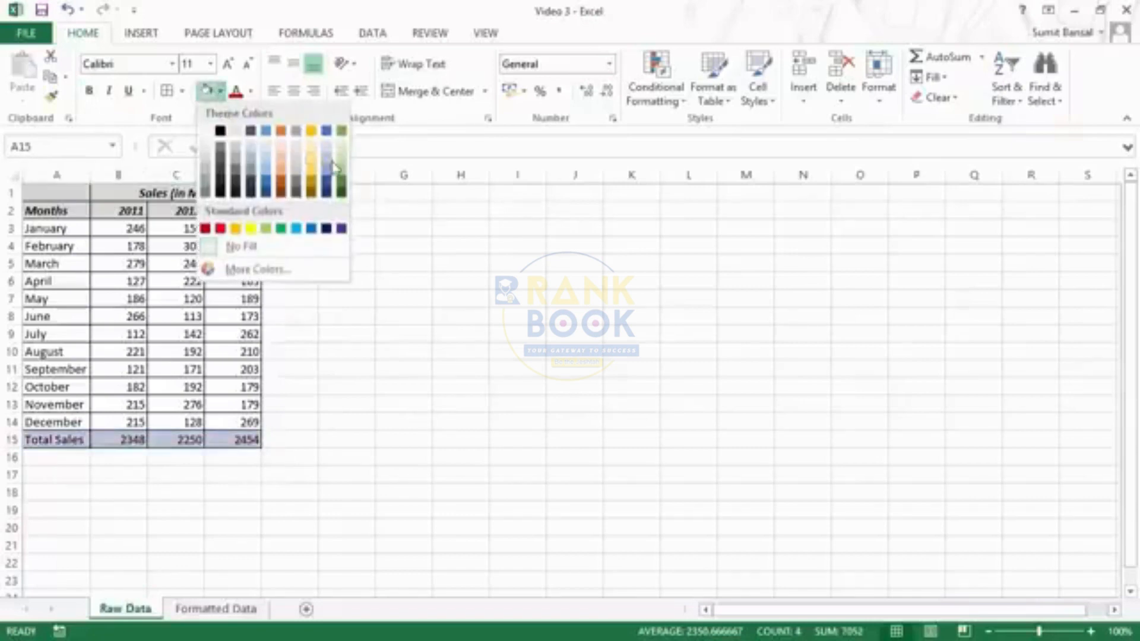
left_click(341, 168)
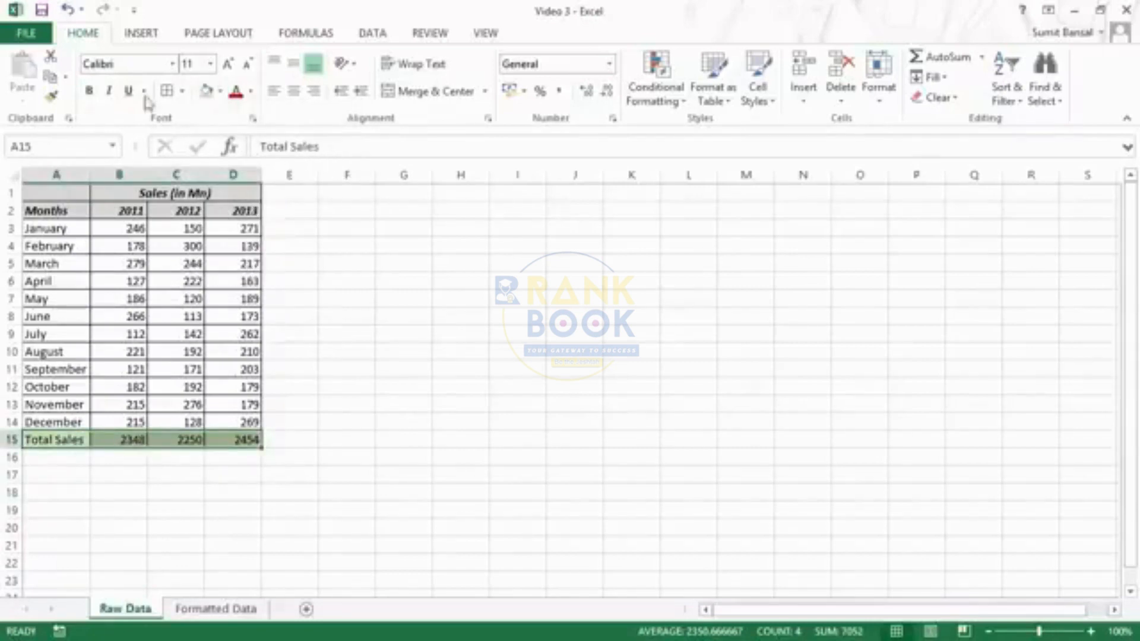
left_click(89, 91)
left_click(389, 419)
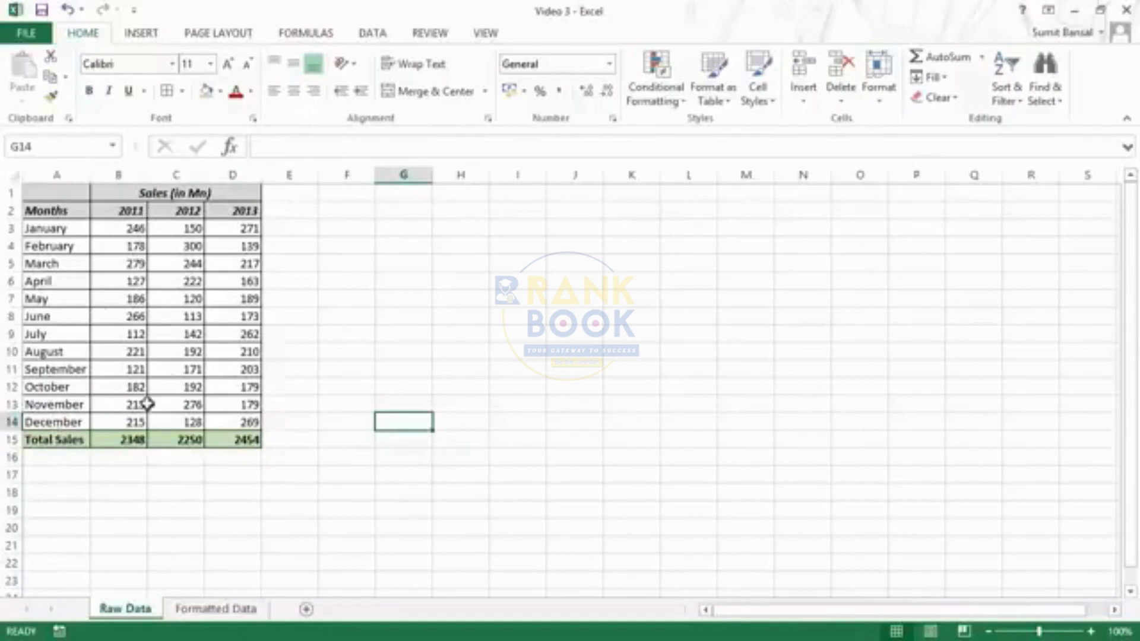
left_click(51, 435)
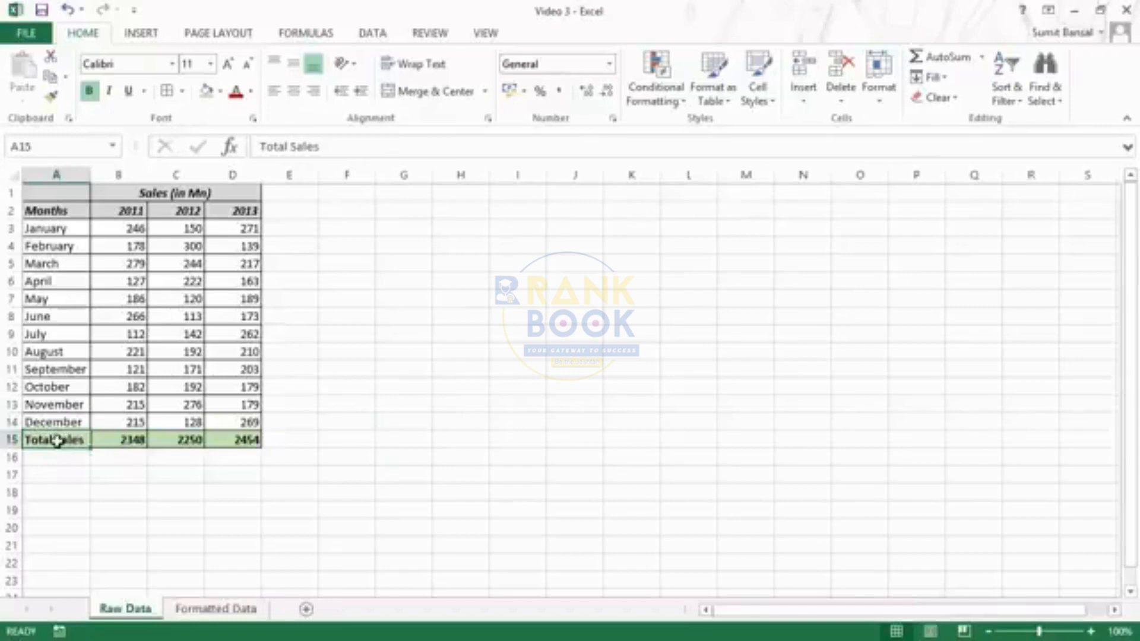
left_click_drag(50, 440, 237, 438)
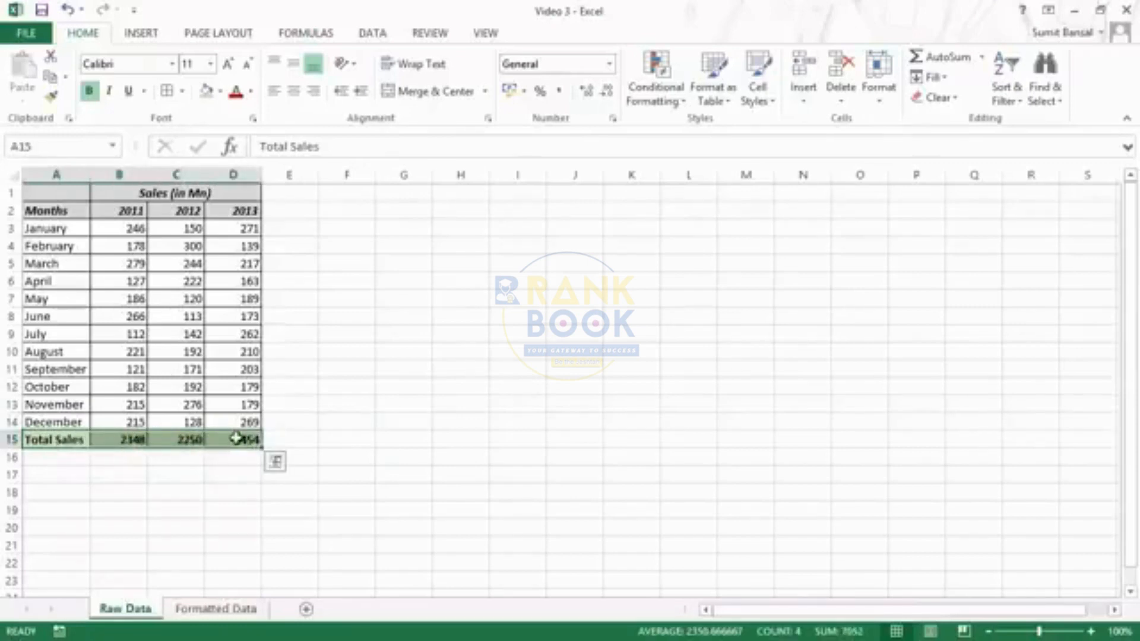
- Add a double-line top border to the Total Sales row A15:D15 via Format Cells
left_click(181, 90)
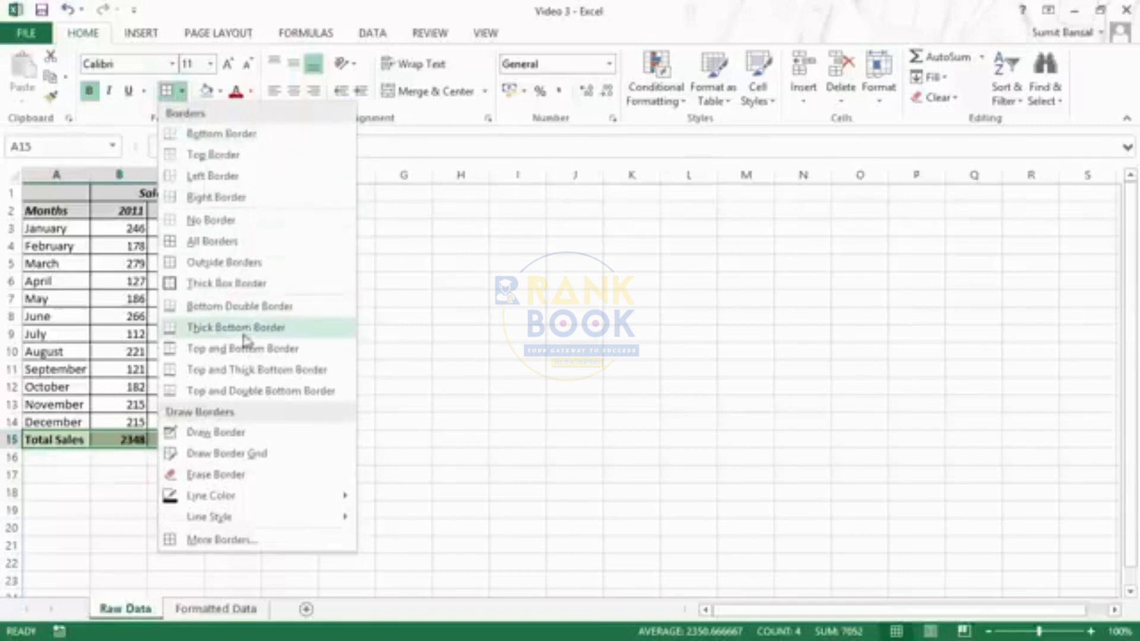
left_click(232, 370)
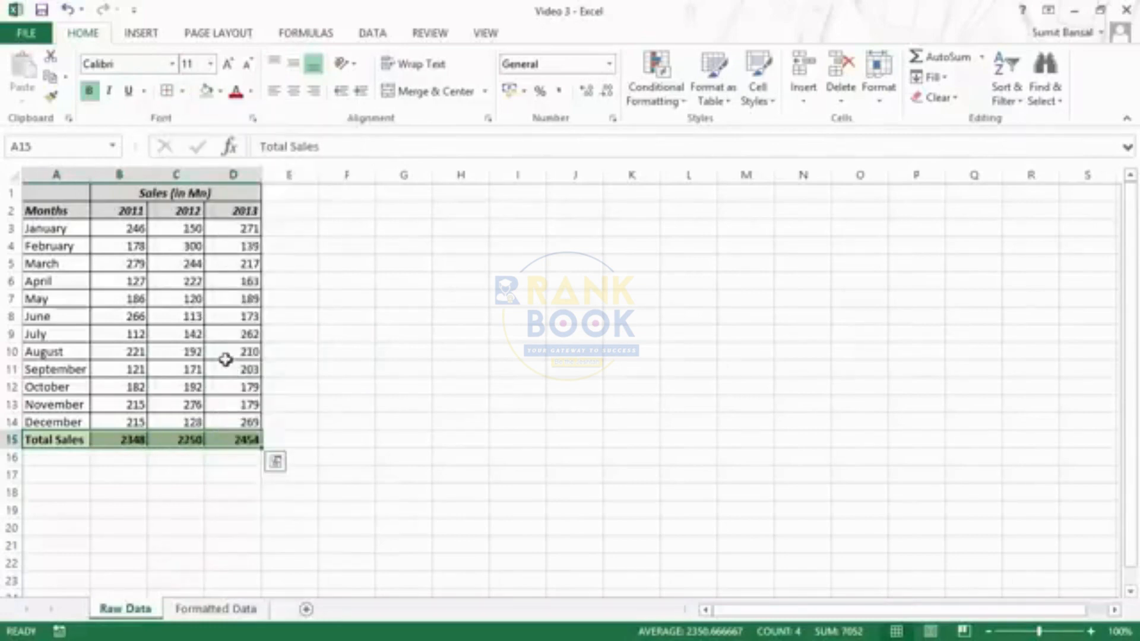
key("ctrl+1")
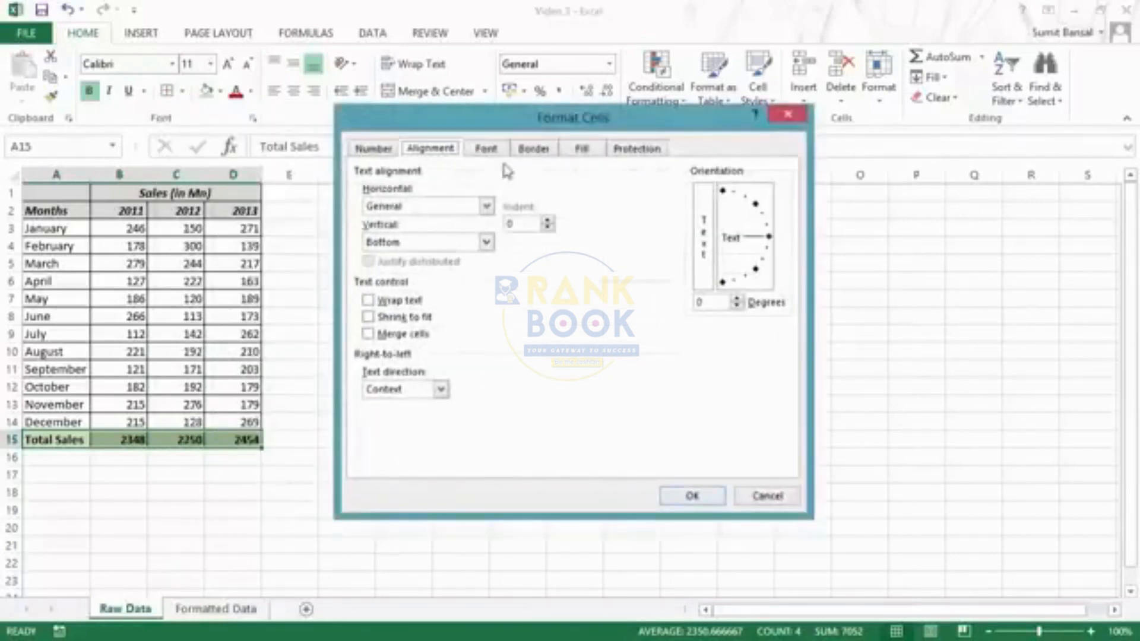
left_click(533, 149)
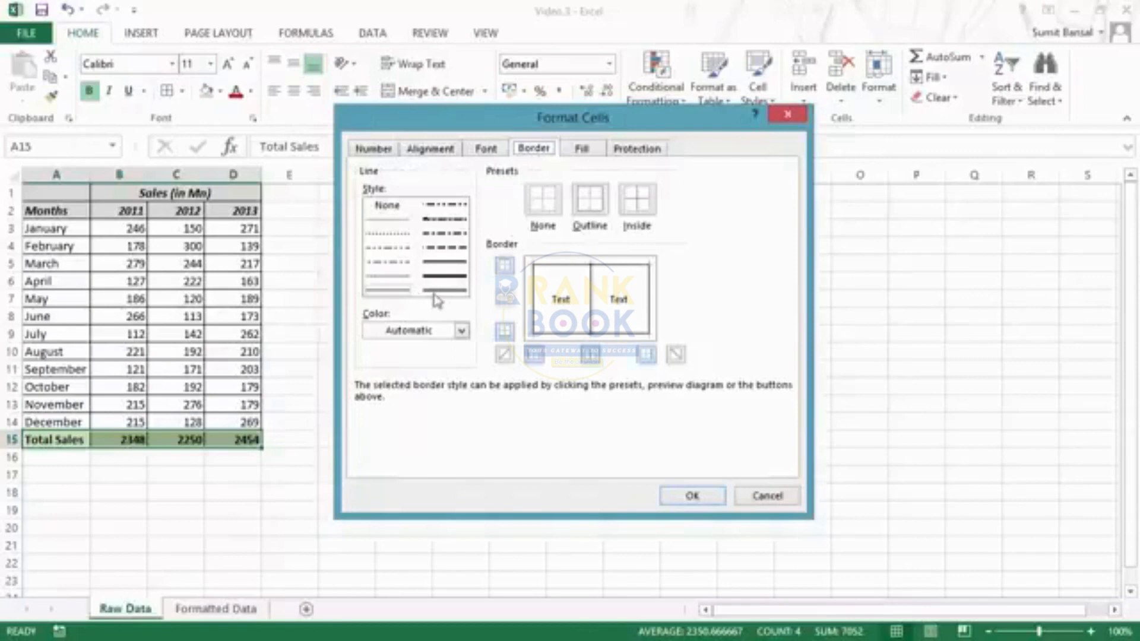
left_click(432, 292)
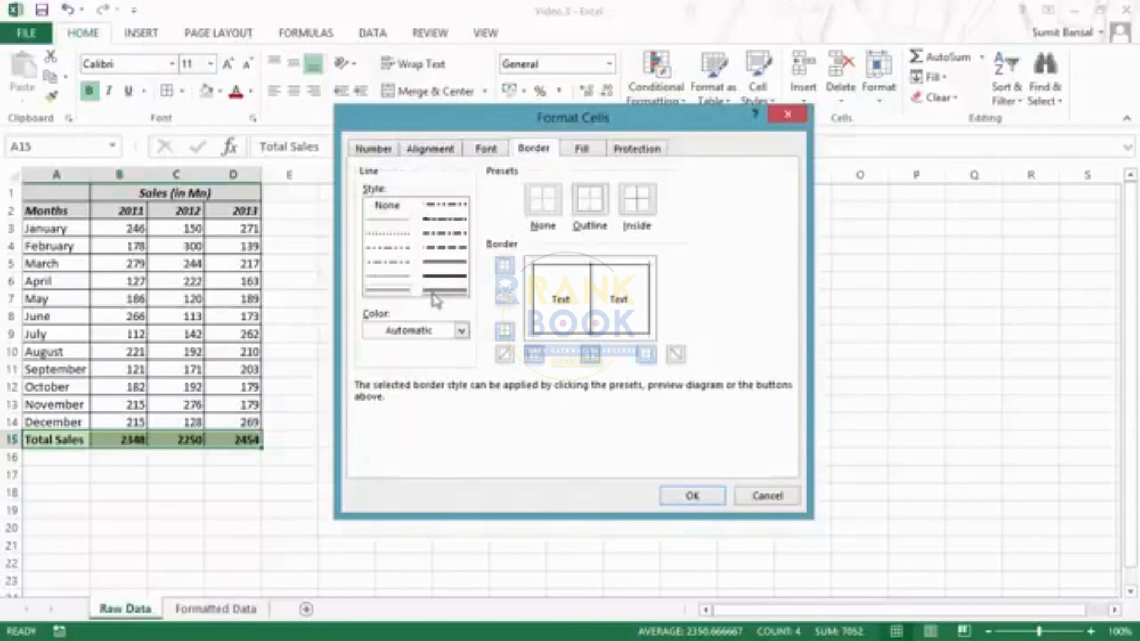
left_click(574, 274)
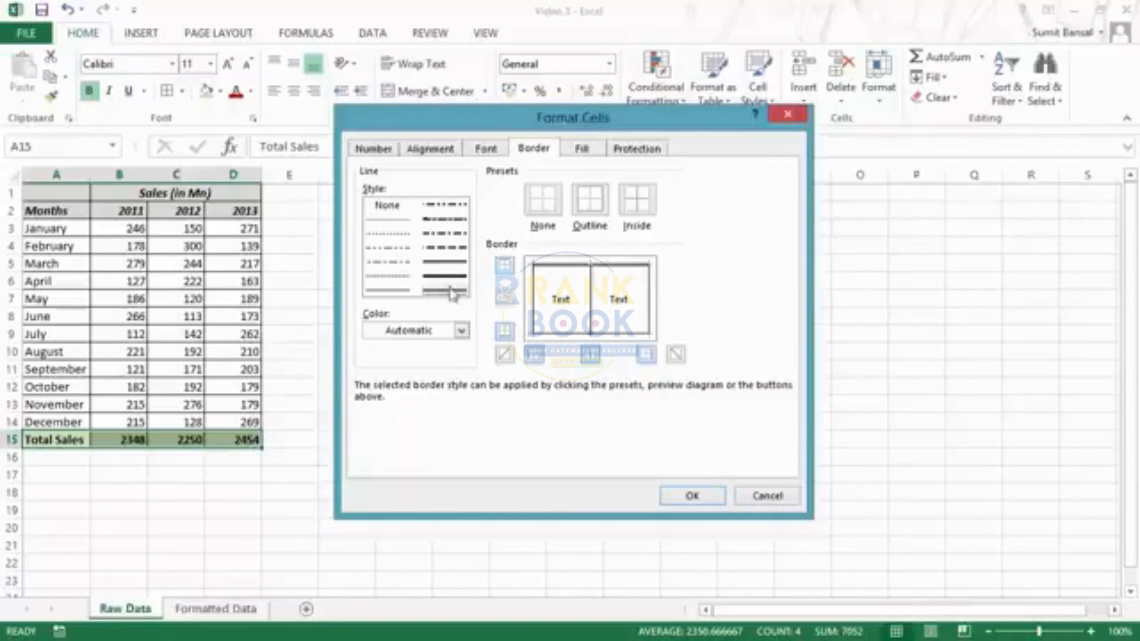
left_click(680, 506)
left_click(342, 389)
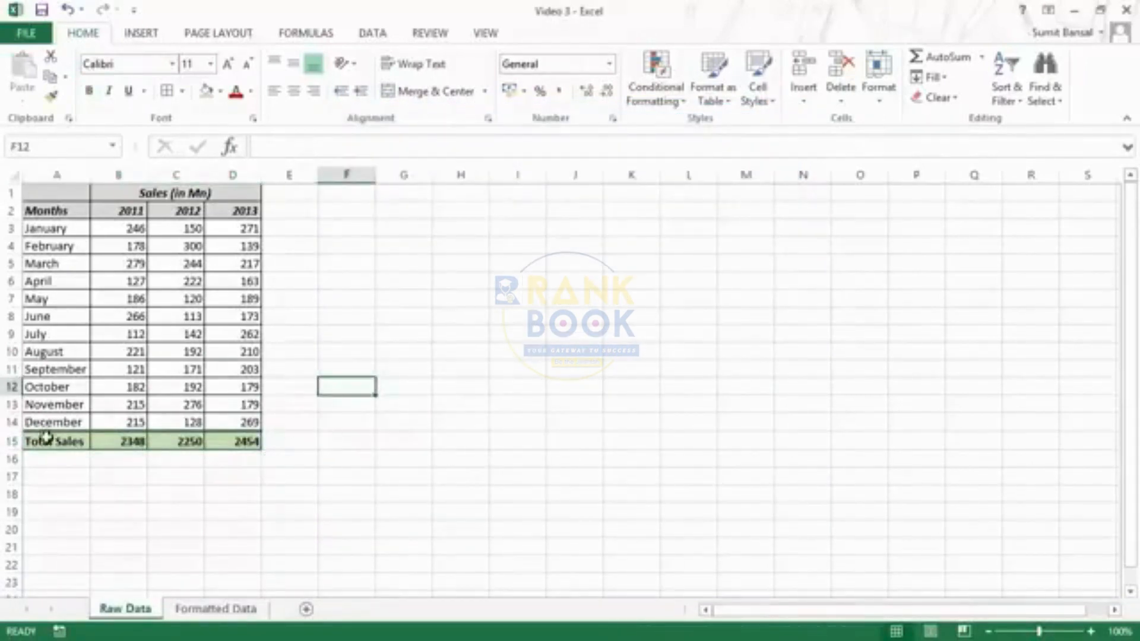
left_click_drag(48, 438, 253, 443)
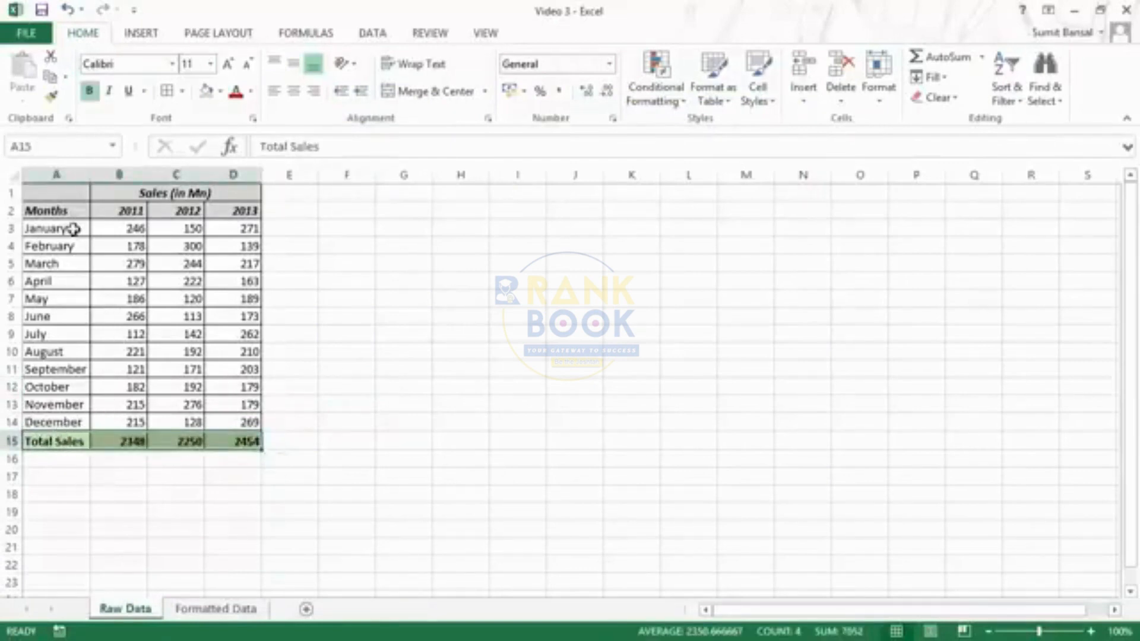
- Compare with the Formatted Data sheet, then select July 2011's value 112 in B9
left_click(209, 610)
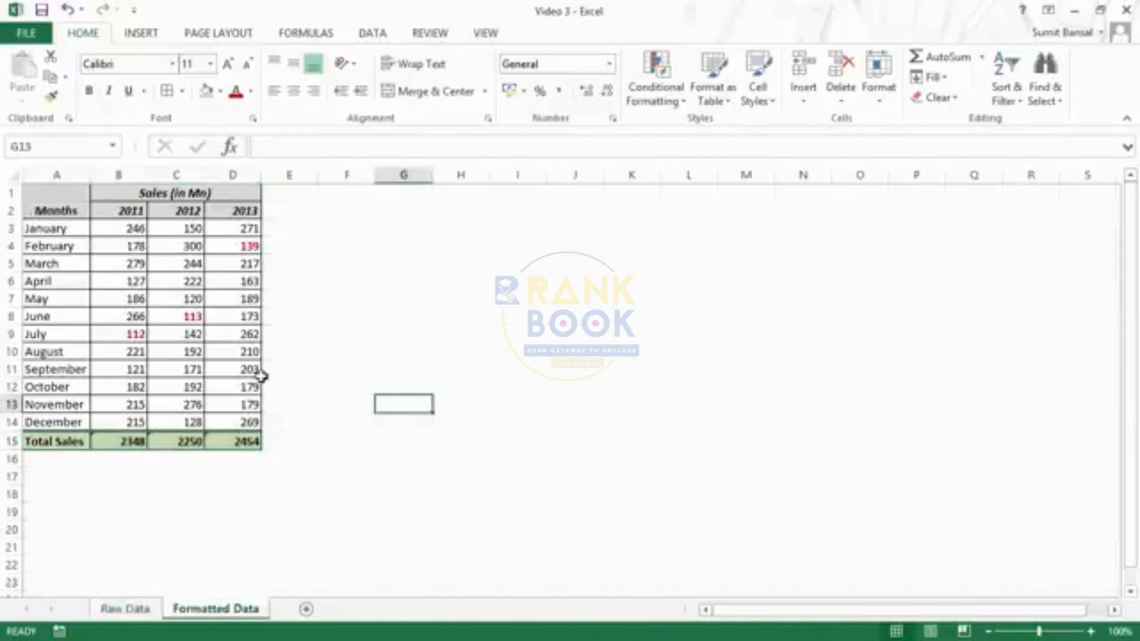
left_click(122, 609)
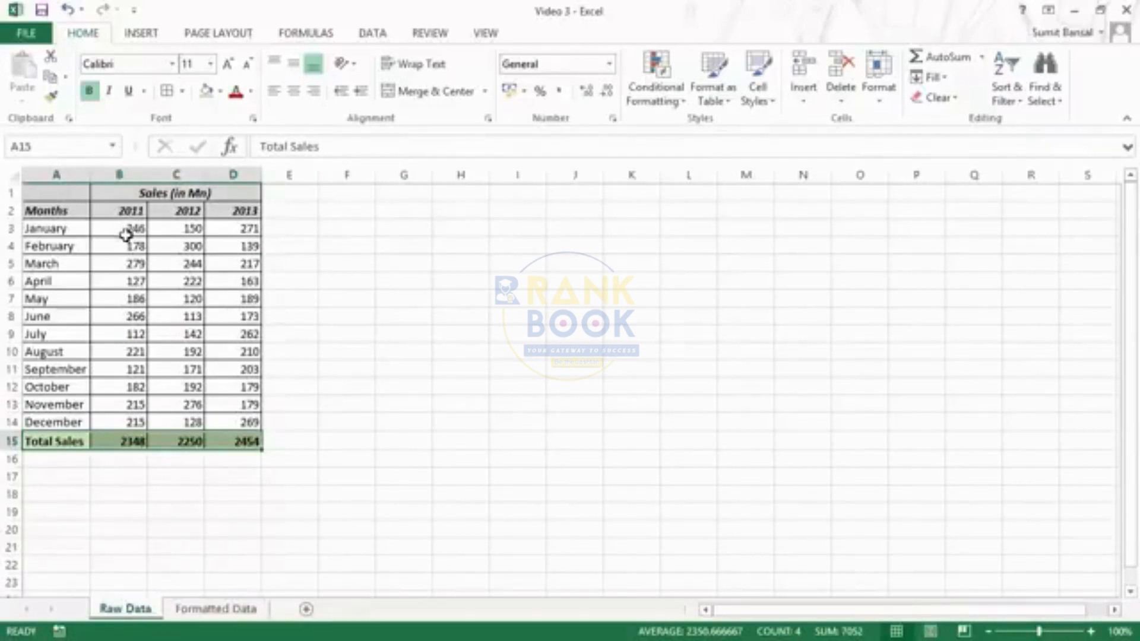
left_click(136, 336)
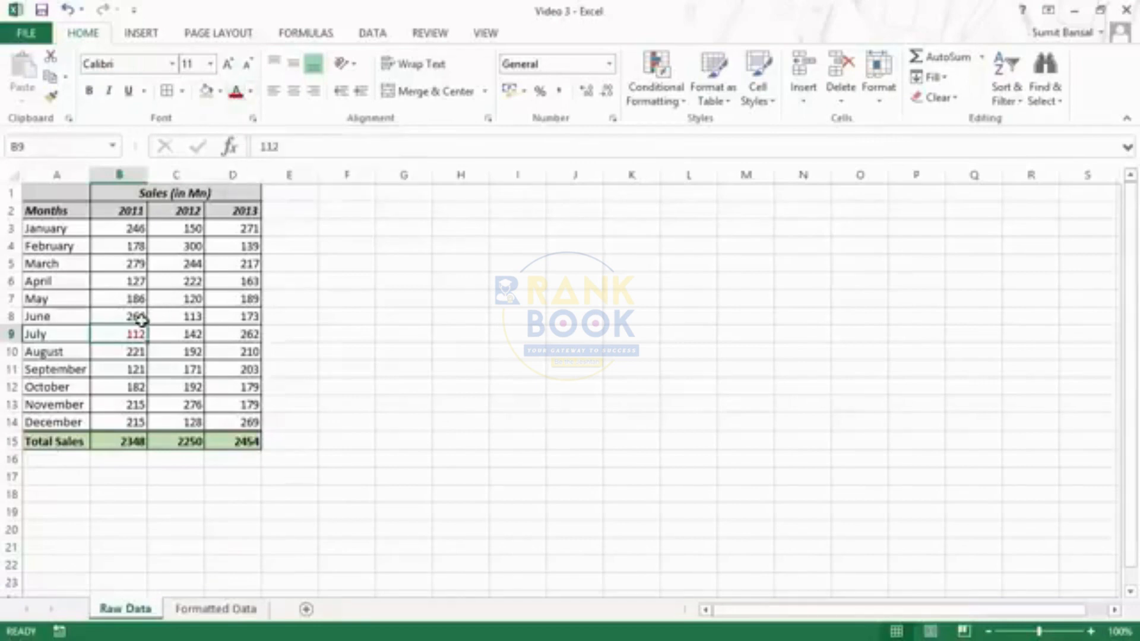
- Bold the 112 in B9 and make June 2012's 113 in C8 red and bold
left_click(89, 91)
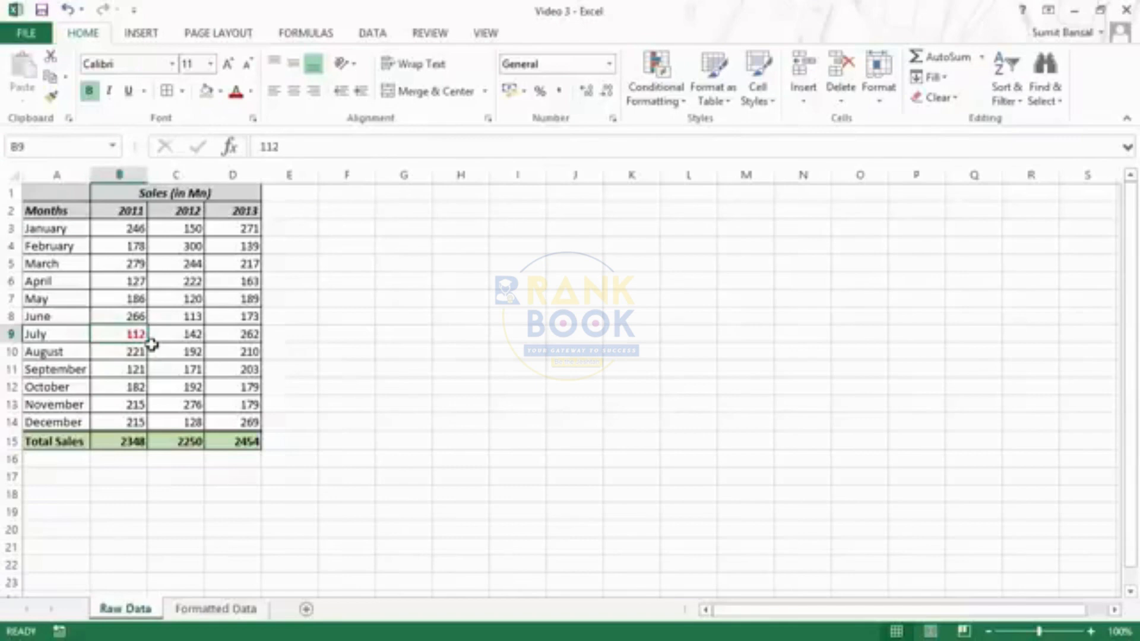
left_click(180, 316)
left_click(236, 90)
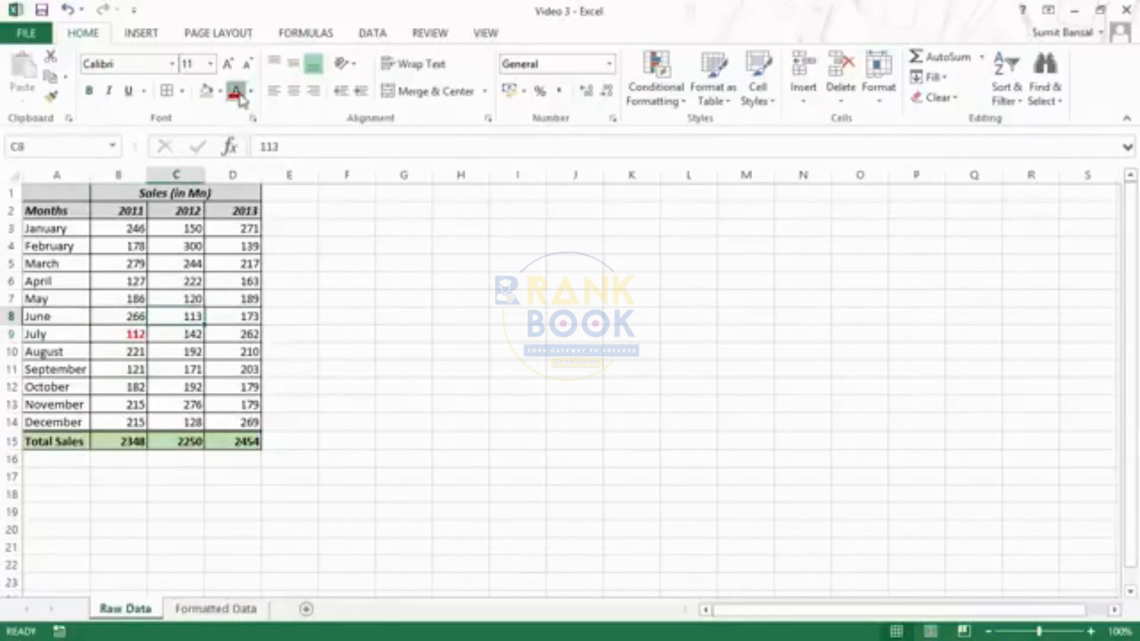
left_click(89, 91)
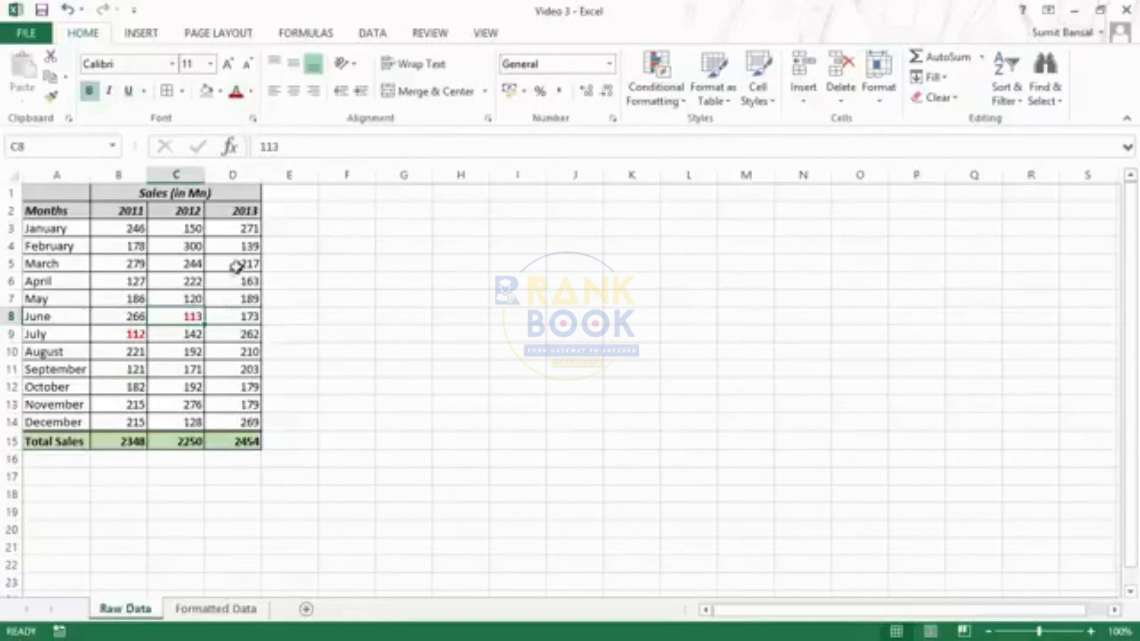
- Reapply red to the 113 in C8 and bold February 2013's 139 in D4
left_click(238, 249)
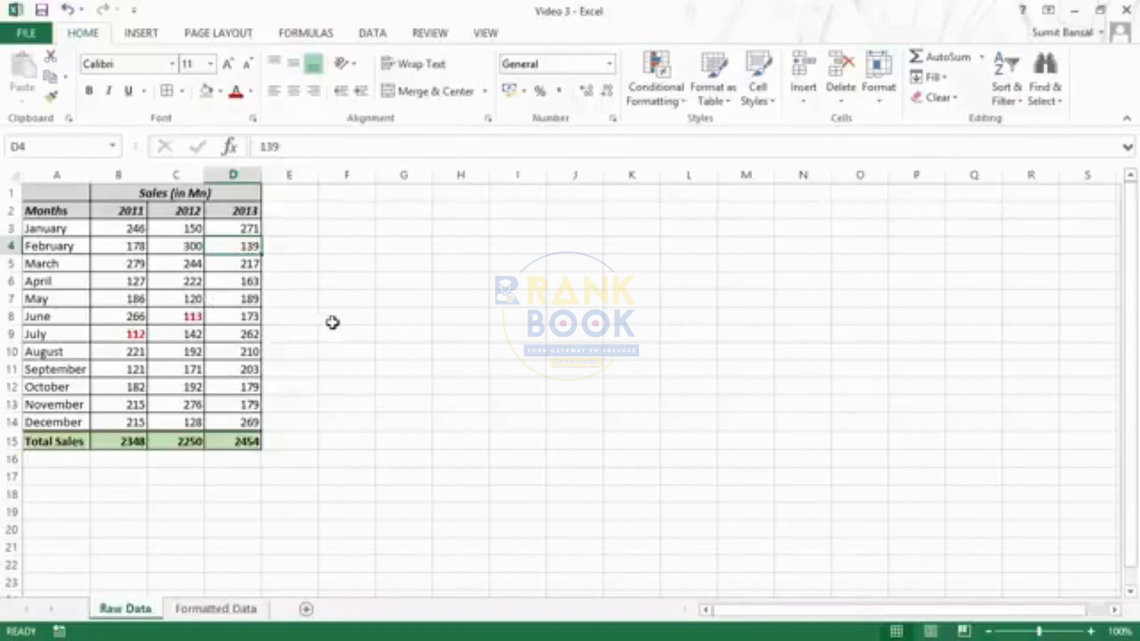
key("F4")
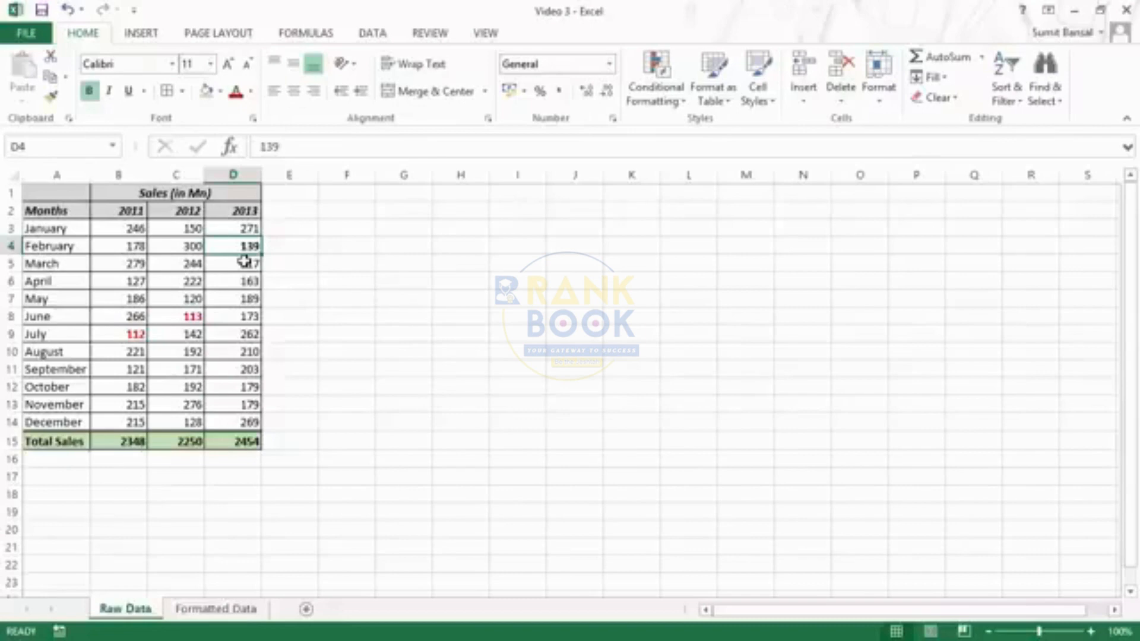
key("ctrl+z")
key("ctrl+z")
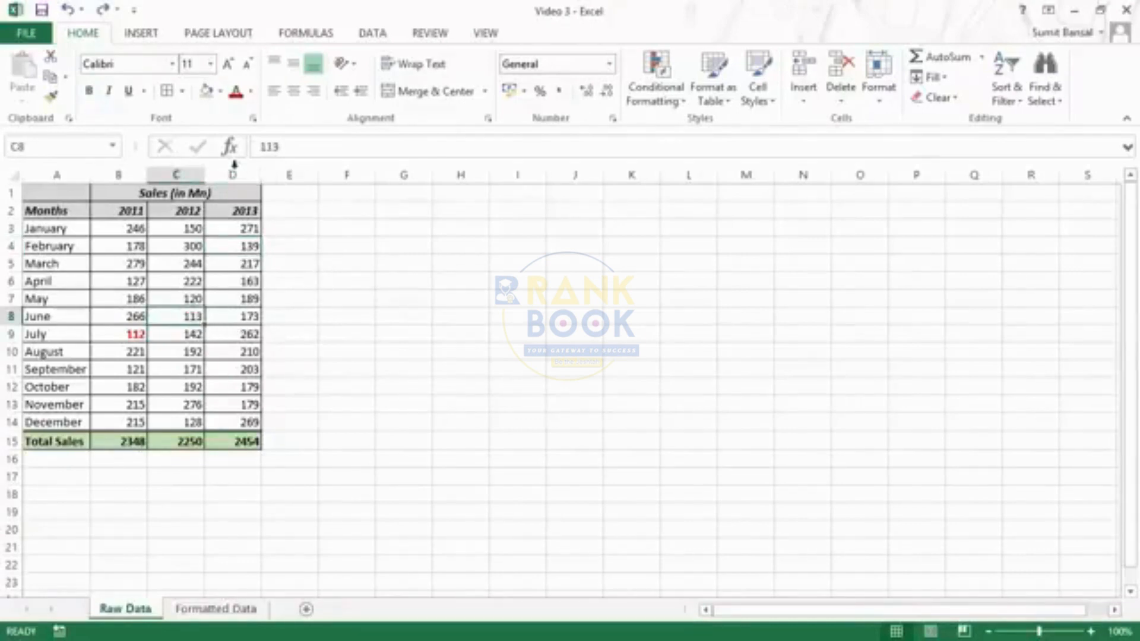
left_click(236, 90)
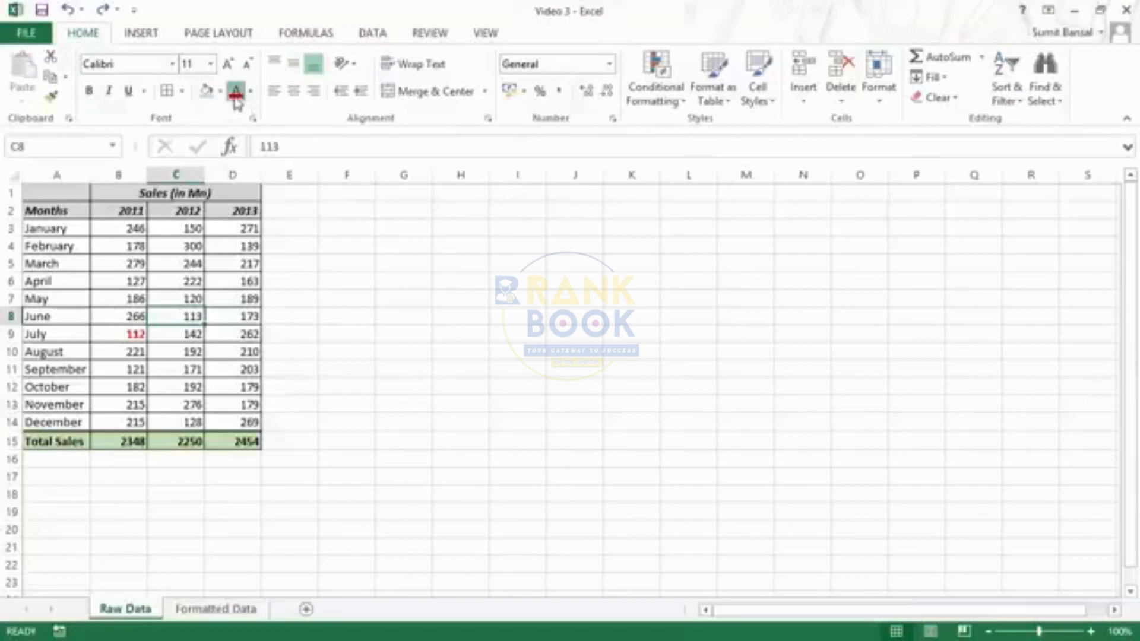
left_click(248, 245)
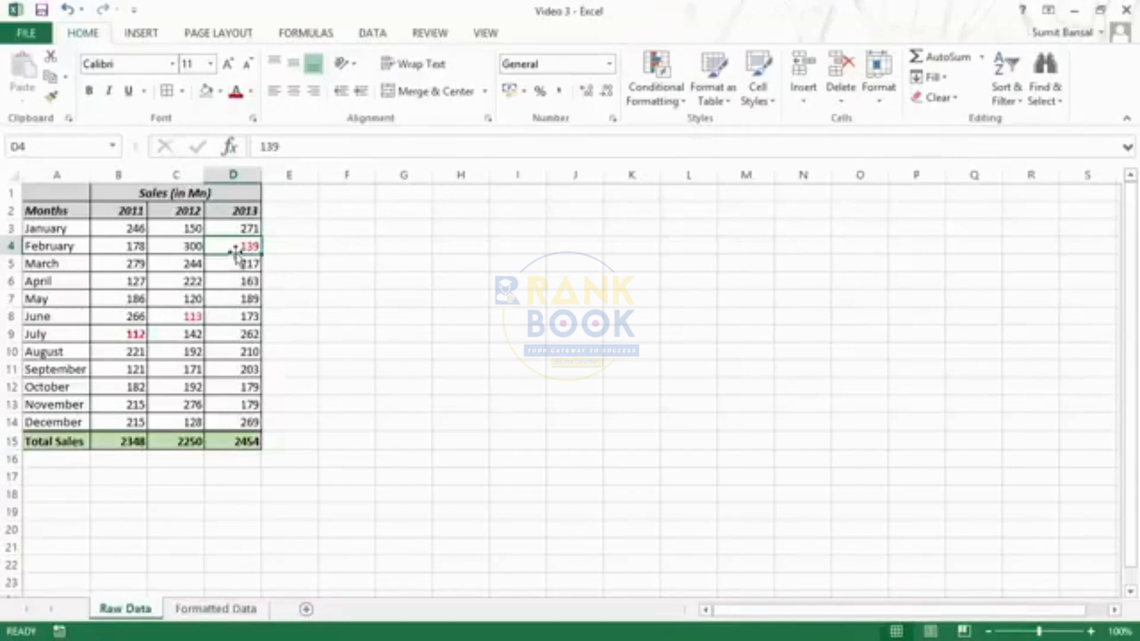
left_click(190, 315)
left_click(246, 245)
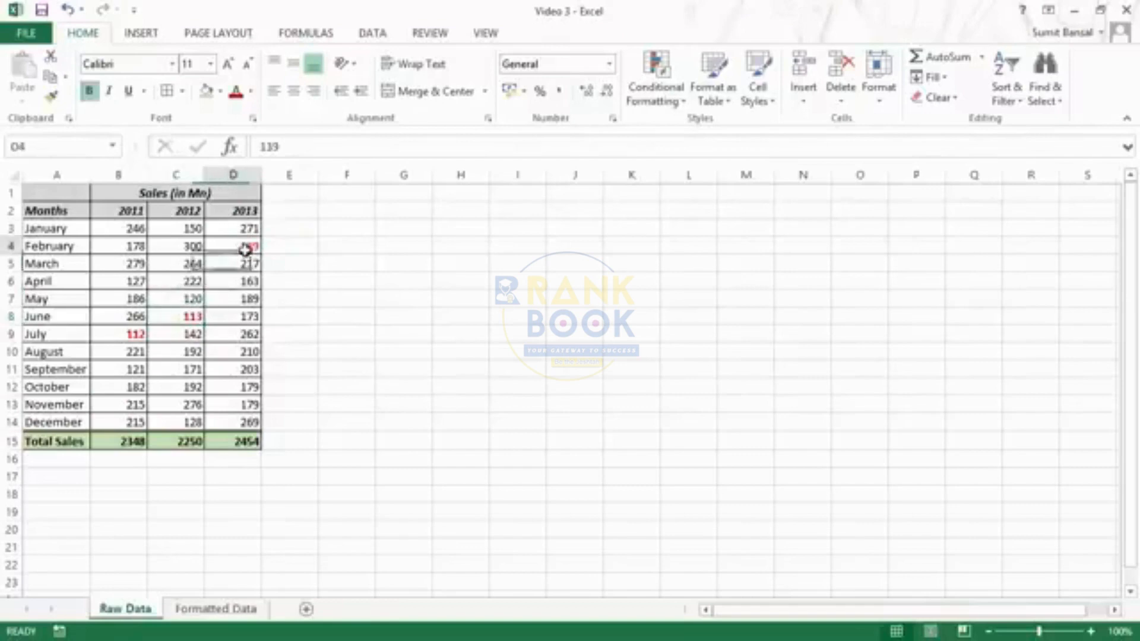
key("ctrl+b")
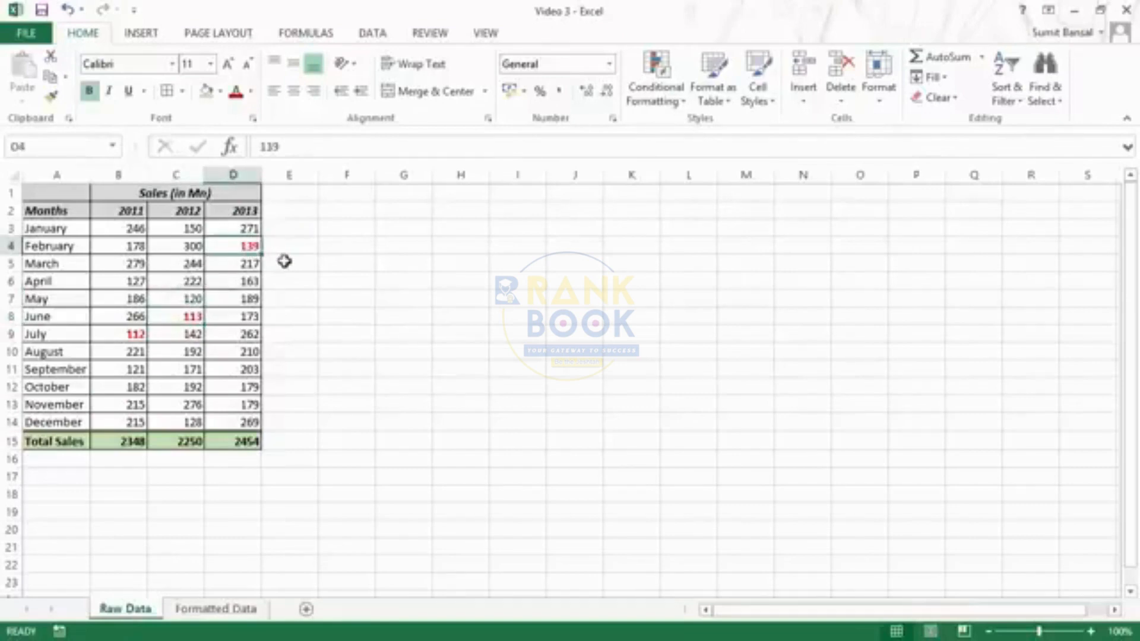
left_click(216, 609)
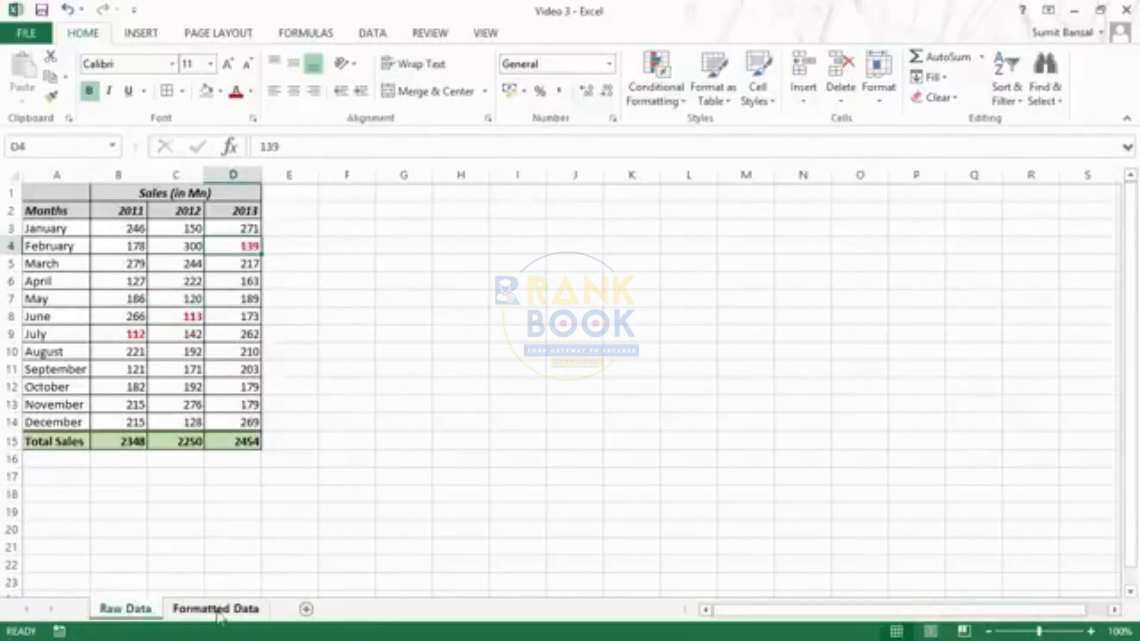
- Uncheck Gridlines so the Raw Data sheet shows only the table's borders
left_click(134, 610)
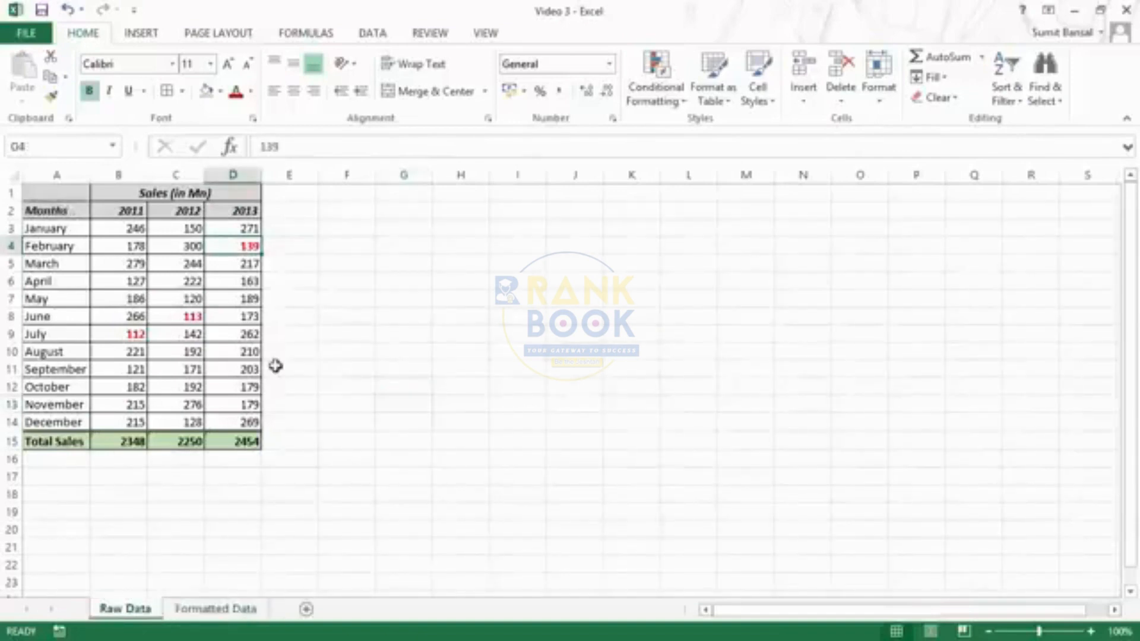
left_click(288, 200)
left_click(485, 33)
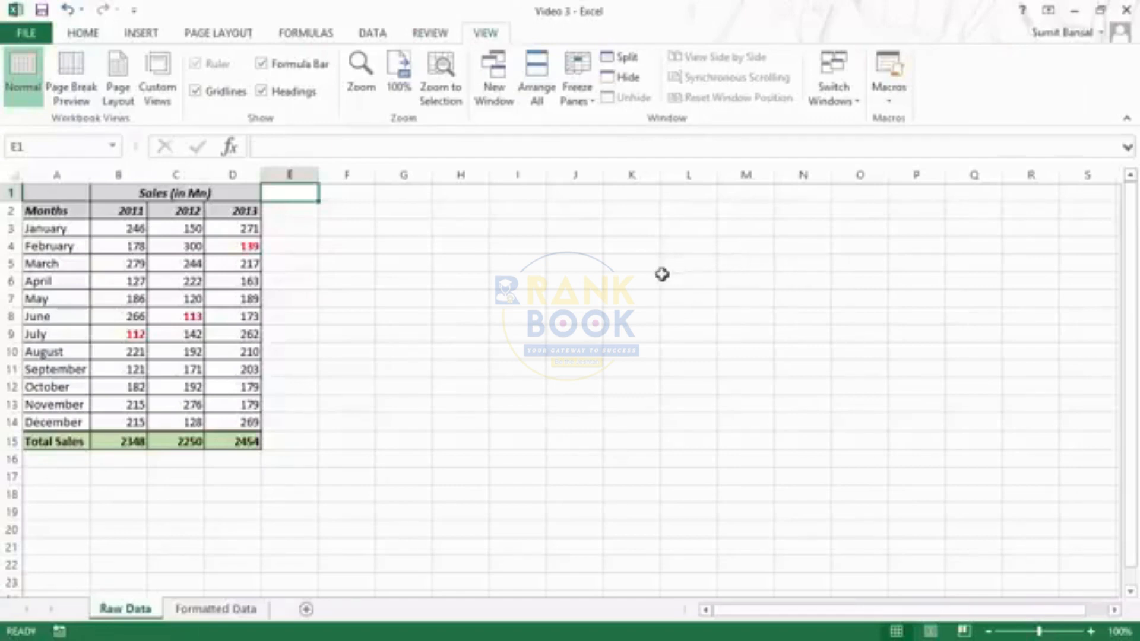
left_click(195, 91)
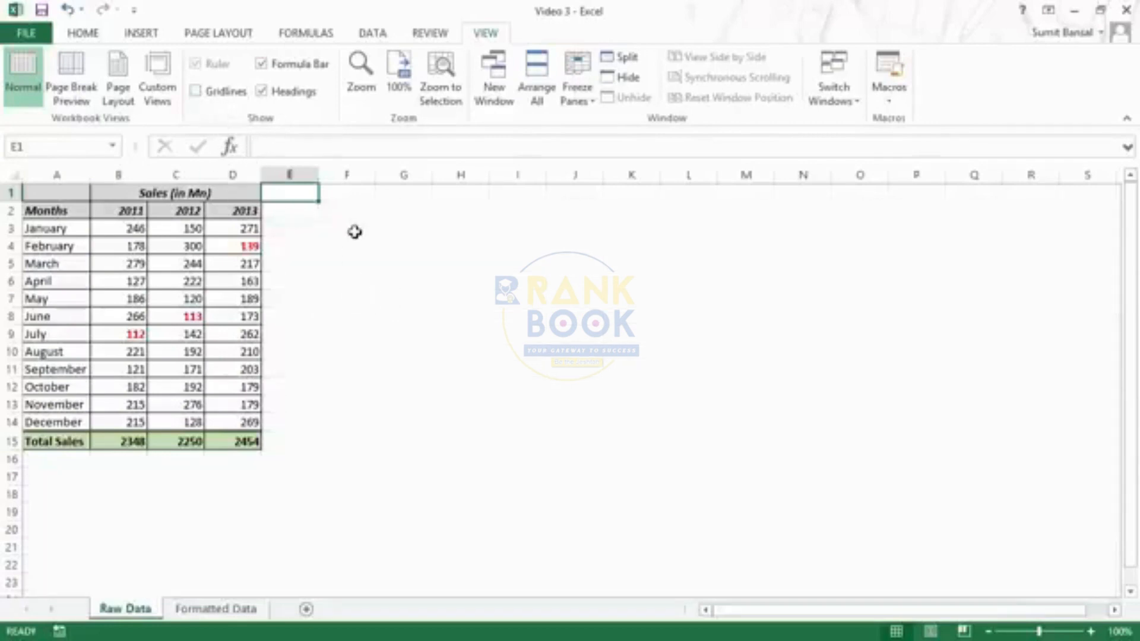
left_click(354, 441)
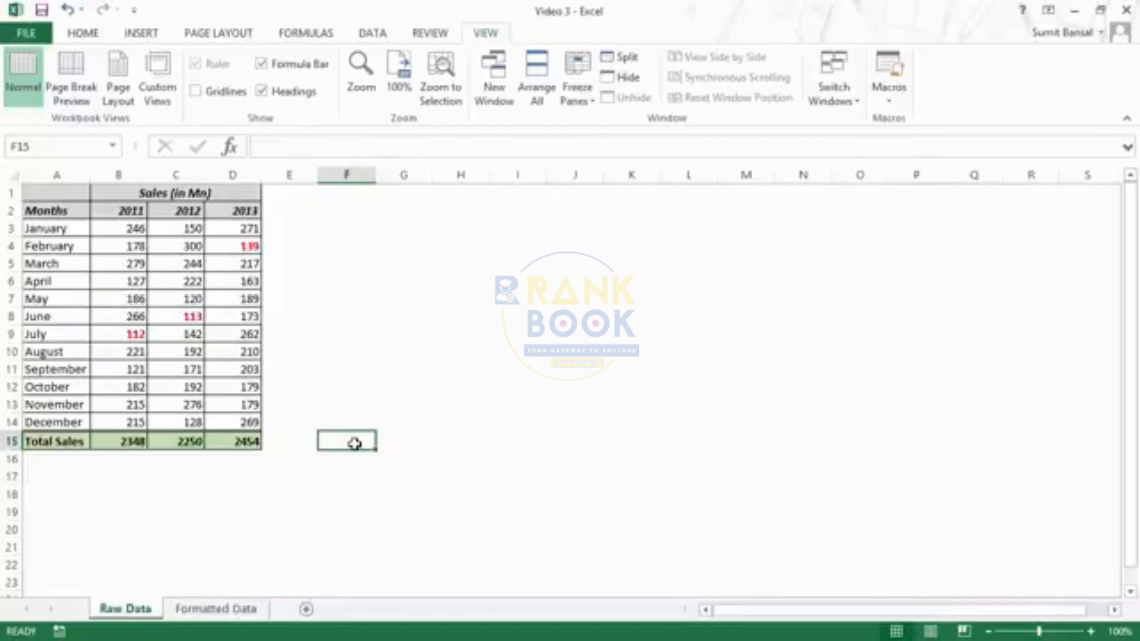
- Copy the merged A1 header's formatting onto cell F3 with Format Painter
left_click(60, 206)
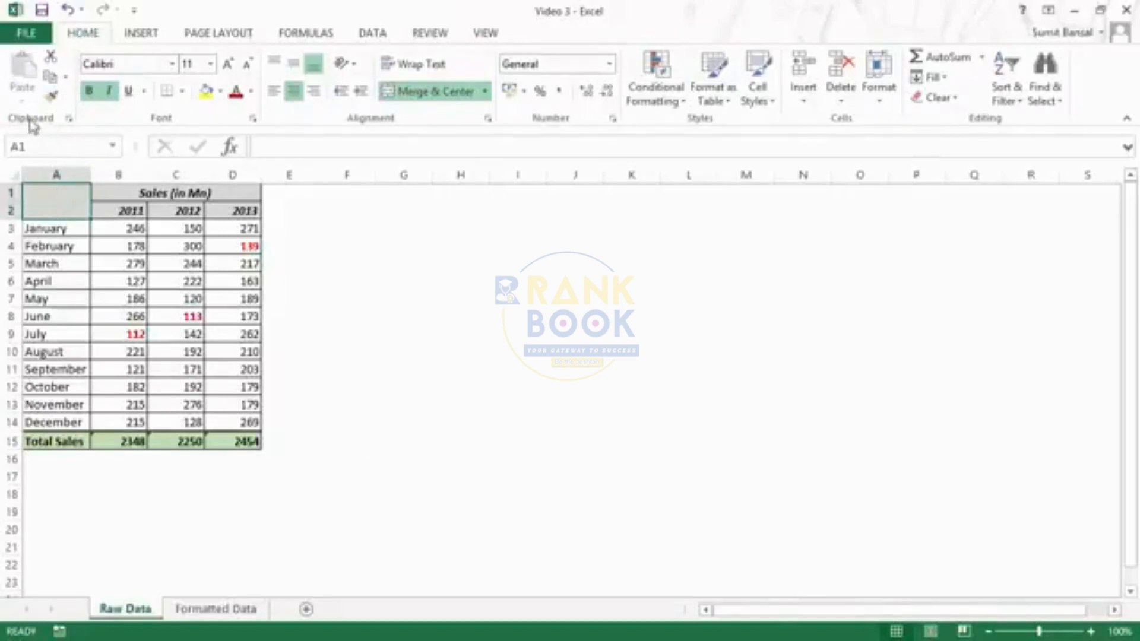
left_click(54, 101)
left_click(357, 231)
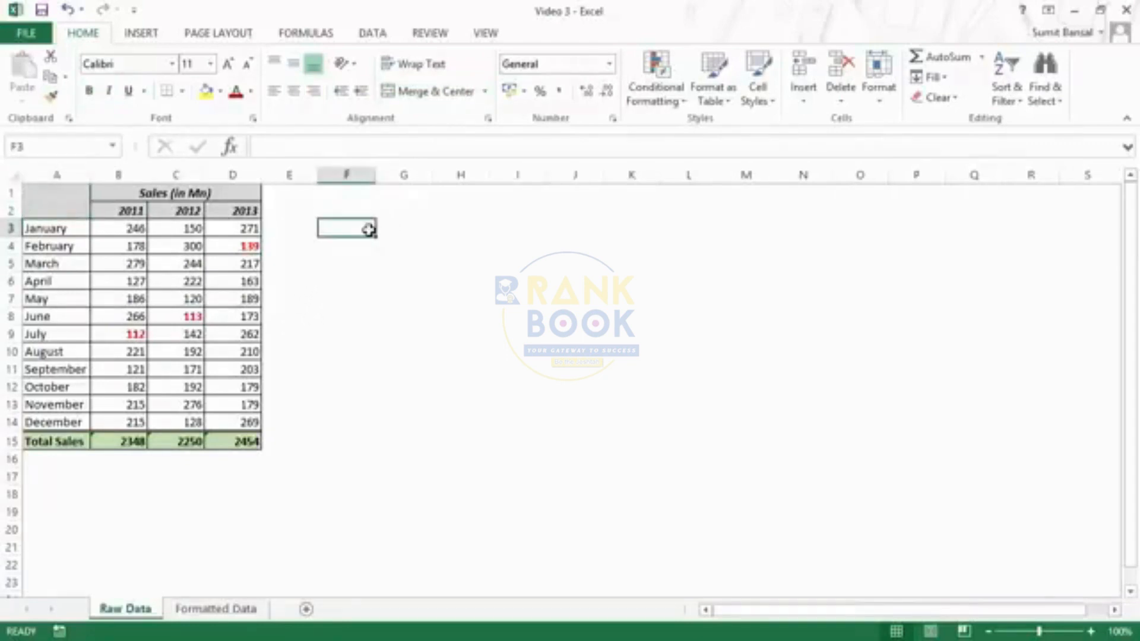
- Fill cell F3 yellow and copy that fill to I3 with Format Painter
left_click(207, 93)
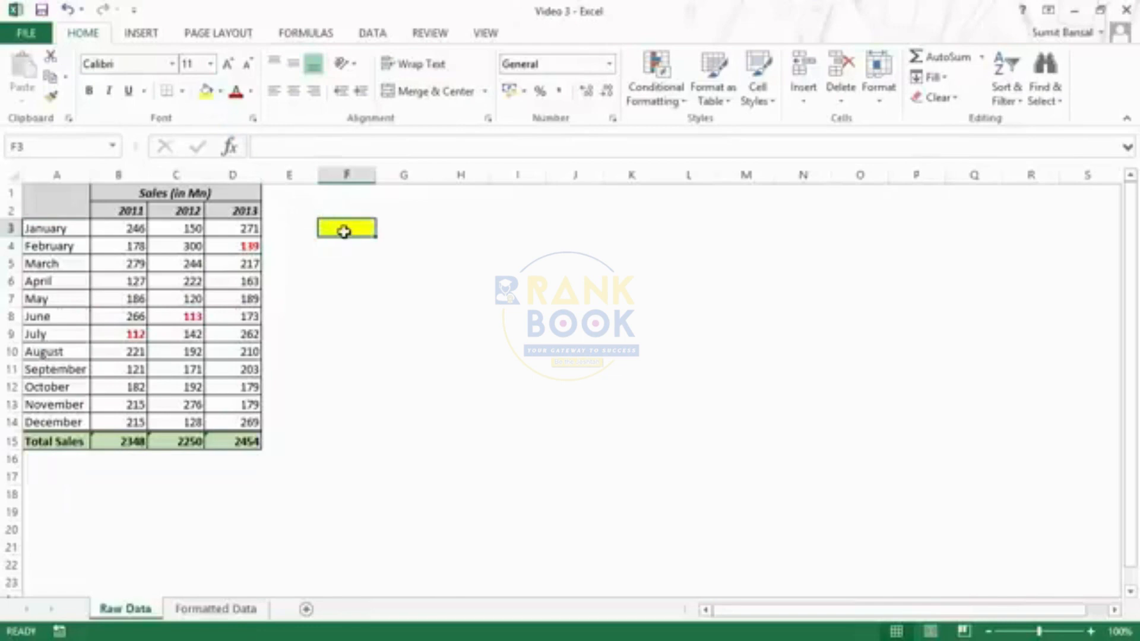
left_click(380, 275)
left_click(352, 230)
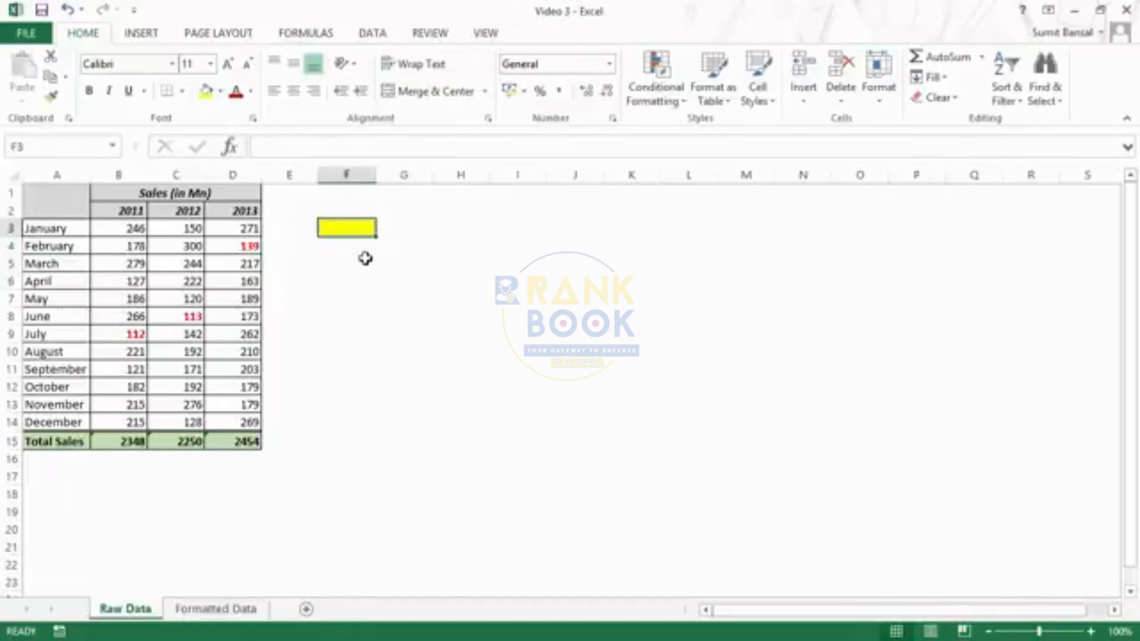
left_click(55, 98)
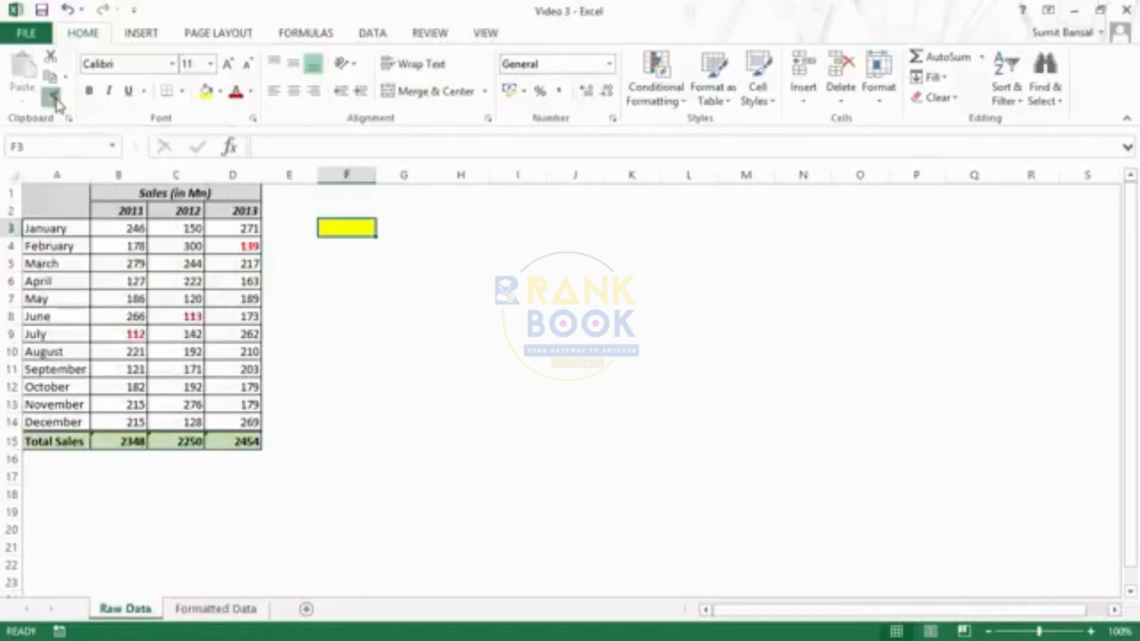
left_click(521, 226)
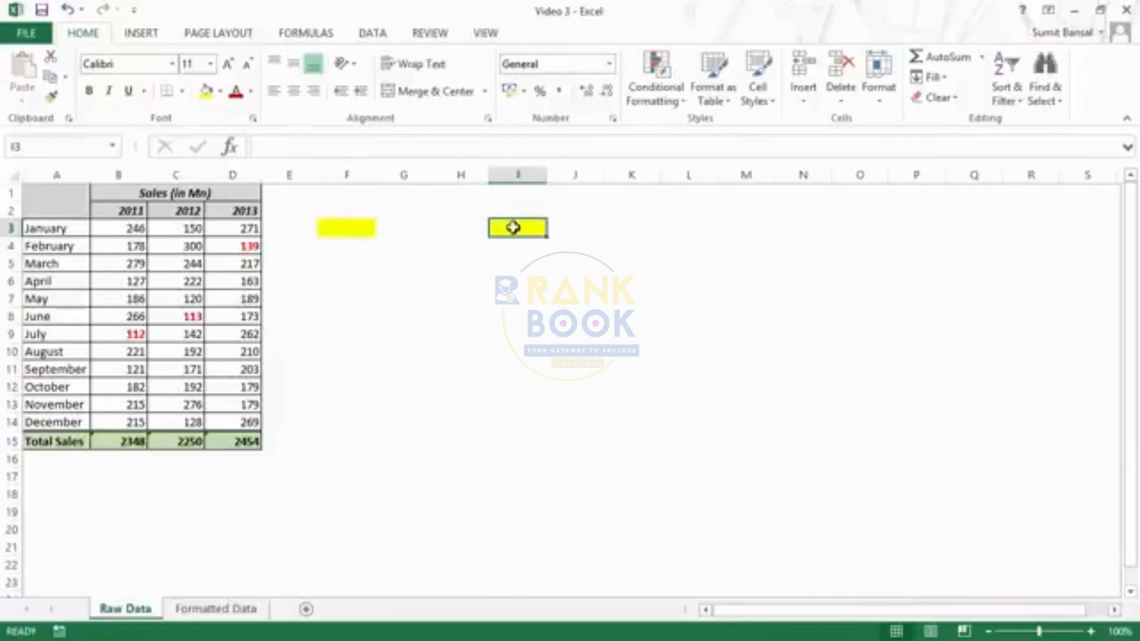
- Add a border to the yellow cell F3
left_click(341, 227)
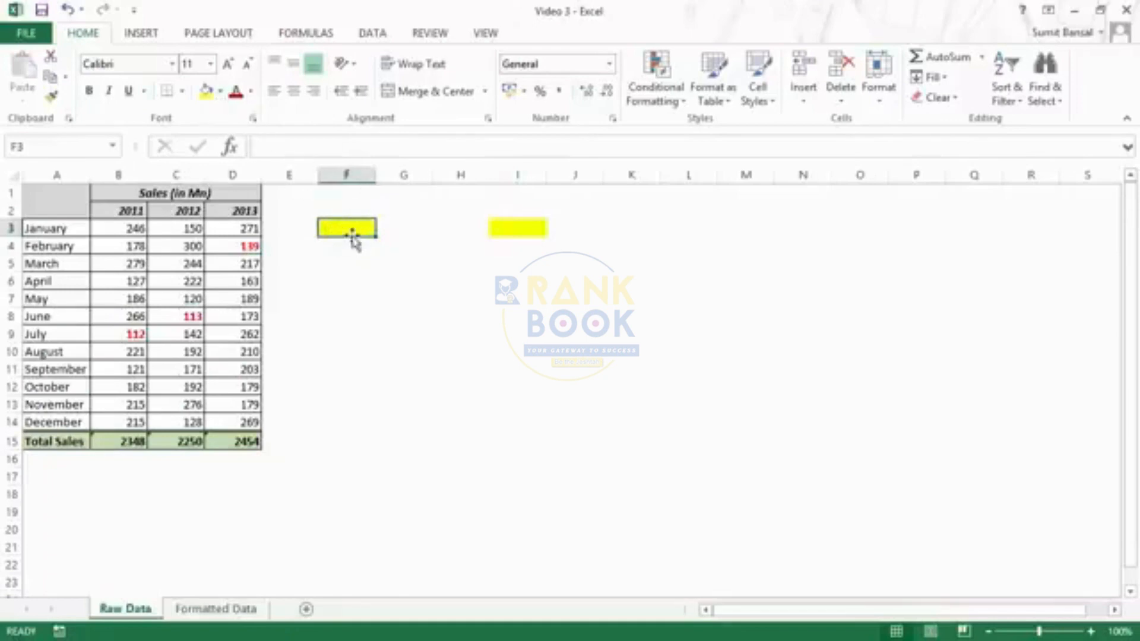
left_click(181, 91)
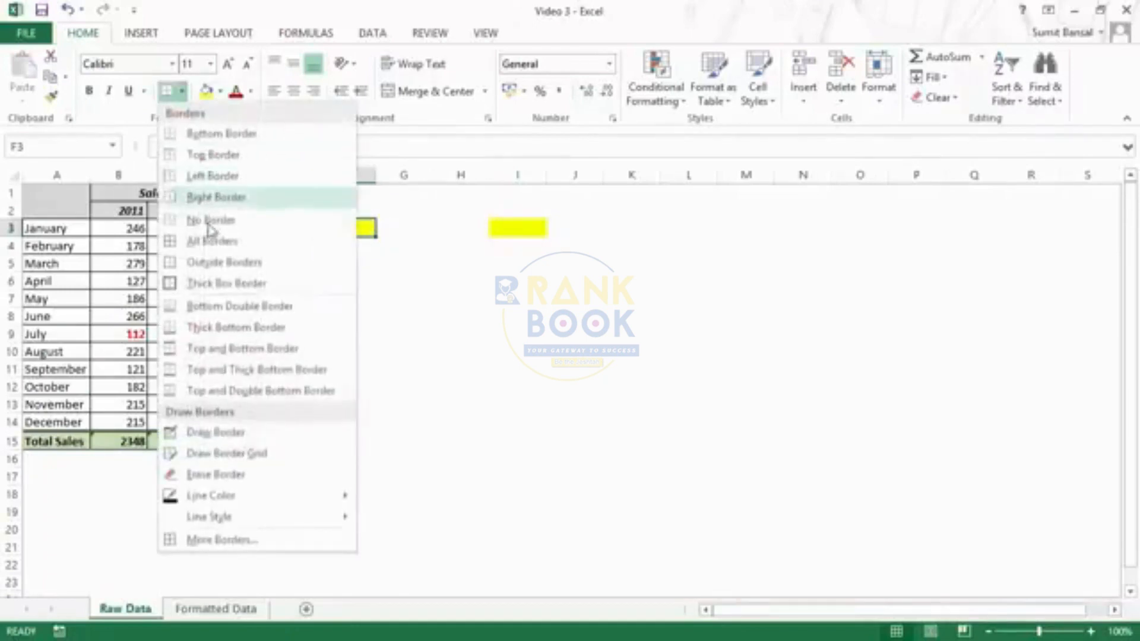
left_click(210, 240)
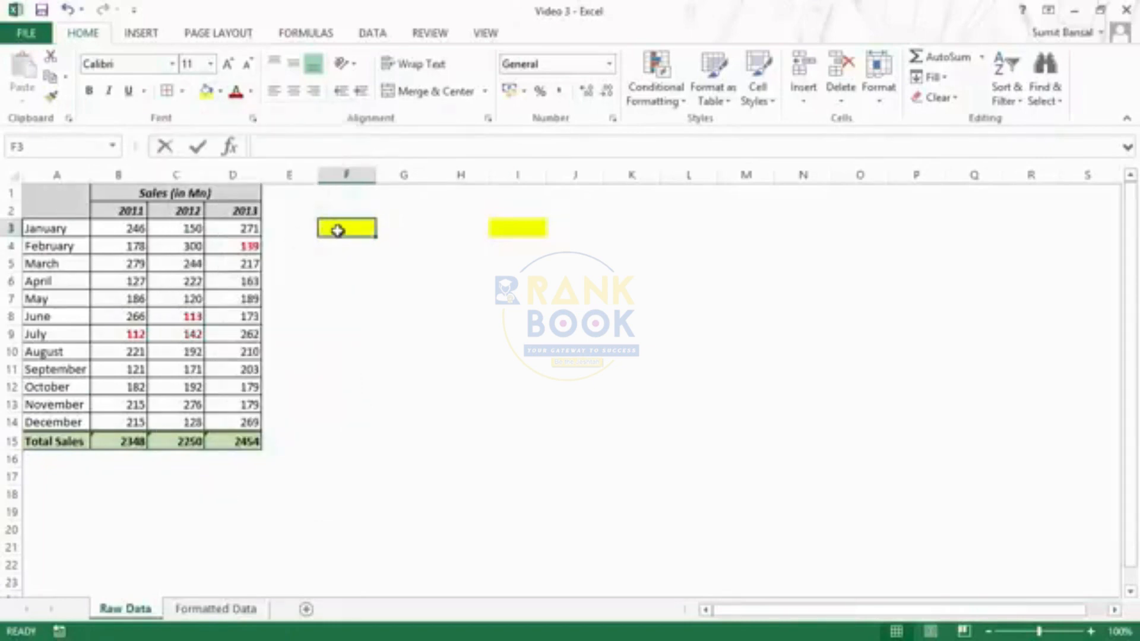
- Enter a person's name in F3 and give it an orange font colour
double_click(337, 231)
type("Sumi")
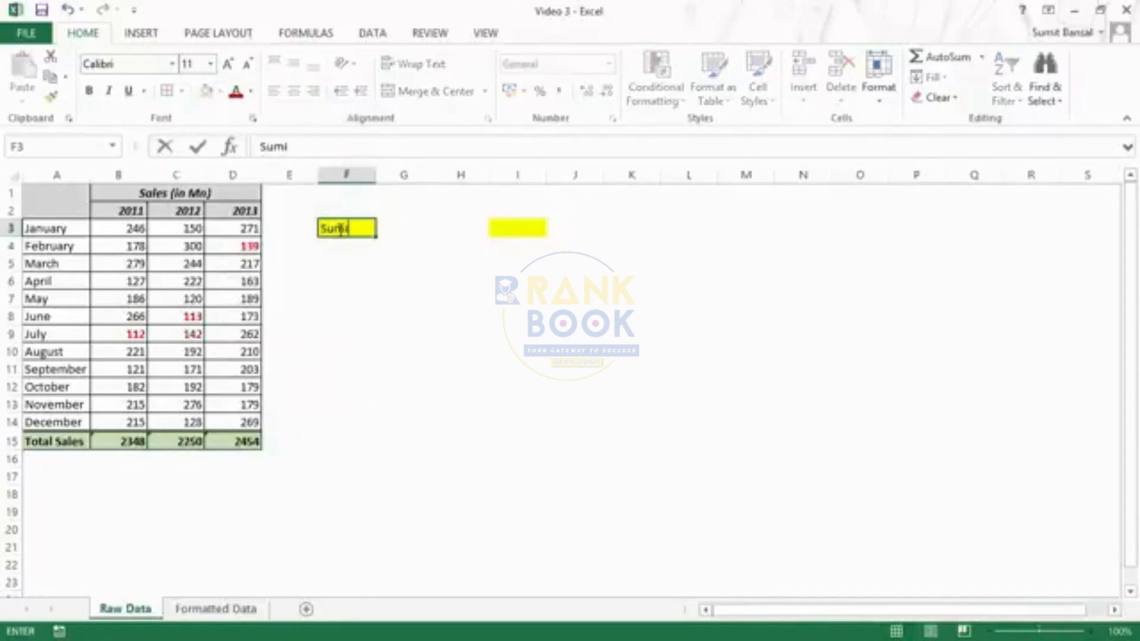
type("t Bansal")
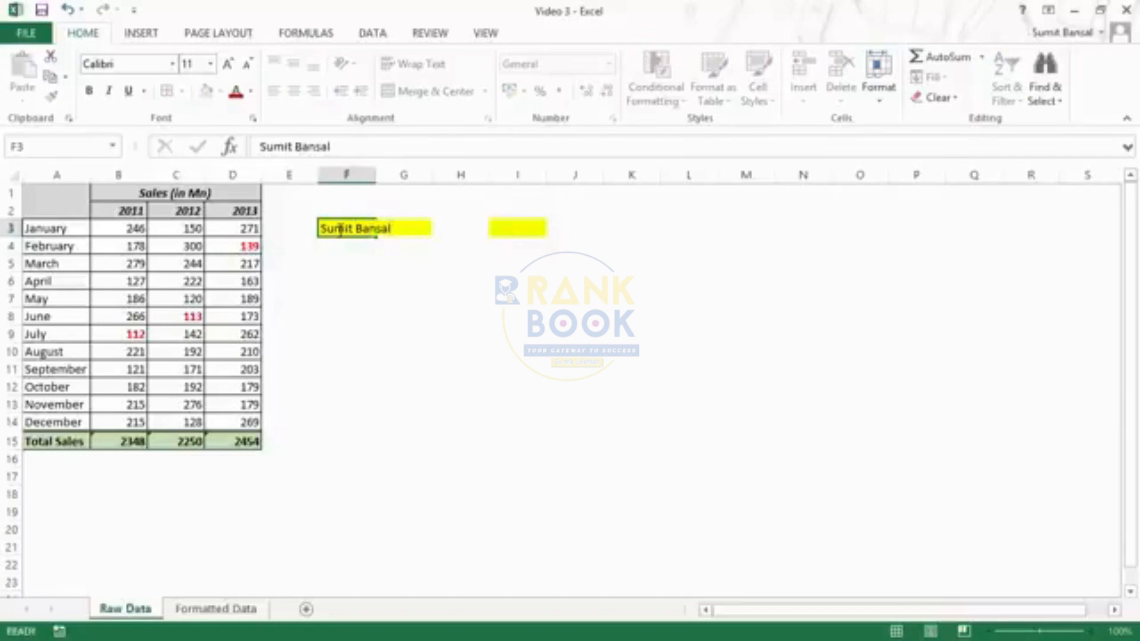
key("ctrl+Return")
left_click(251, 92)
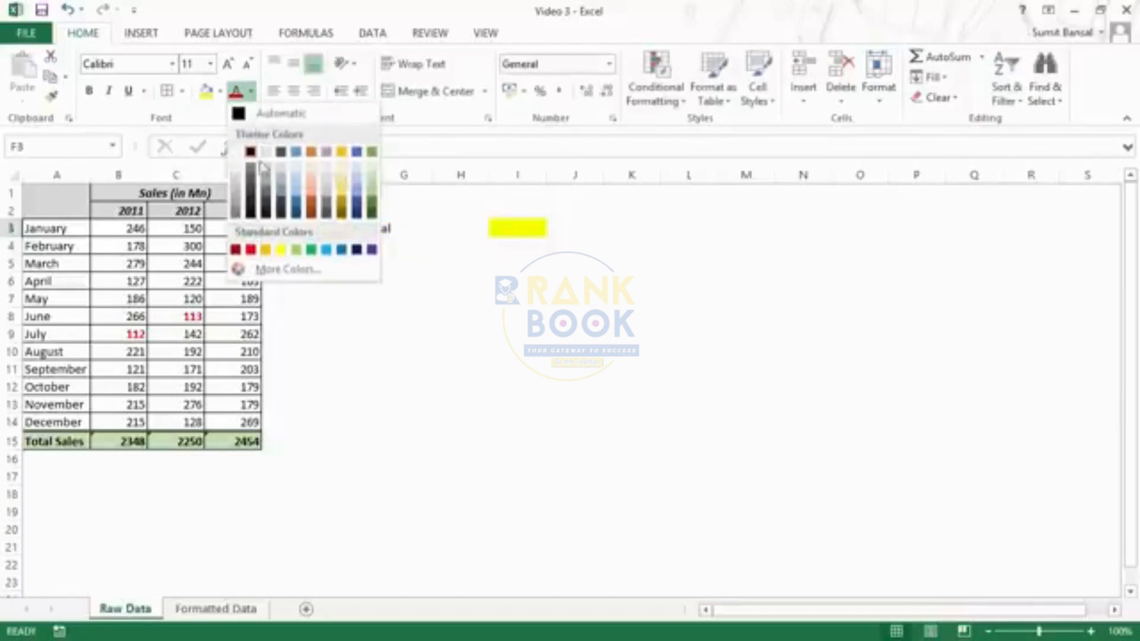
left_click(314, 215)
- Copy F3's yellow bordered formatting onto cell I4 with Format Painter
left_click(424, 266)
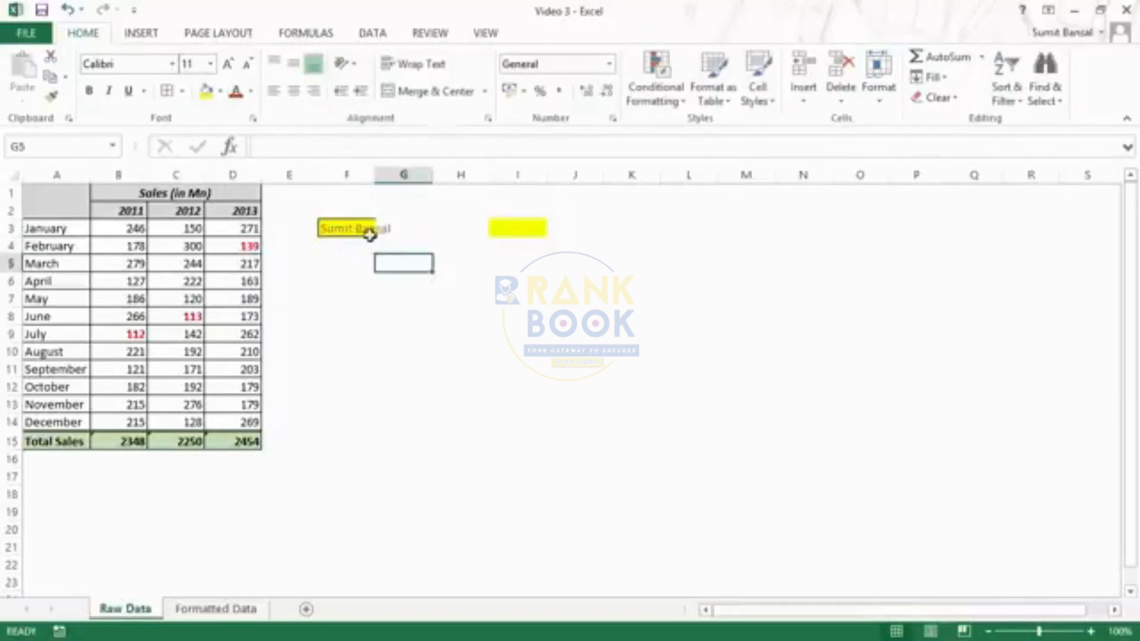
left_click(359, 230)
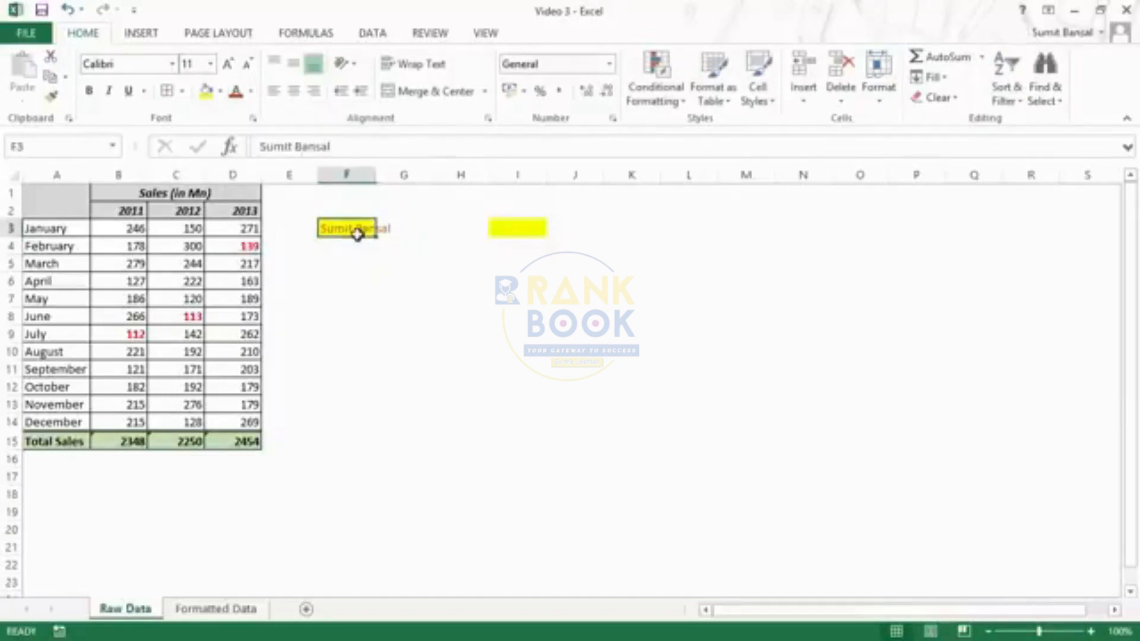
left_click(51, 96)
left_click_drag(516, 249, 523, 266)
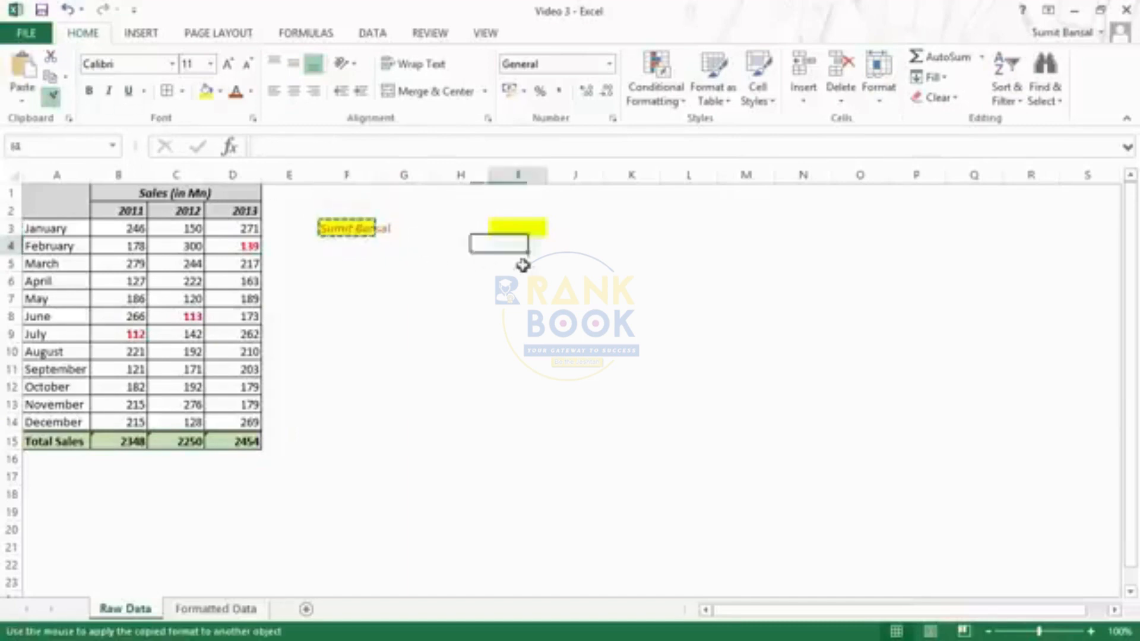
left_click(582, 303)
left_click(518, 248)
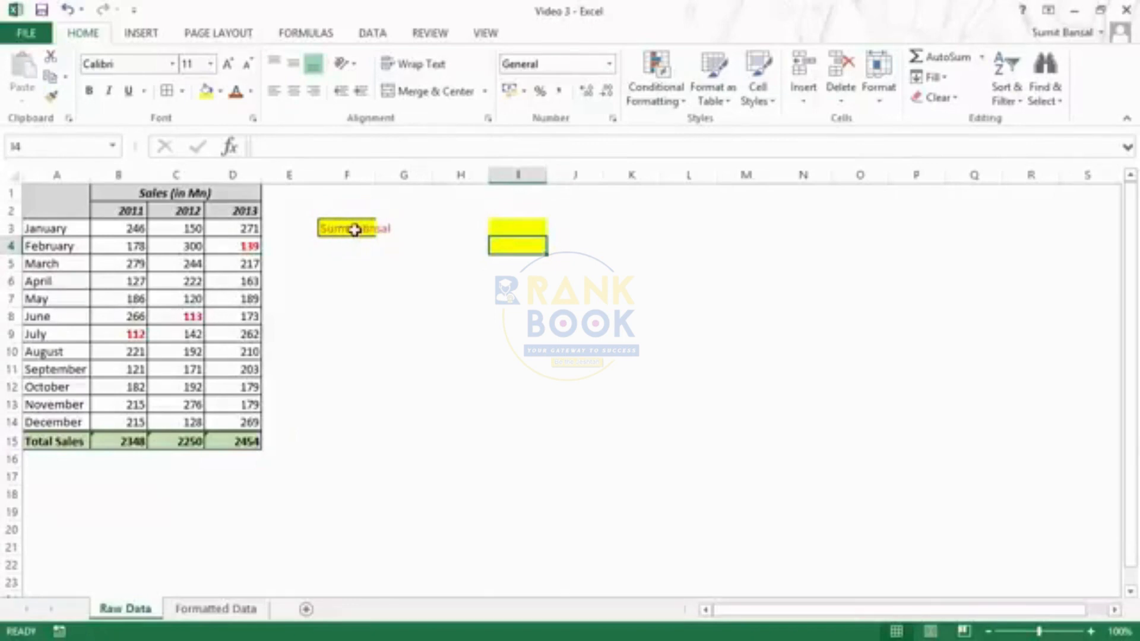
- Enter the same person's name in cell I4
double_click(527, 247)
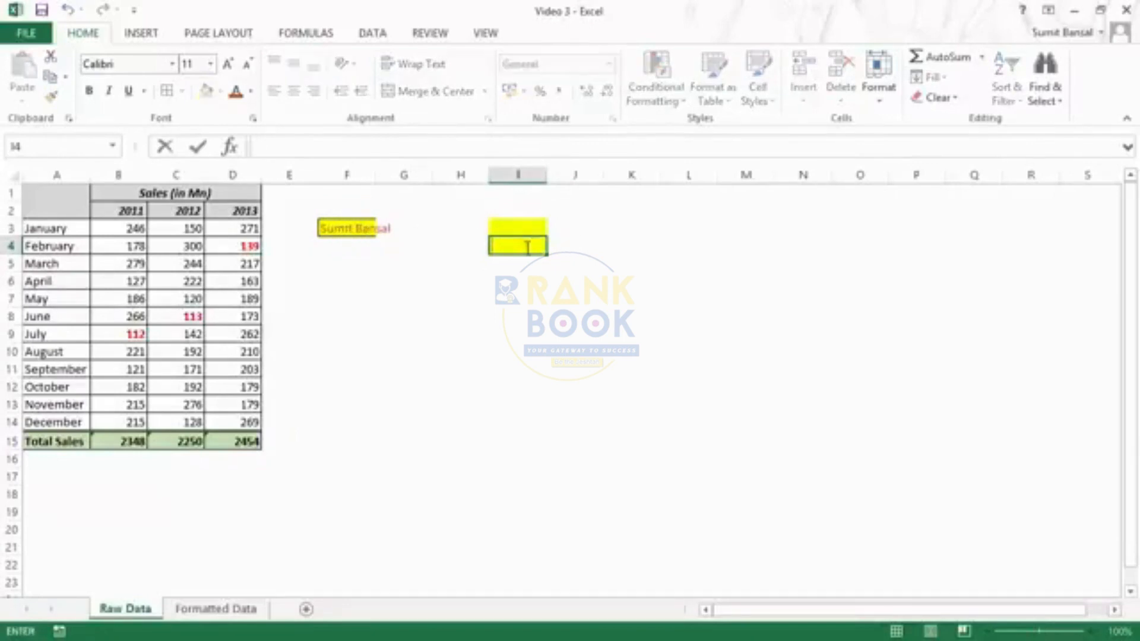
type("Sumit Bansal")
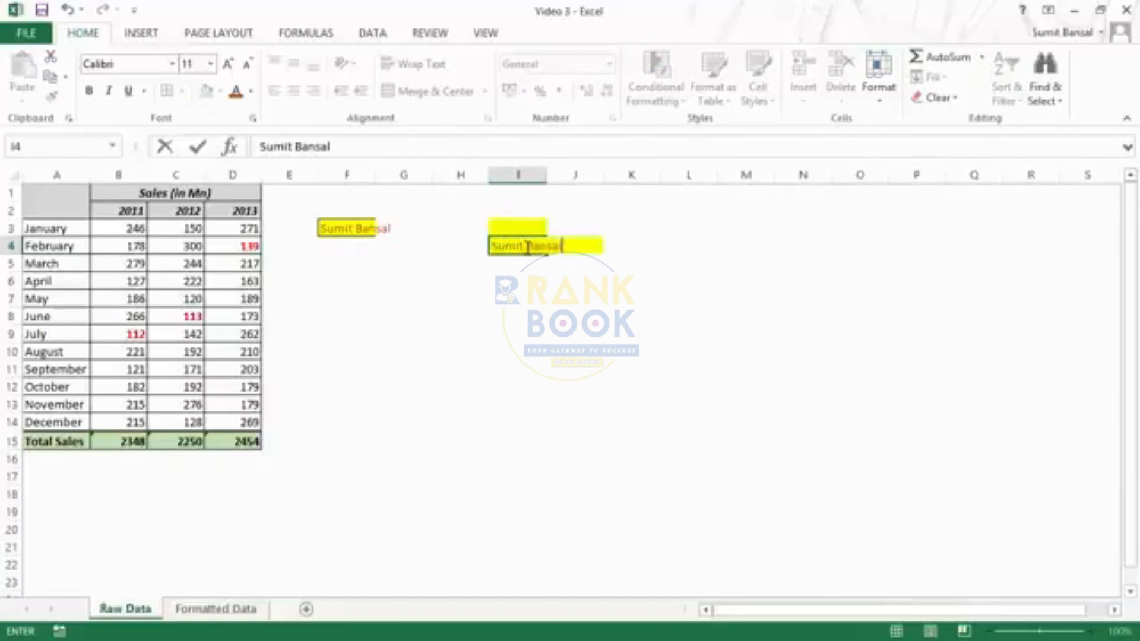
key("Return")
left_click(528, 247)
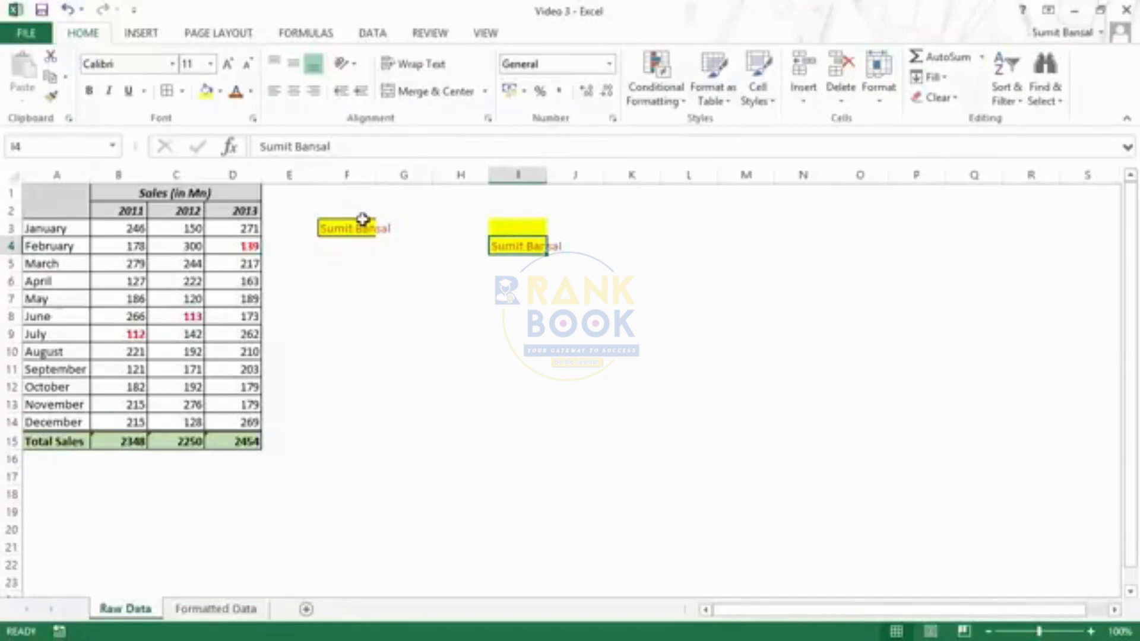
- Clear all formatting from the Raw Data sales table A1:D15
left_click(217, 610)
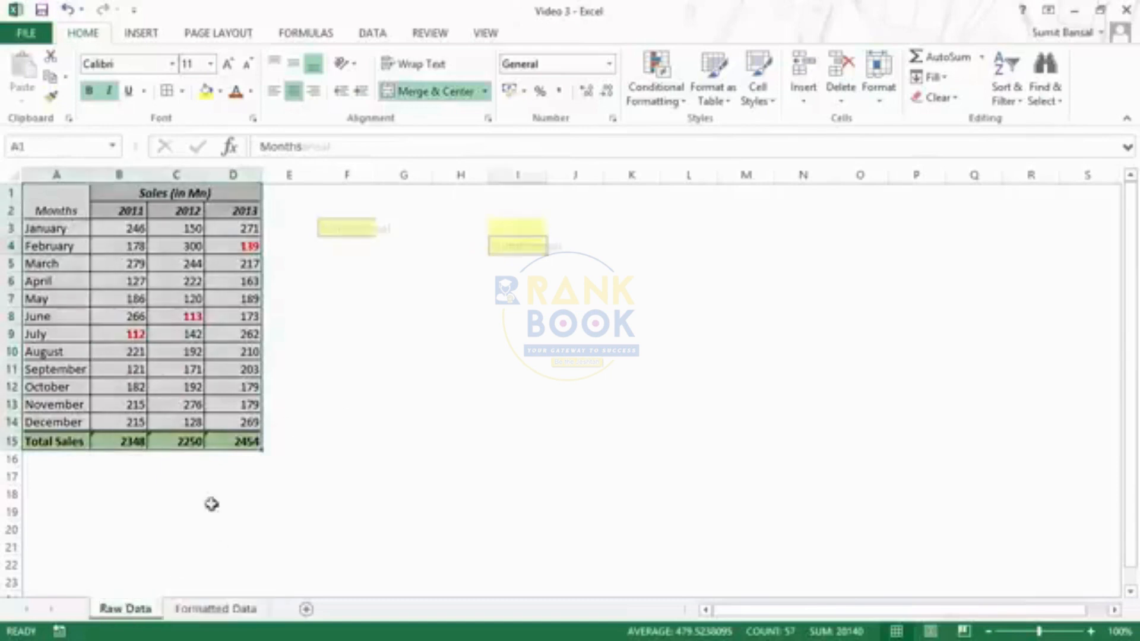
left_click_drag(41, 190, 226, 431)
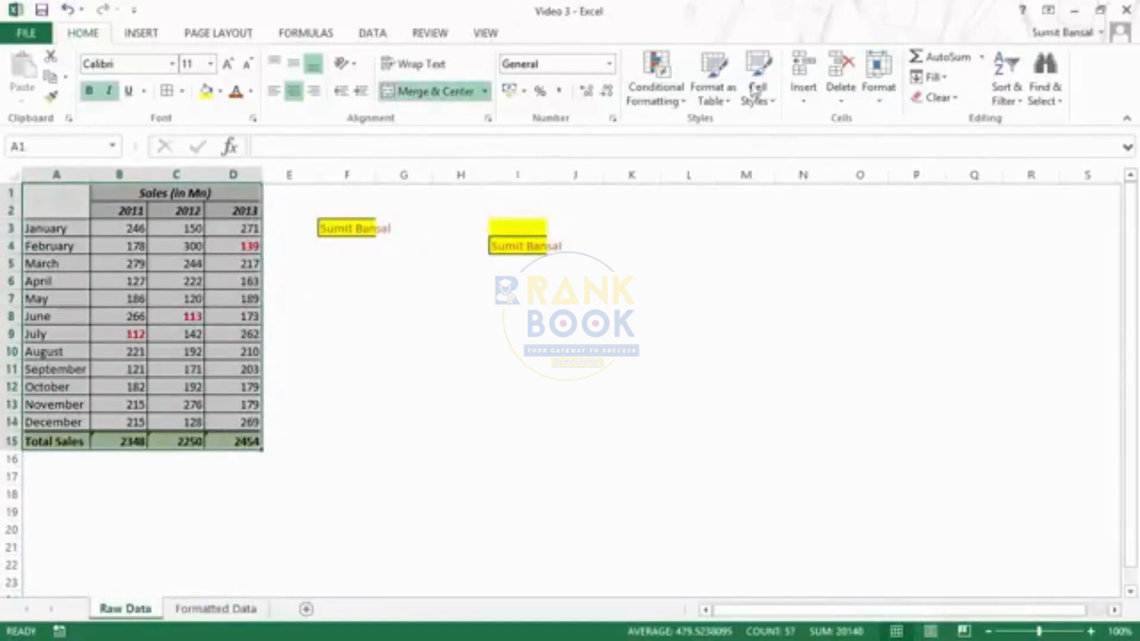
left_click(941, 97)
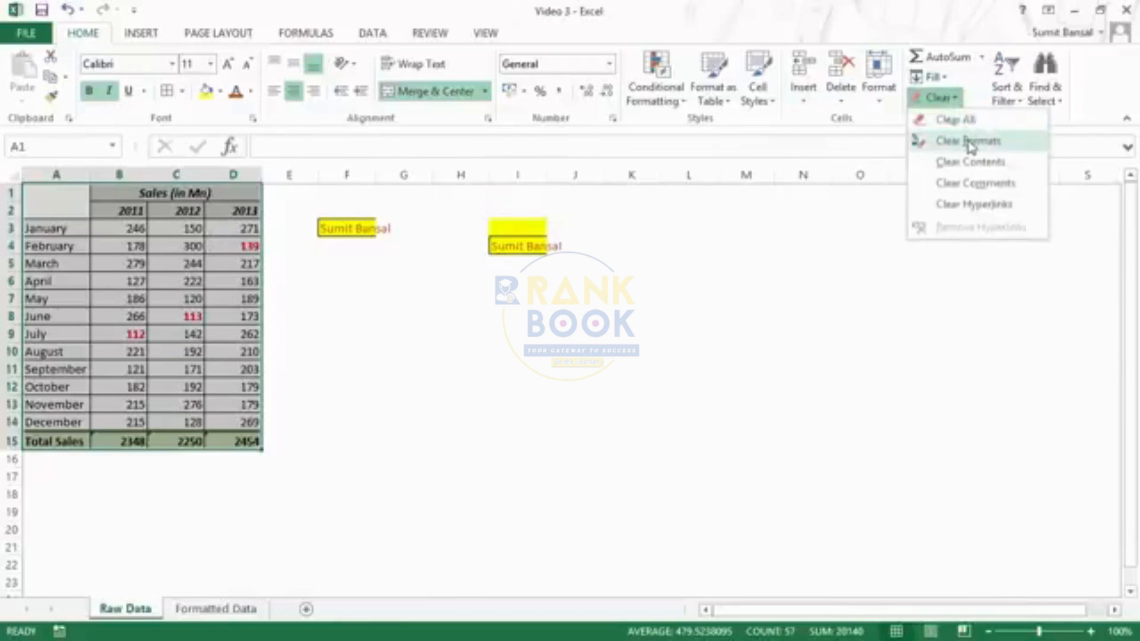
left_click(971, 147)
left_click_drag(615, 338, 630, 353)
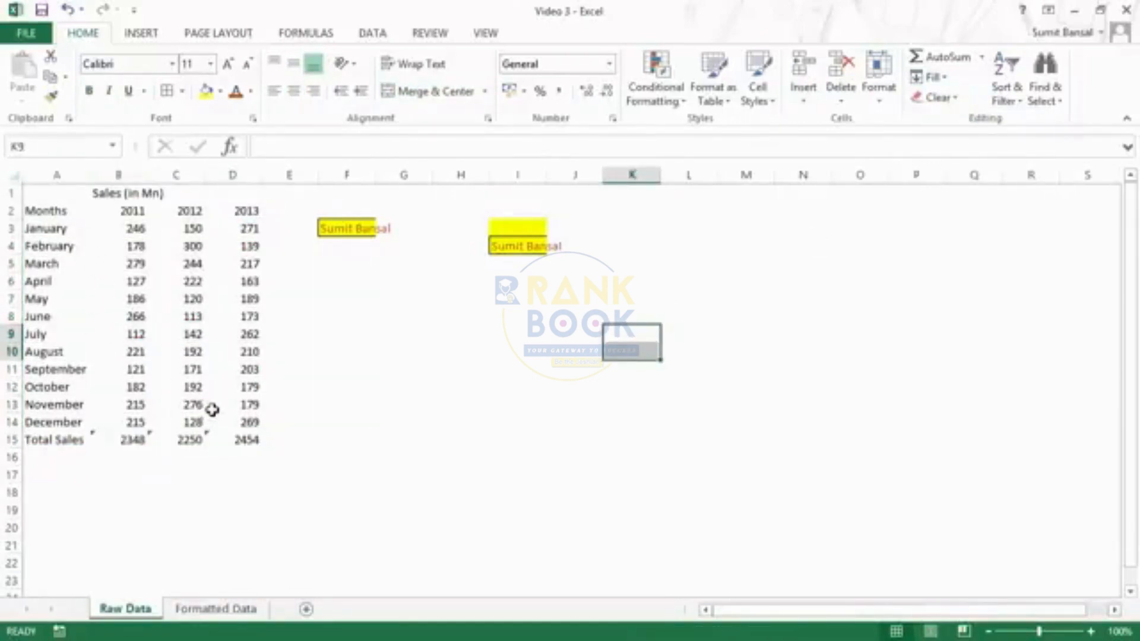
- Paint the Formatted Data table's A1:D15 formatting onto Raw Data A1:D15
left_click(216, 608)
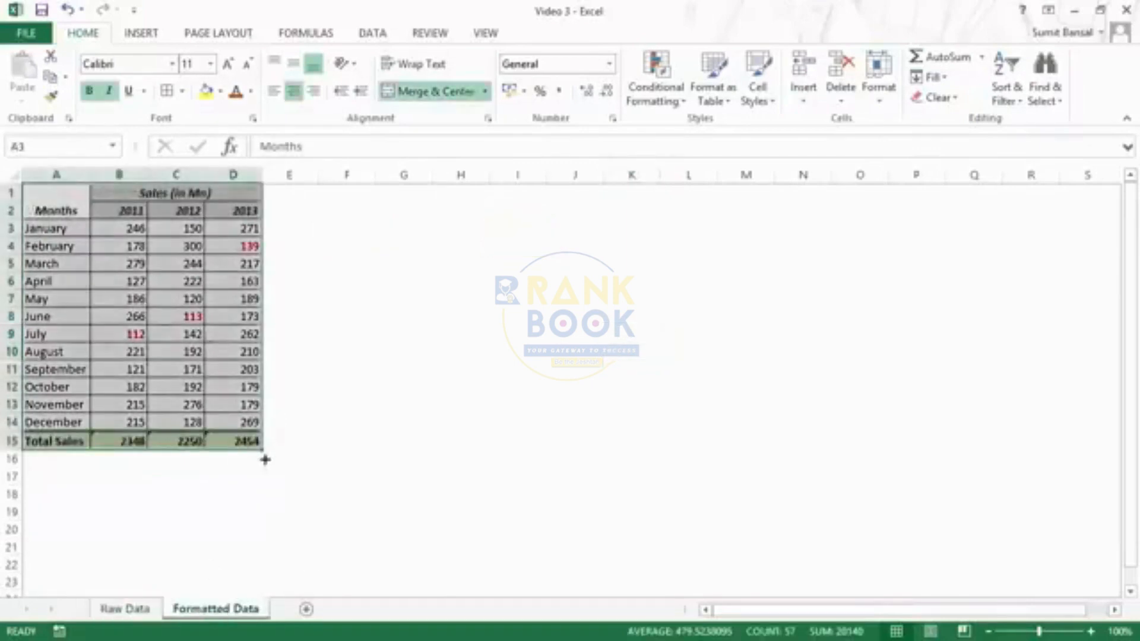
left_click(398, 423)
left_click_drag(53, 196, 231, 440)
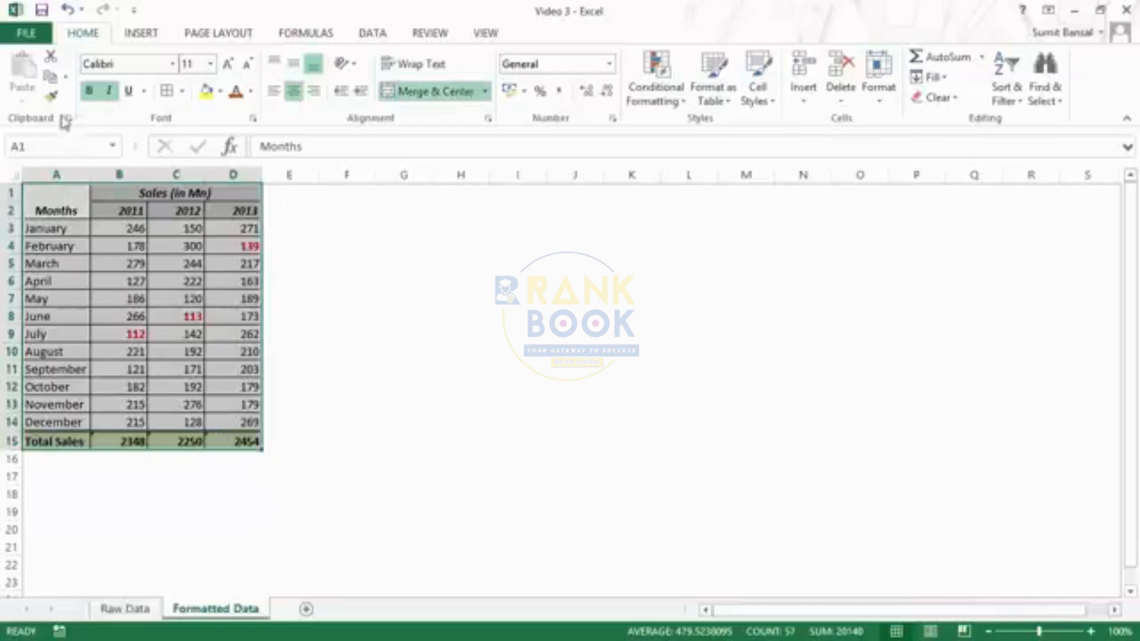
left_click(51, 95)
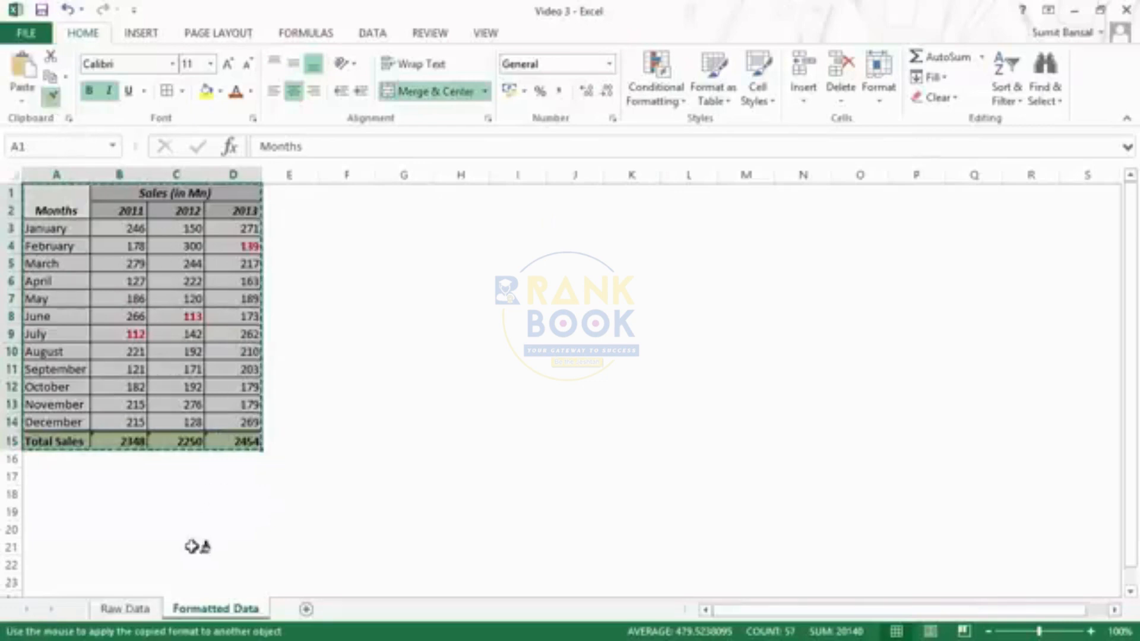
left_click(125, 609)
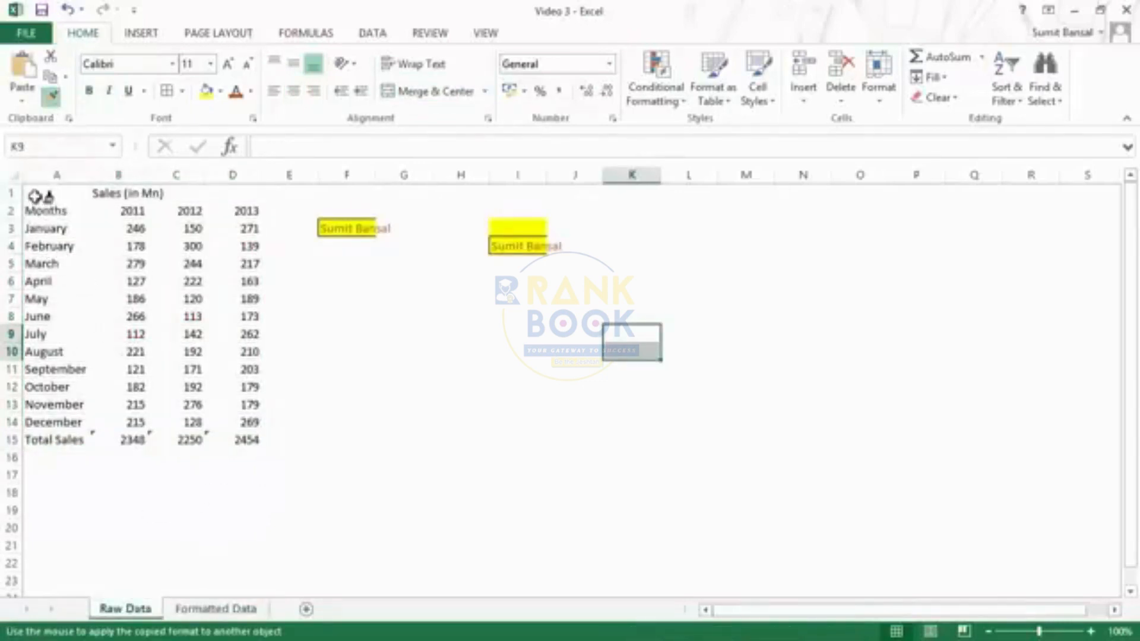
mouse_move(35, 196)
left_mouse_down()
mouse_move(241, 408)
mouse_move(240, 436)
left_mouse_up()
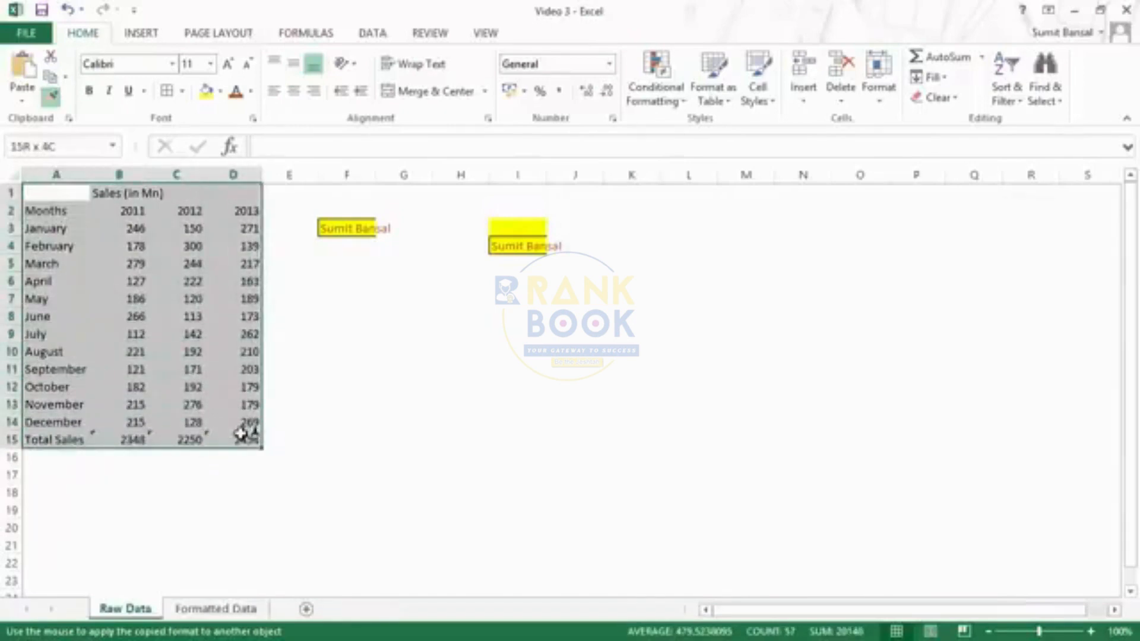
left_click_drag(240, 435, 241, 434)
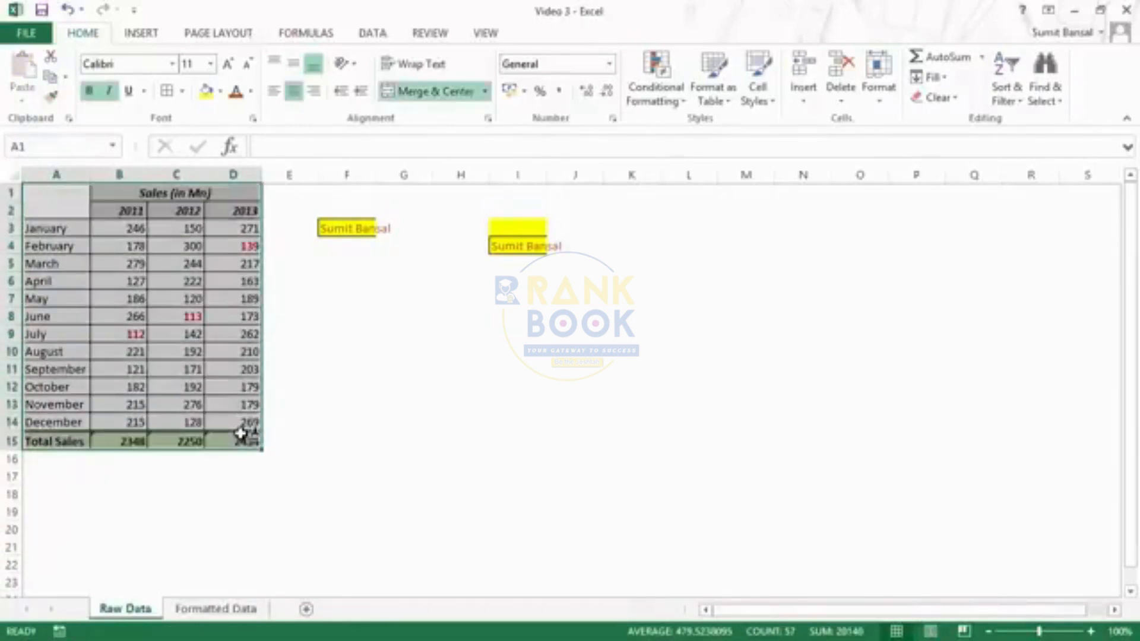
left_click(440, 371)
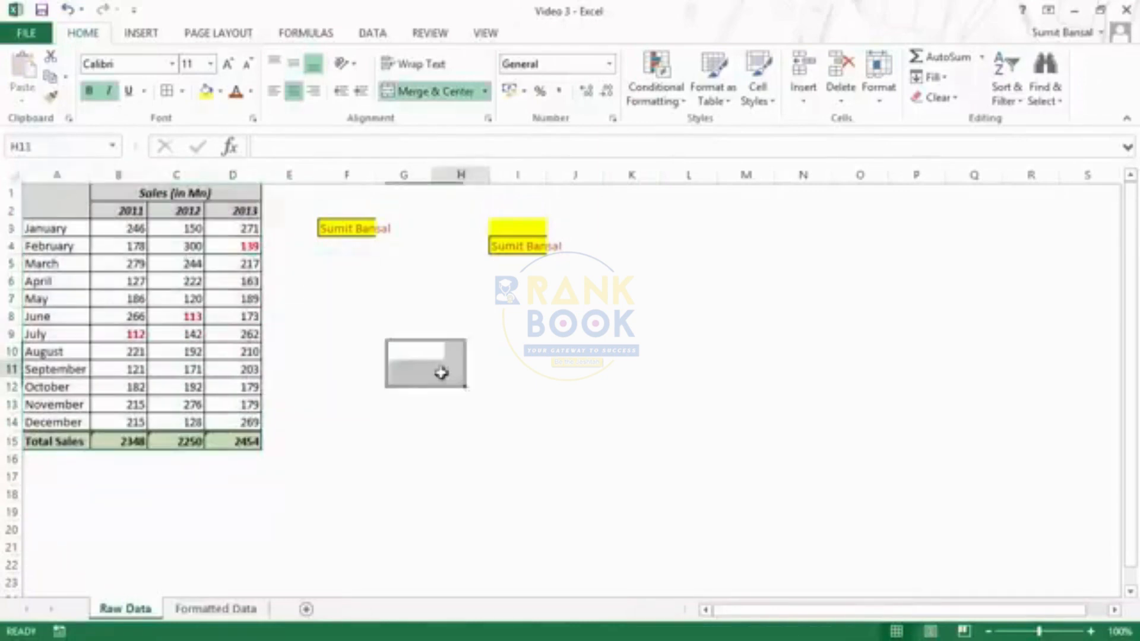
left_click(202, 609)
left_click(148, 610)
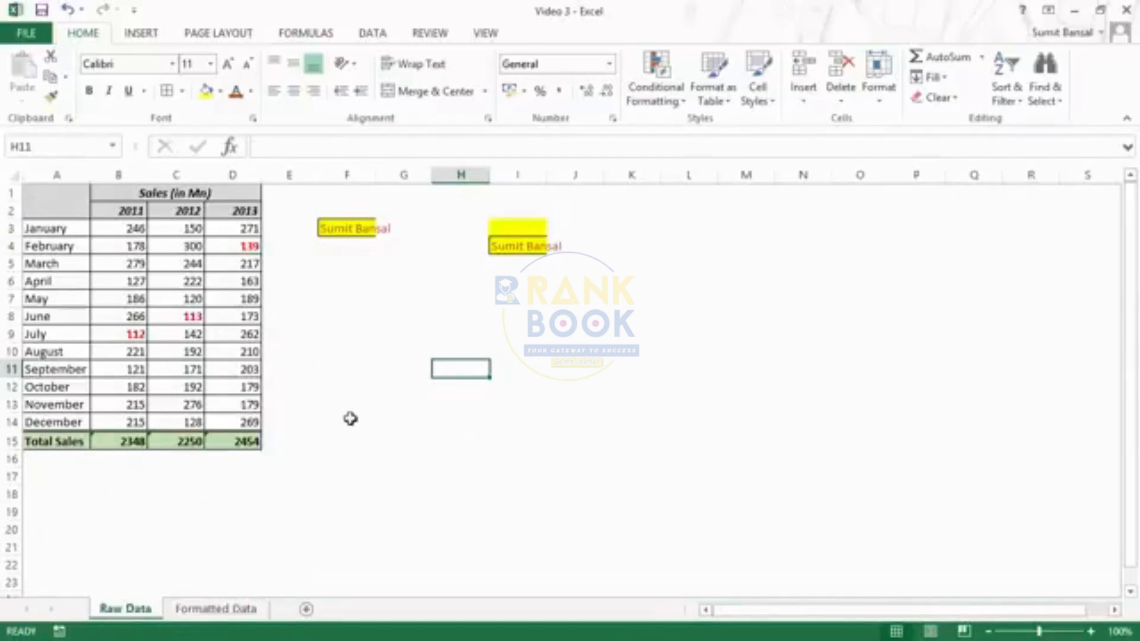
left_click(230, 609)
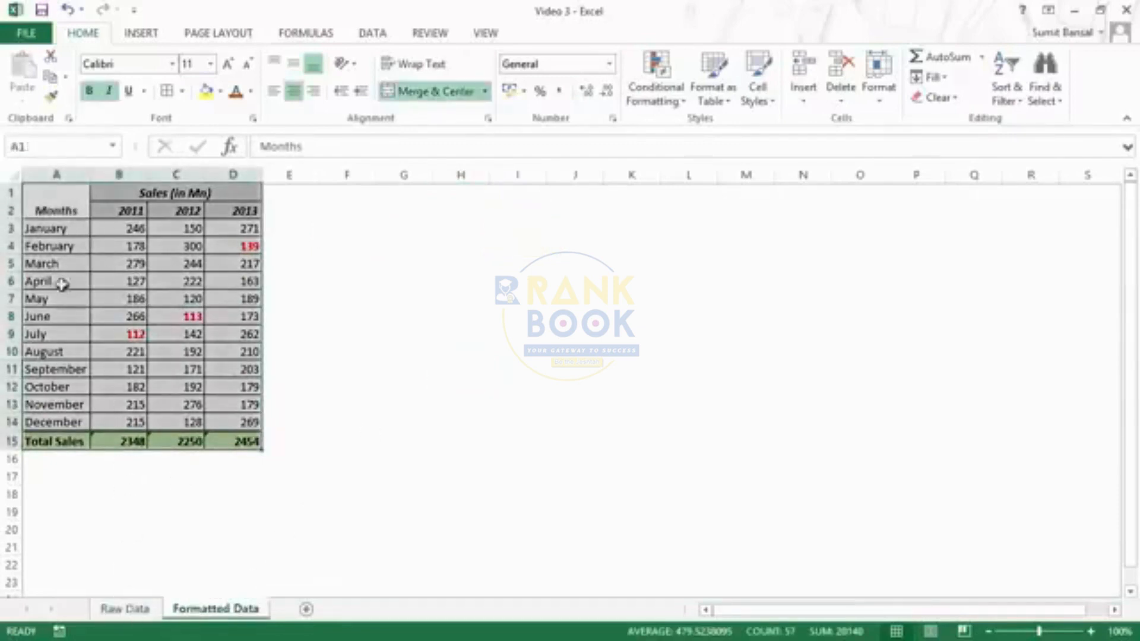
left_click(126, 610)
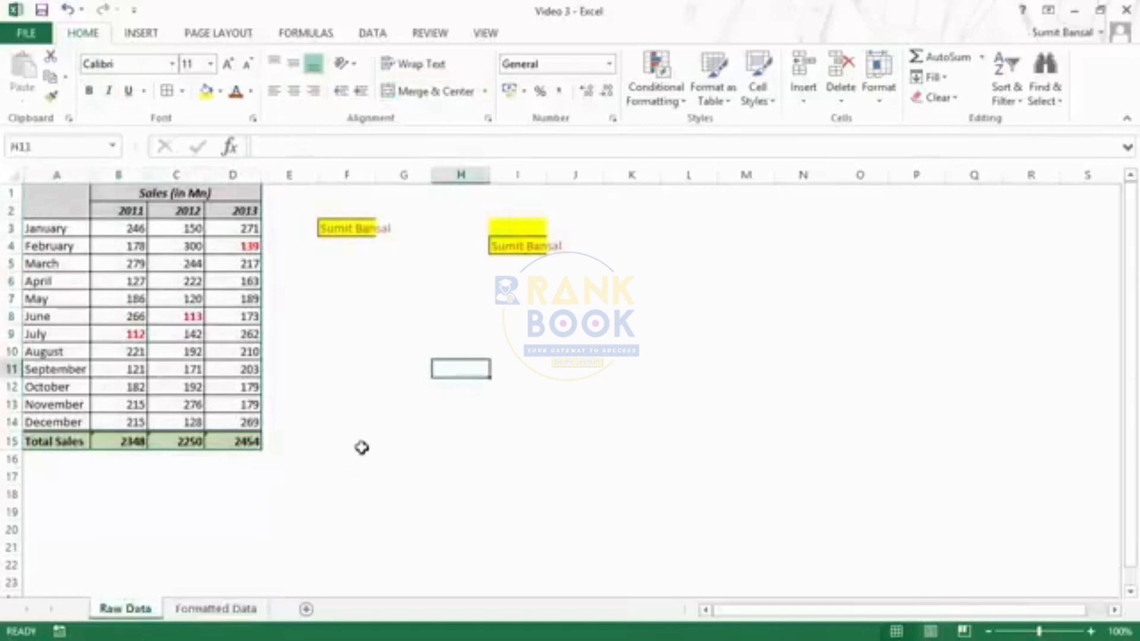
left_click(597, 383)
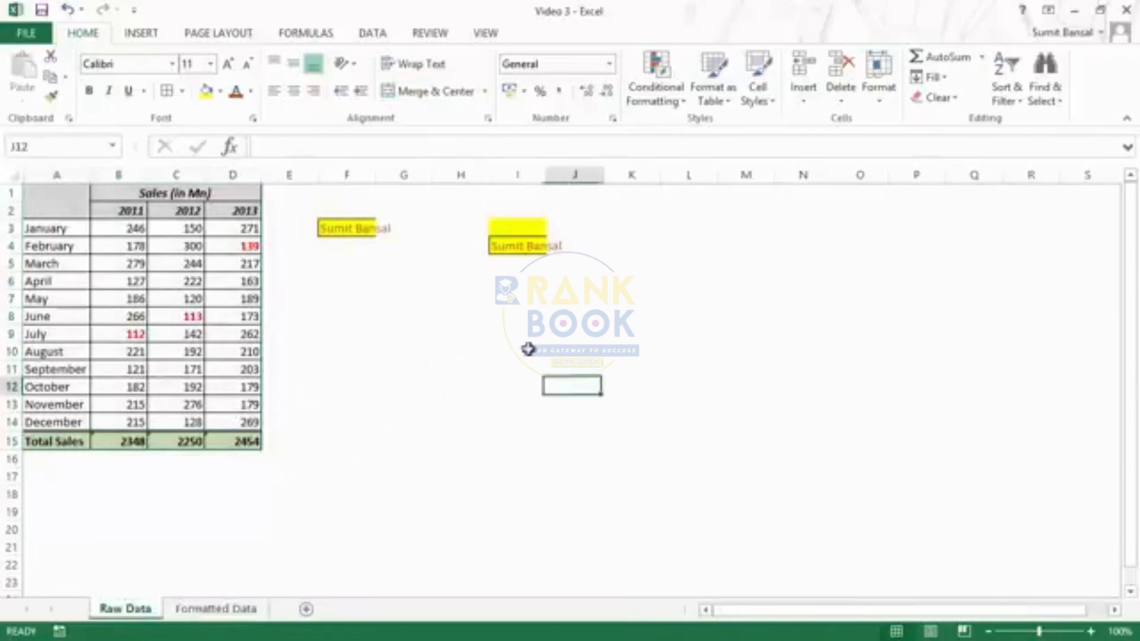
left_click(346, 228)
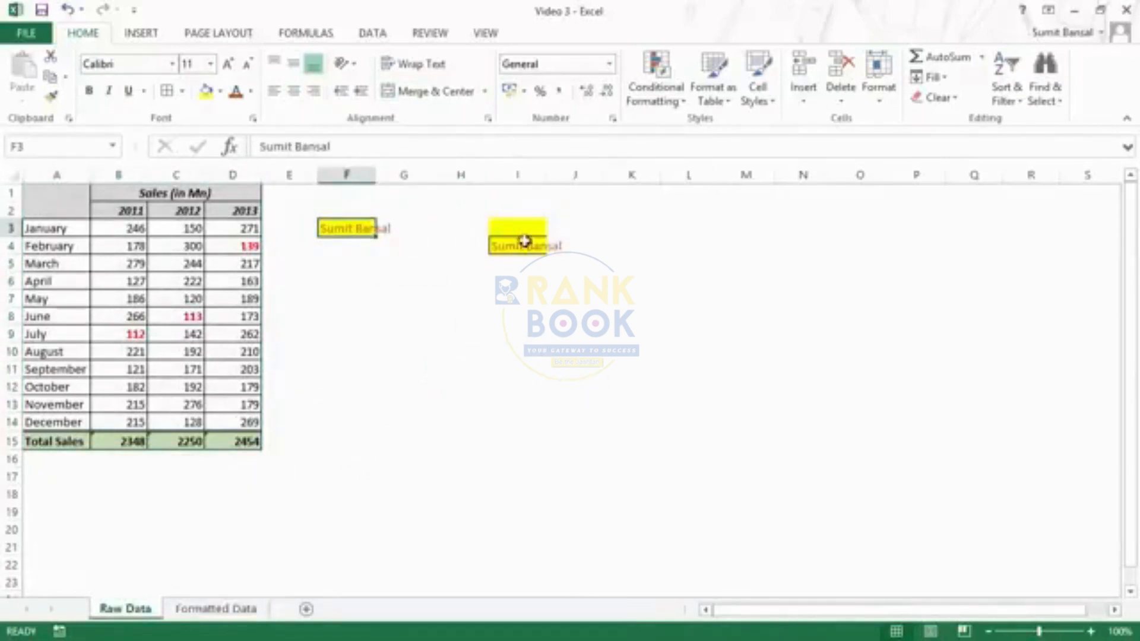
left_click(737, 212)
left_click(749, 264)
left_click(753, 368)
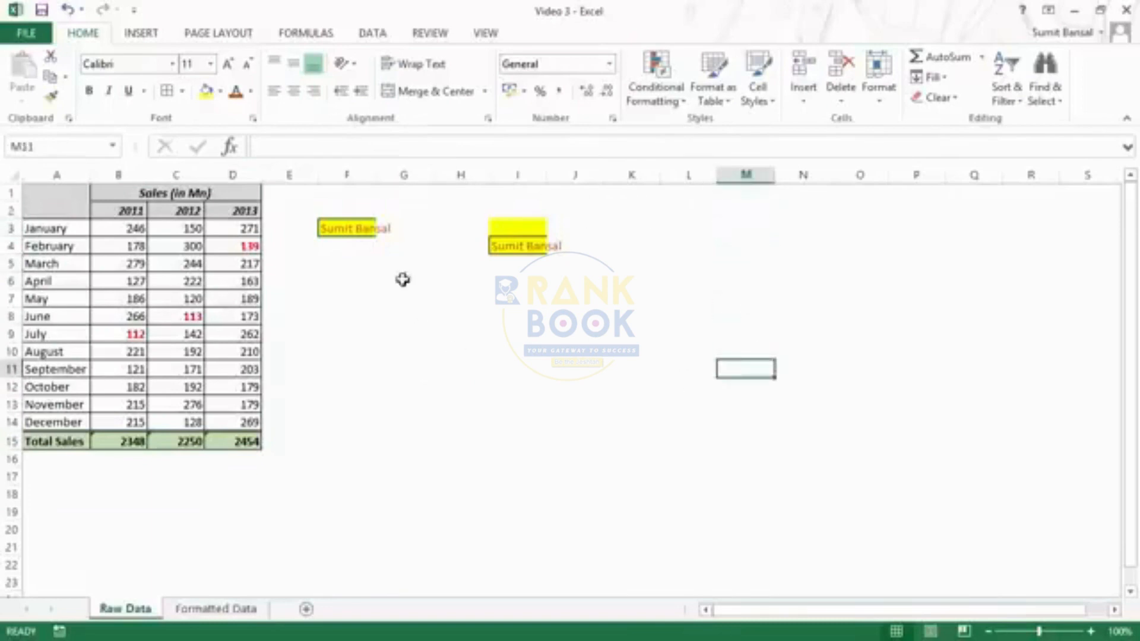
left_click(352, 228)
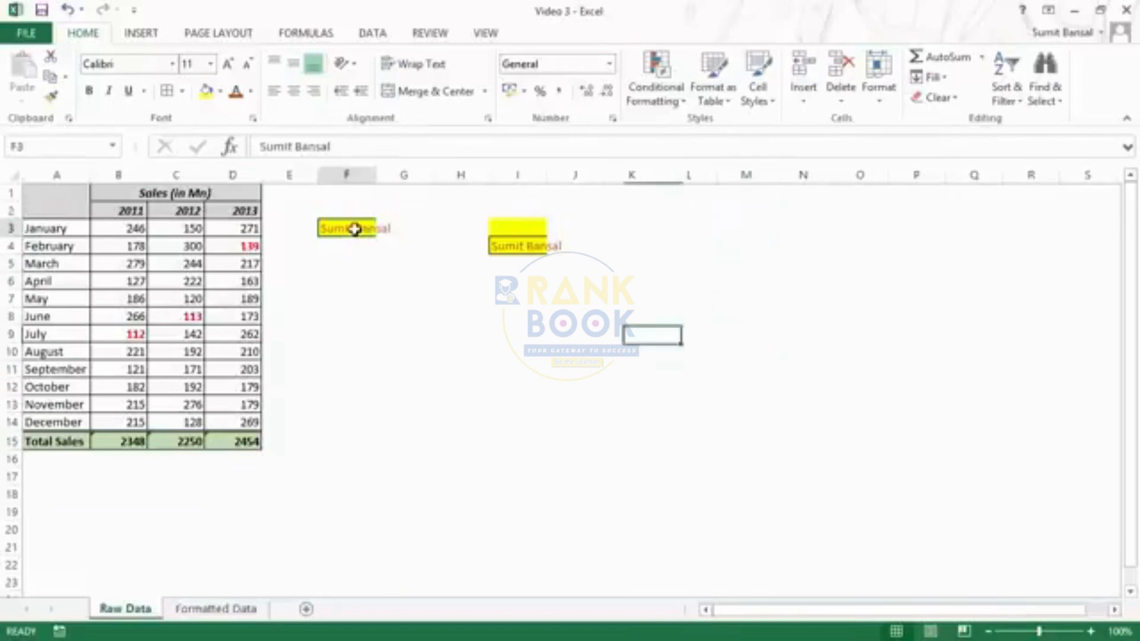
- Paint F3's yellow bordered format onto L3, L7, L14 and block N3:Q10
left_click(53, 97)
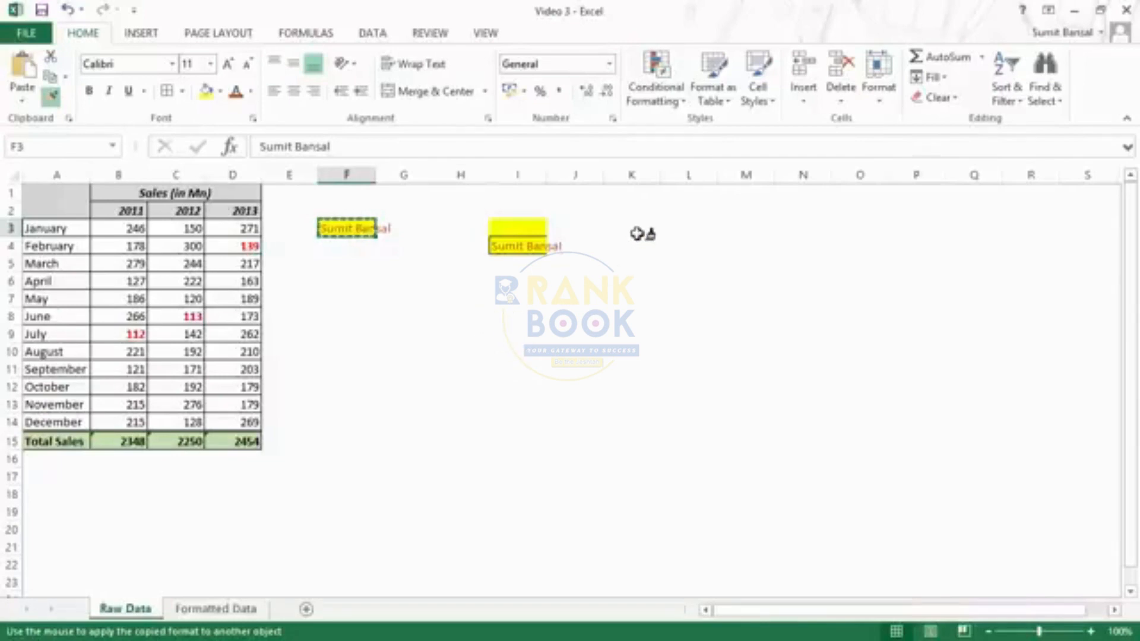
left_click(692, 224)
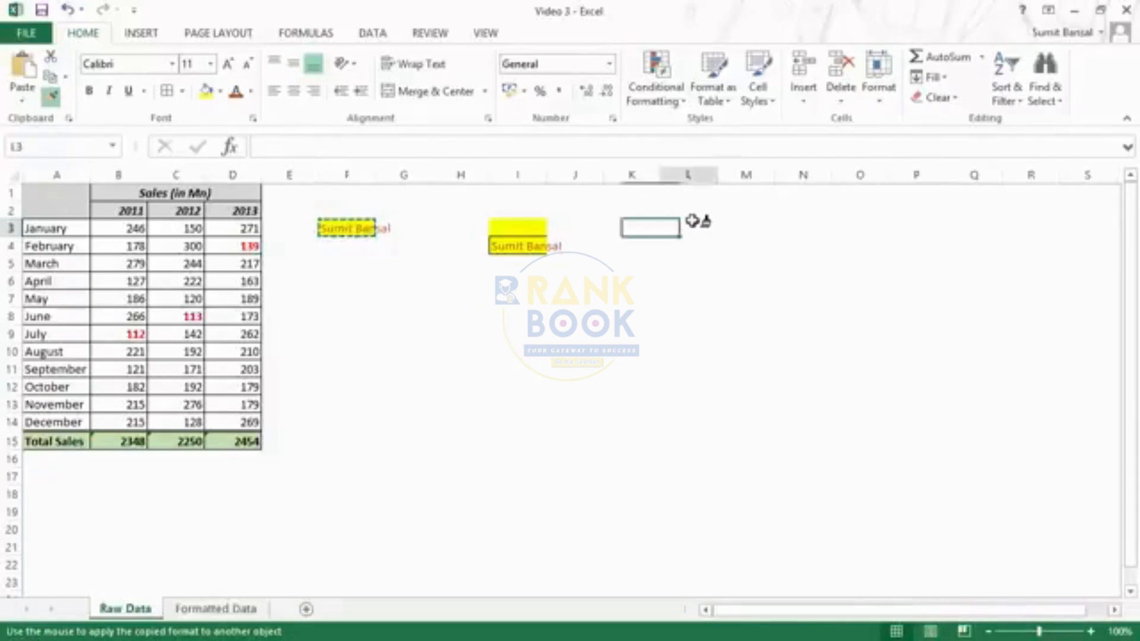
left_click(707, 297)
left_click(707, 422)
left_click_drag(803, 227, 999, 354)
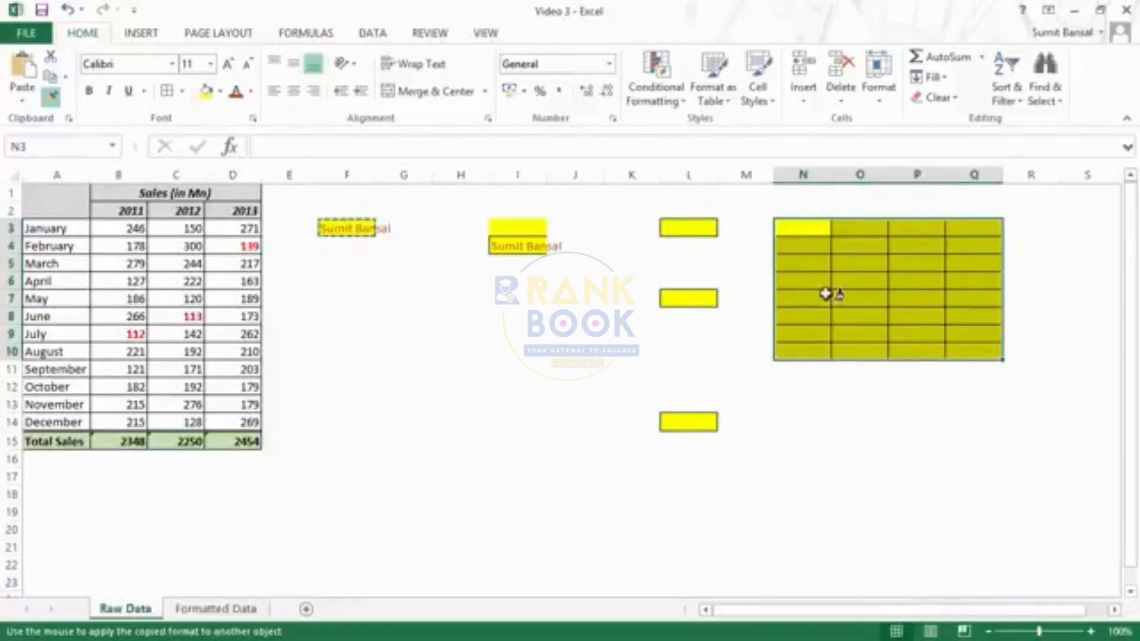
left_click(53, 99)
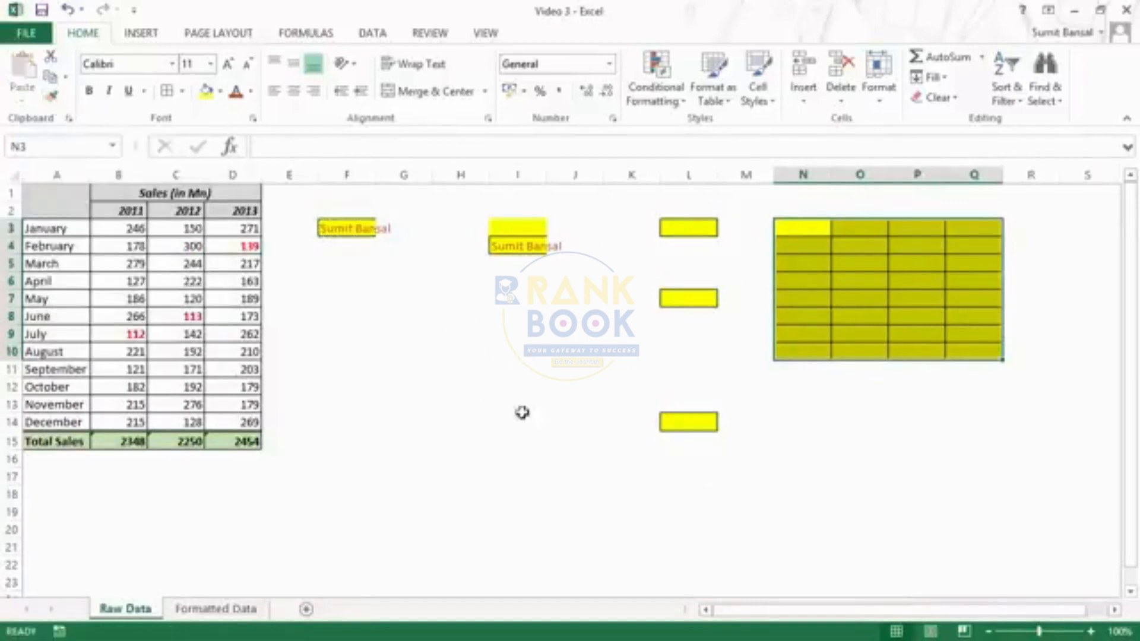